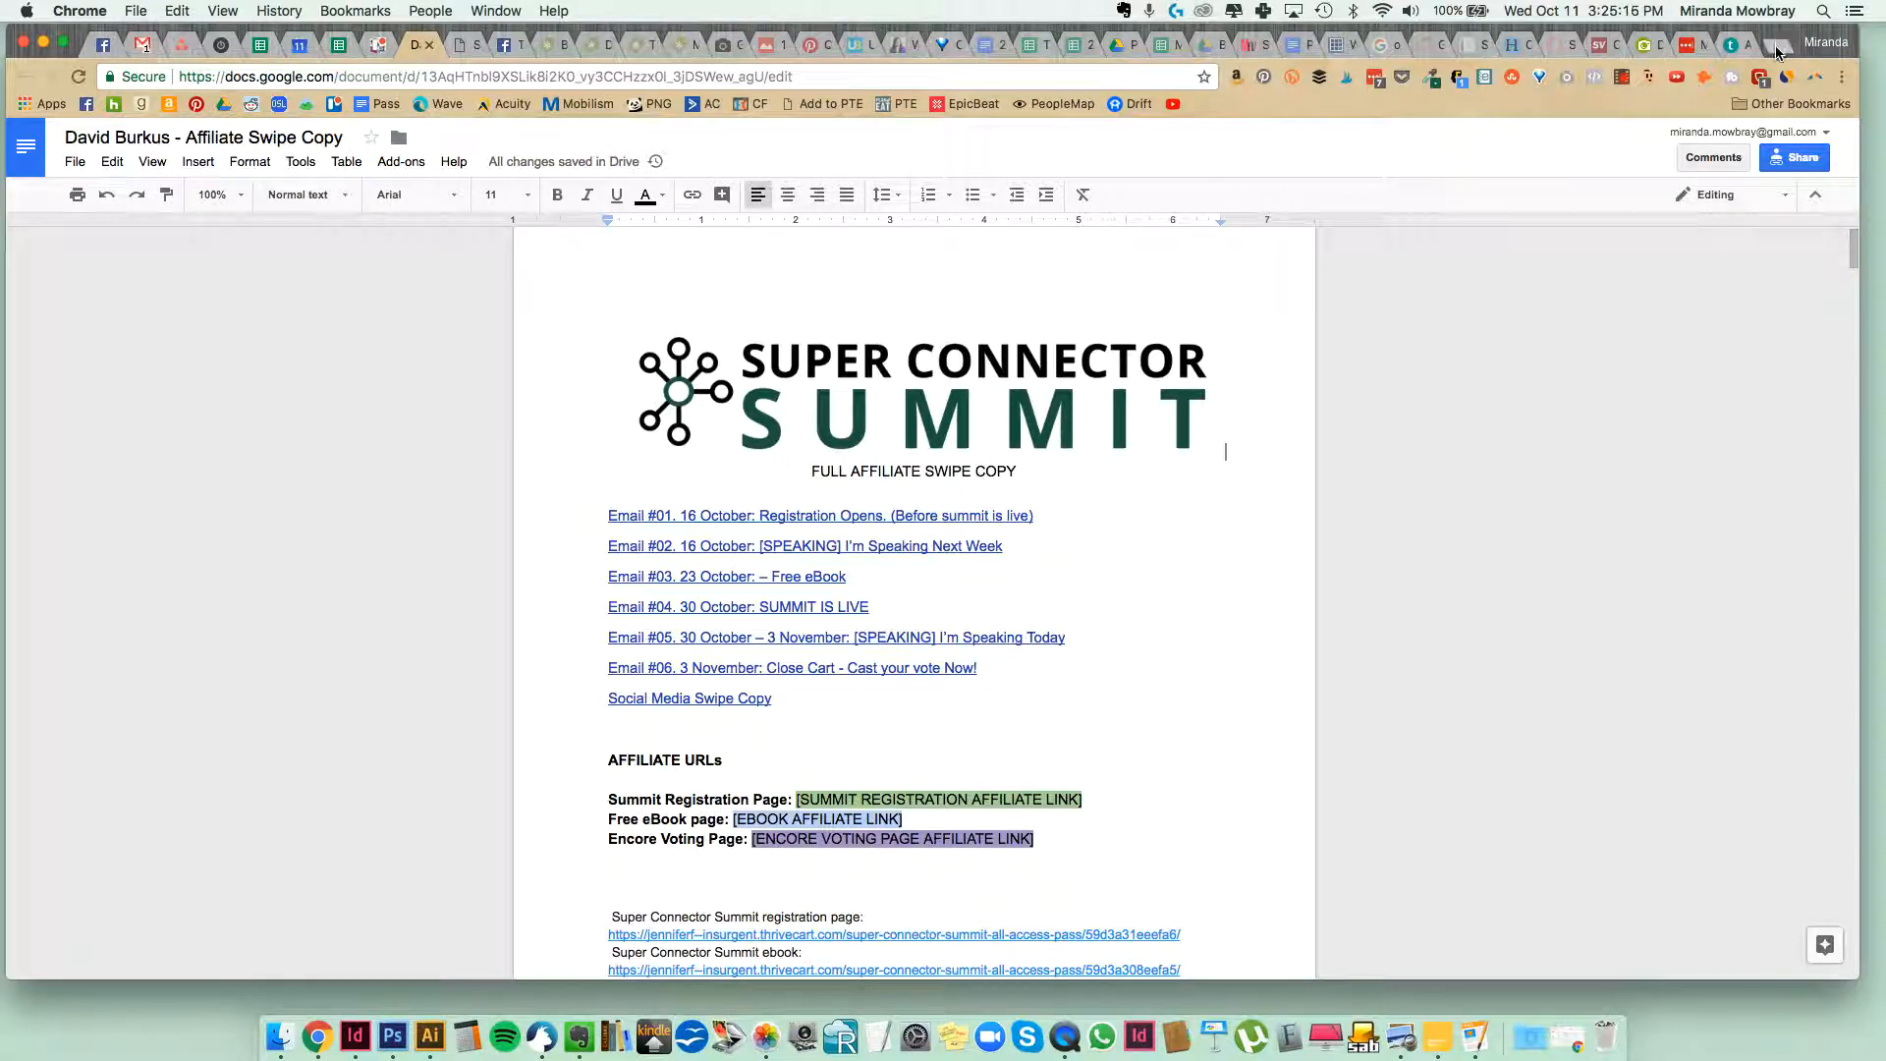
pyautogui.scroll(-10, 926, 564)
pyautogui.scroll(8, 926, 570)
pyautogui.scroll(2, 926, 571)
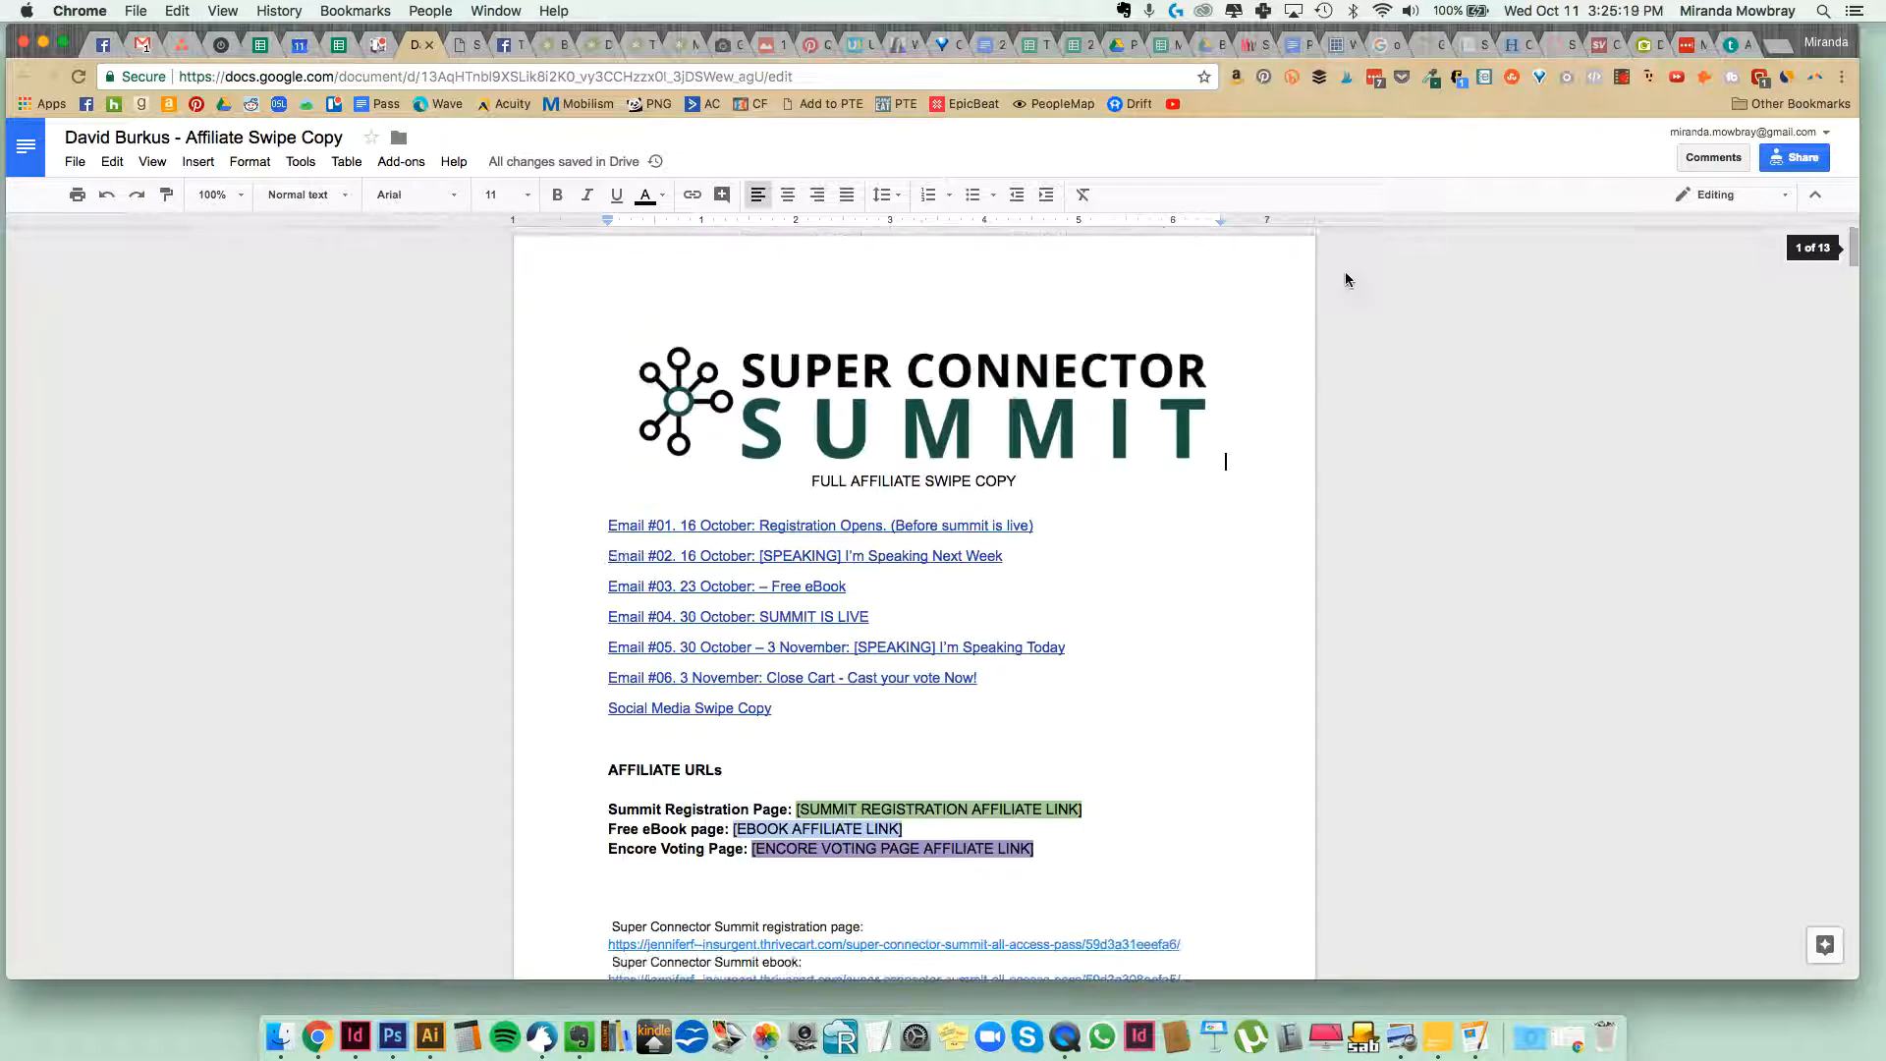
# Open the client's ActiveCampaign account from the saved client bookmarks in a new browser tab placed beside the swipe copy document.
pyautogui.click(1775, 45)
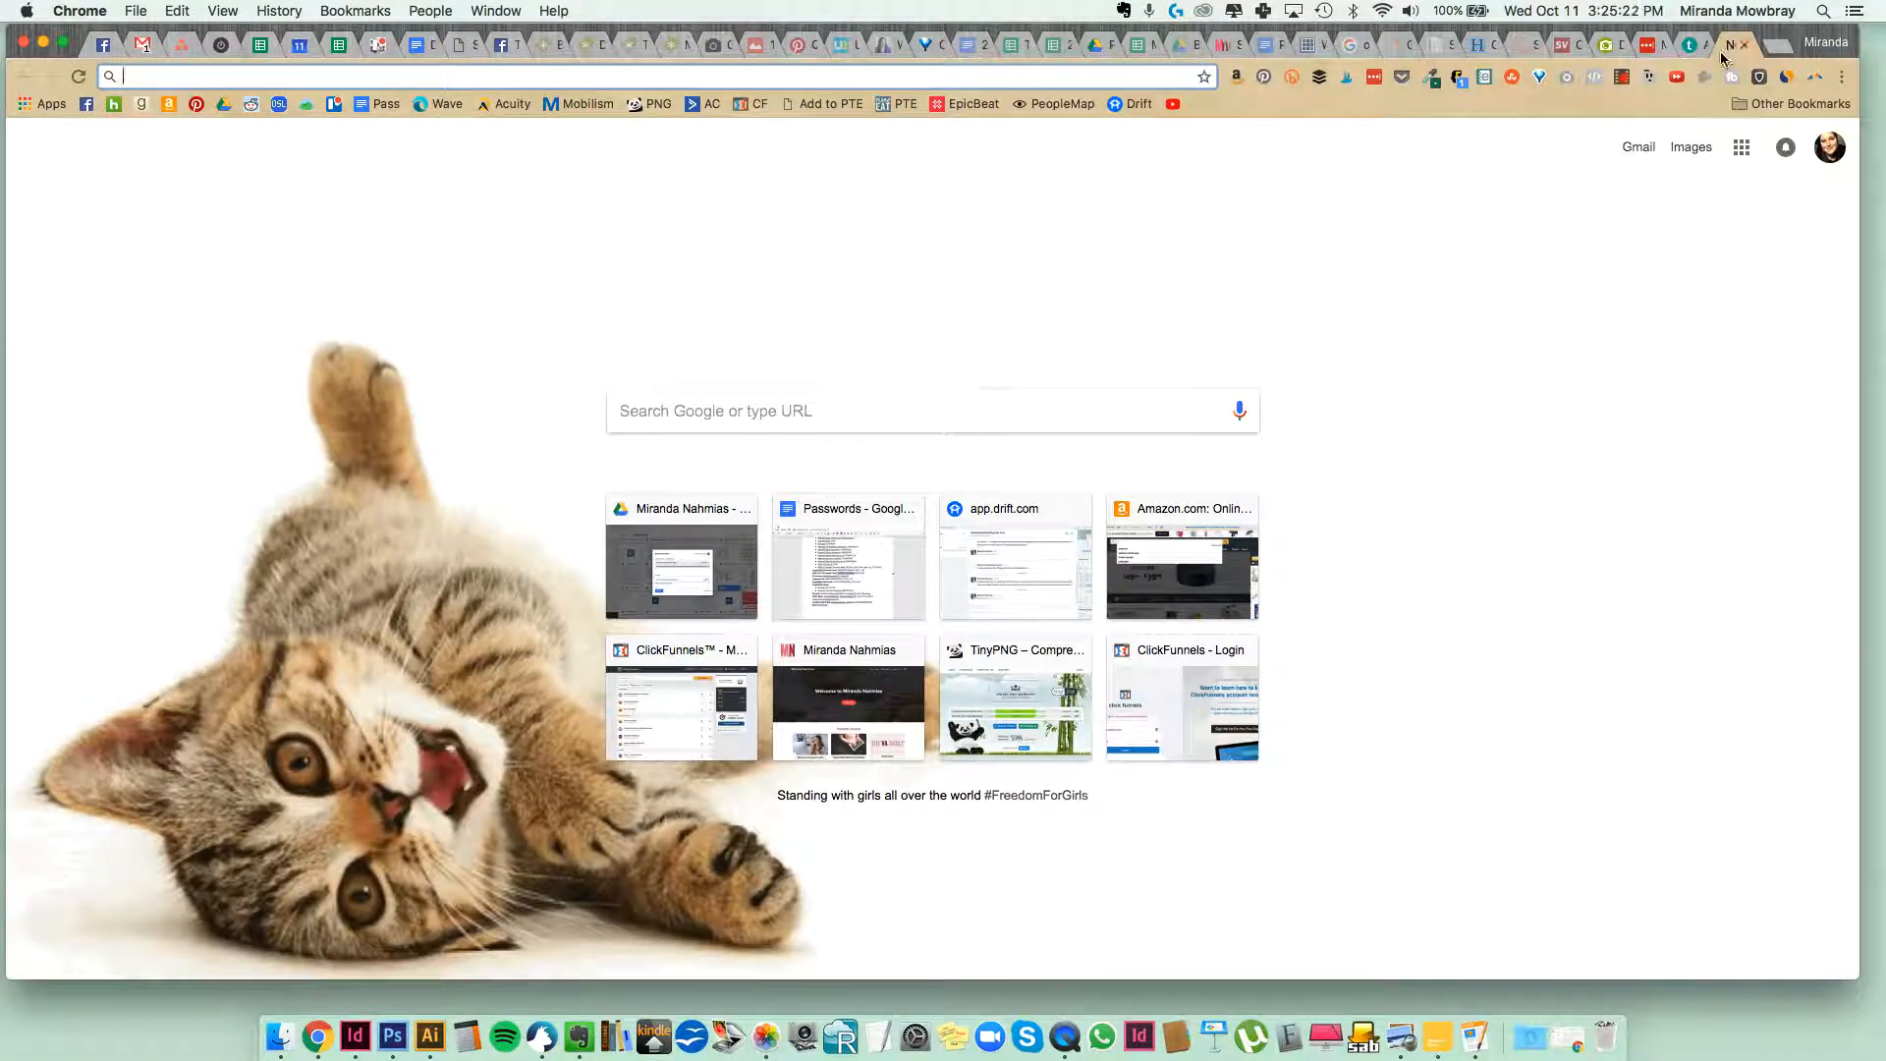
pyautogui.moveTo(1727, 54); pyautogui.dragTo(476, 68)
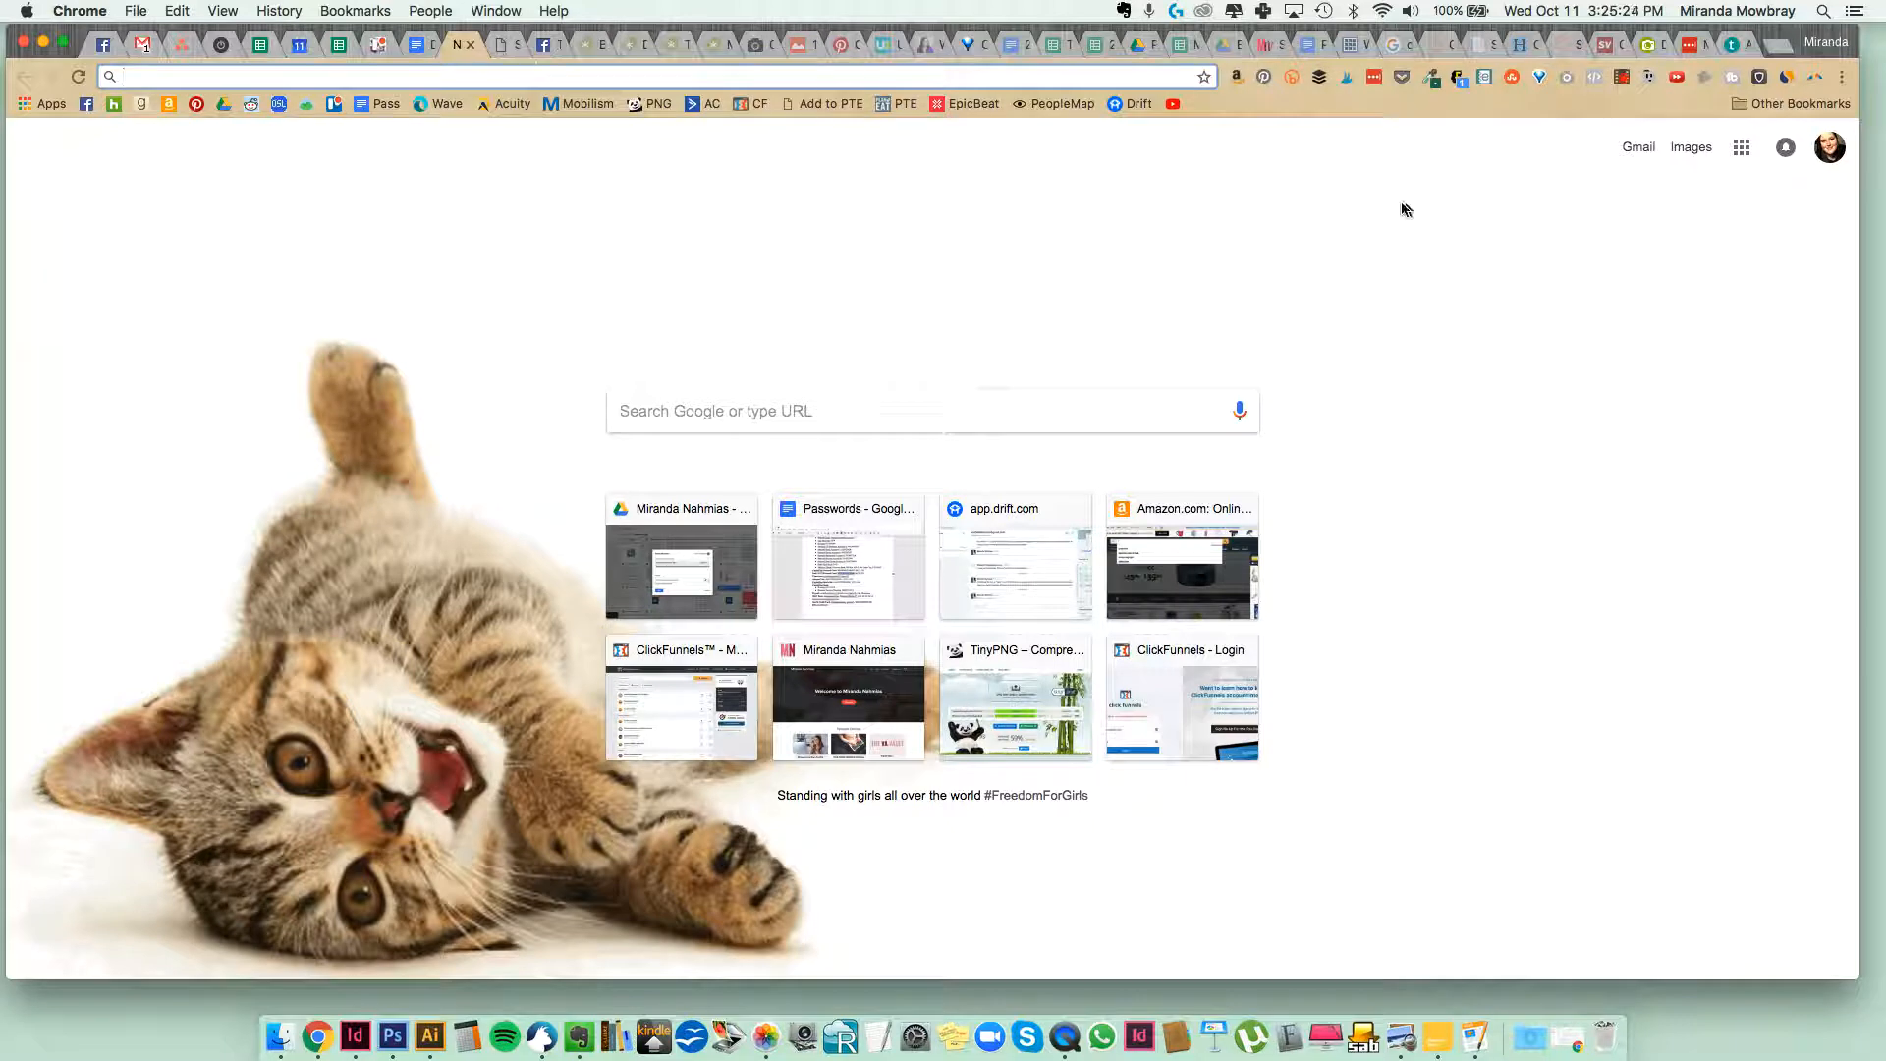
pyautogui.click(1797, 110)
pyautogui.moveTo(1797, 136)
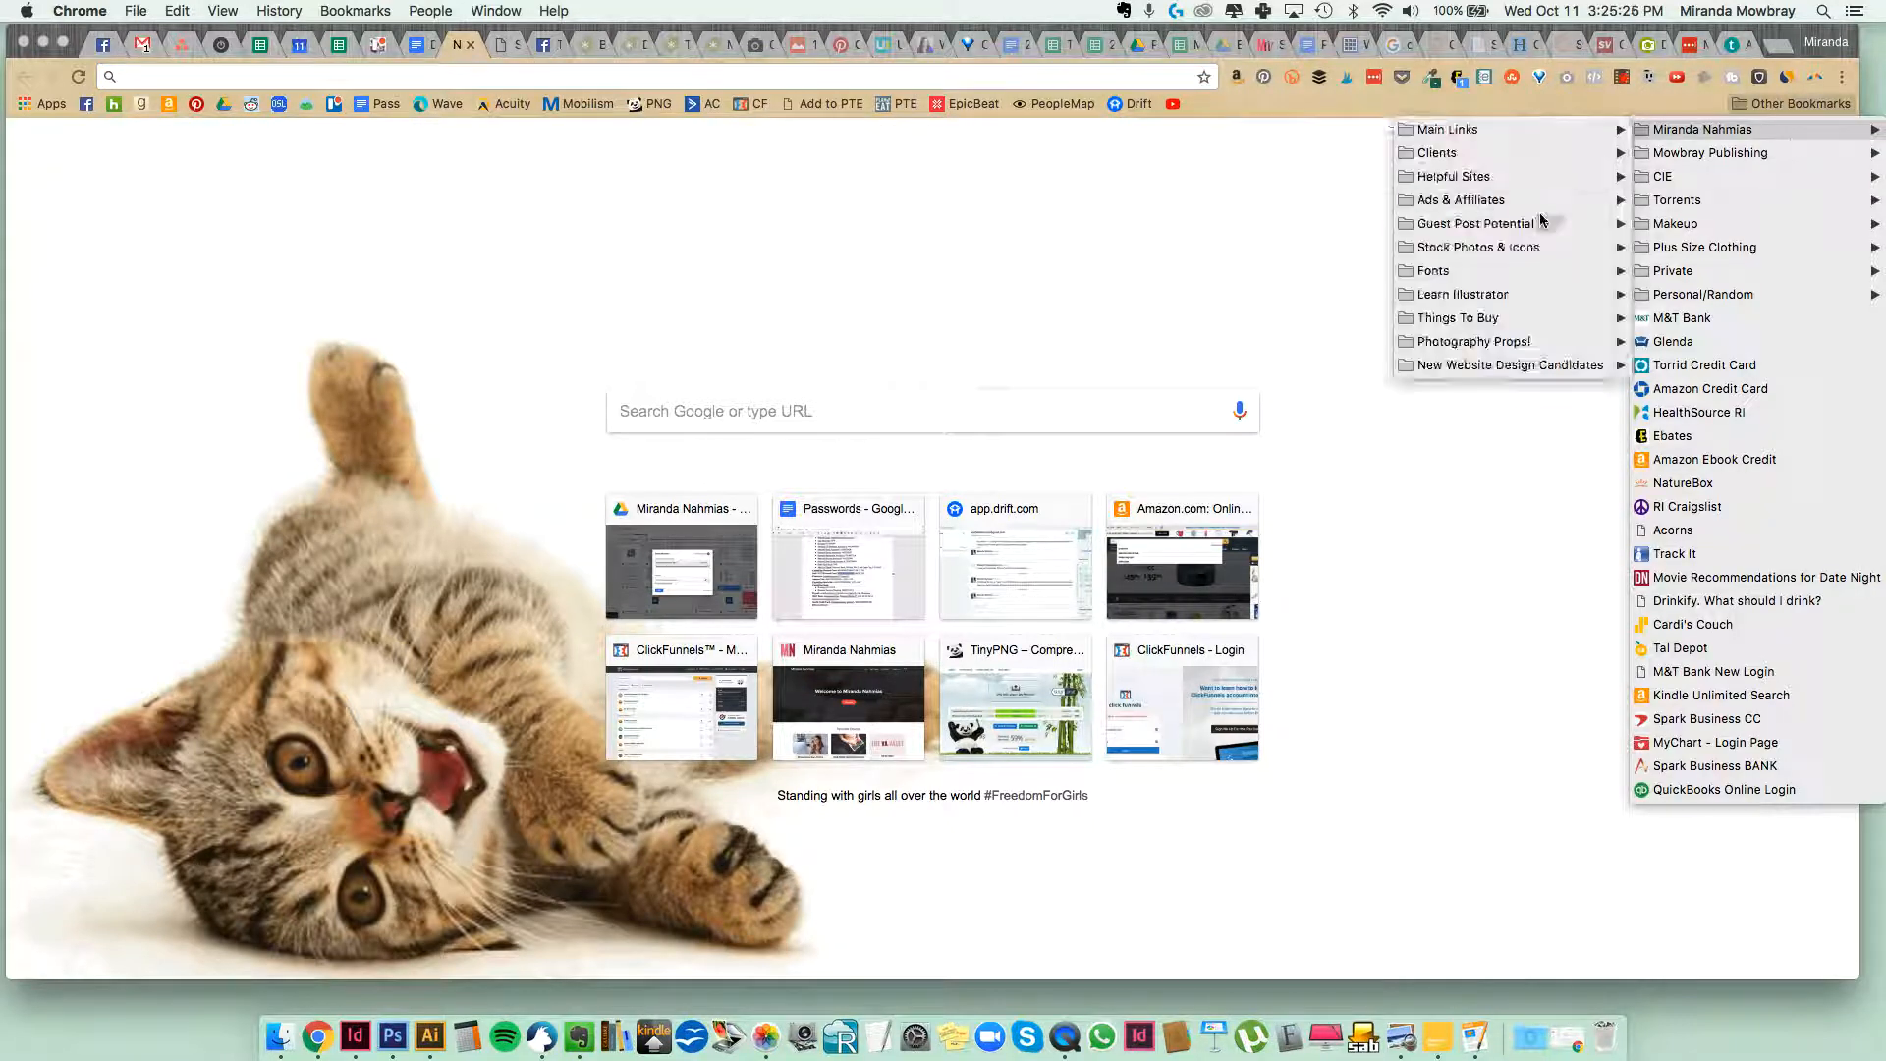
pyautogui.moveTo(1536, 223)
pyautogui.moveTo(1527, 157)
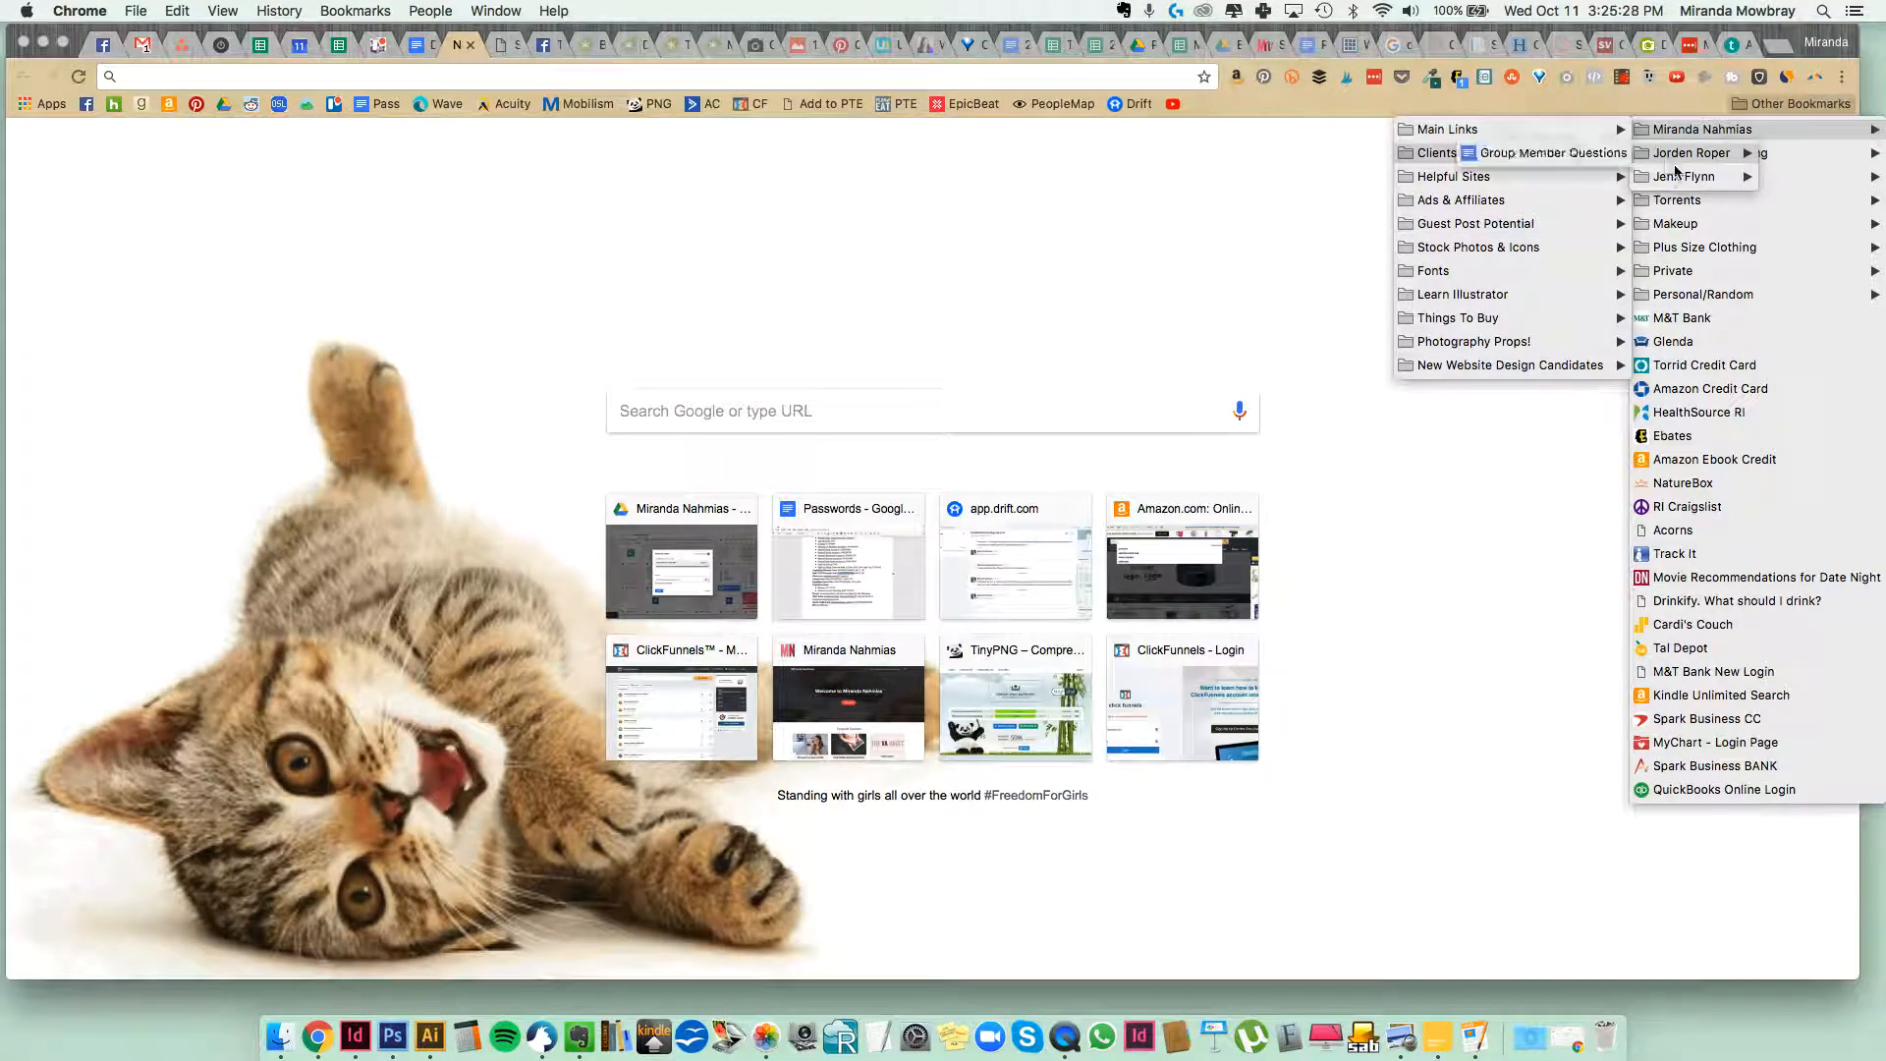
pyautogui.moveTo(1677, 180)
pyautogui.click(1808, 177)
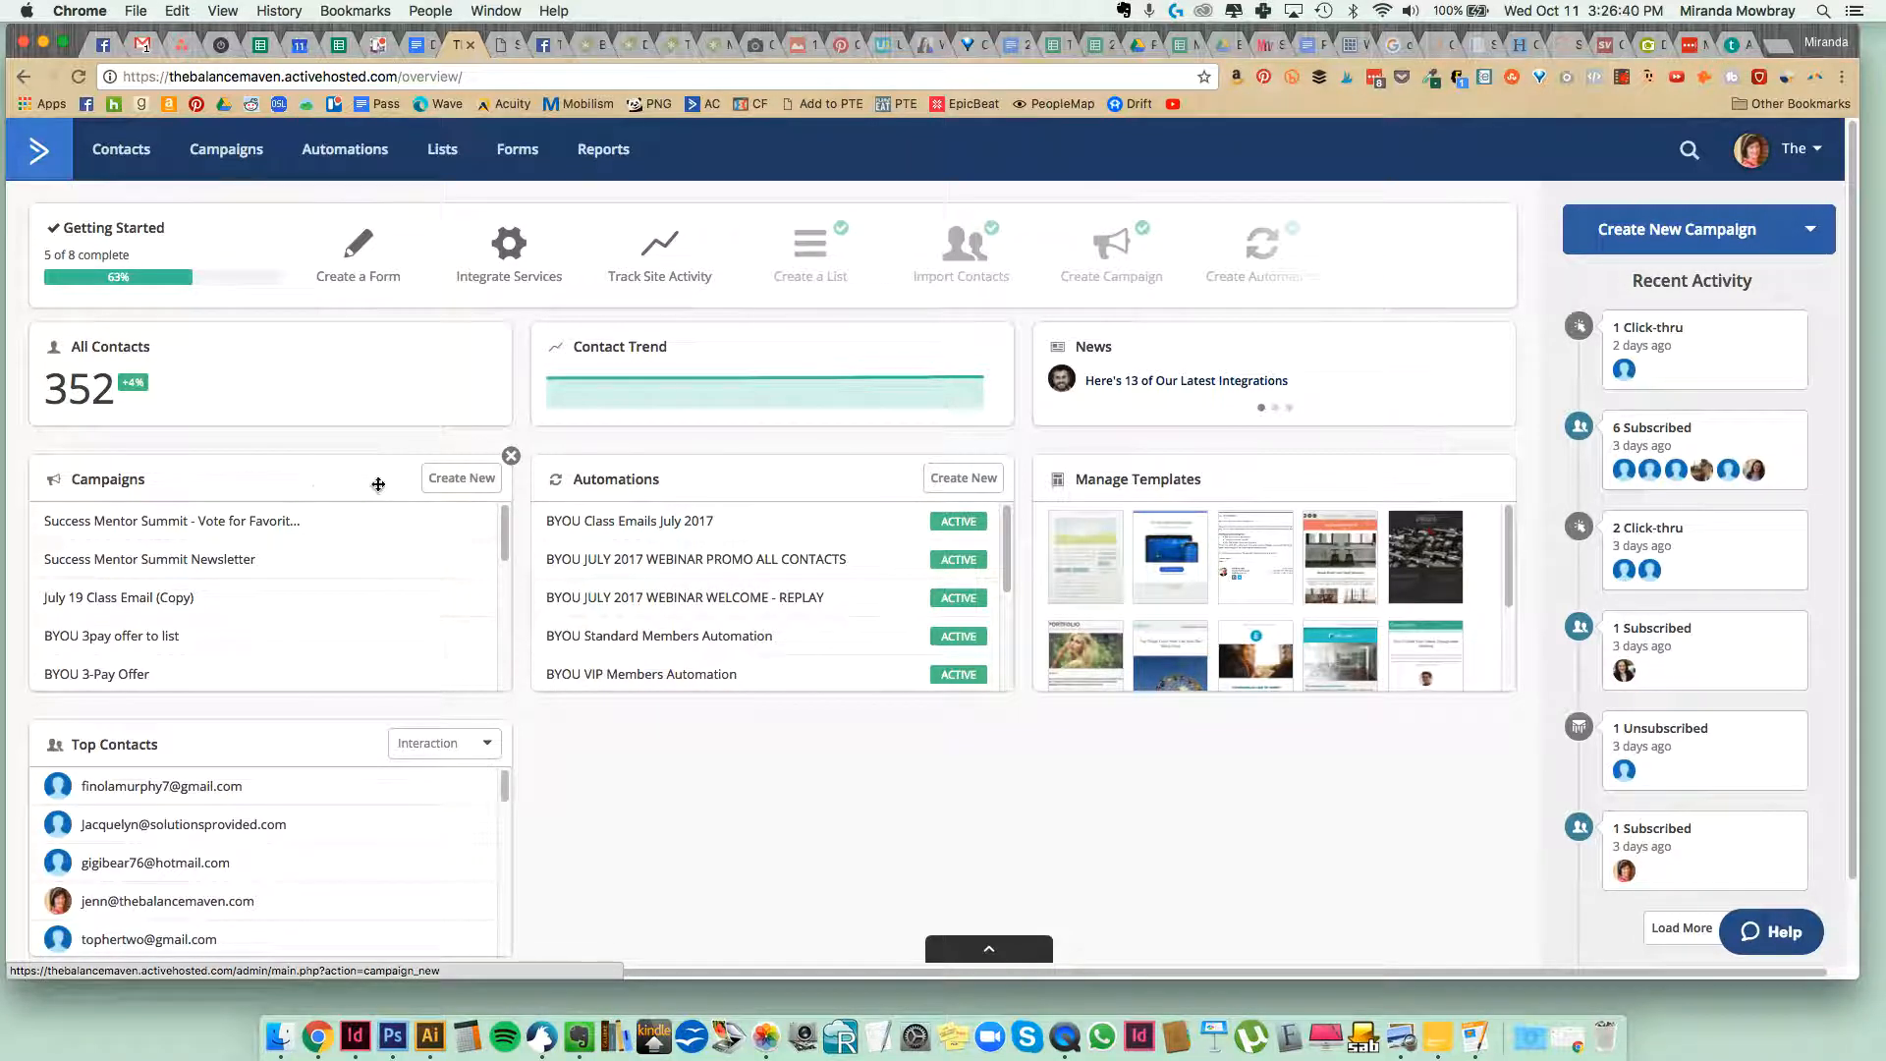
# Create a new campaign and check the list of emails in the Affiliate Swipe Copy document for its title.
pyautogui.click(458, 481)
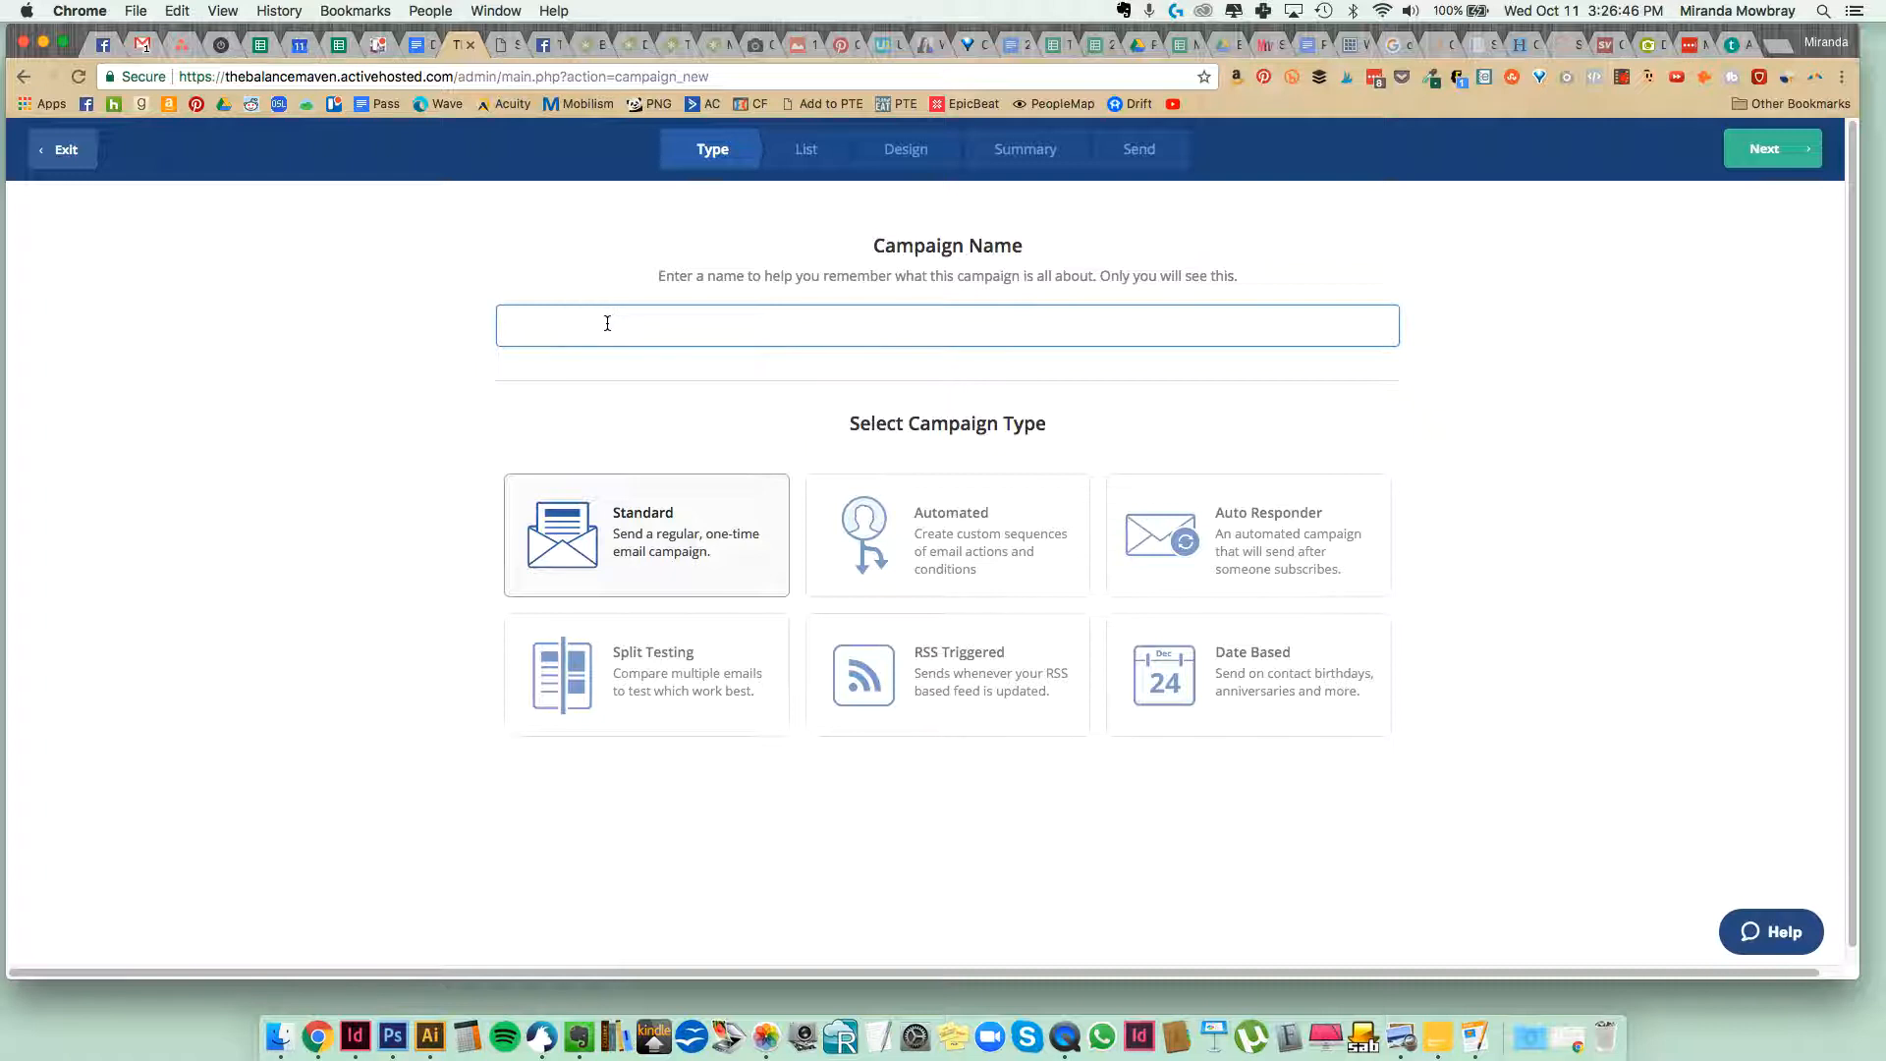
pyautogui.click(416, 47)
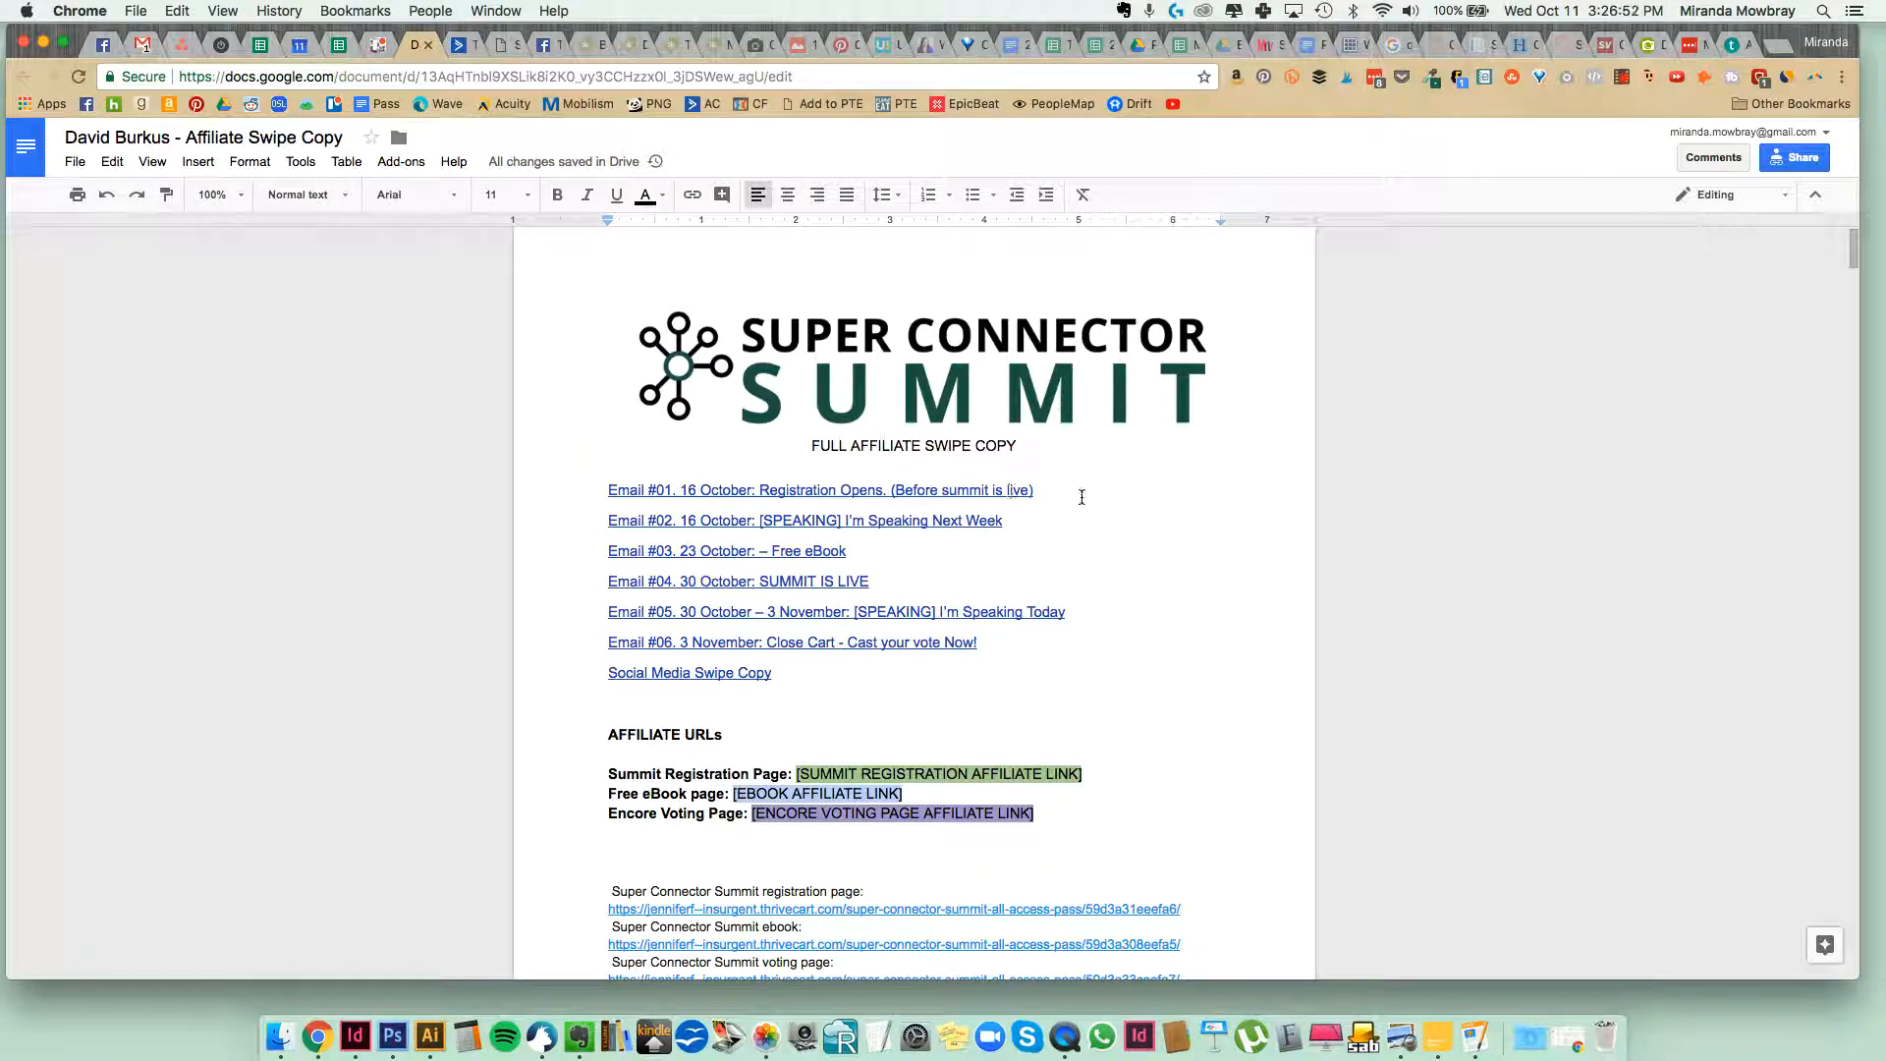
pyautogui.scroll(-3, 1040, 505)
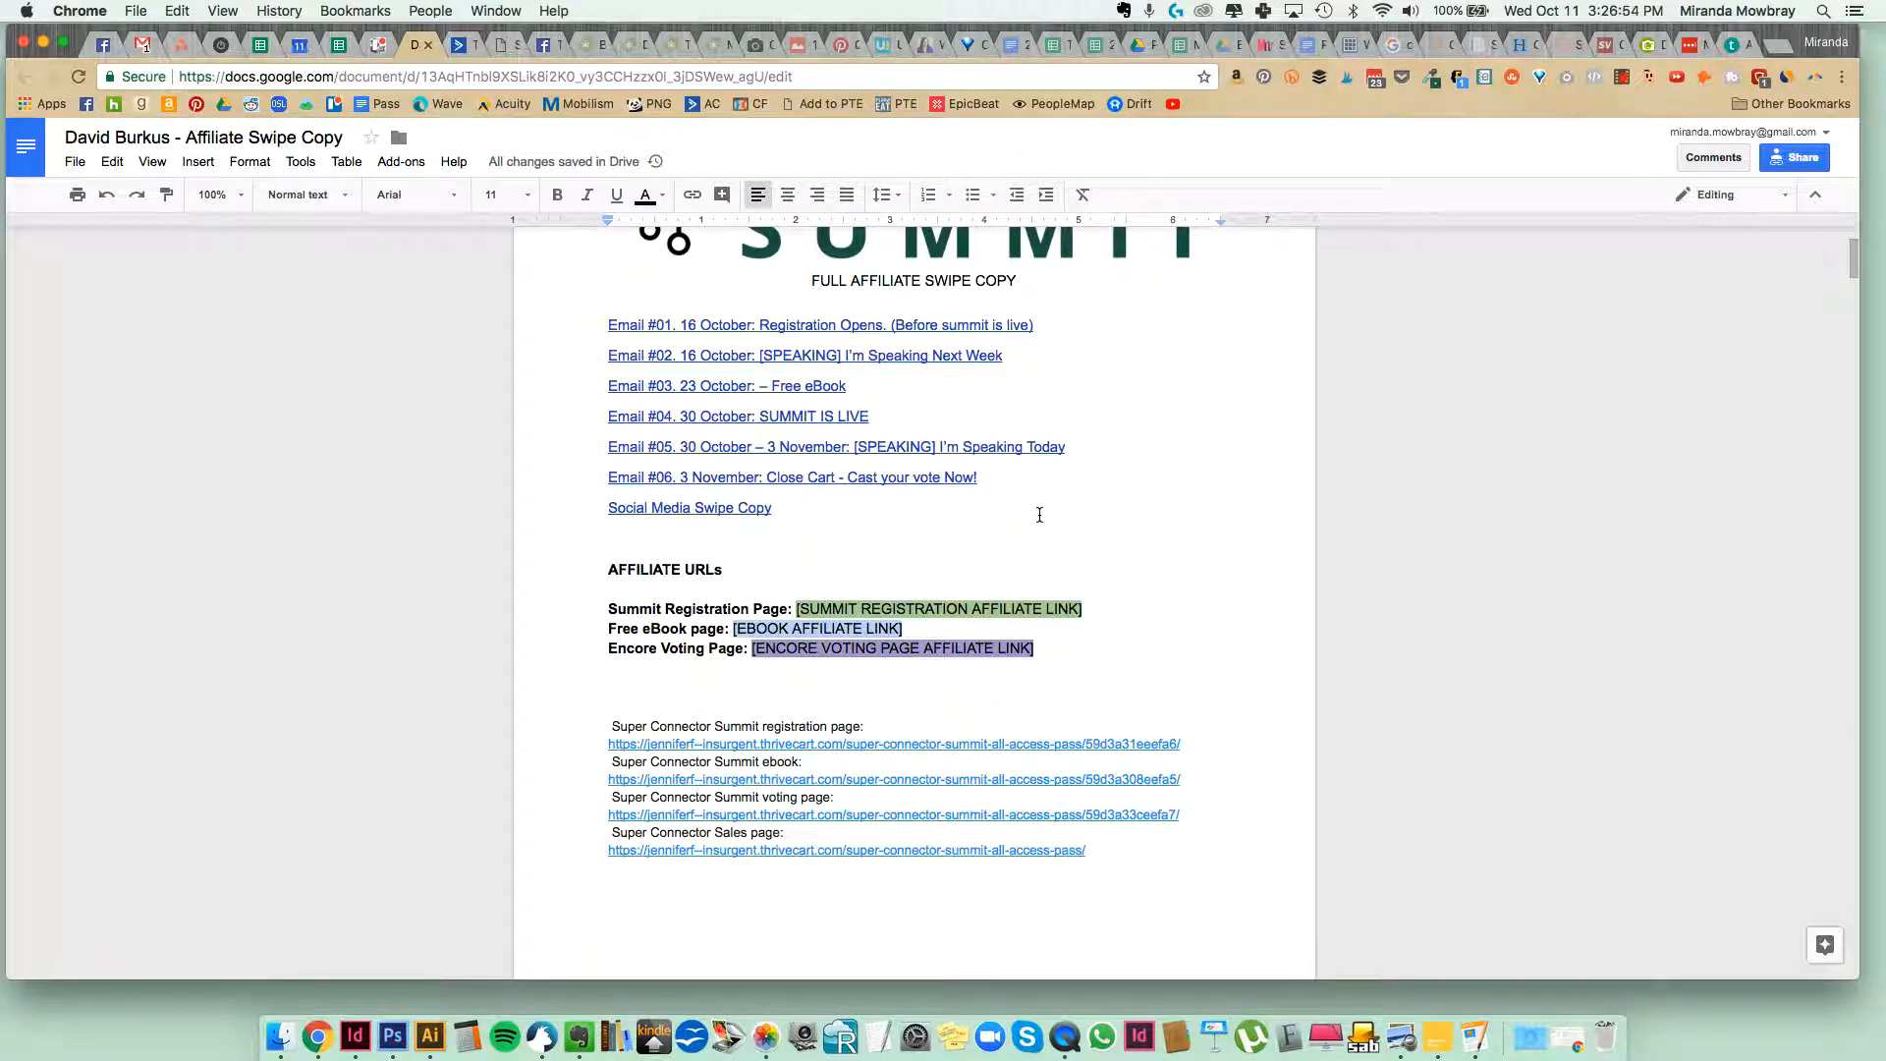
pyautogui.scroll(1, 877, 473)
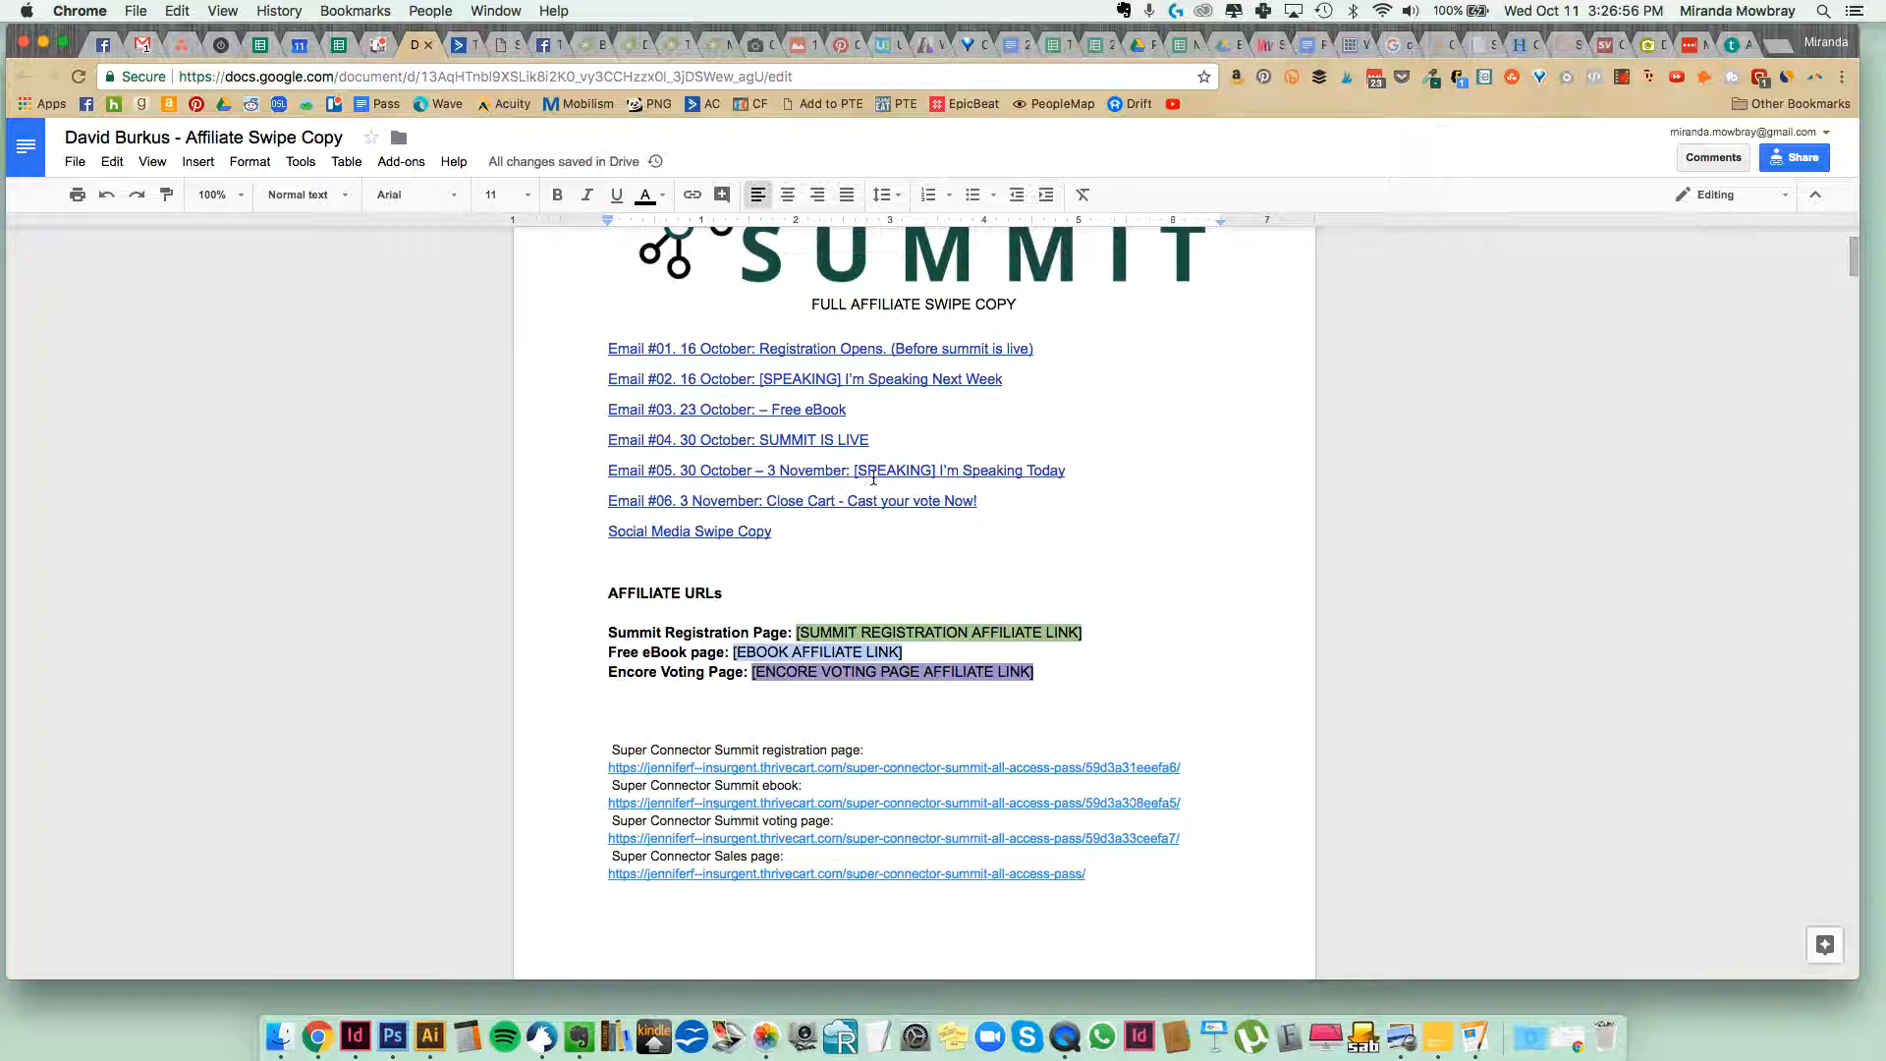
pyautogui.scroll(3, 877, 474)
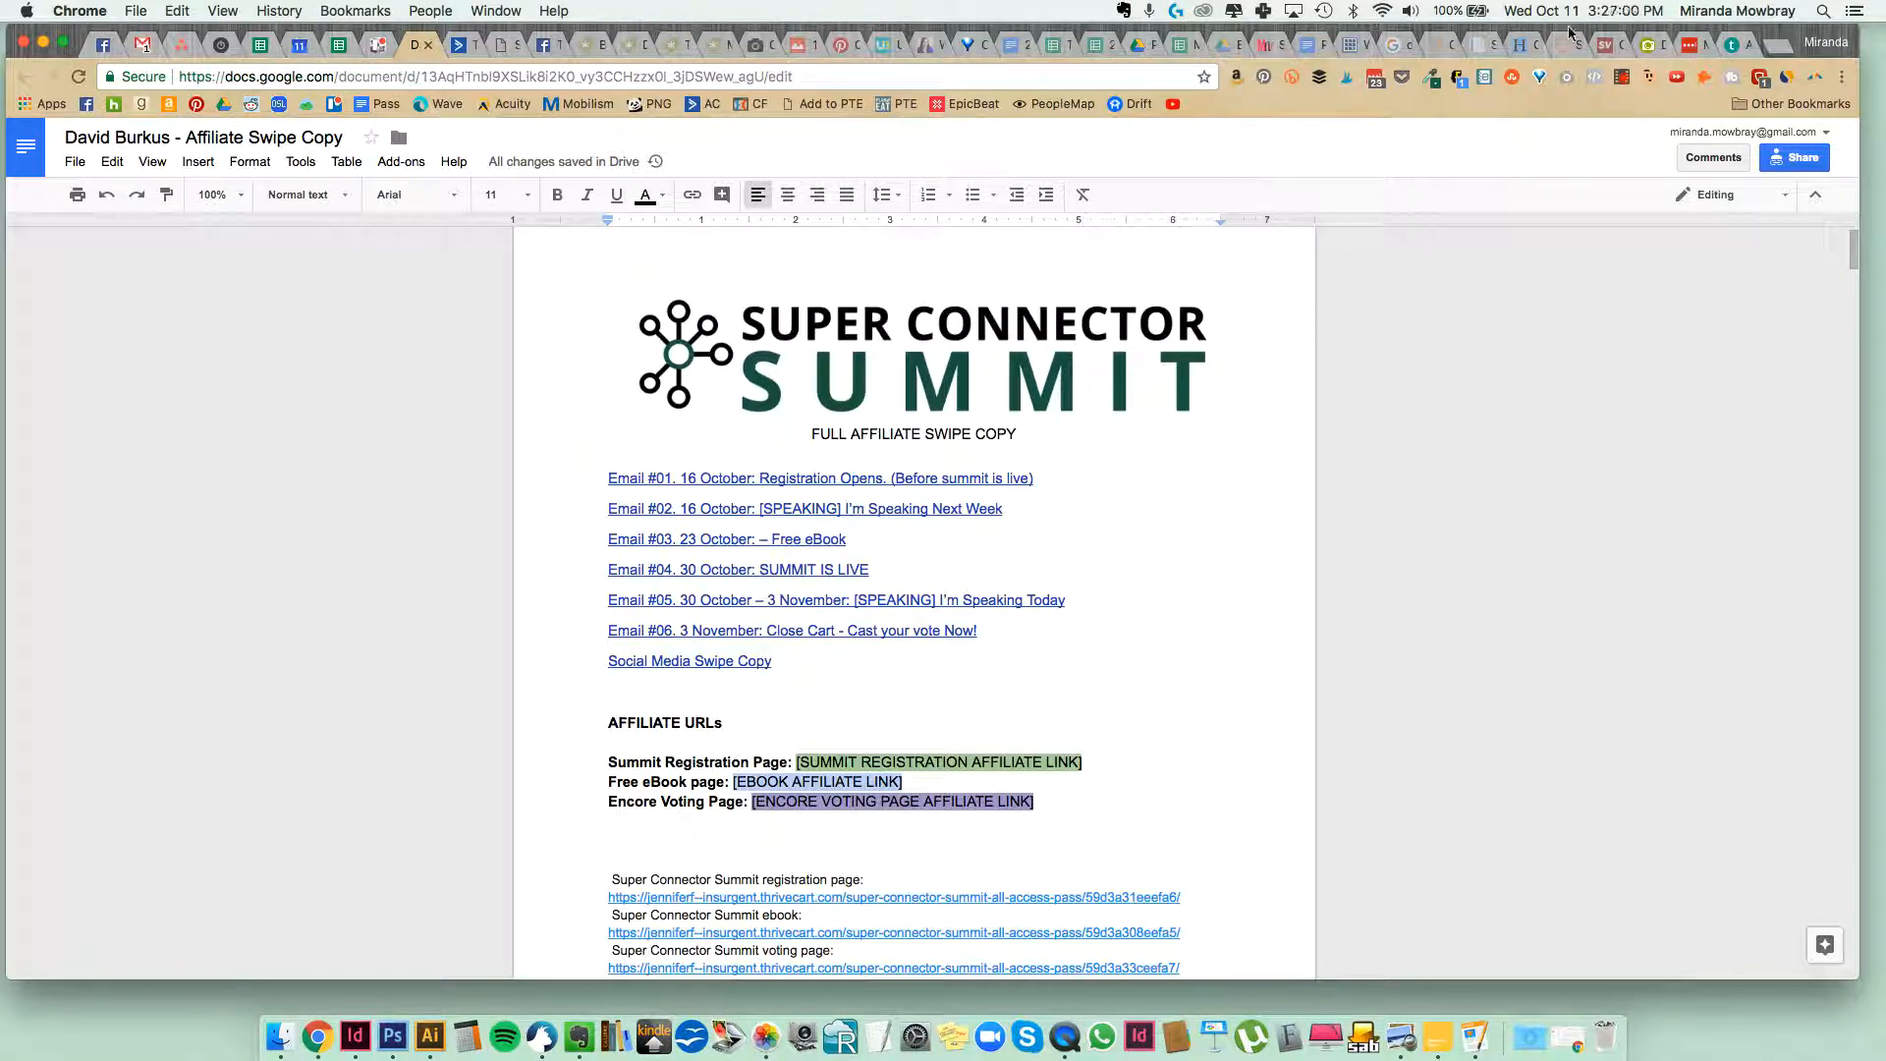
# Name the standard campaign "SCS #1: Registration Open" and proceed to the list selection.
pyautogui.click(462, 45)
pyautogui.write('SCS ')
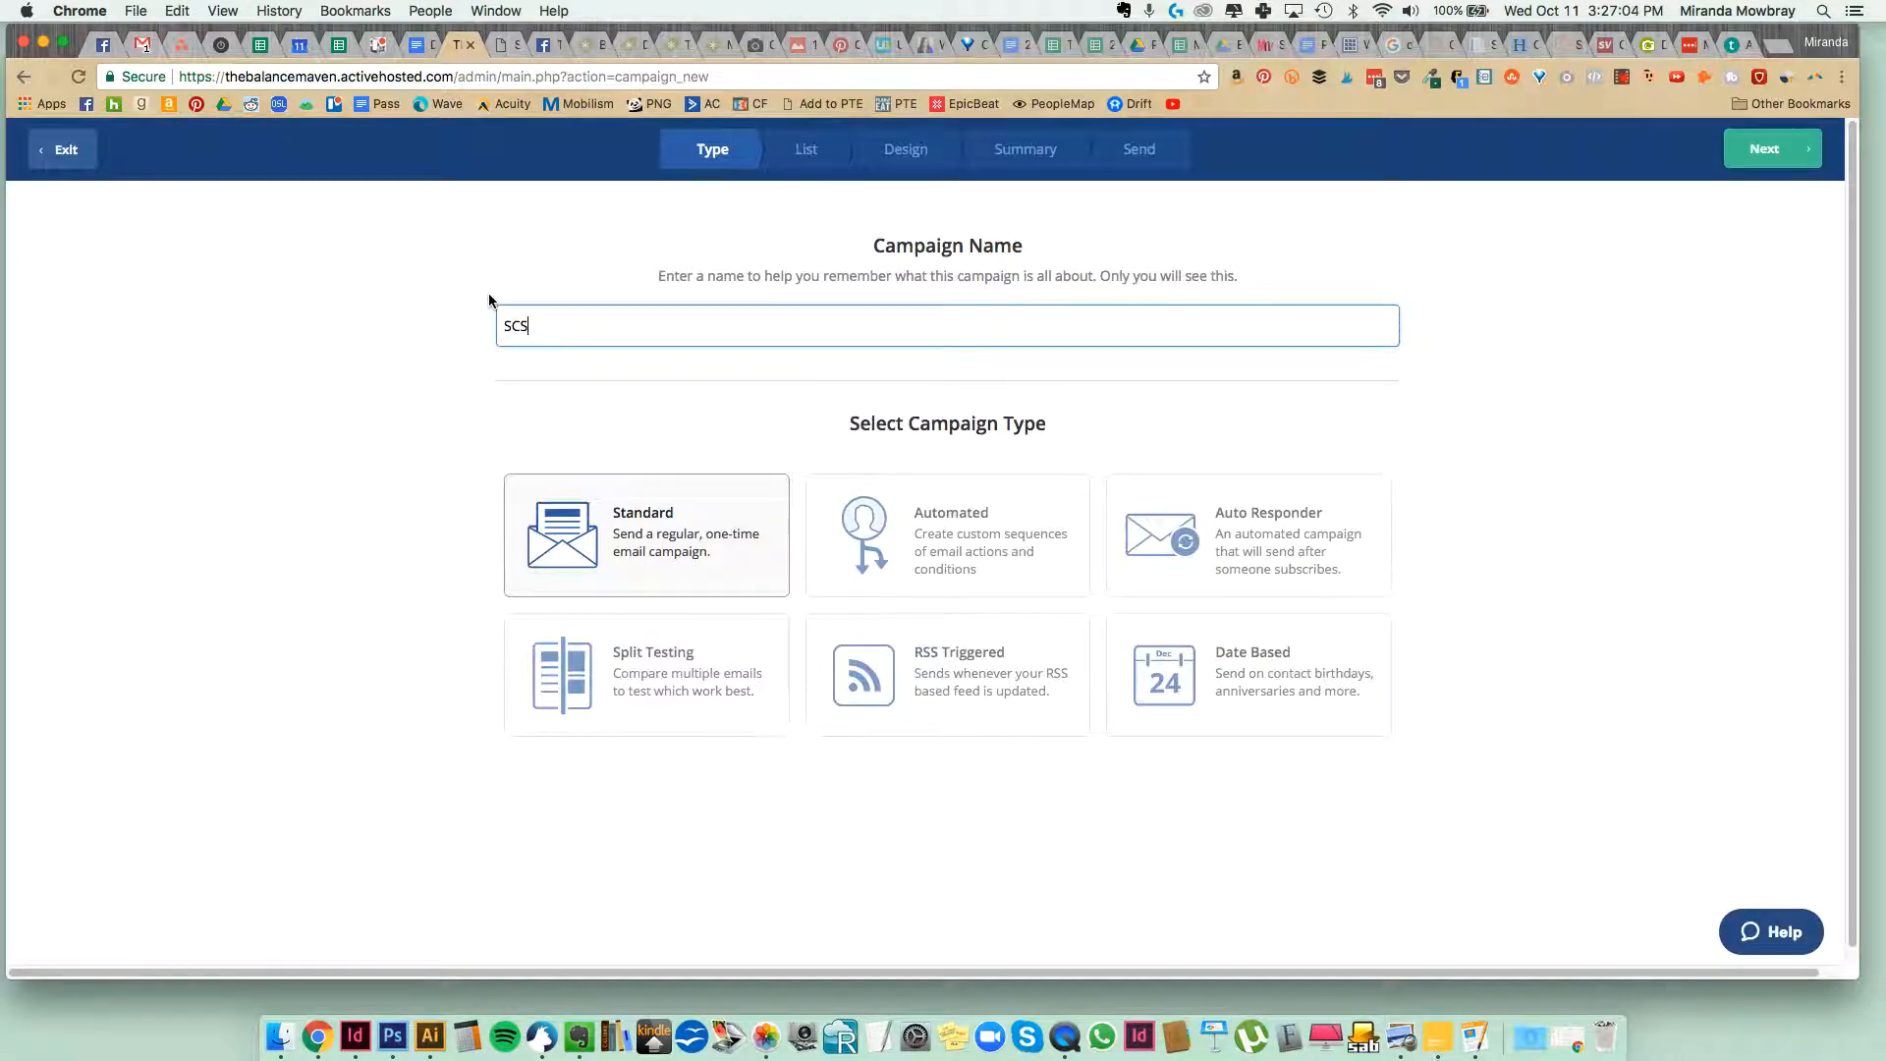
pyautogui.write('#1: Registration Open')
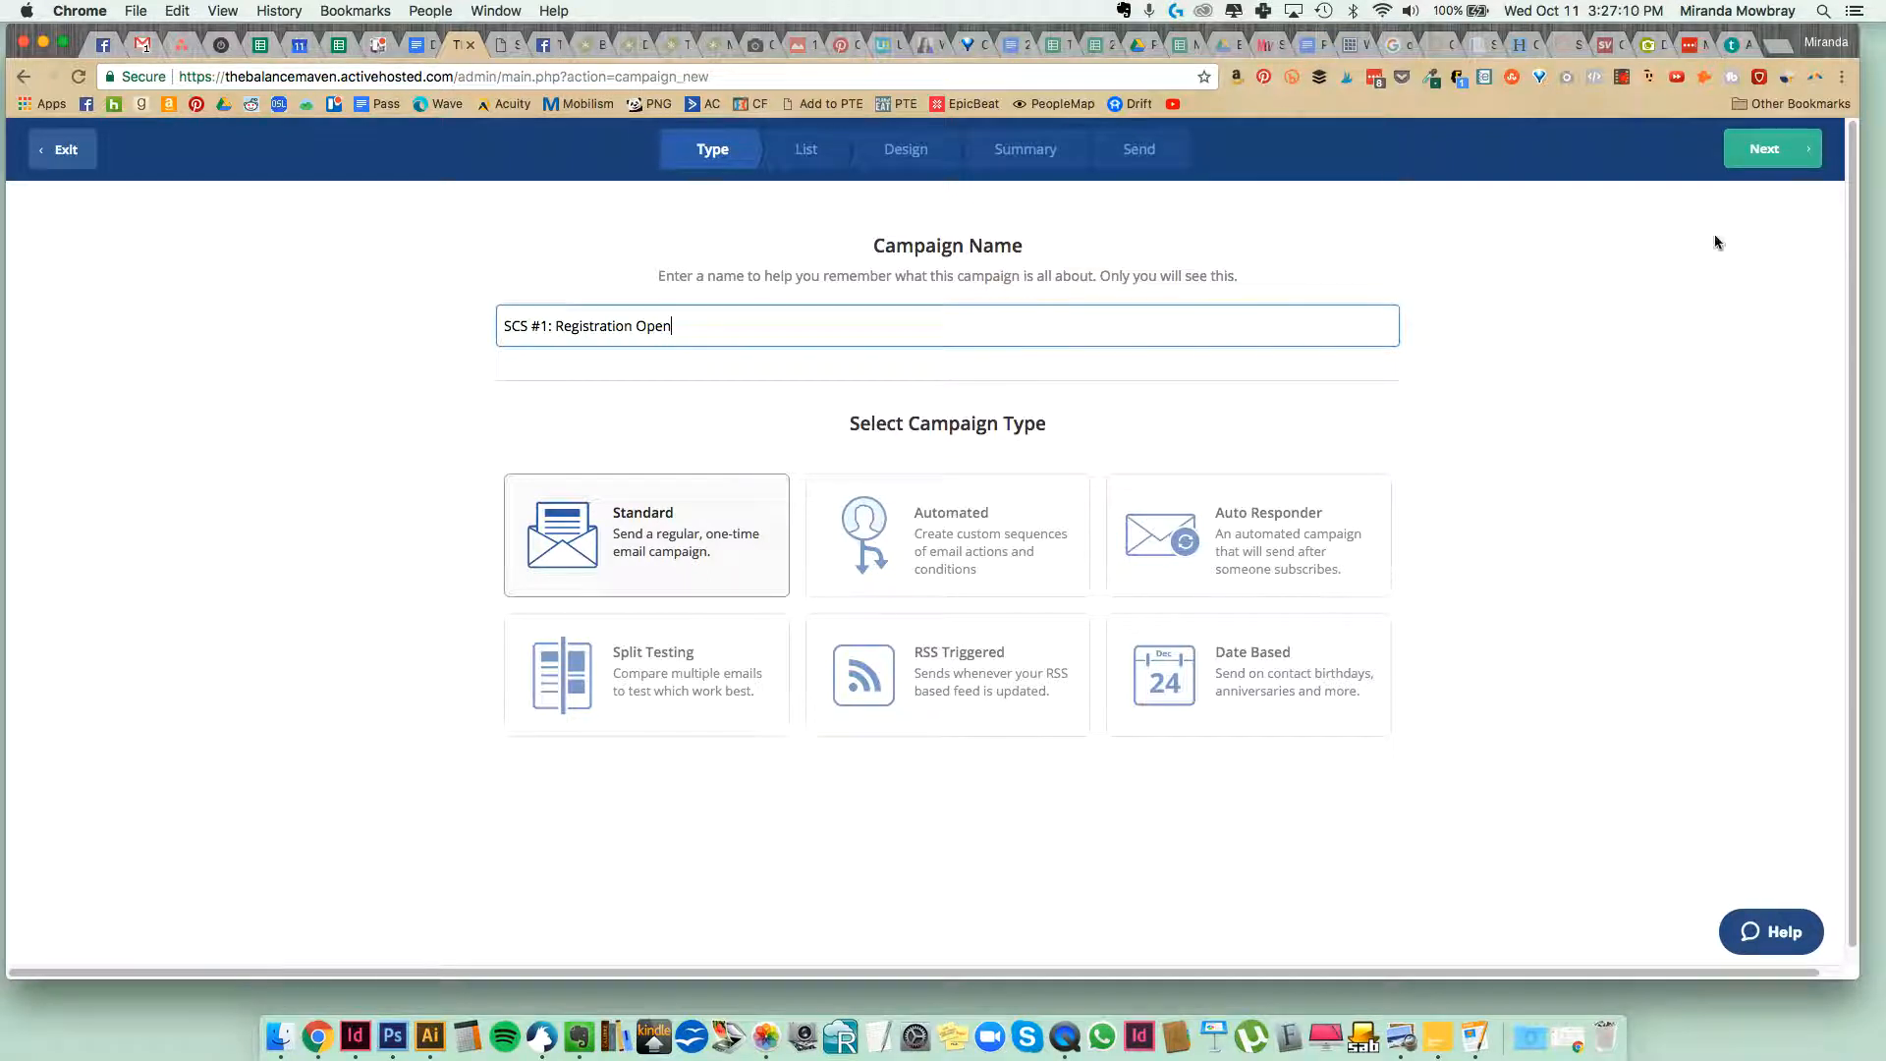
pyautogui.click(1762, 153)
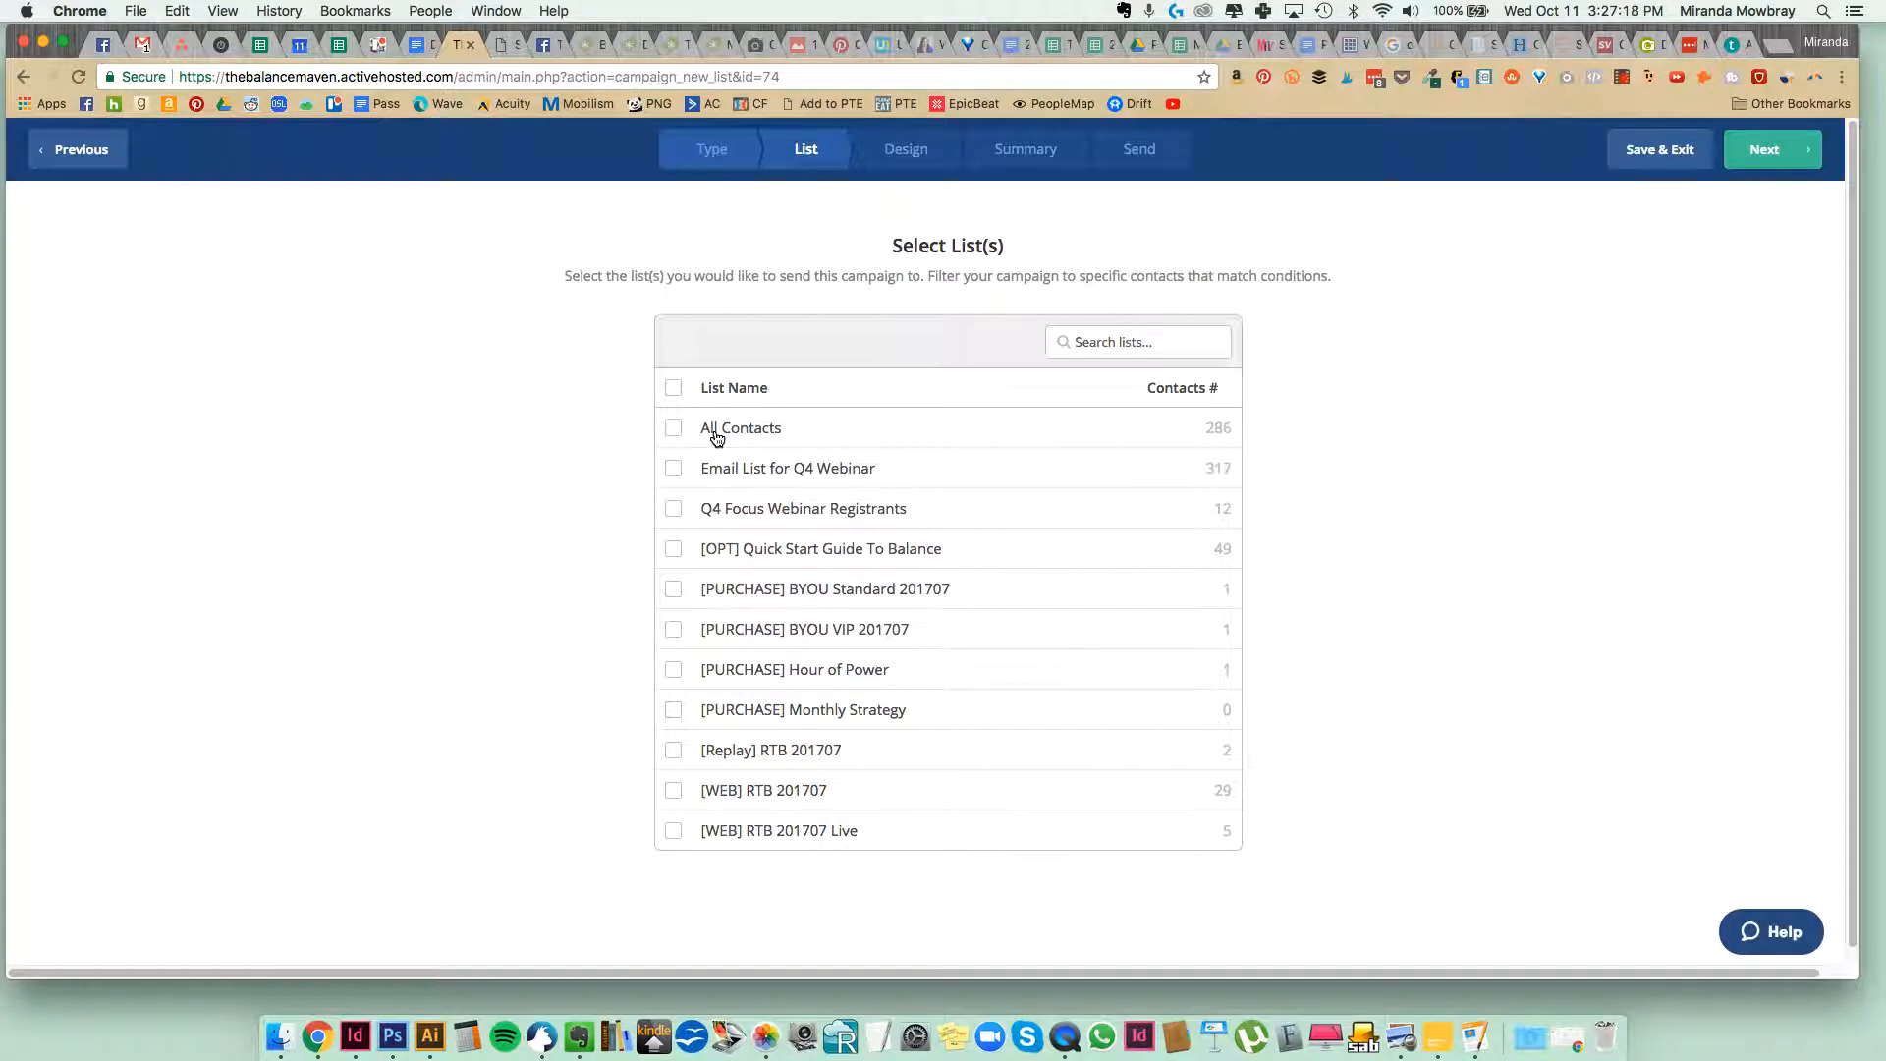
# Choose the All Contacts list as the campaign's recipients and proceed to the design stage.
pyautogui.click(717, 433)
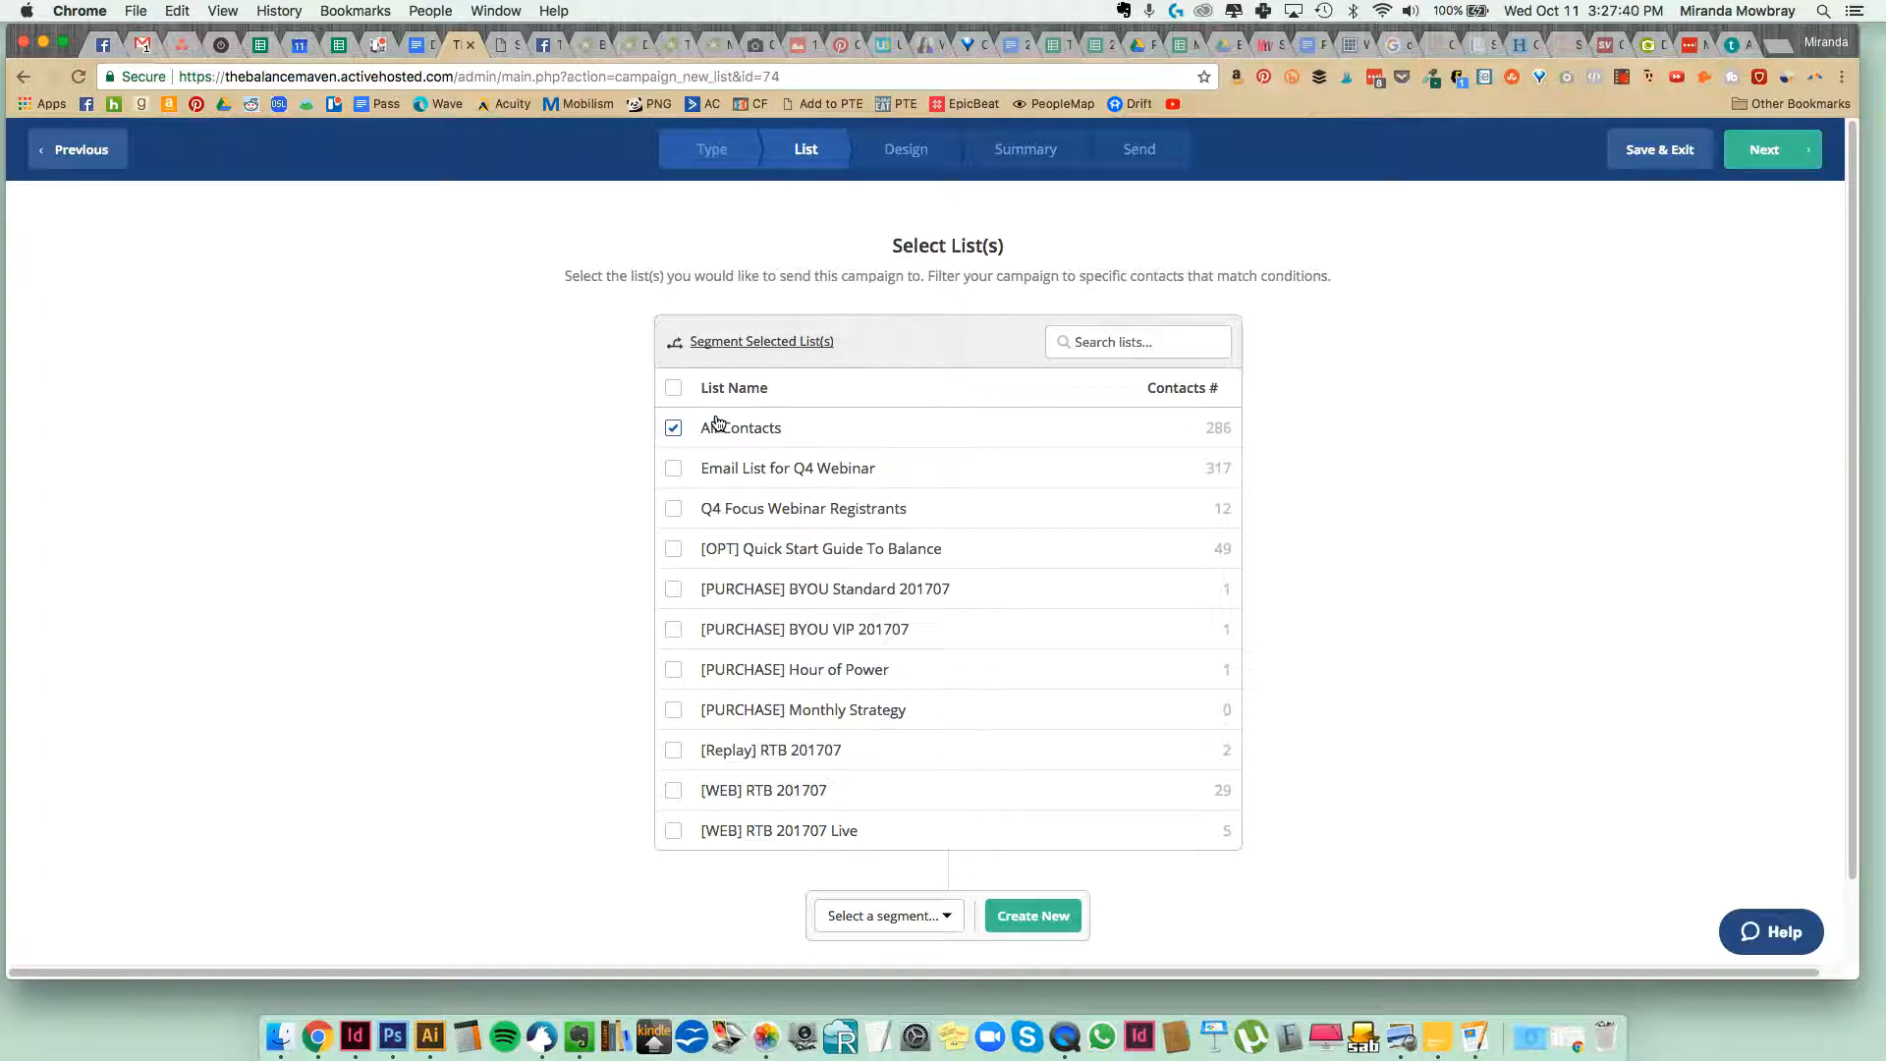
pyautogui.scroll(-1, 718, 441)
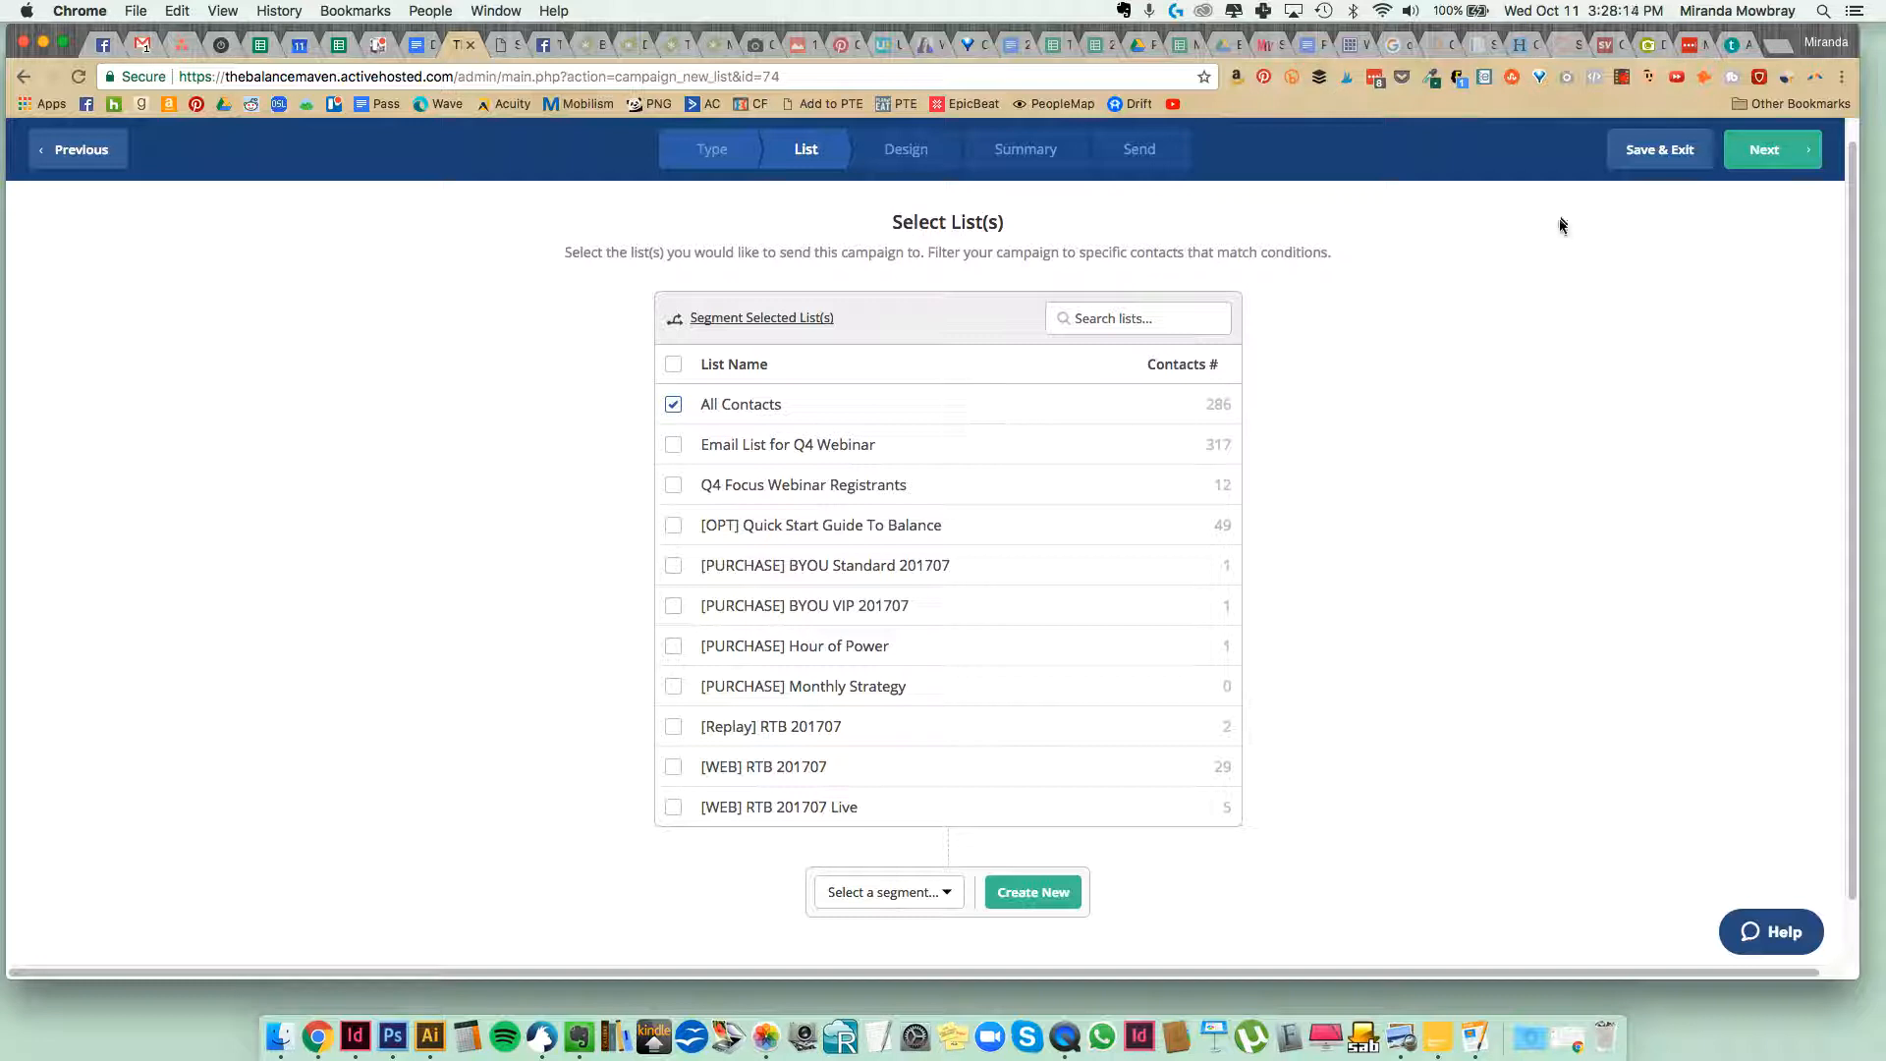
pyautogui.click(1762, 160)
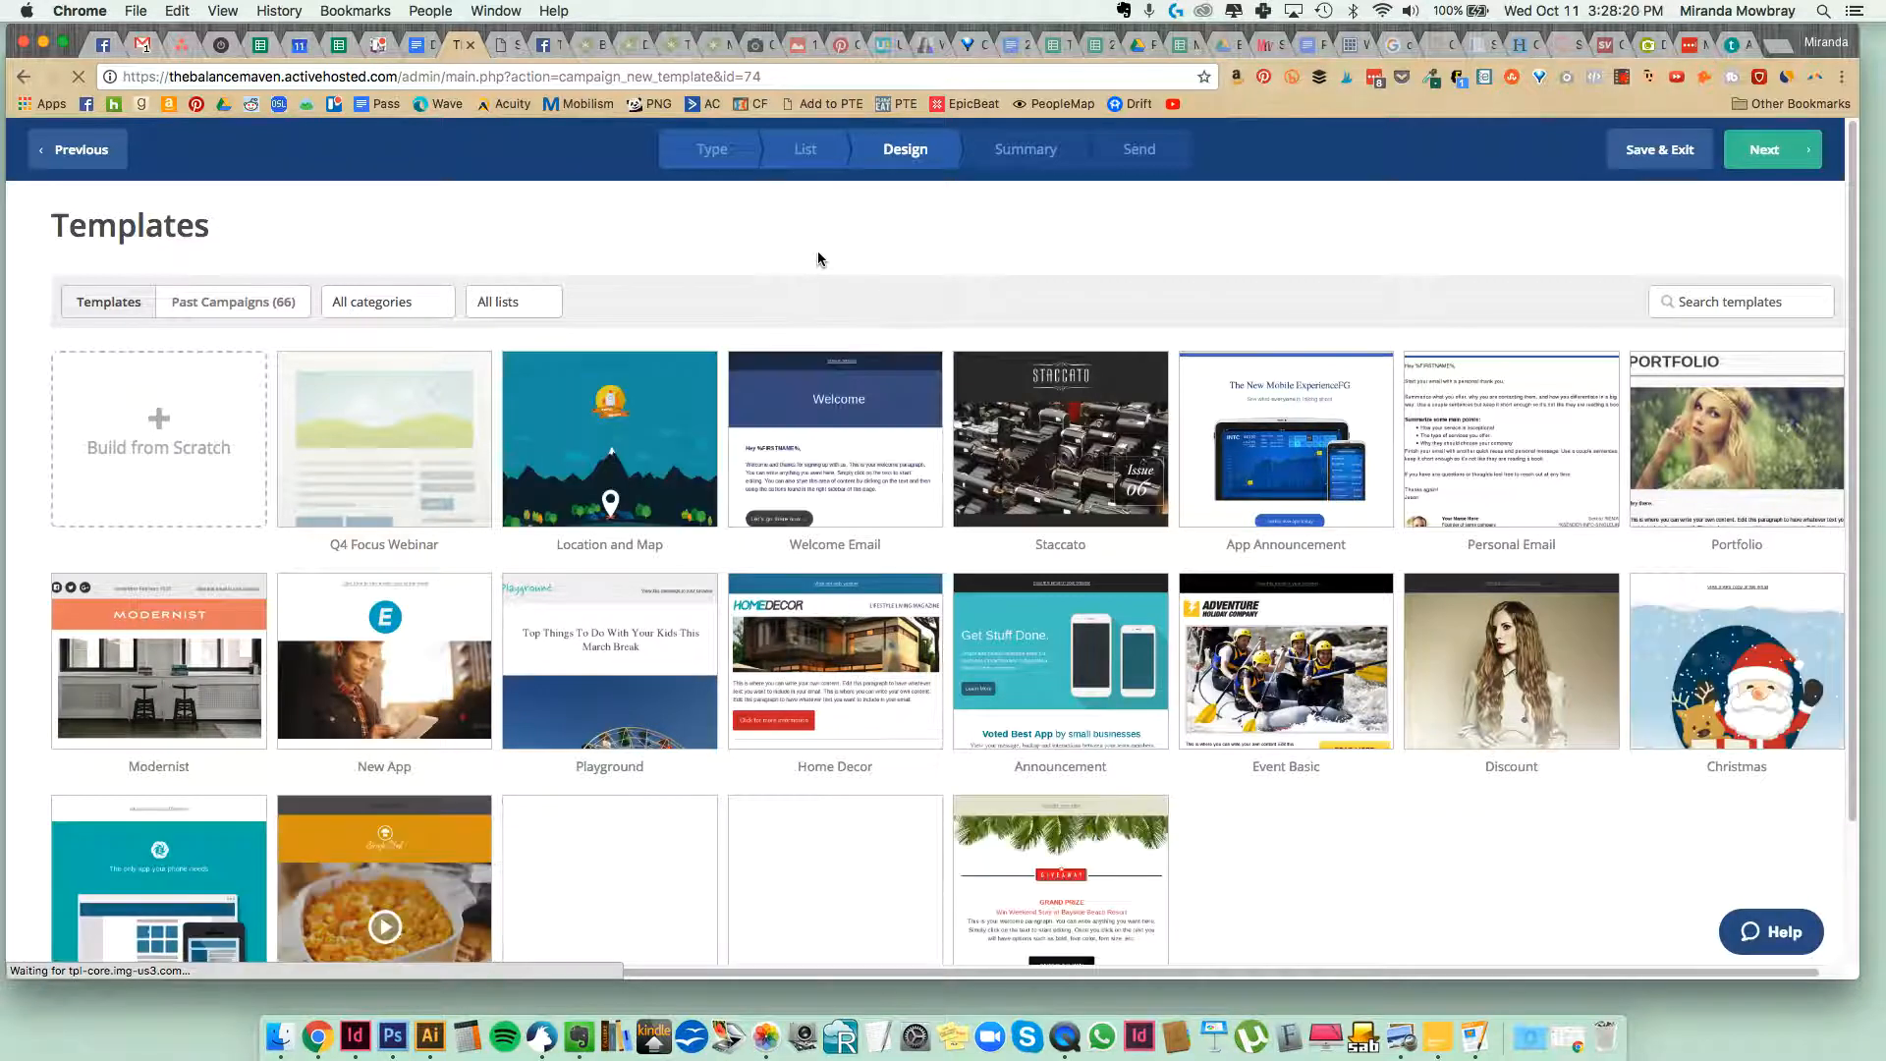
# Use the design of the second Success Mentor Summit email from the past campaigns as the template.
pyautogui.scroll(-1, 816, 261)
pyautogui.moveTo(890, 636)
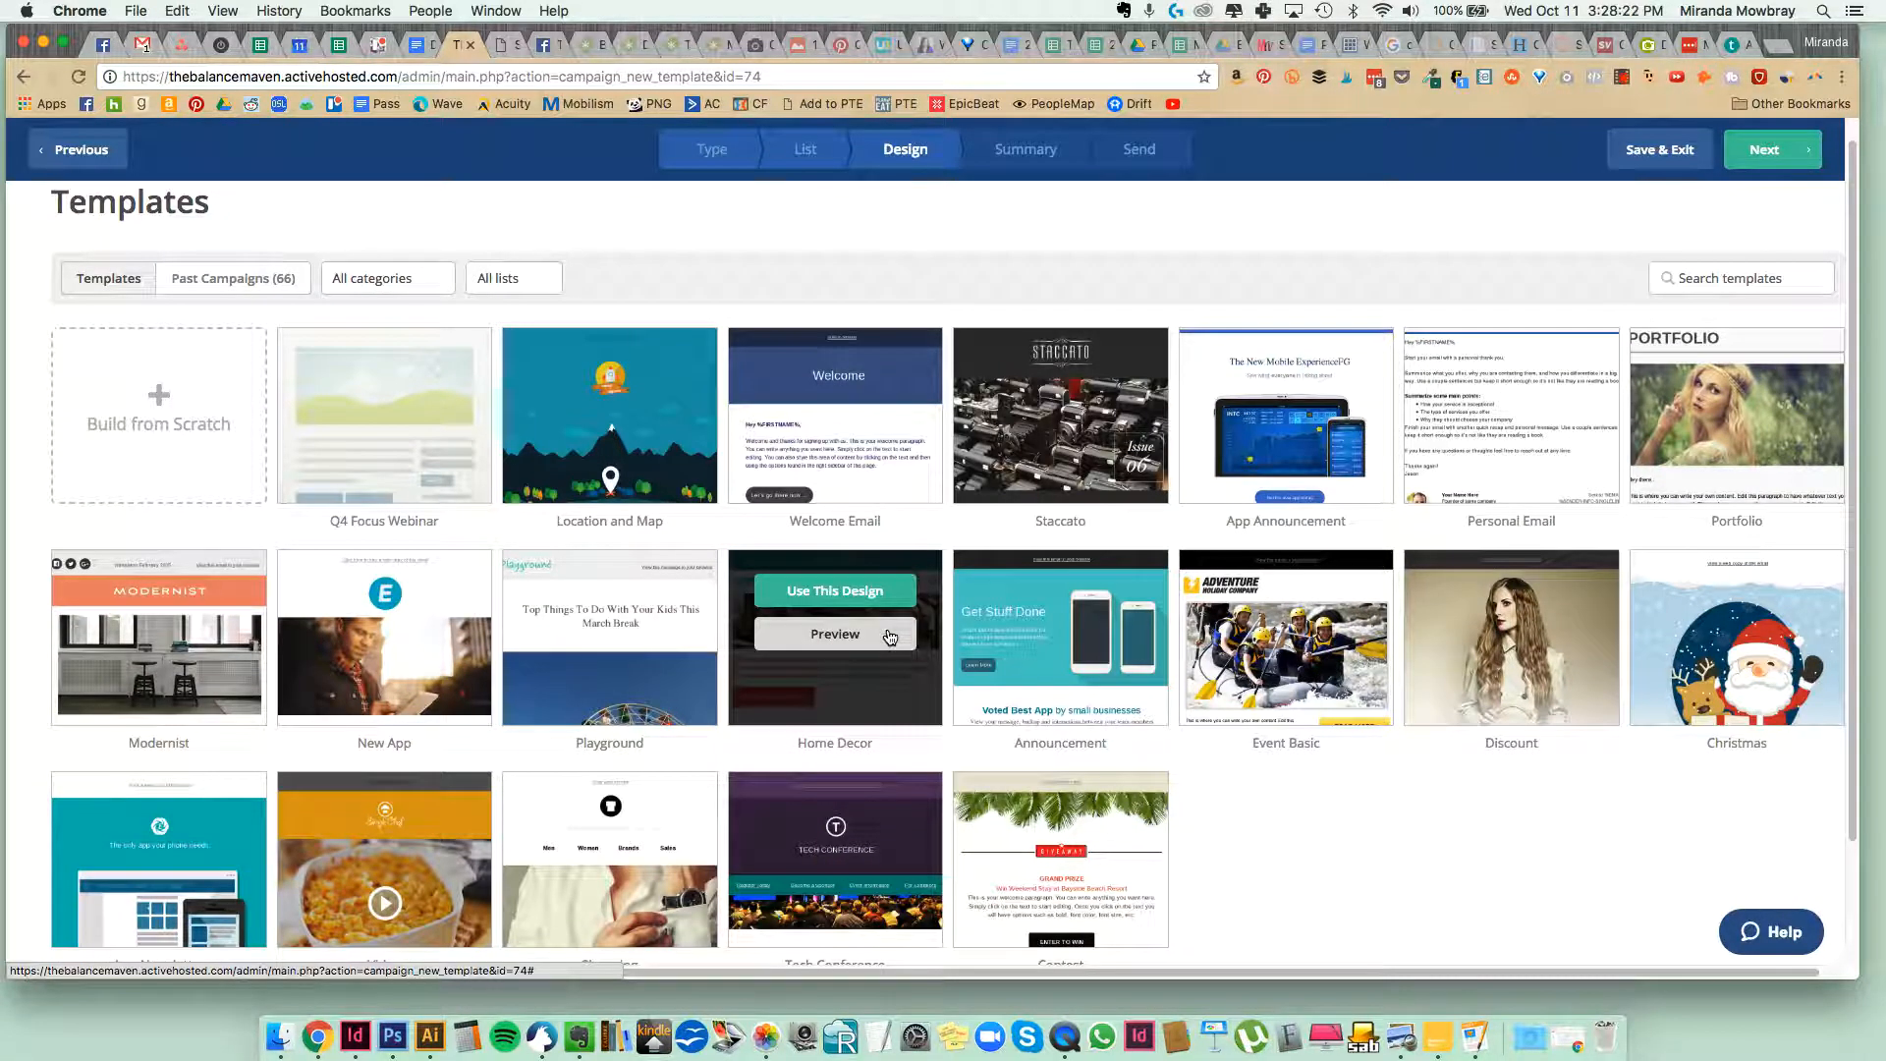
pyautogui.scroll(1, 890, 637)
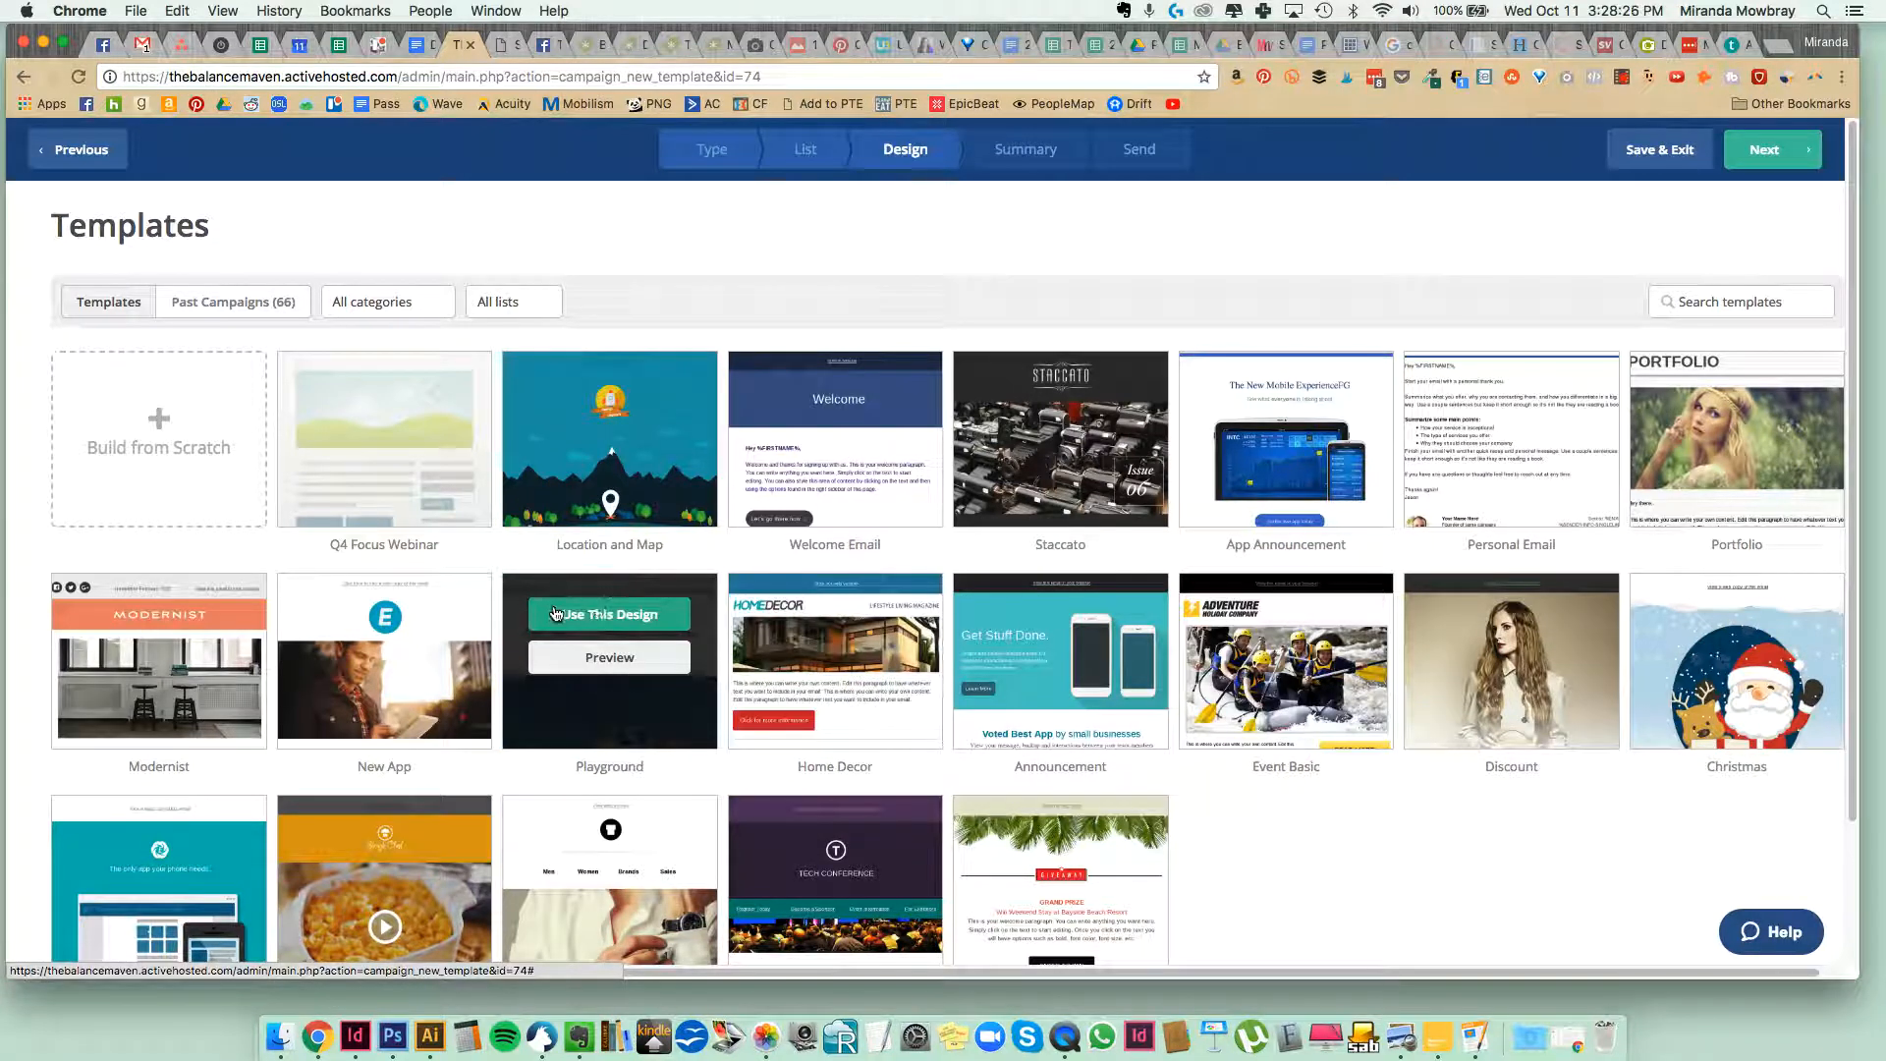
pyautogui.click(206, 306)
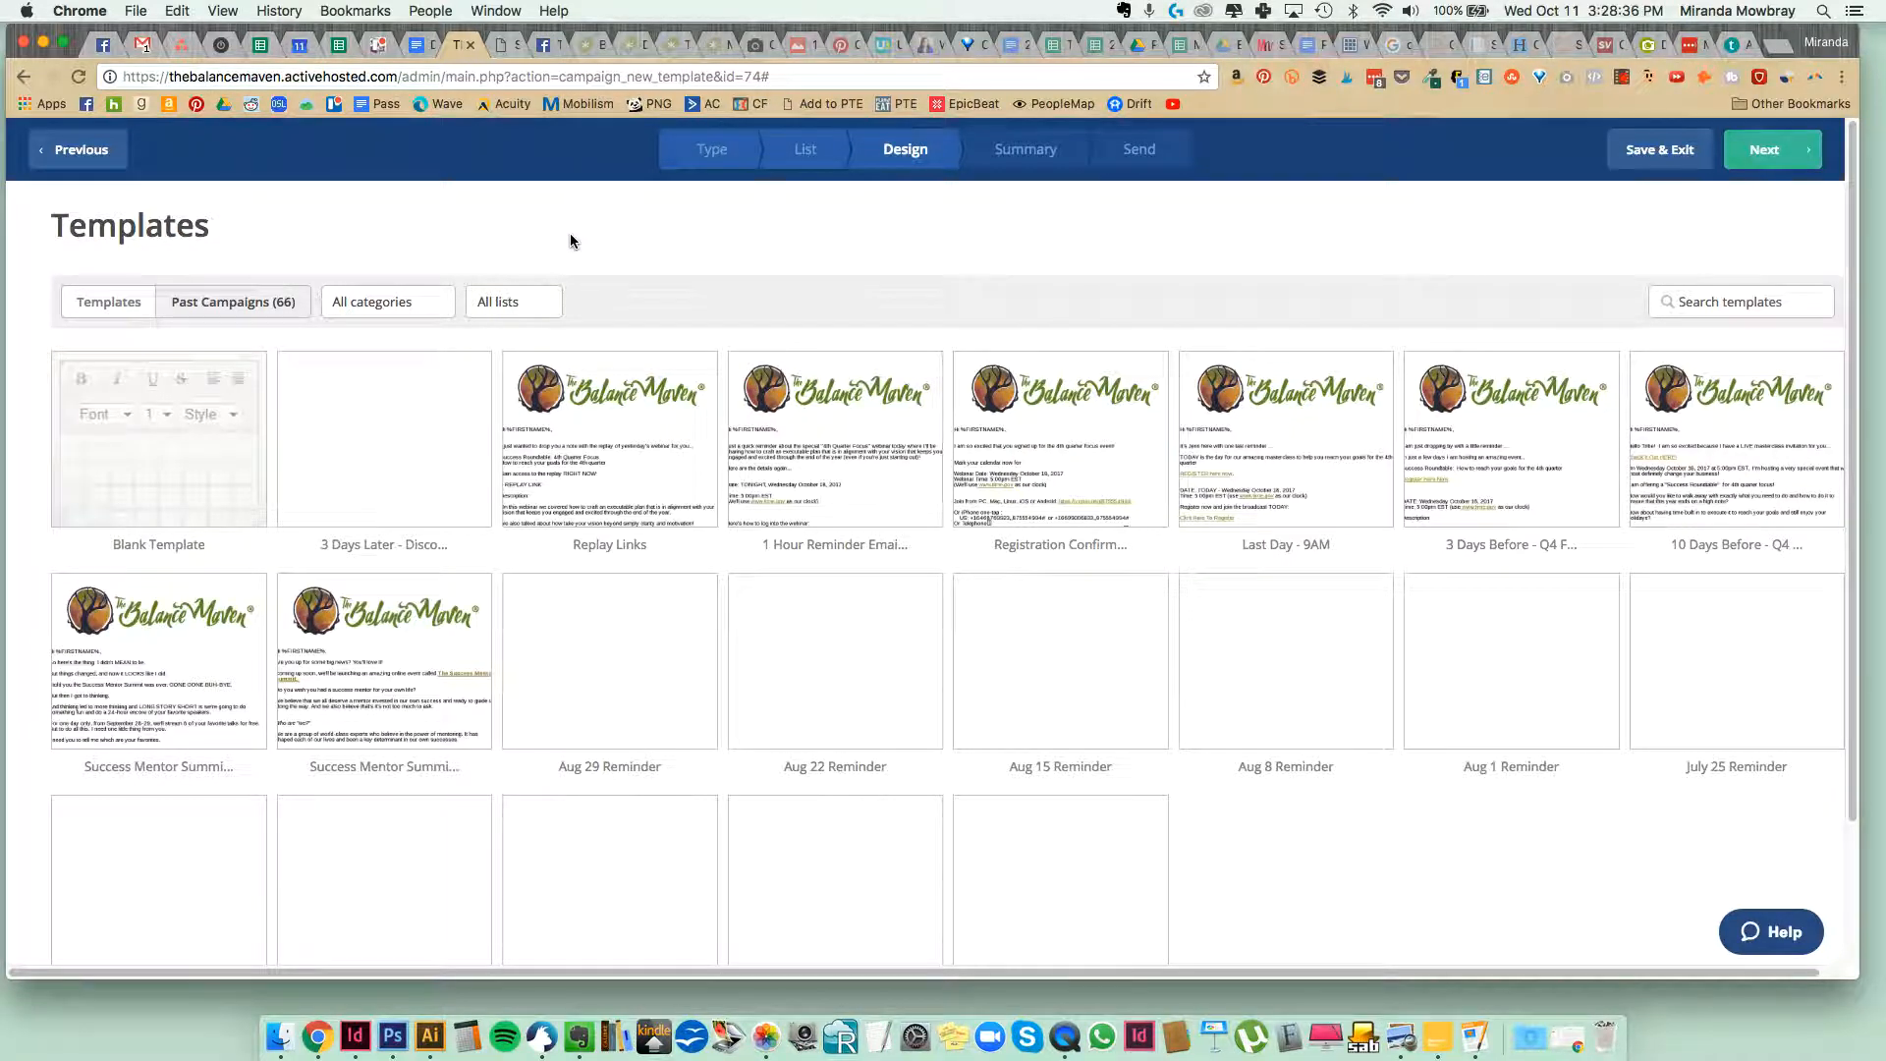
pyautogui.scroll(-1, 570, 236)
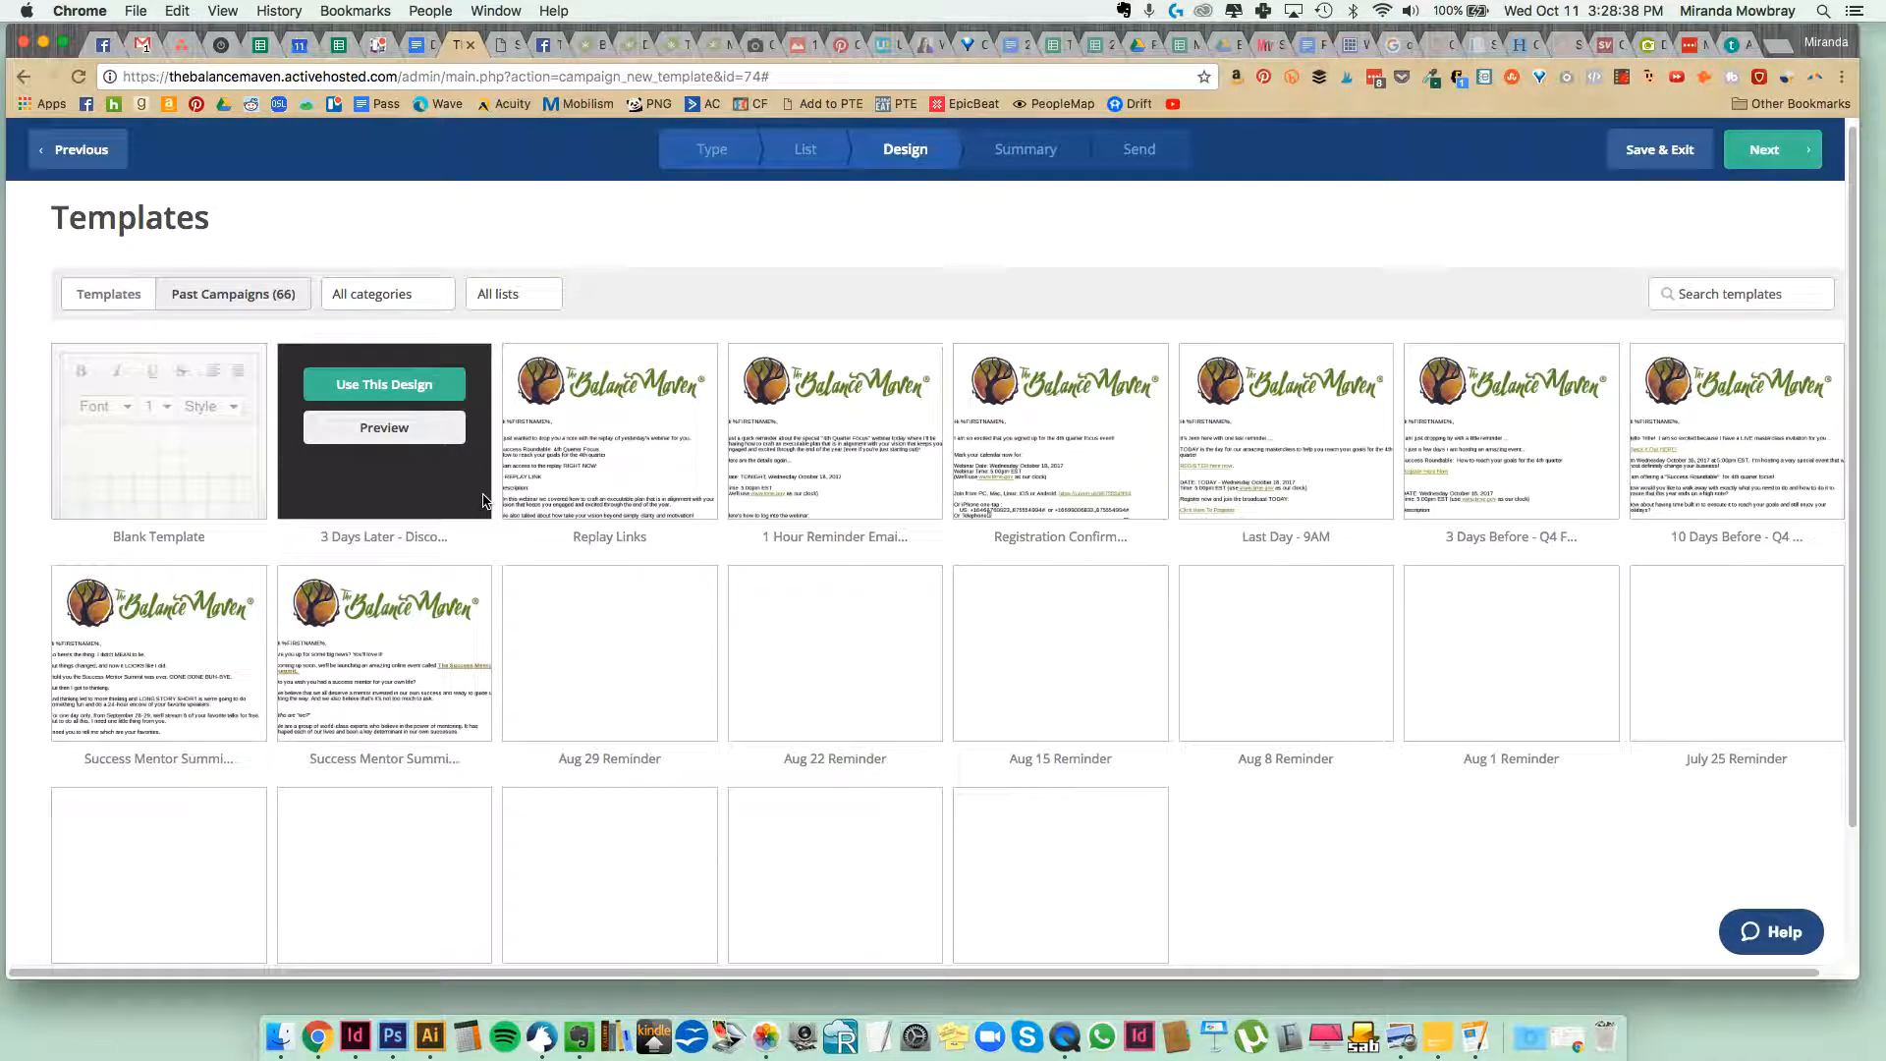
pyautogui.moveTo(410, 639)
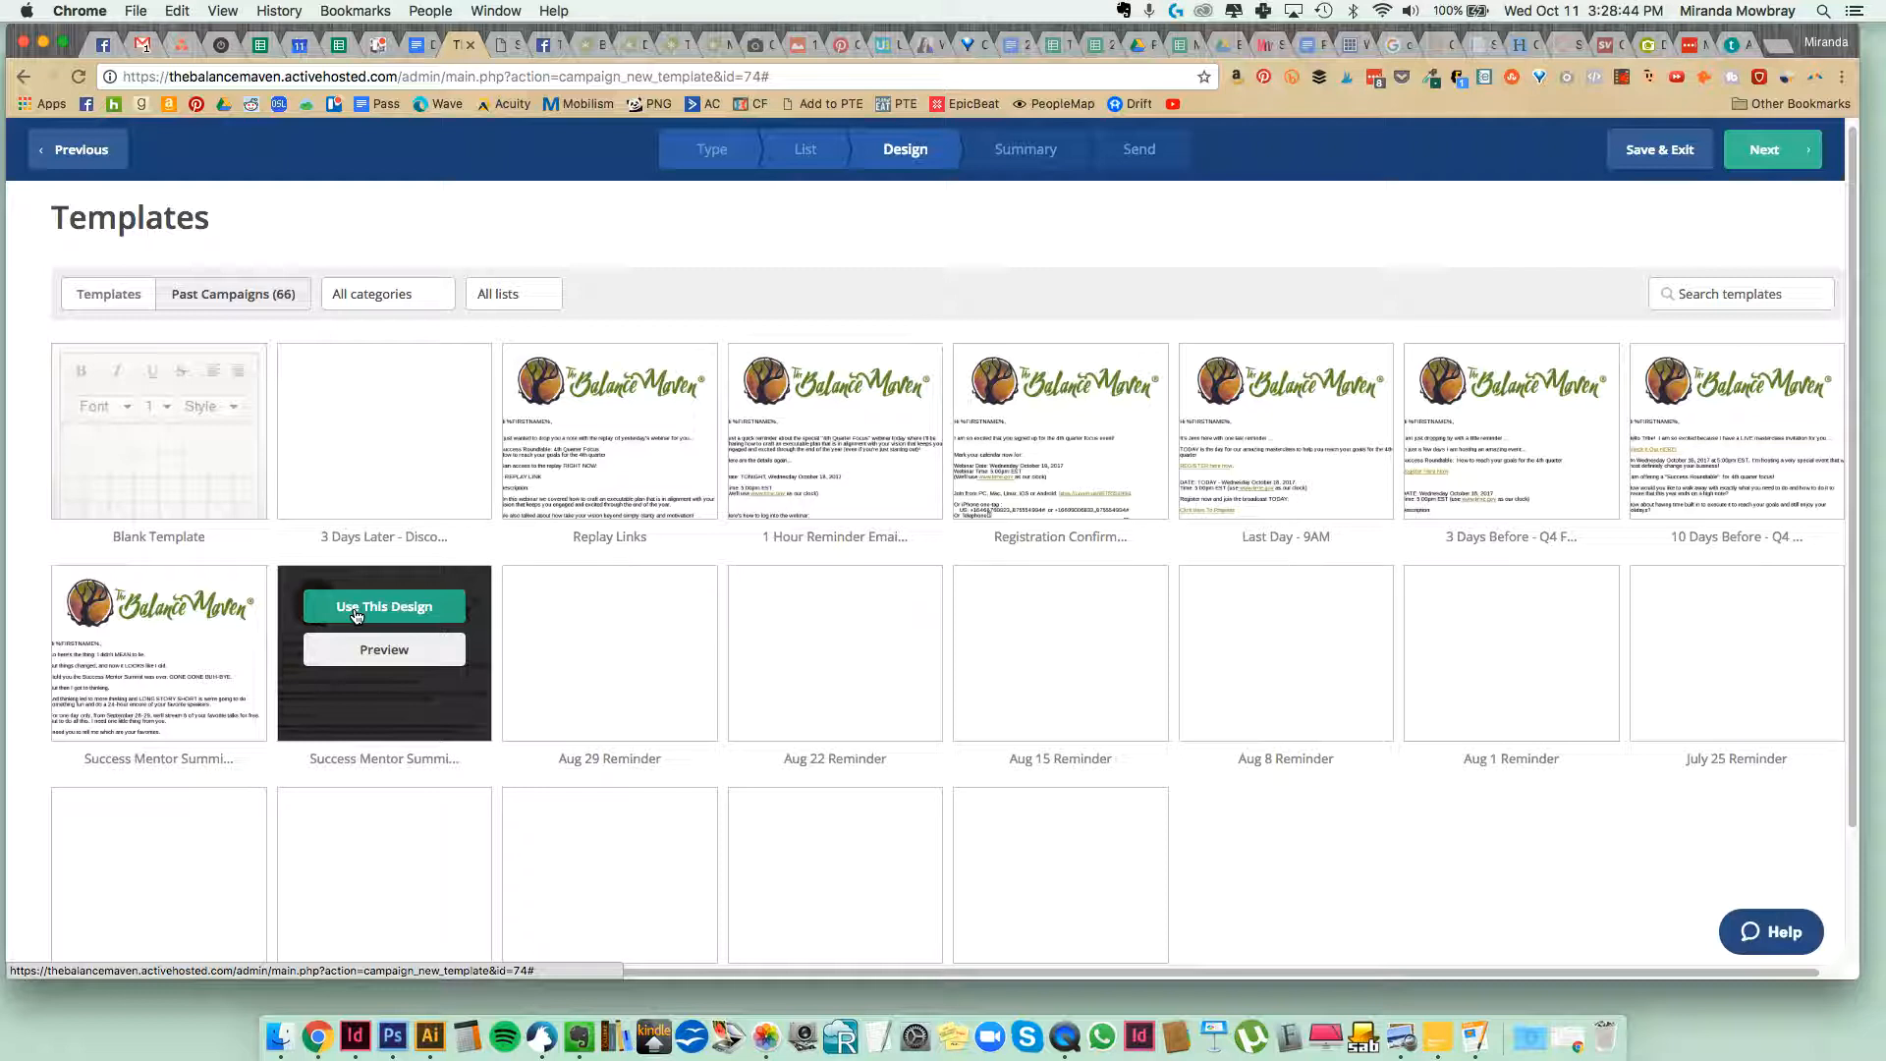
pyautogui.click(355, 615)
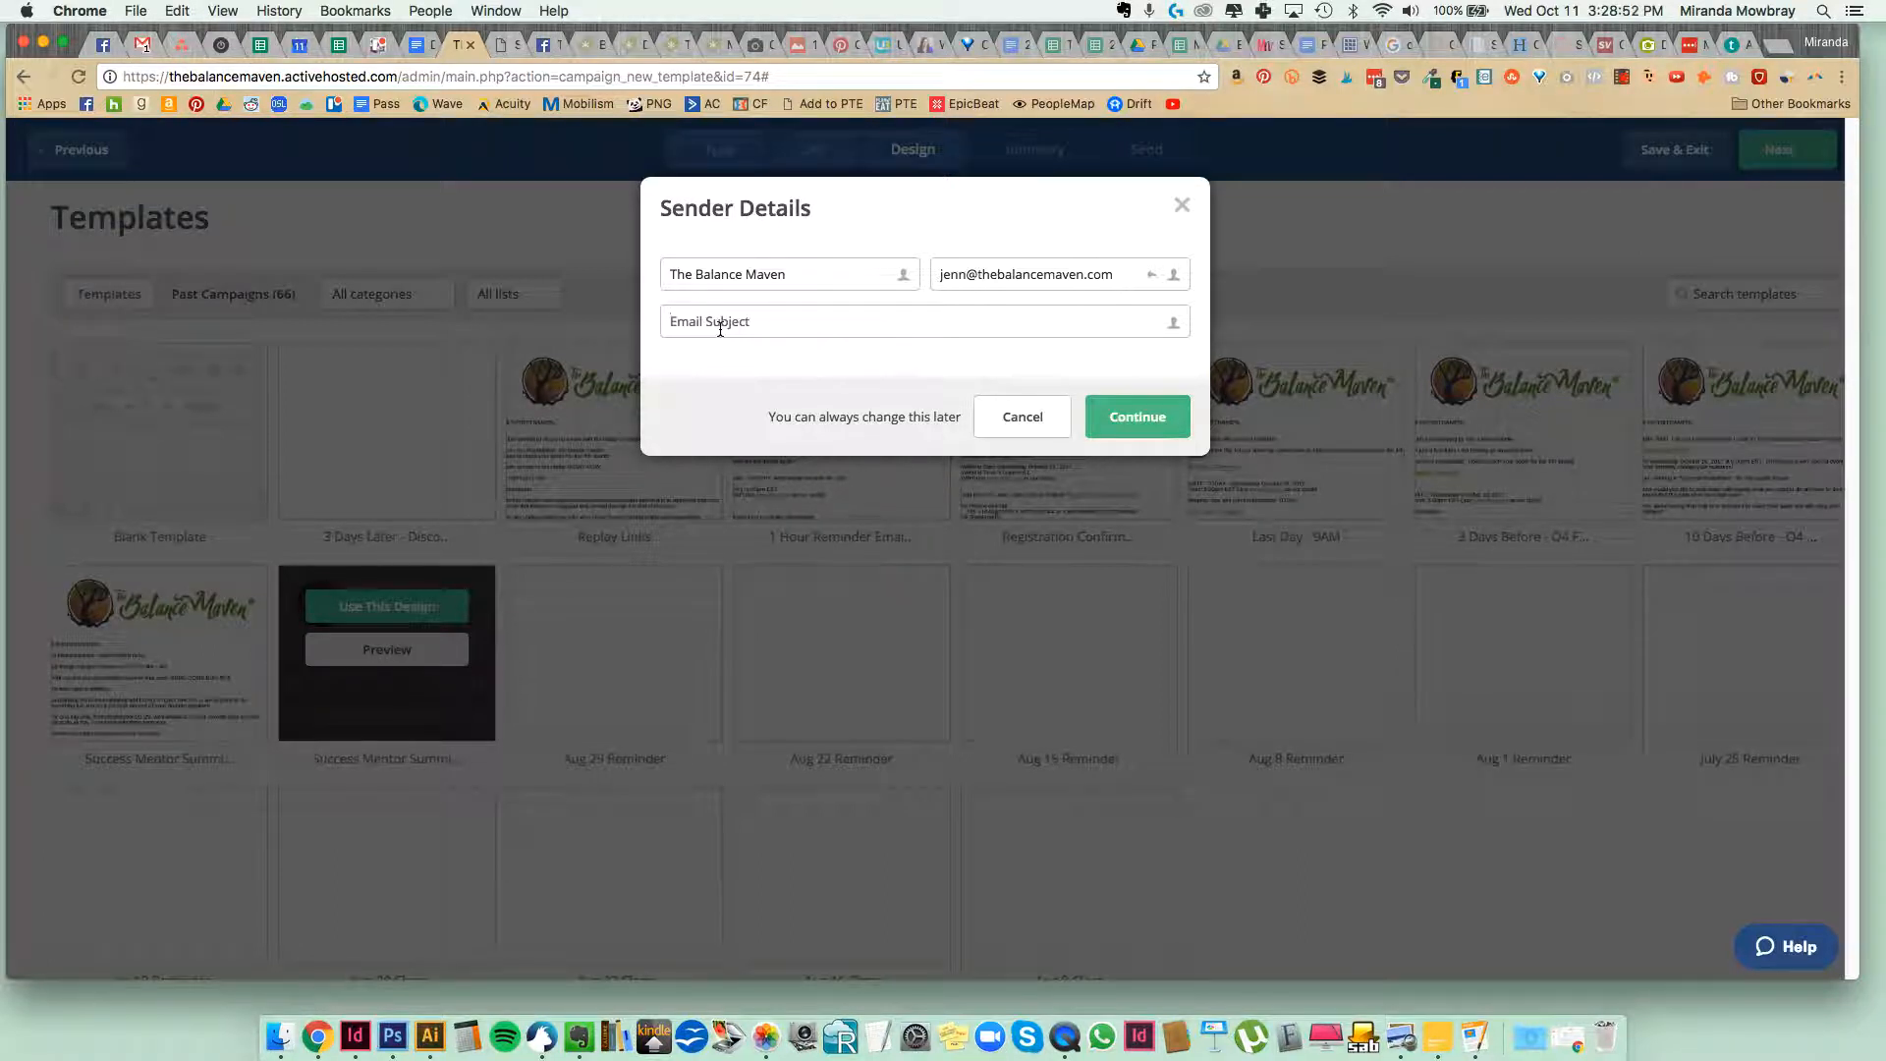
# Copy the subject "You (probably) need to grow your network" from Email #01 in the swipe copy into the sender details and continue.
pyautogui.click(879, 317)
pyautogui.click(410, 44)
pyautogui.scroll(-3, 640, 565)
pyautogui.scroll(-6, 639, 565)
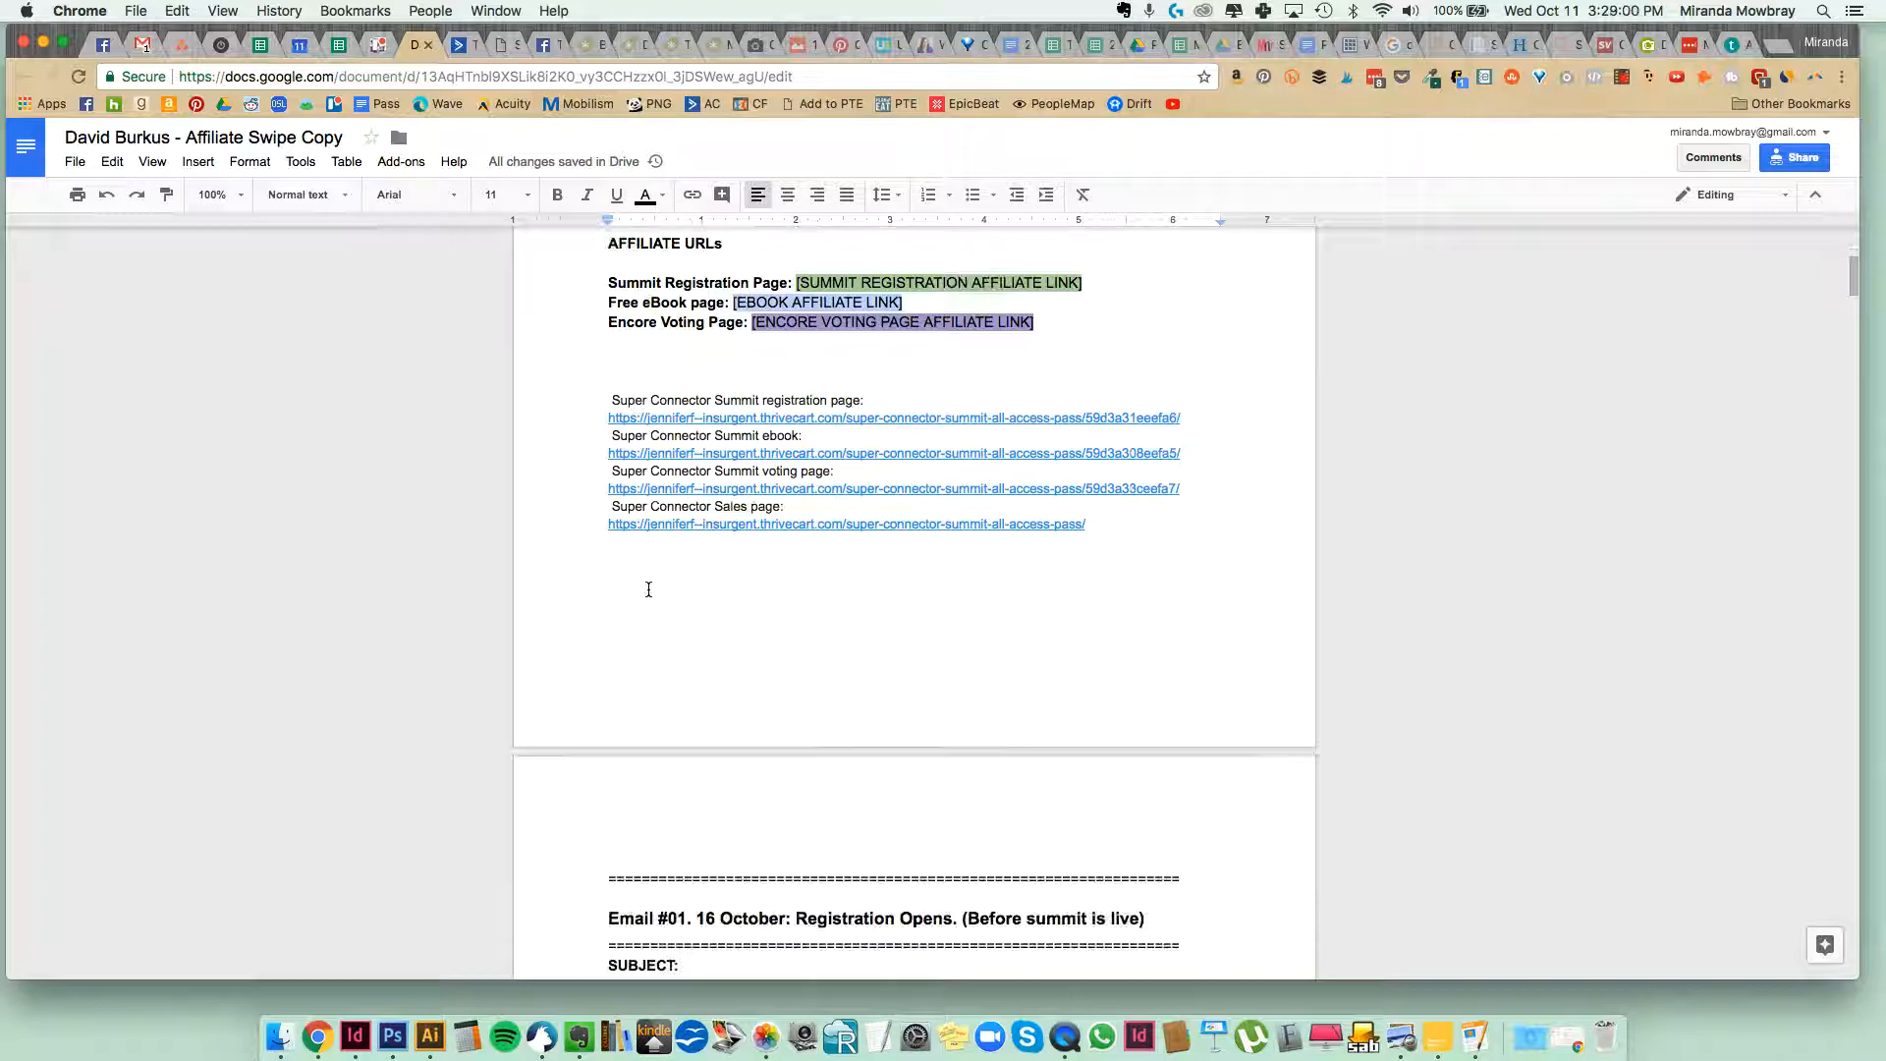
pyautogui.scroll(-2, 646, 603)
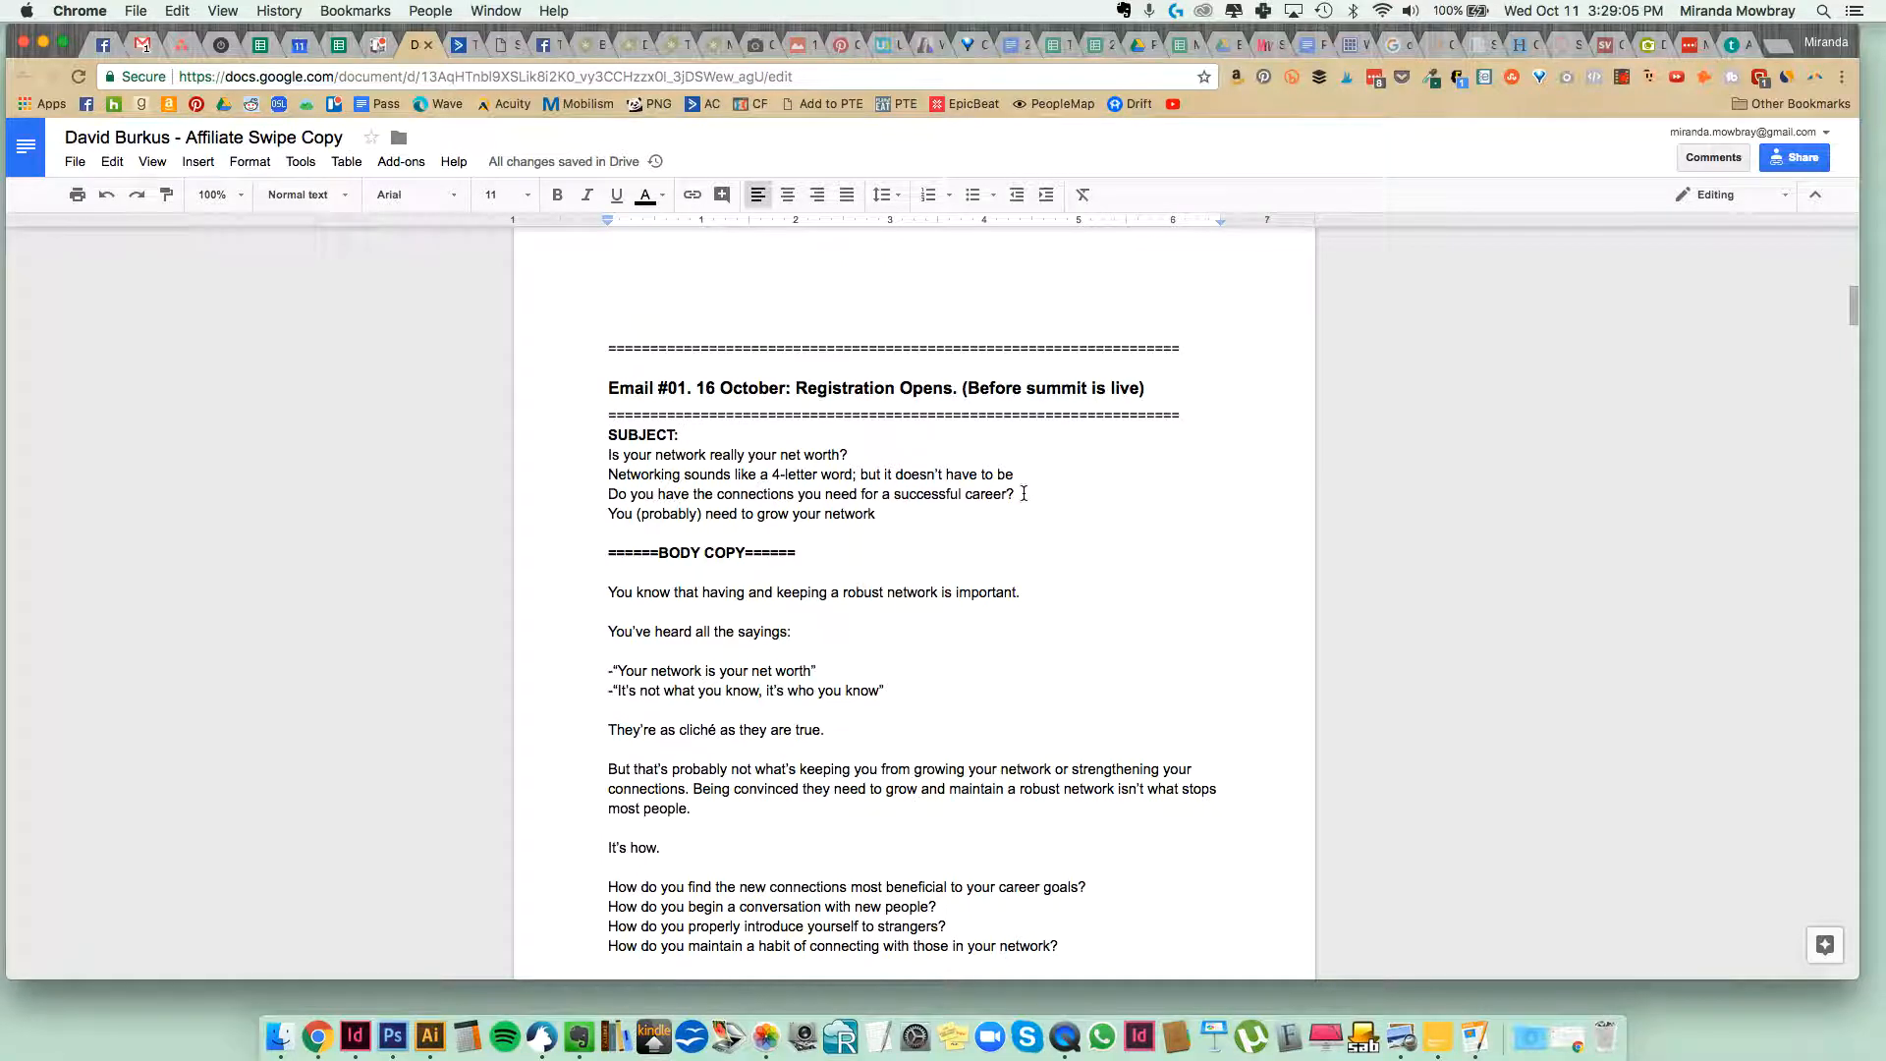
pyautogui.moveTo(921, 522); pyautogui.dragTo(602, 516)
pyautogui.press('super+c')
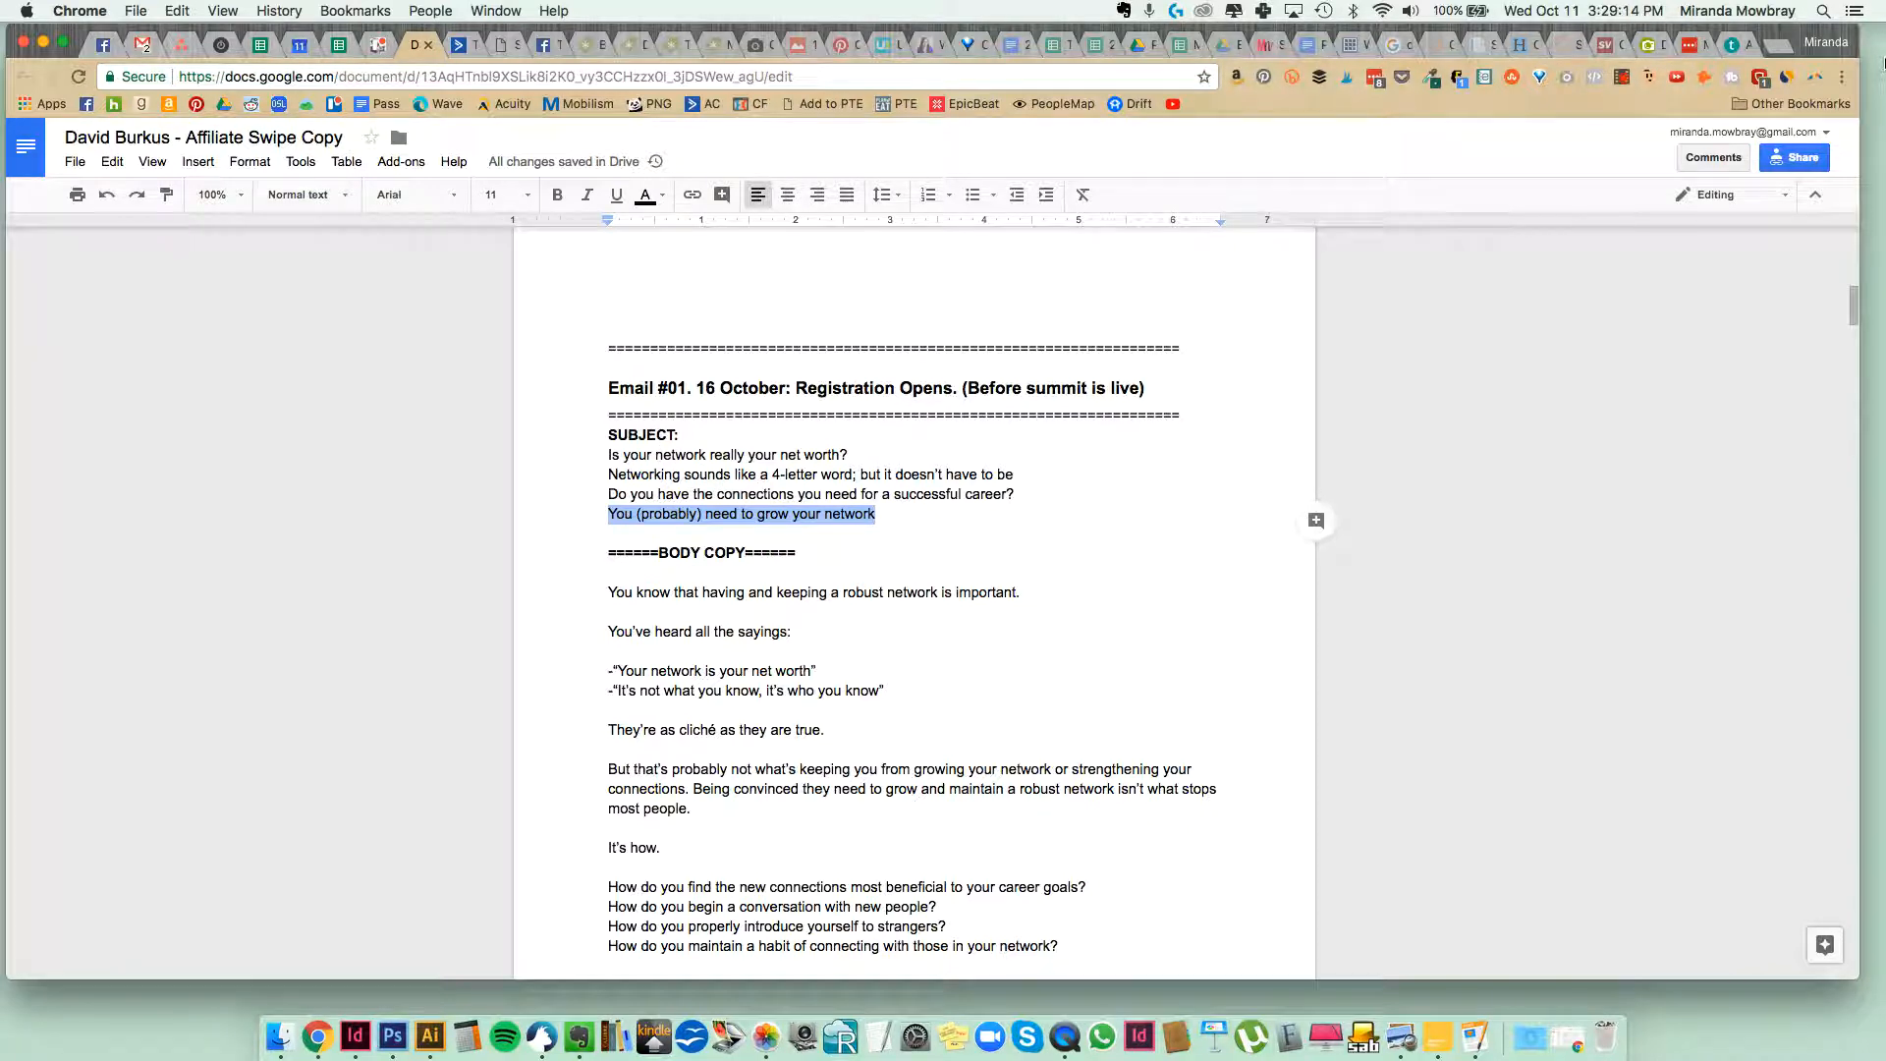
pyautogui.click(457, 47)
pyautogui.press('super+v')
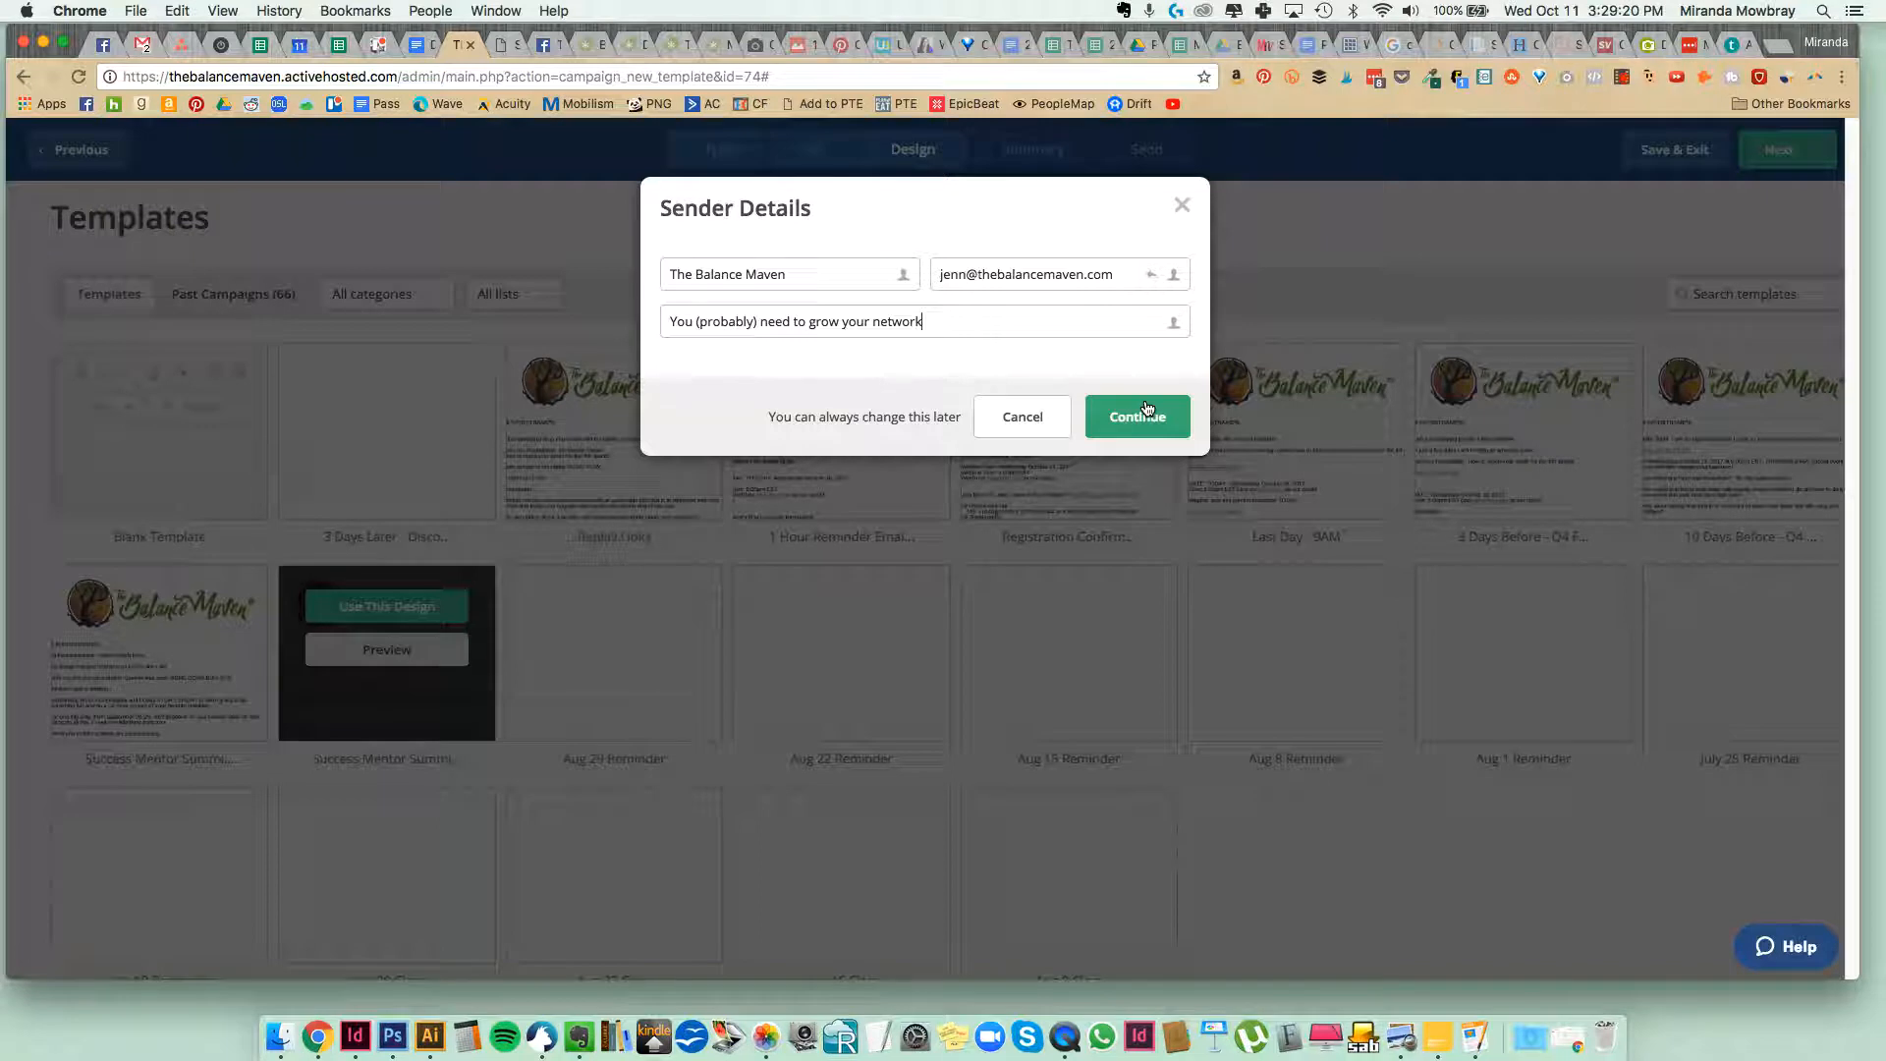
pyautogui.click(1142, 419)
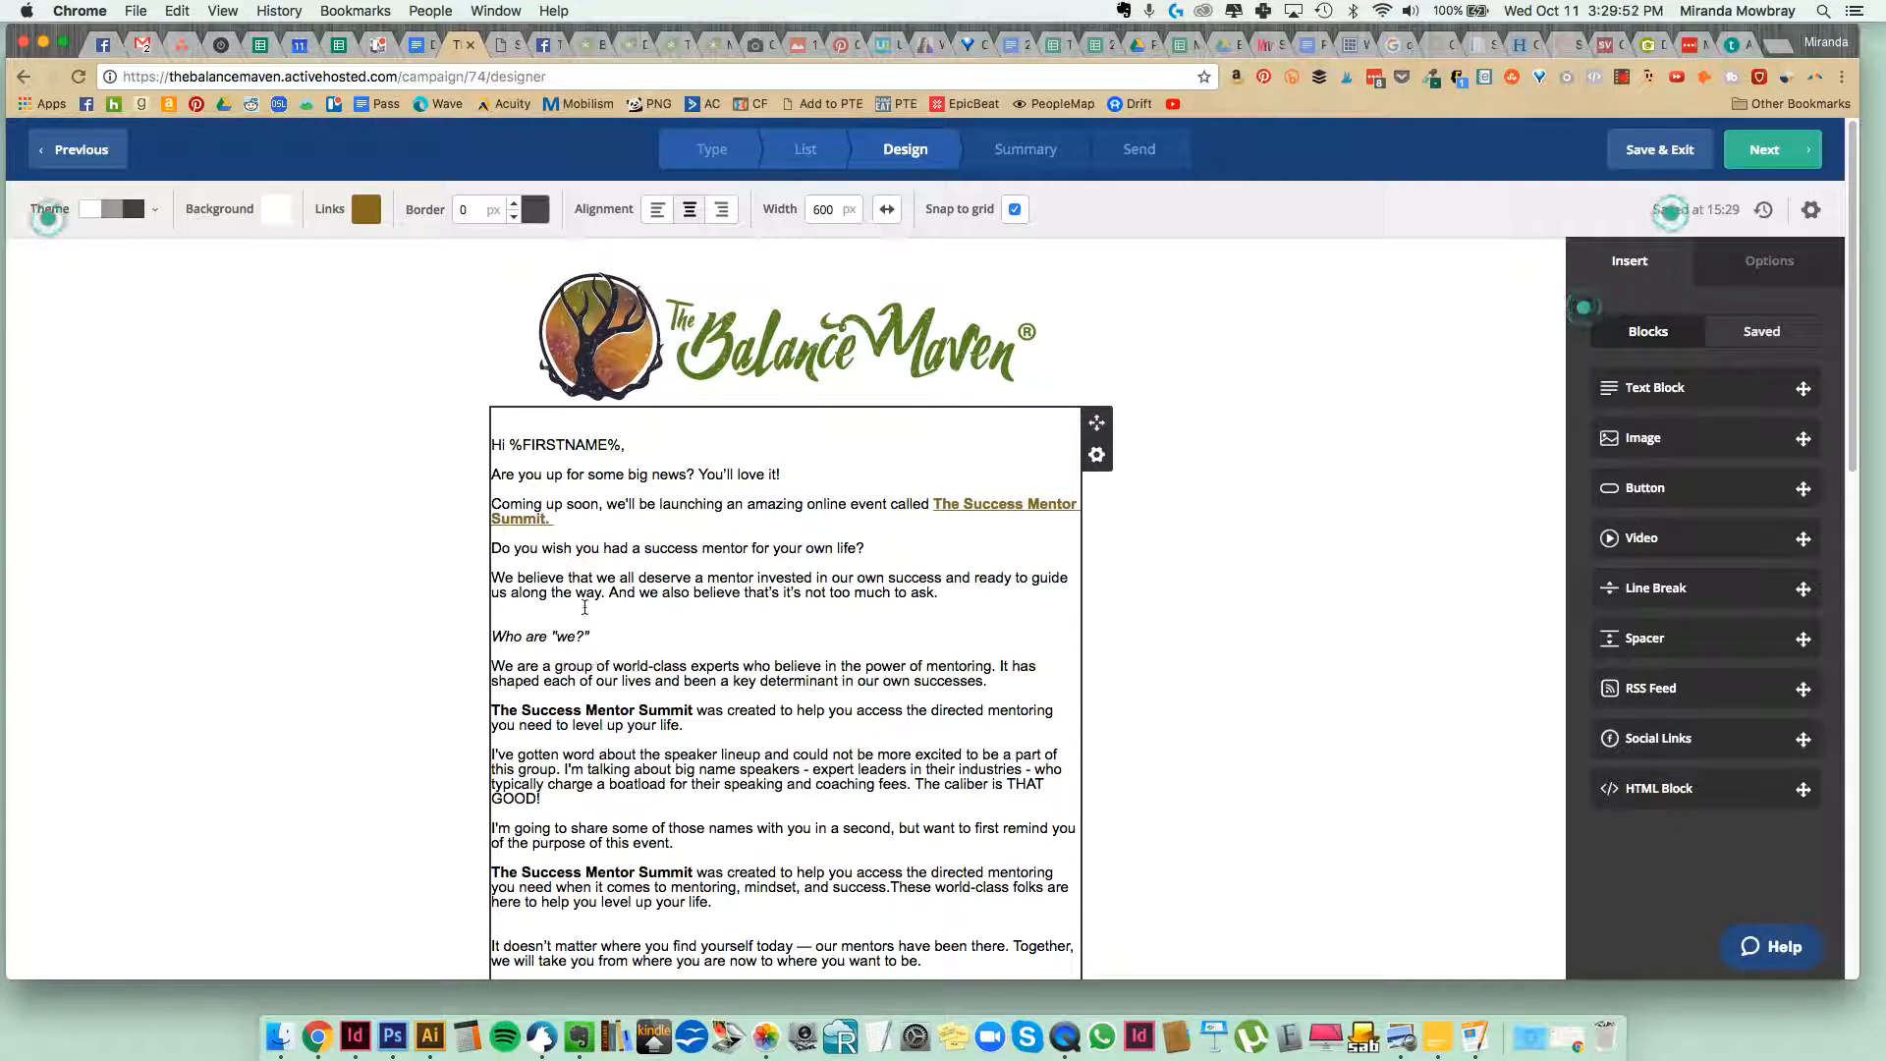
# Review the reused email design from the logo through the body text and speaker photos to the signature footer.
pyautogui.scroll(-2, 533, 539)
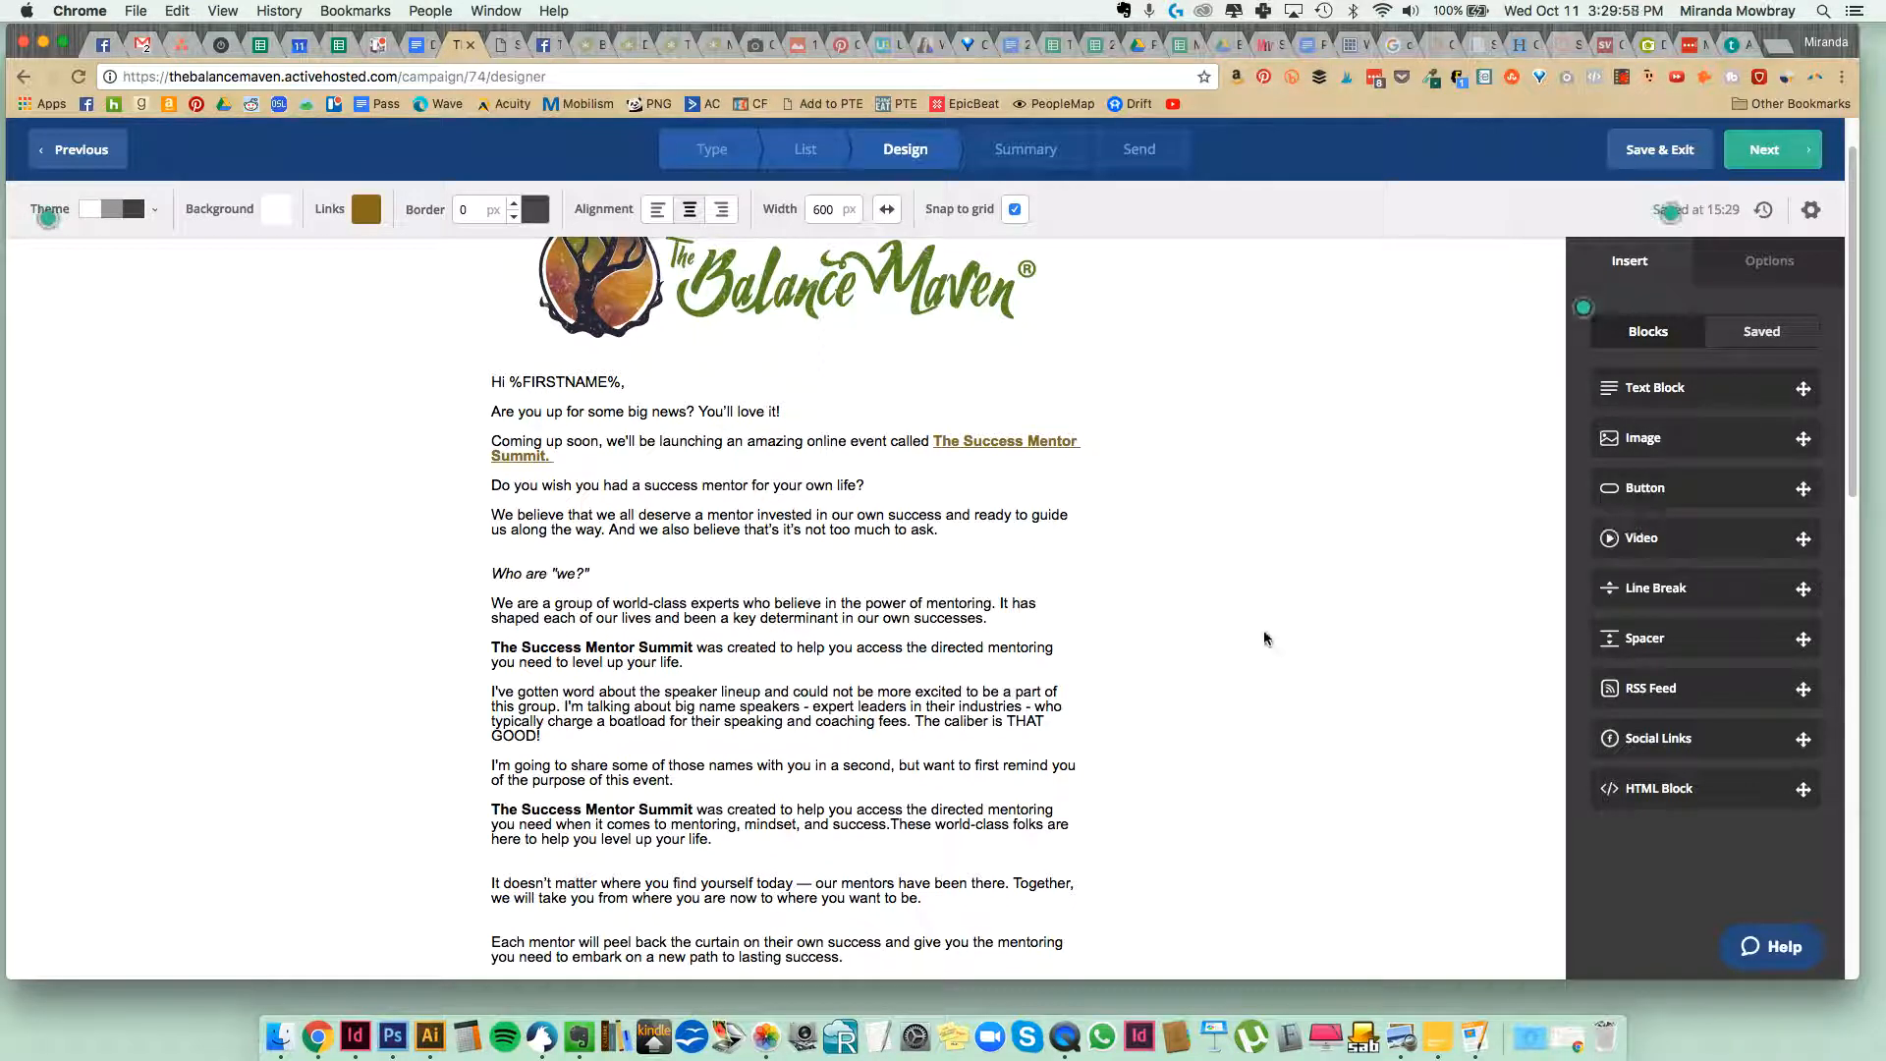
pyautogui.scroll(-2, 896, 625)
pyautogui.scroll(-1, 896, 626)
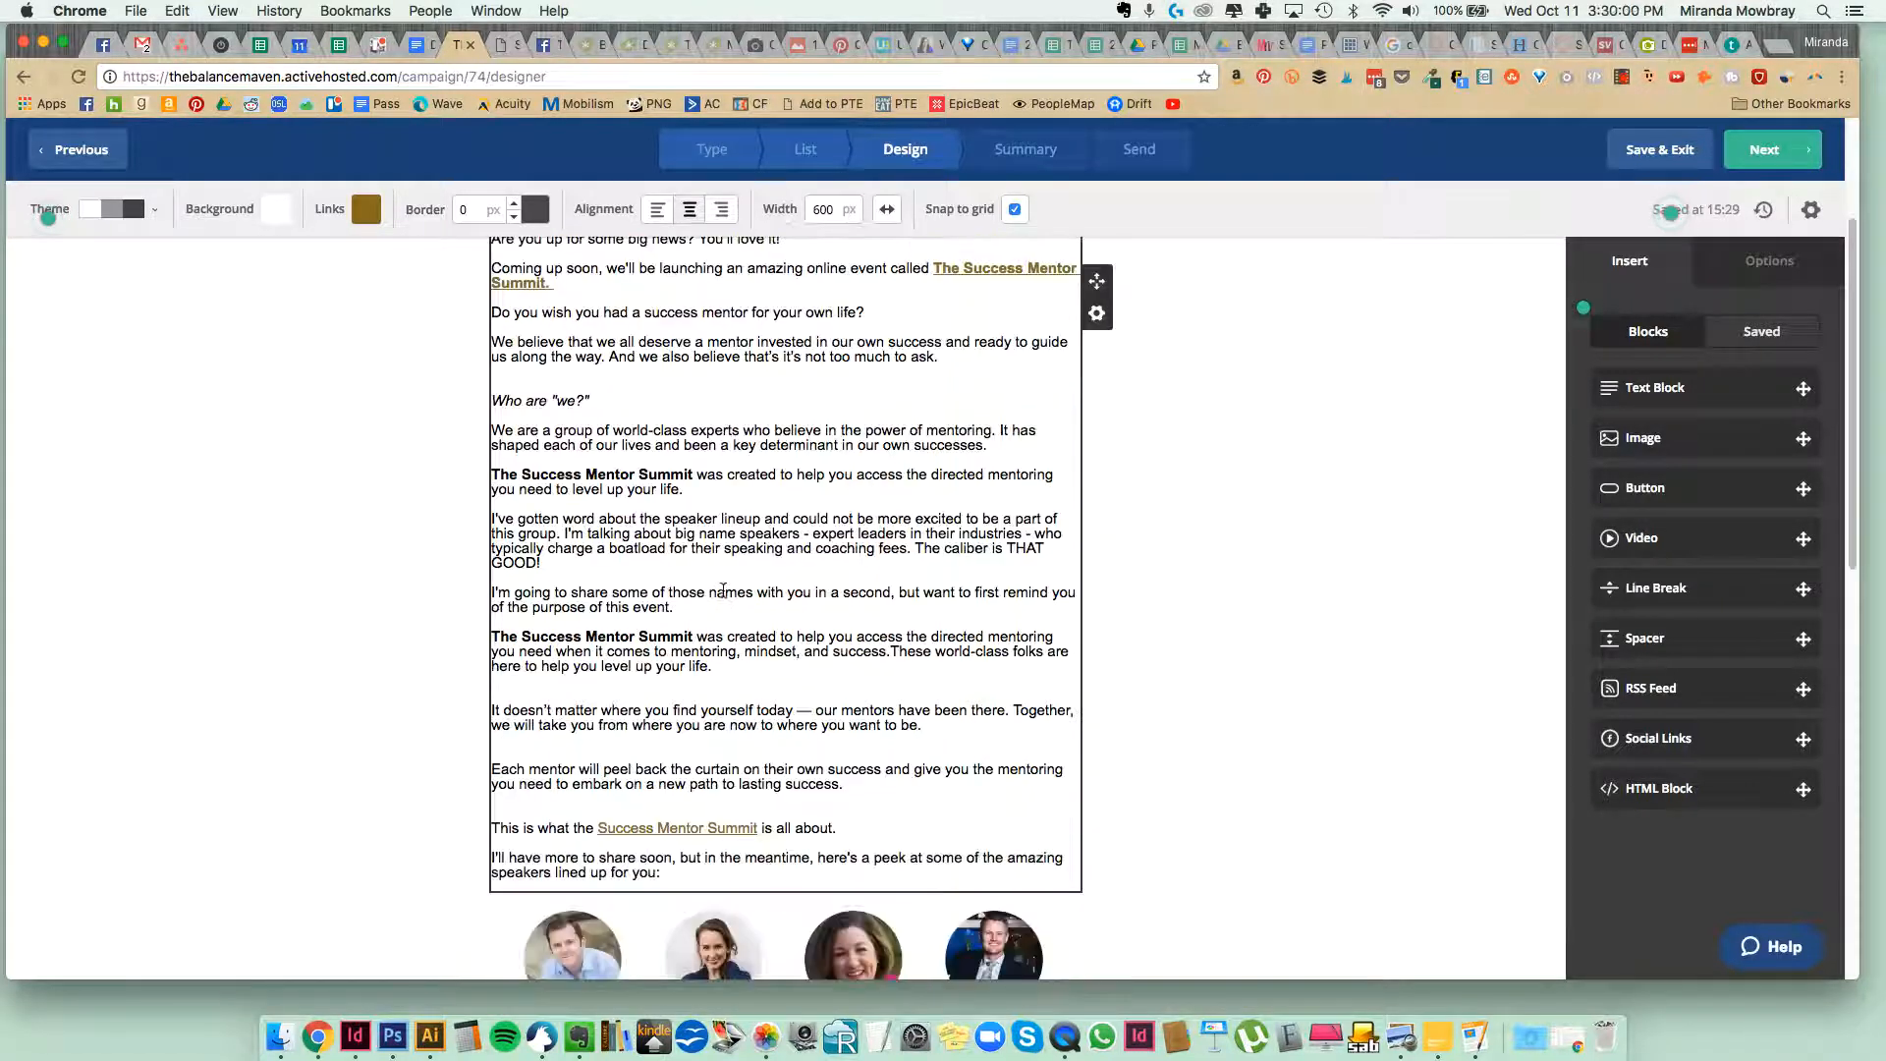
pyautogui.scroll(-10, 668, 585)
pyautogui.scroll(-15, 660, 587)
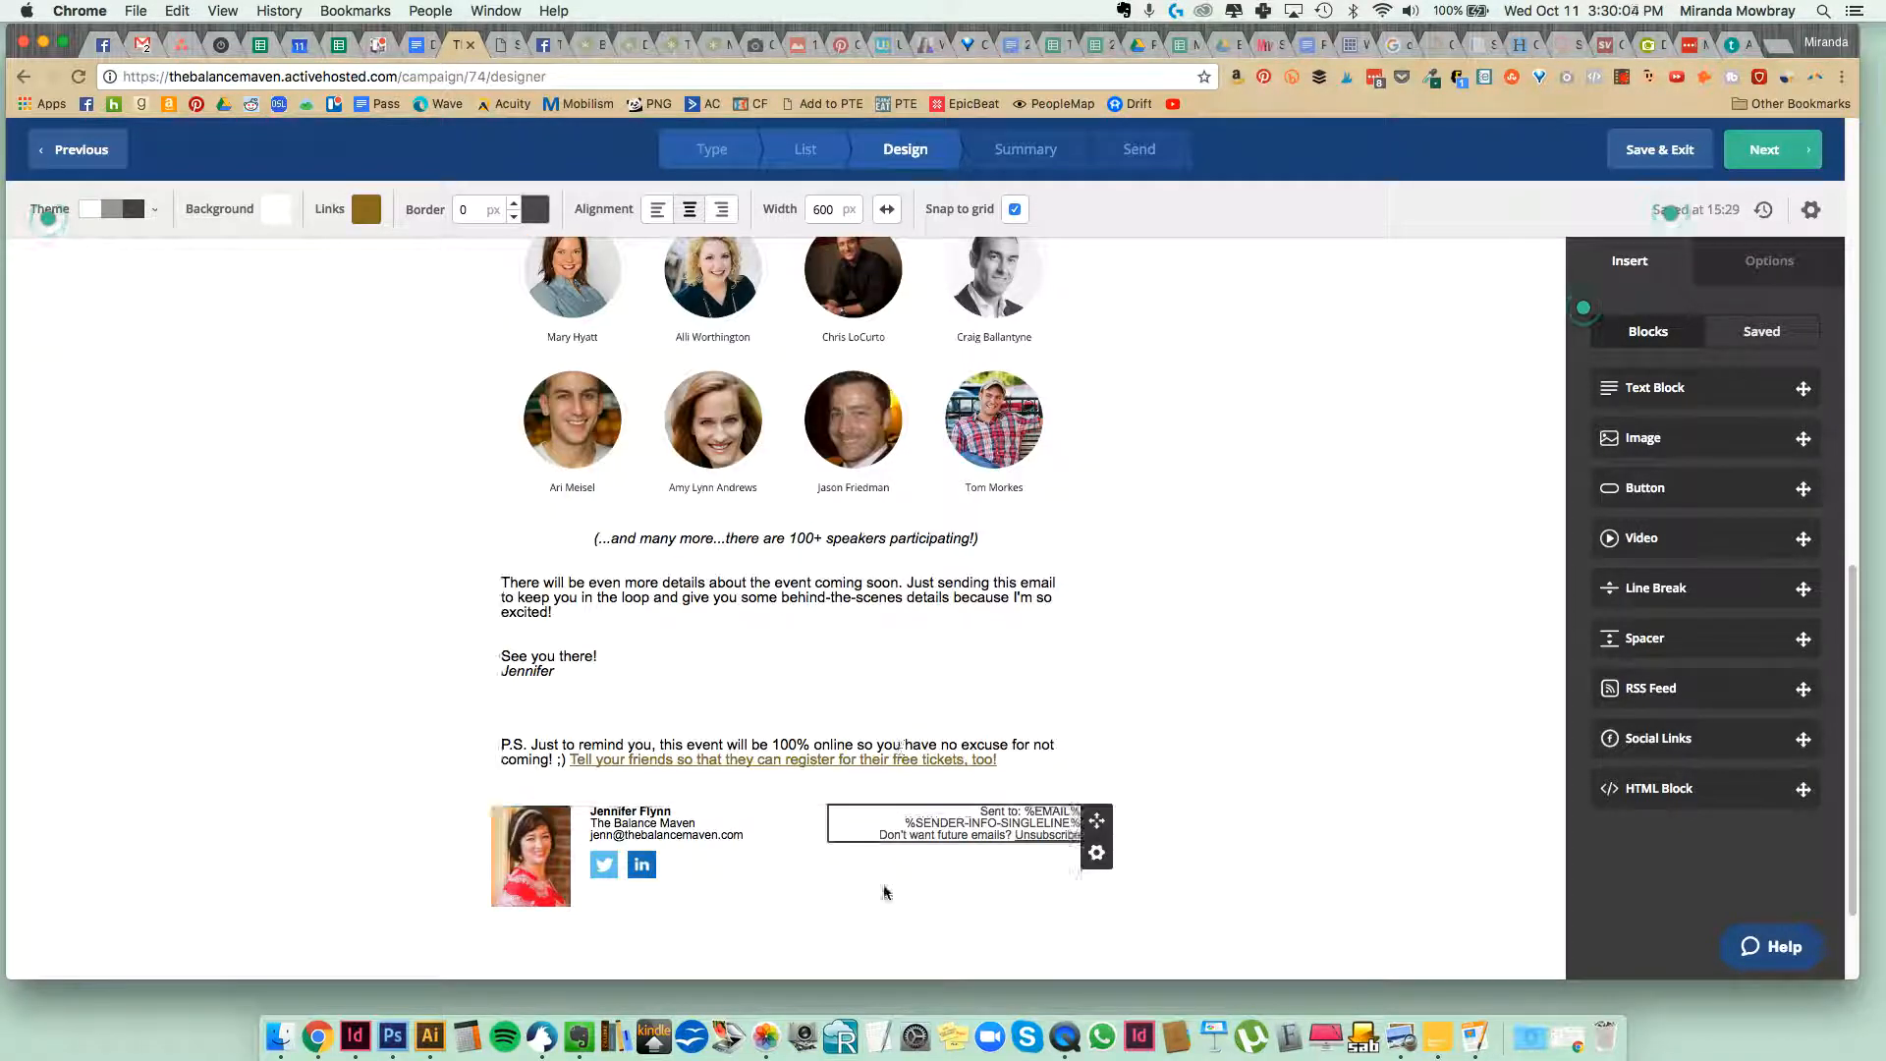
pyautogui.scroll(16, 756, 447)
pyautogui.scroll(9, 756, 447)
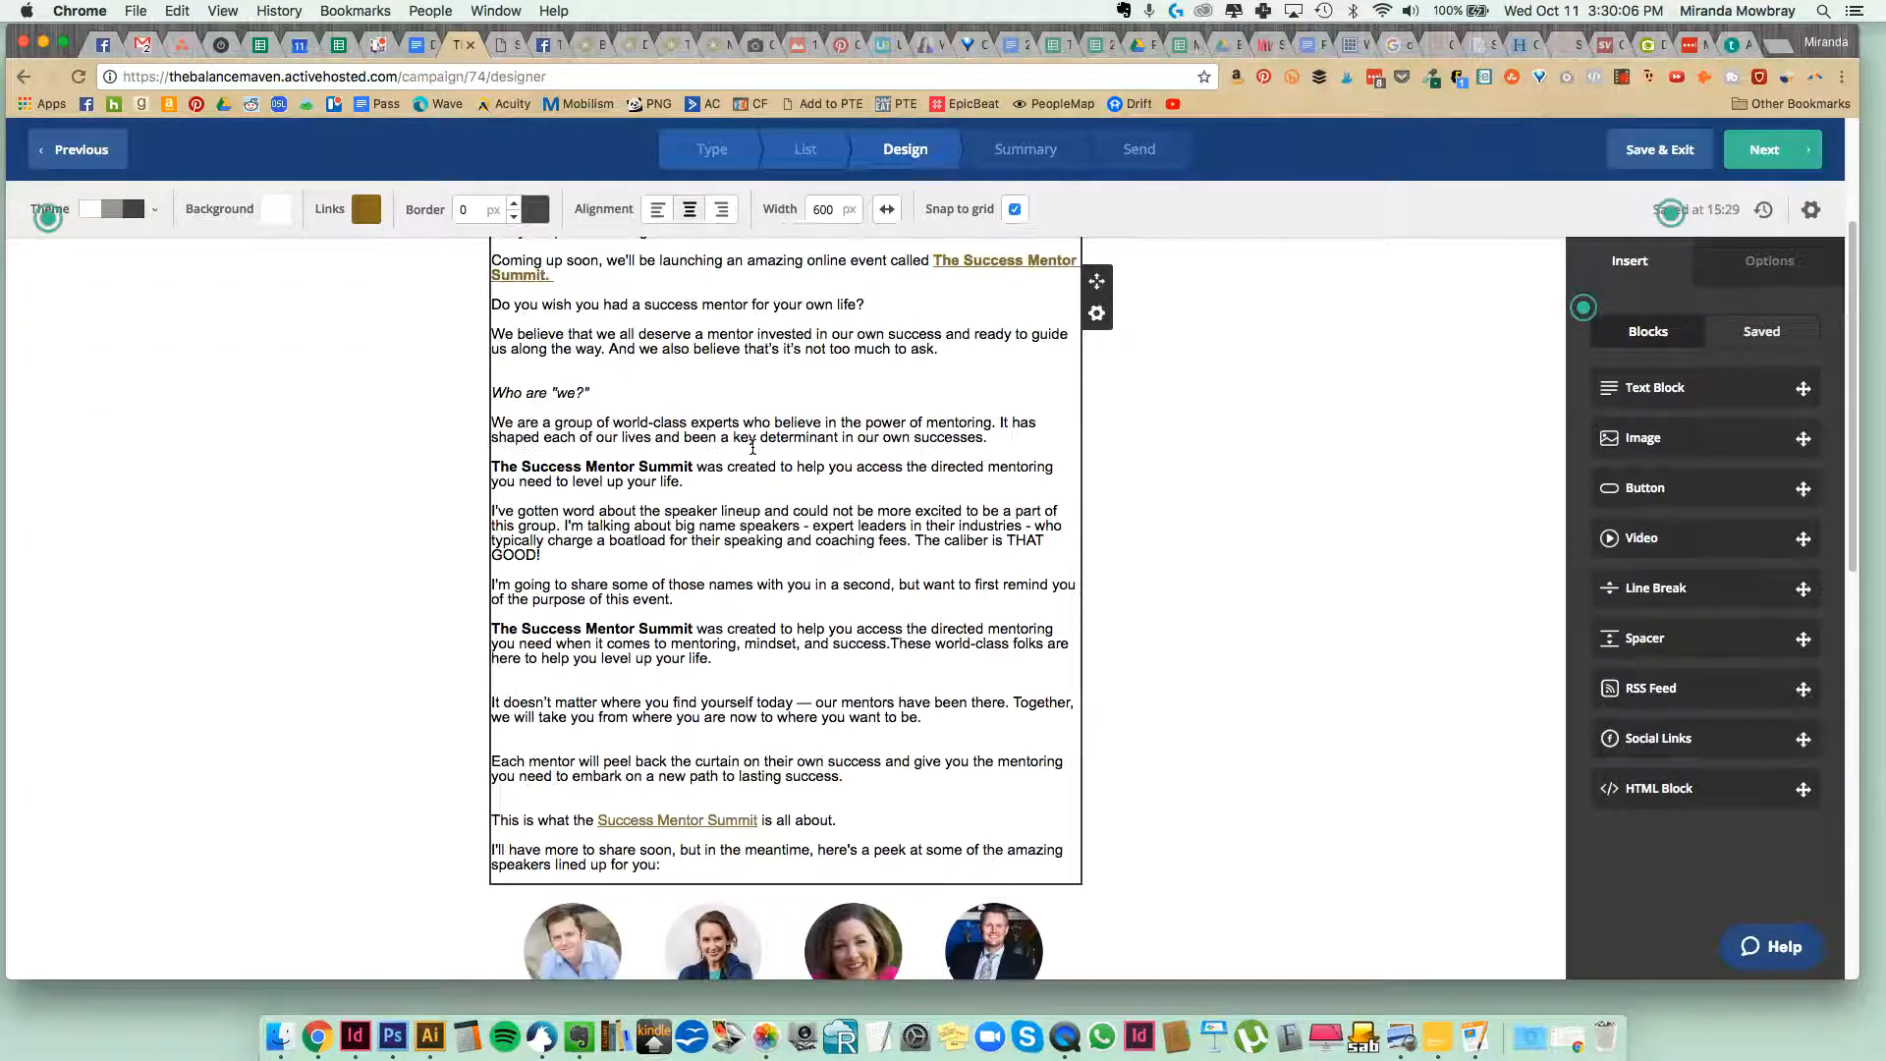
pyautogui.scroll(1, 754, 532)
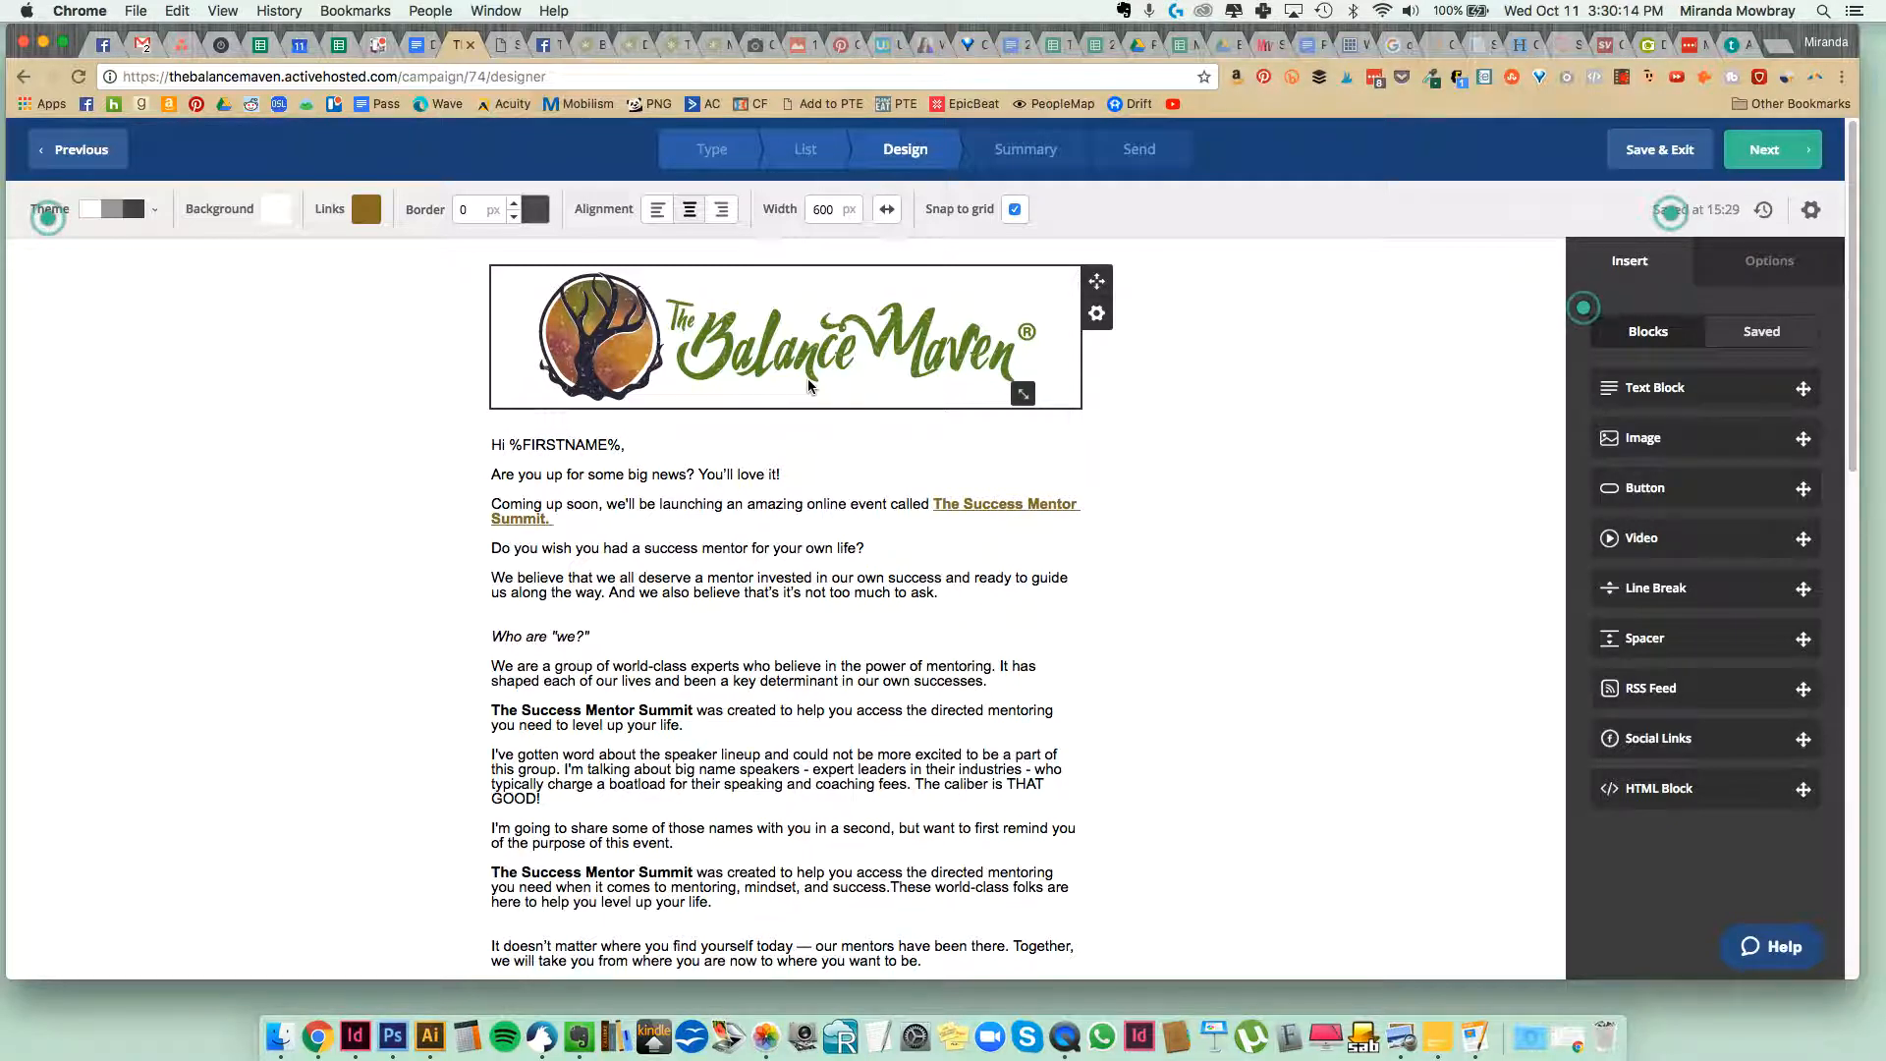
# Delete all the old Success Mentor Summit body text from the text block between the logo and the speaker photos.
pyautogui.click(777, 534)
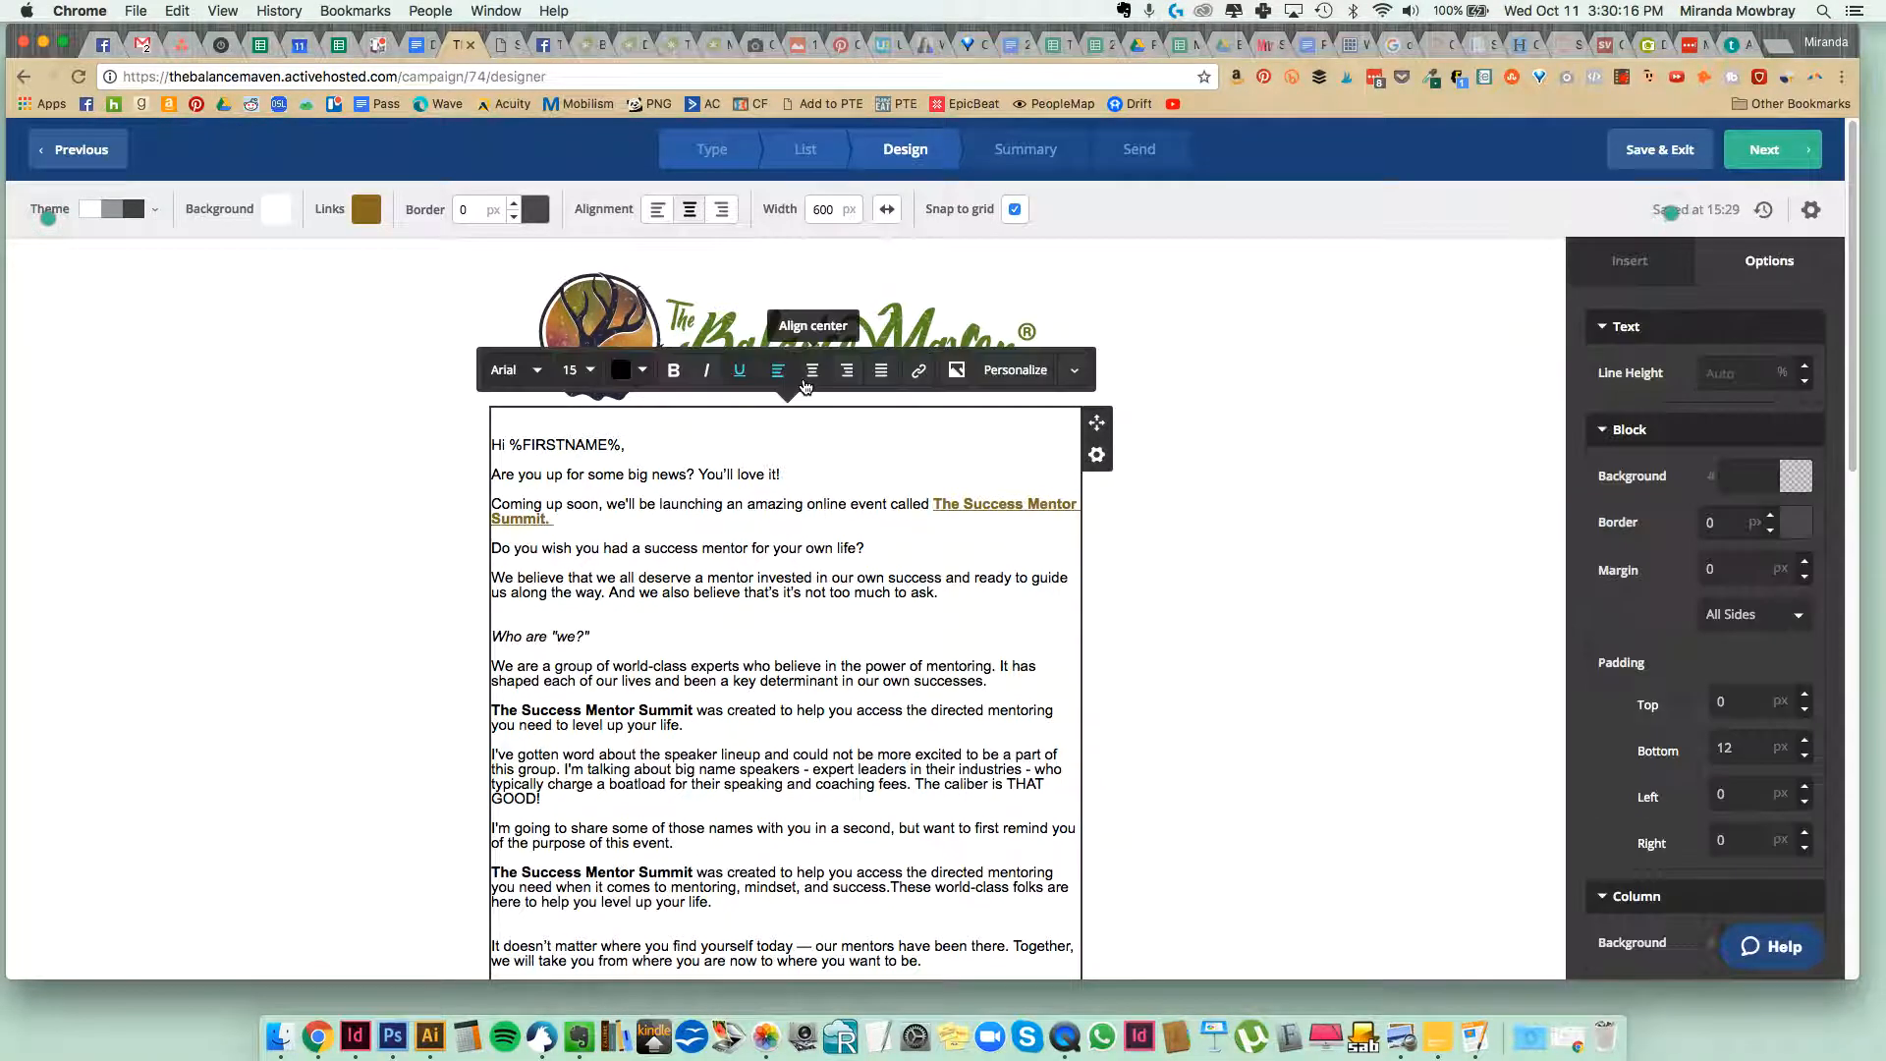
pyautogui.click(879, 471)
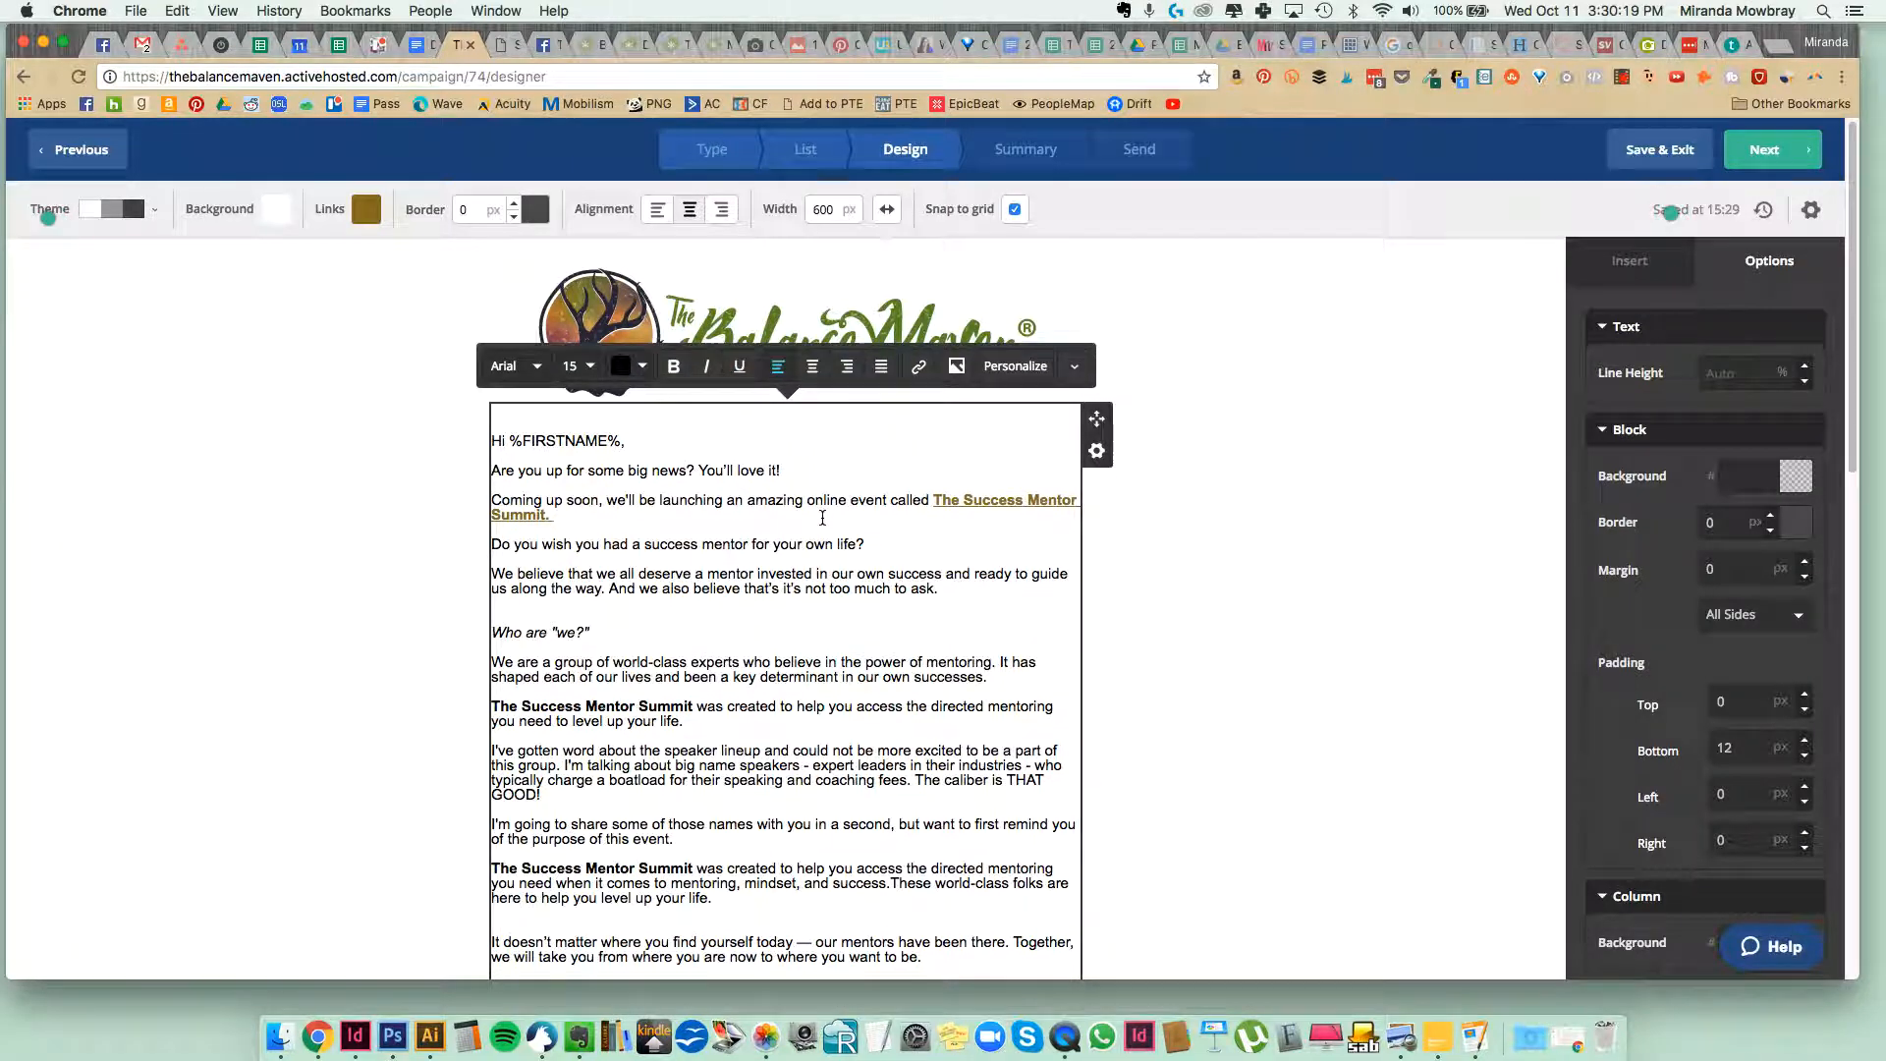
pyautogui.scroll(-2, 737, 639)
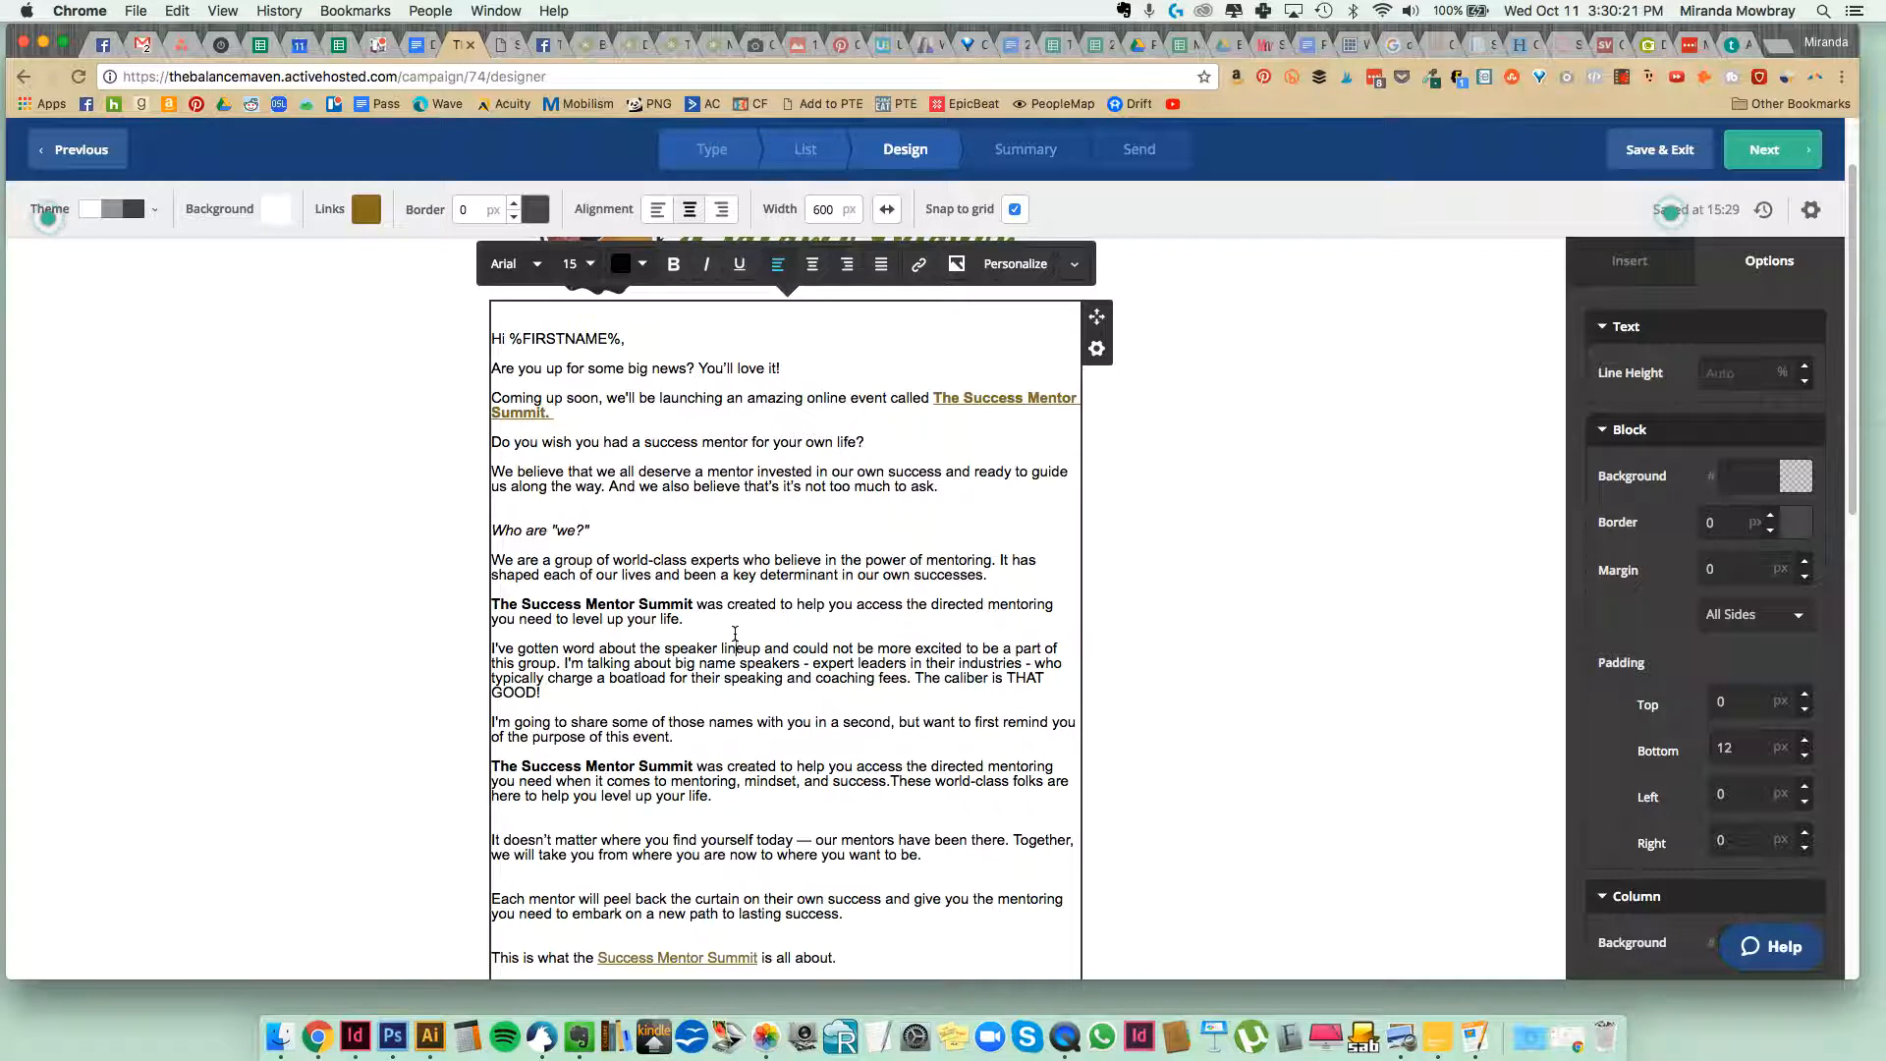
pyautogui.press('super+a')
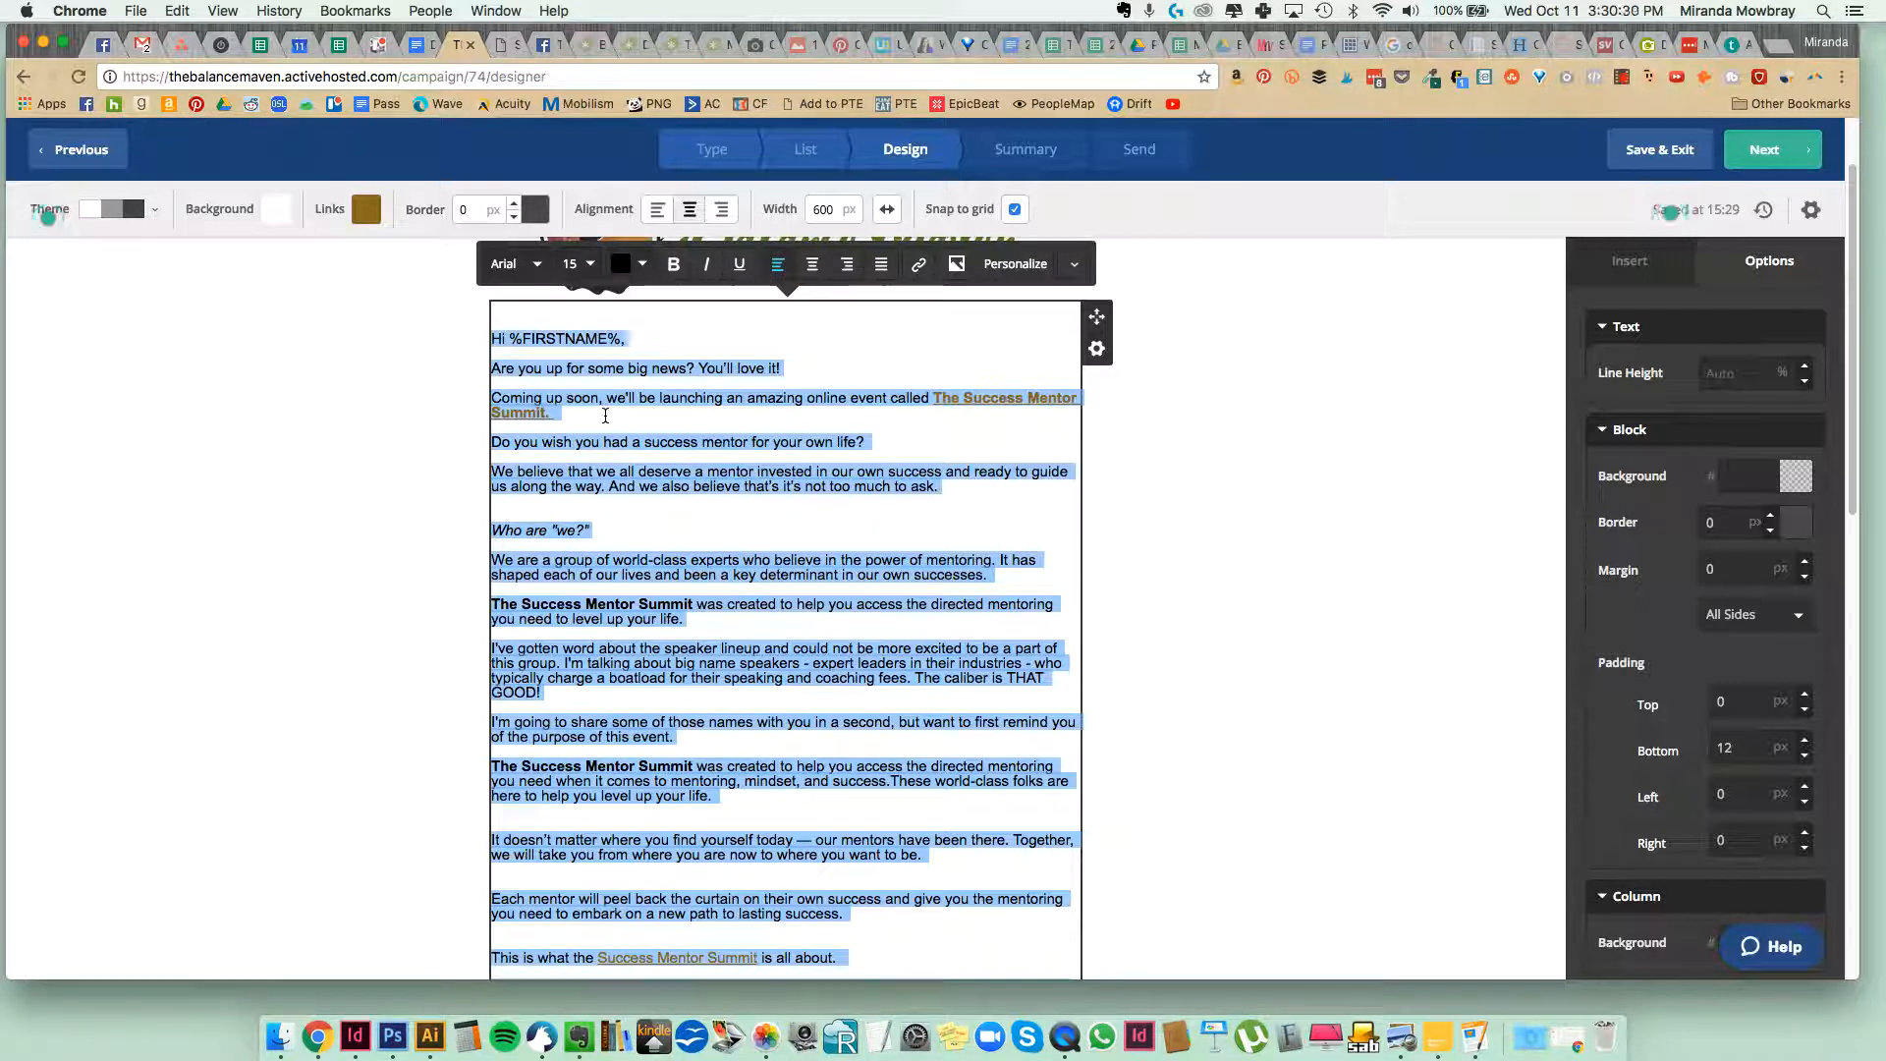
pyautogui.press('BackSpace')
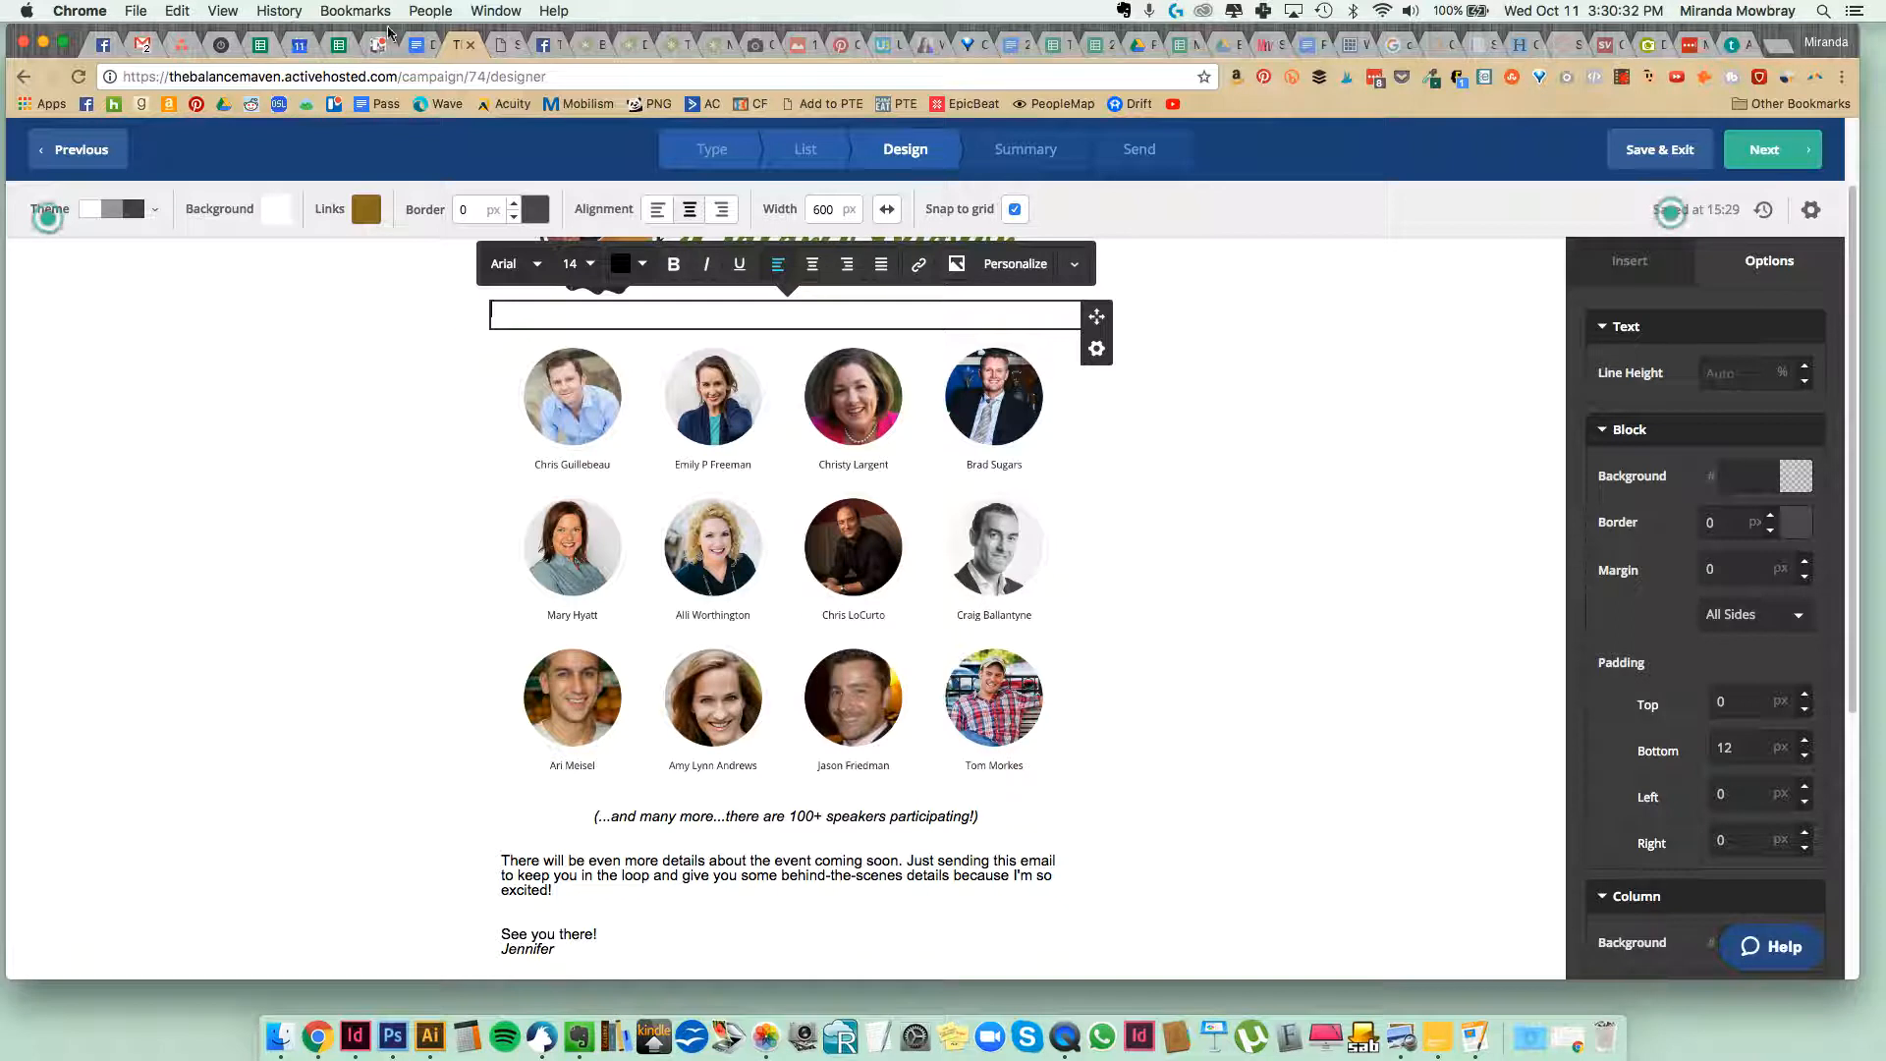
# Copy the Email #01 body copy, from its opening line through the PS, from the swipe copy document into the emptied text block.
pyautogui.click(416, 47)
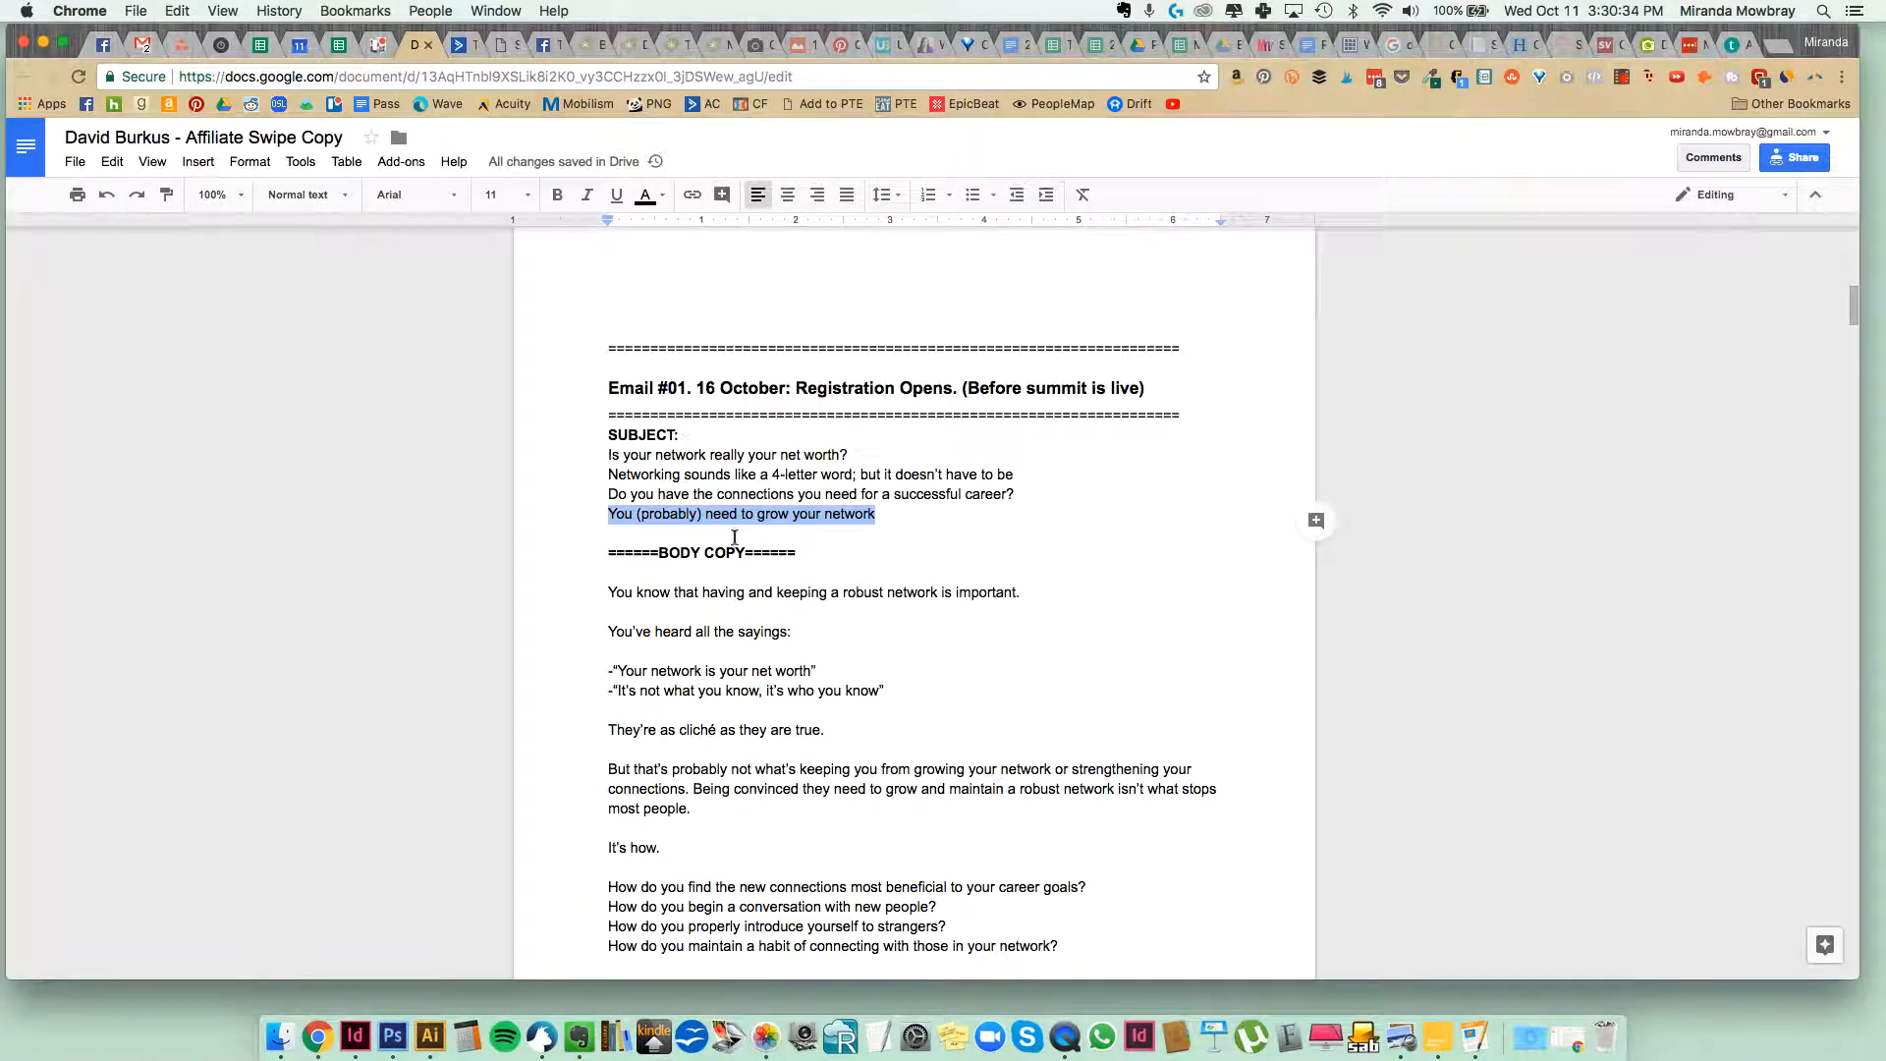
pyautogui.click(785, 594)
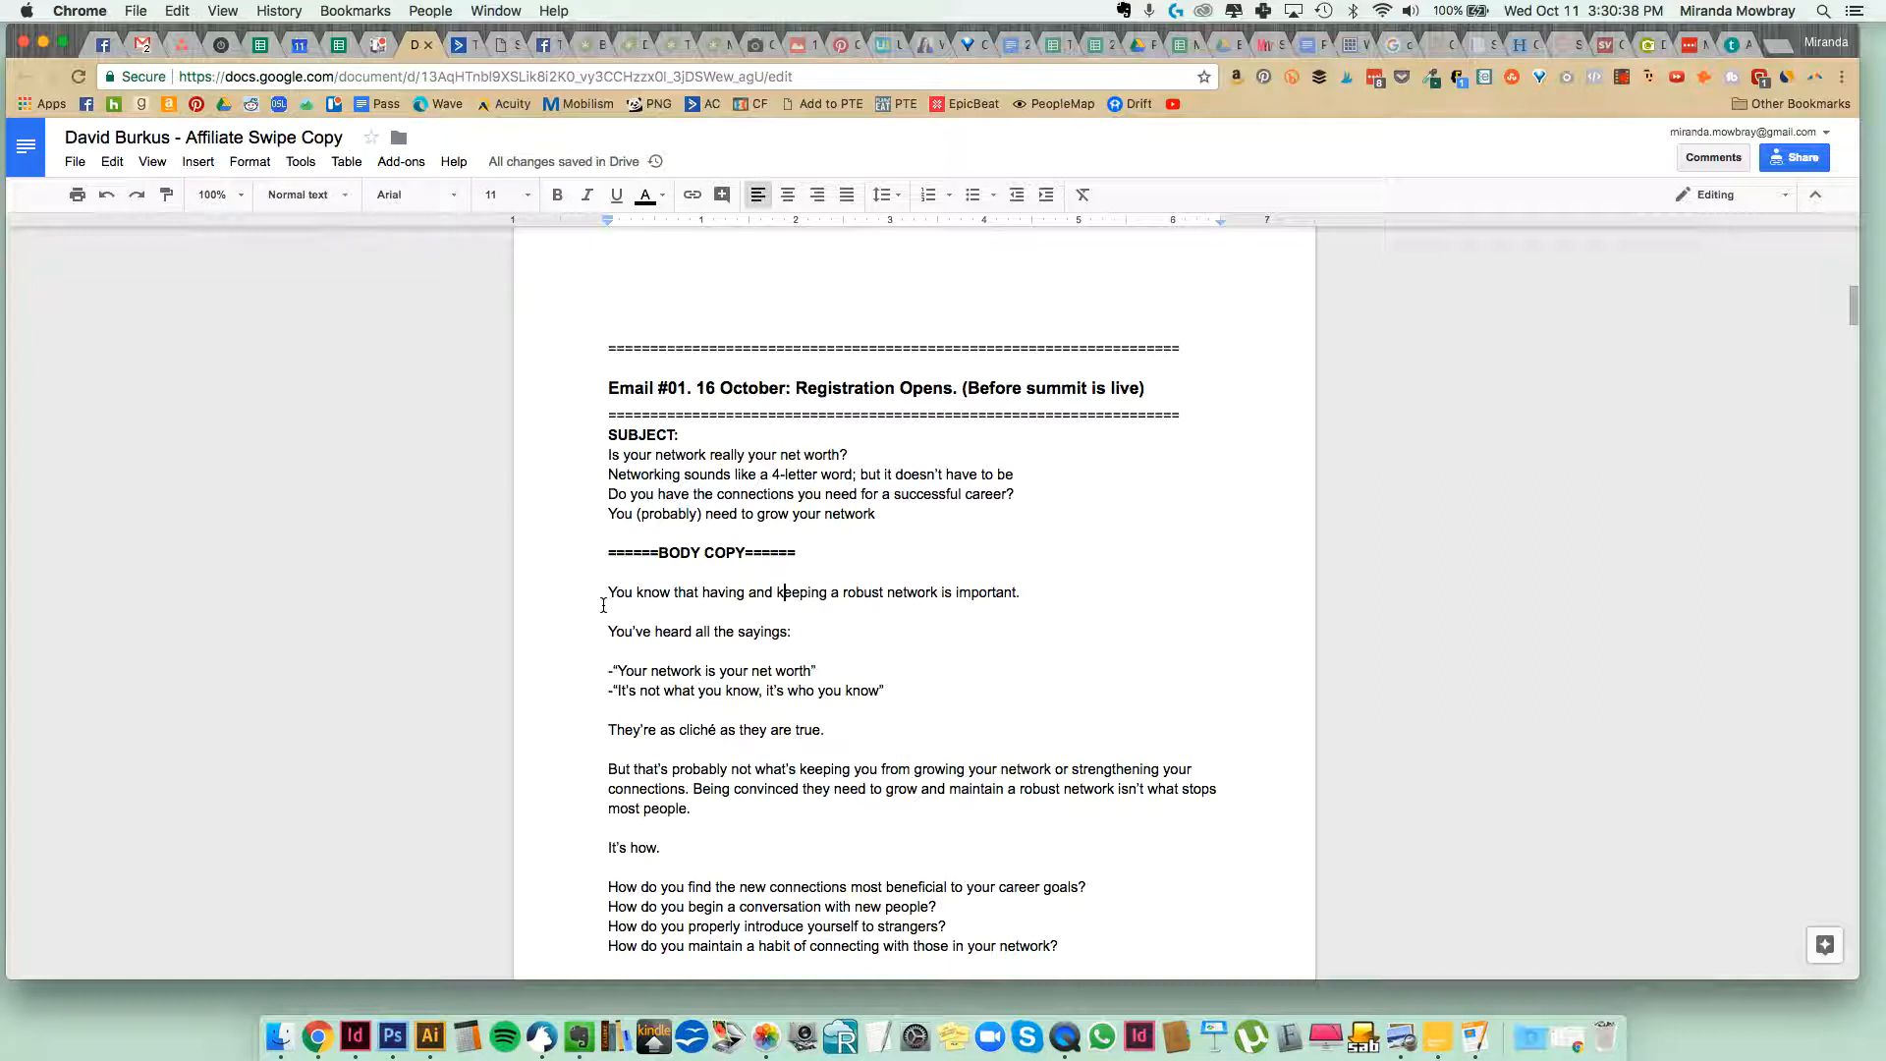
pyautogui.moveTo(604, 593); pyautogui.dragTo(1018, 770)
pyautogui.scroll(-3, 830, 752)
pyautogui.scroll(-2, 1021, 771)
pyautogui.scroll(-7, 1023, 772)
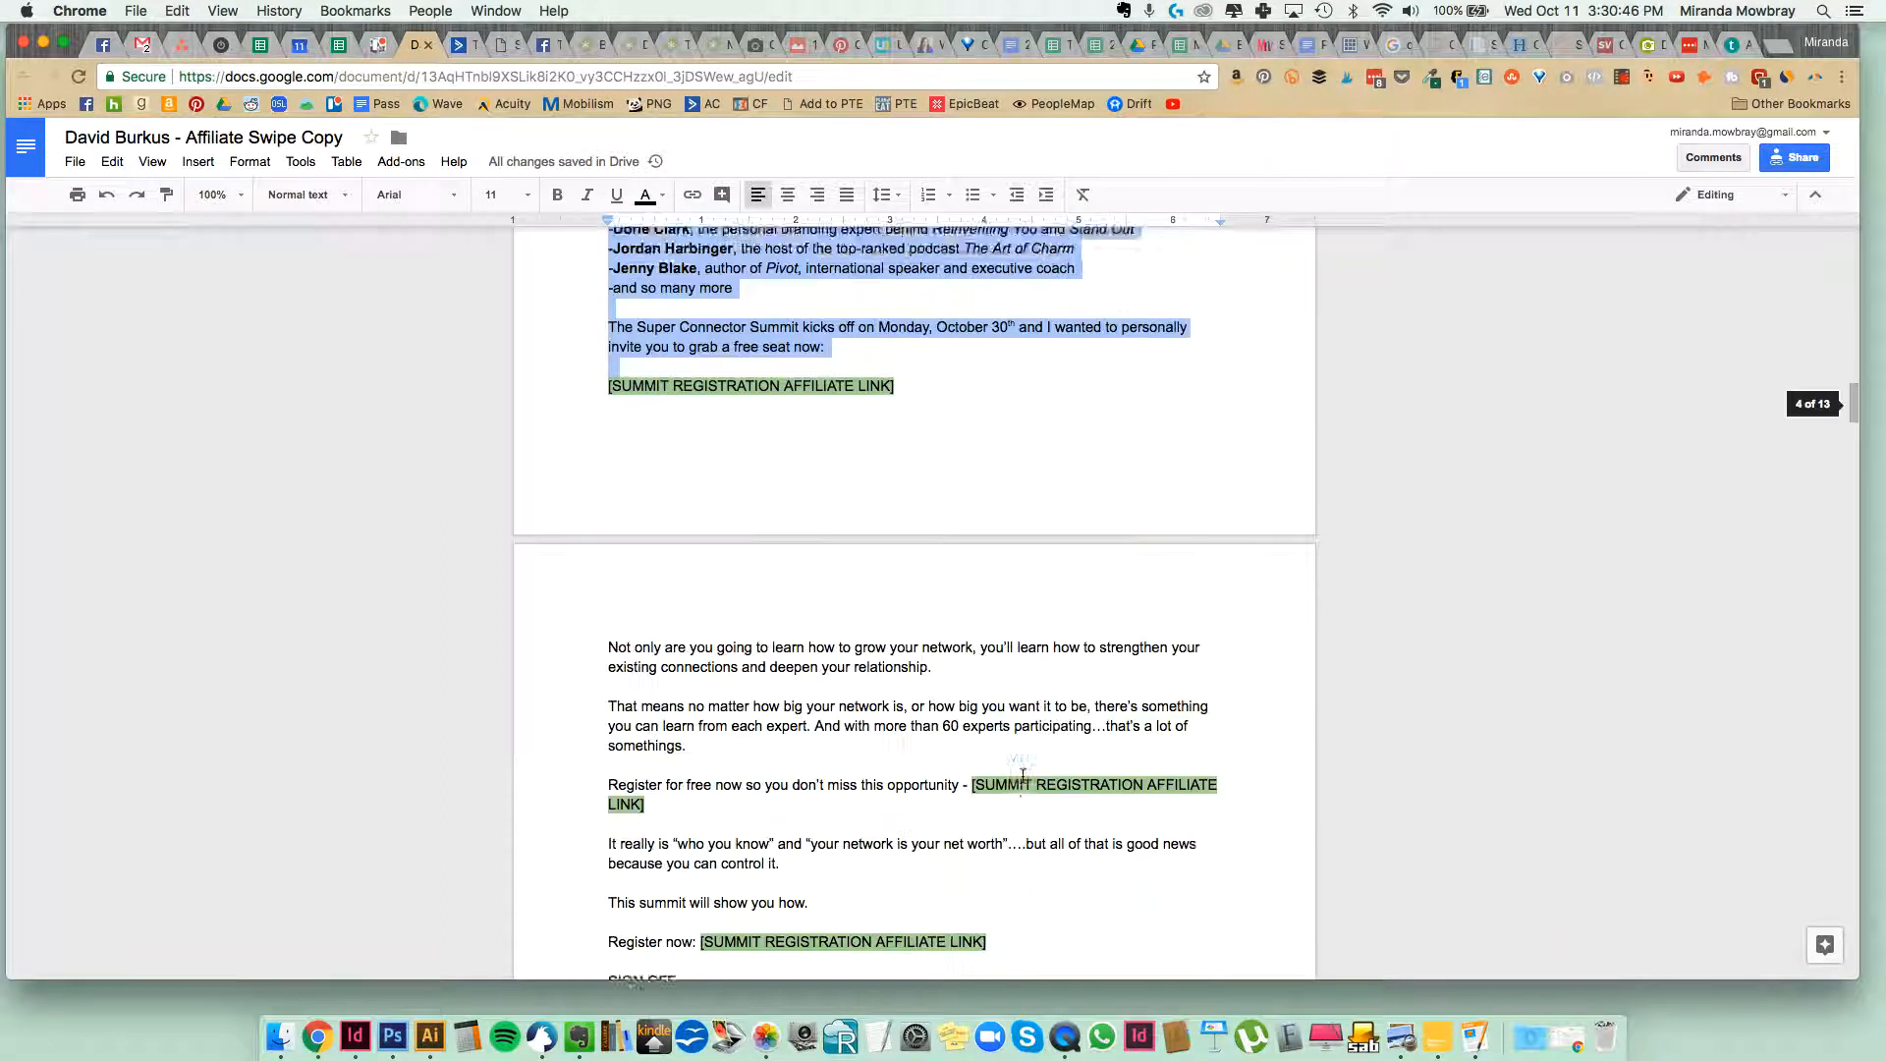
pyautogui.scroll(-1, 1022, 776)
pyautogui.moveTo(1023, 776); pyautogui.dragTo(1038, 841)
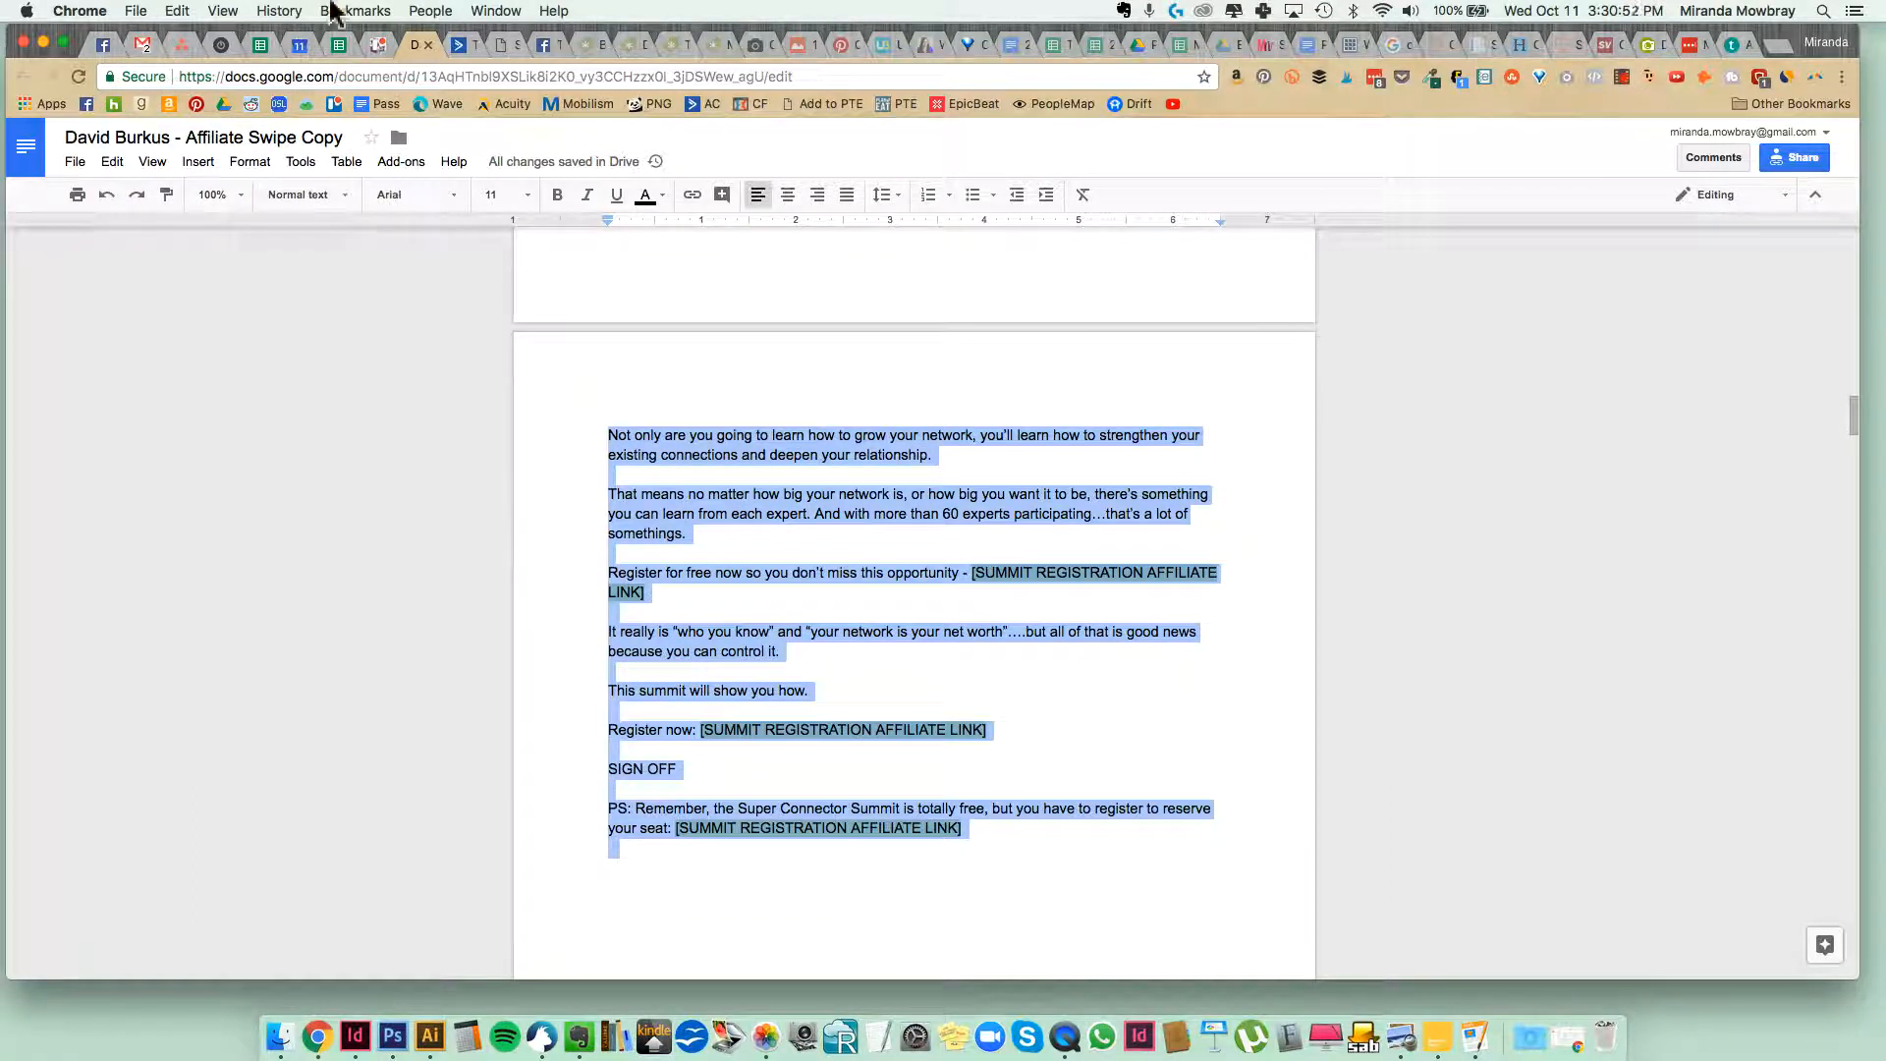
pyautogui.click(458, 45)
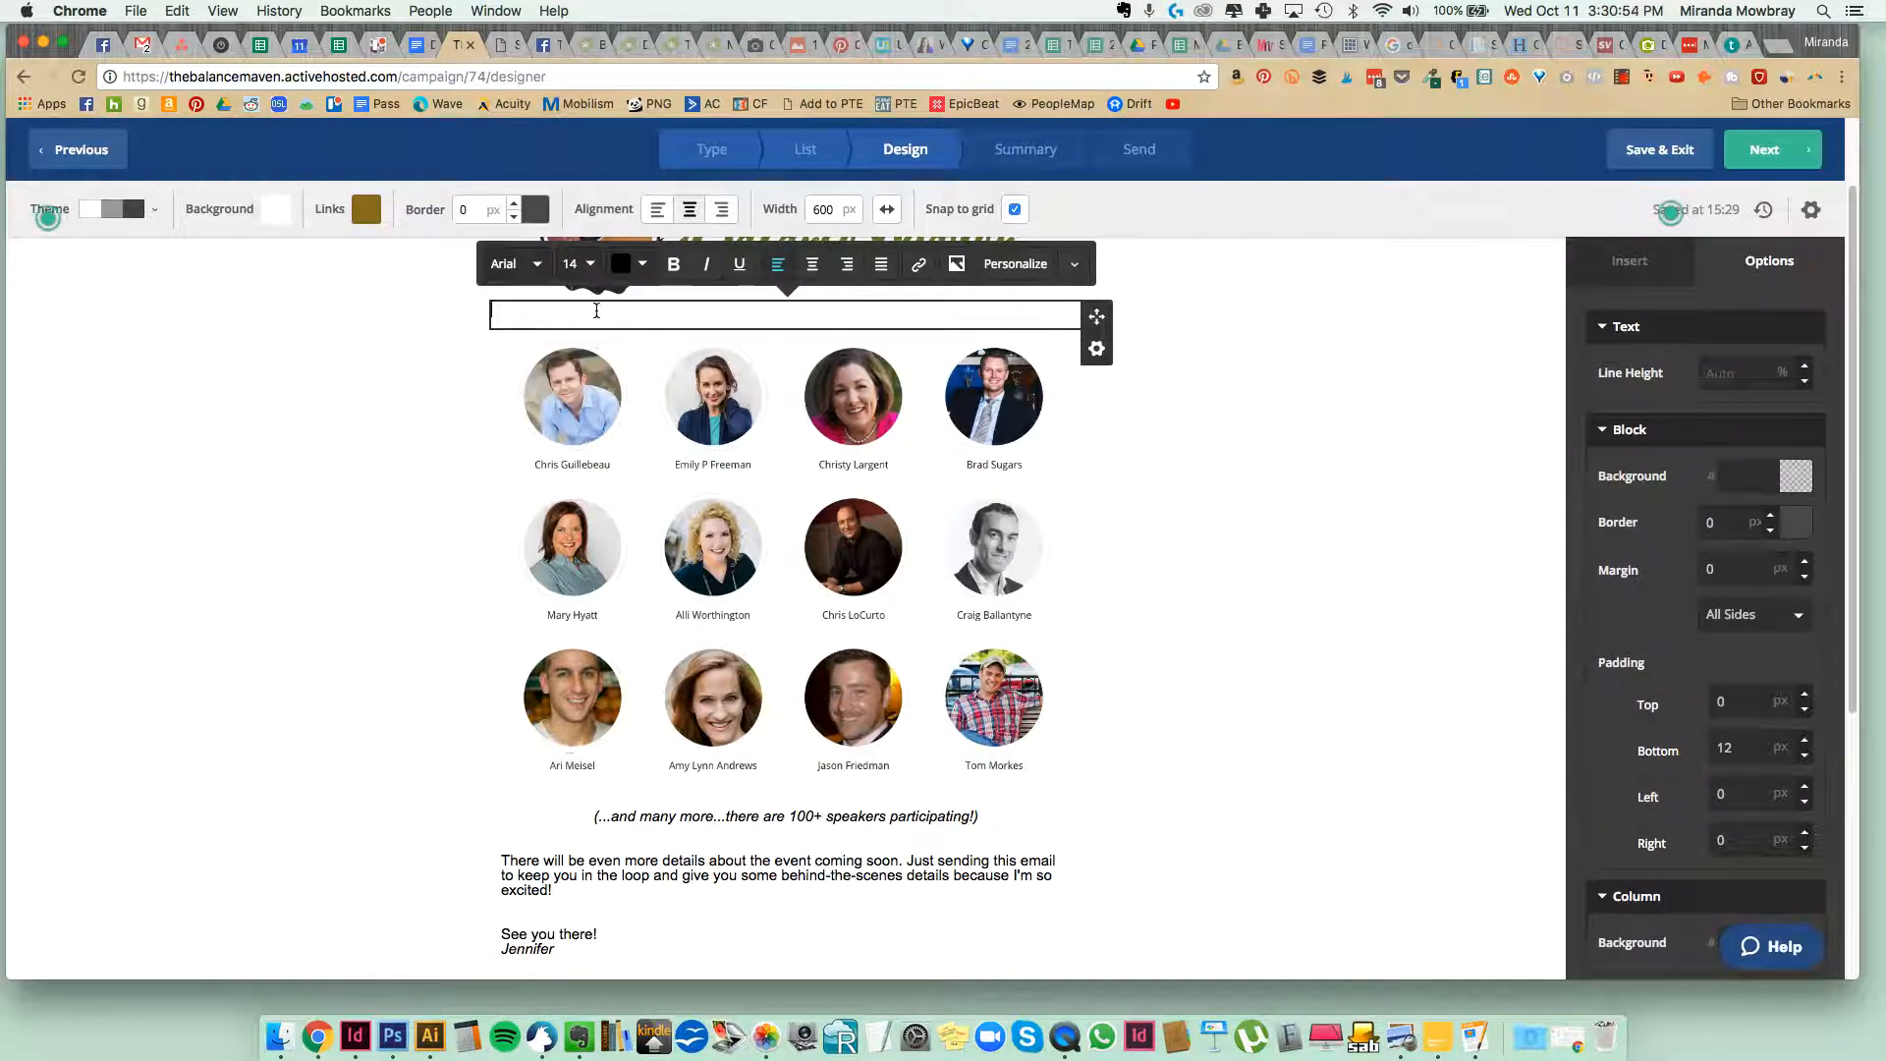
pyautogui.press('super+v')
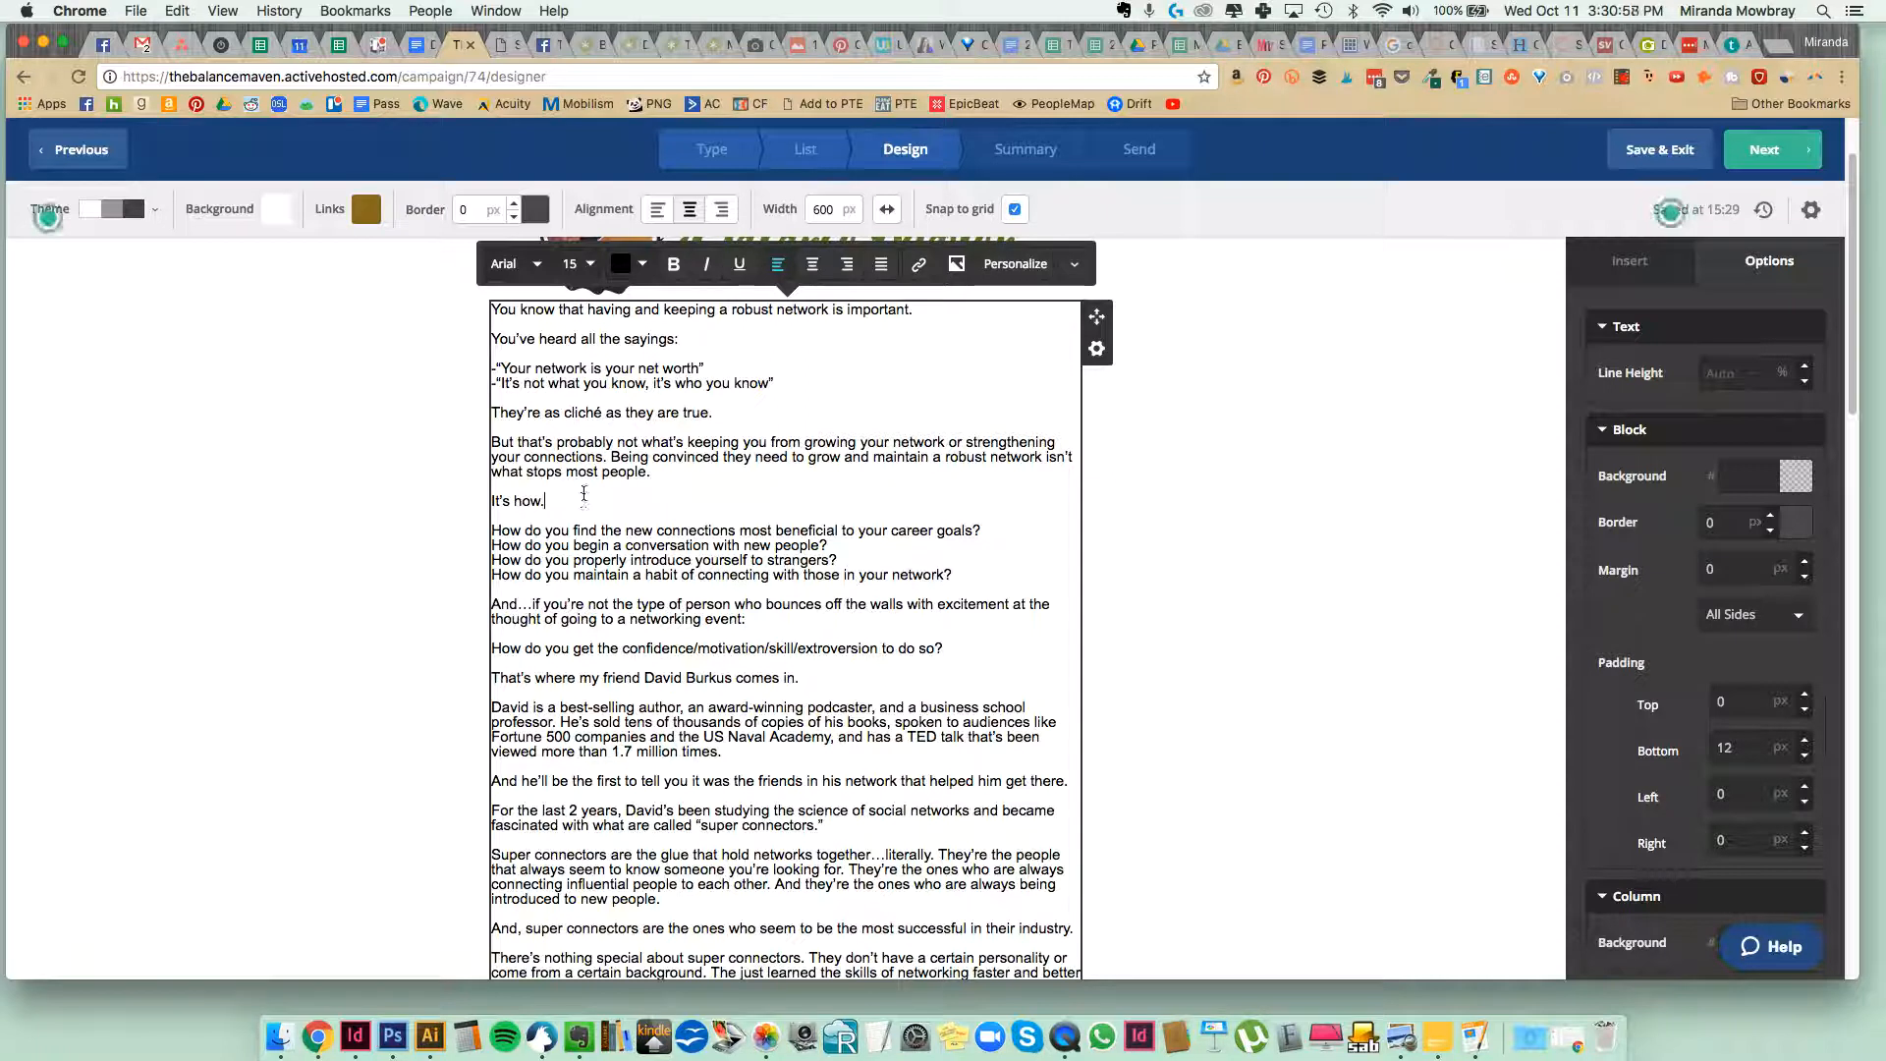
# Set the font size of all the pasted body text to 14.
pyautogui.press('super+a')
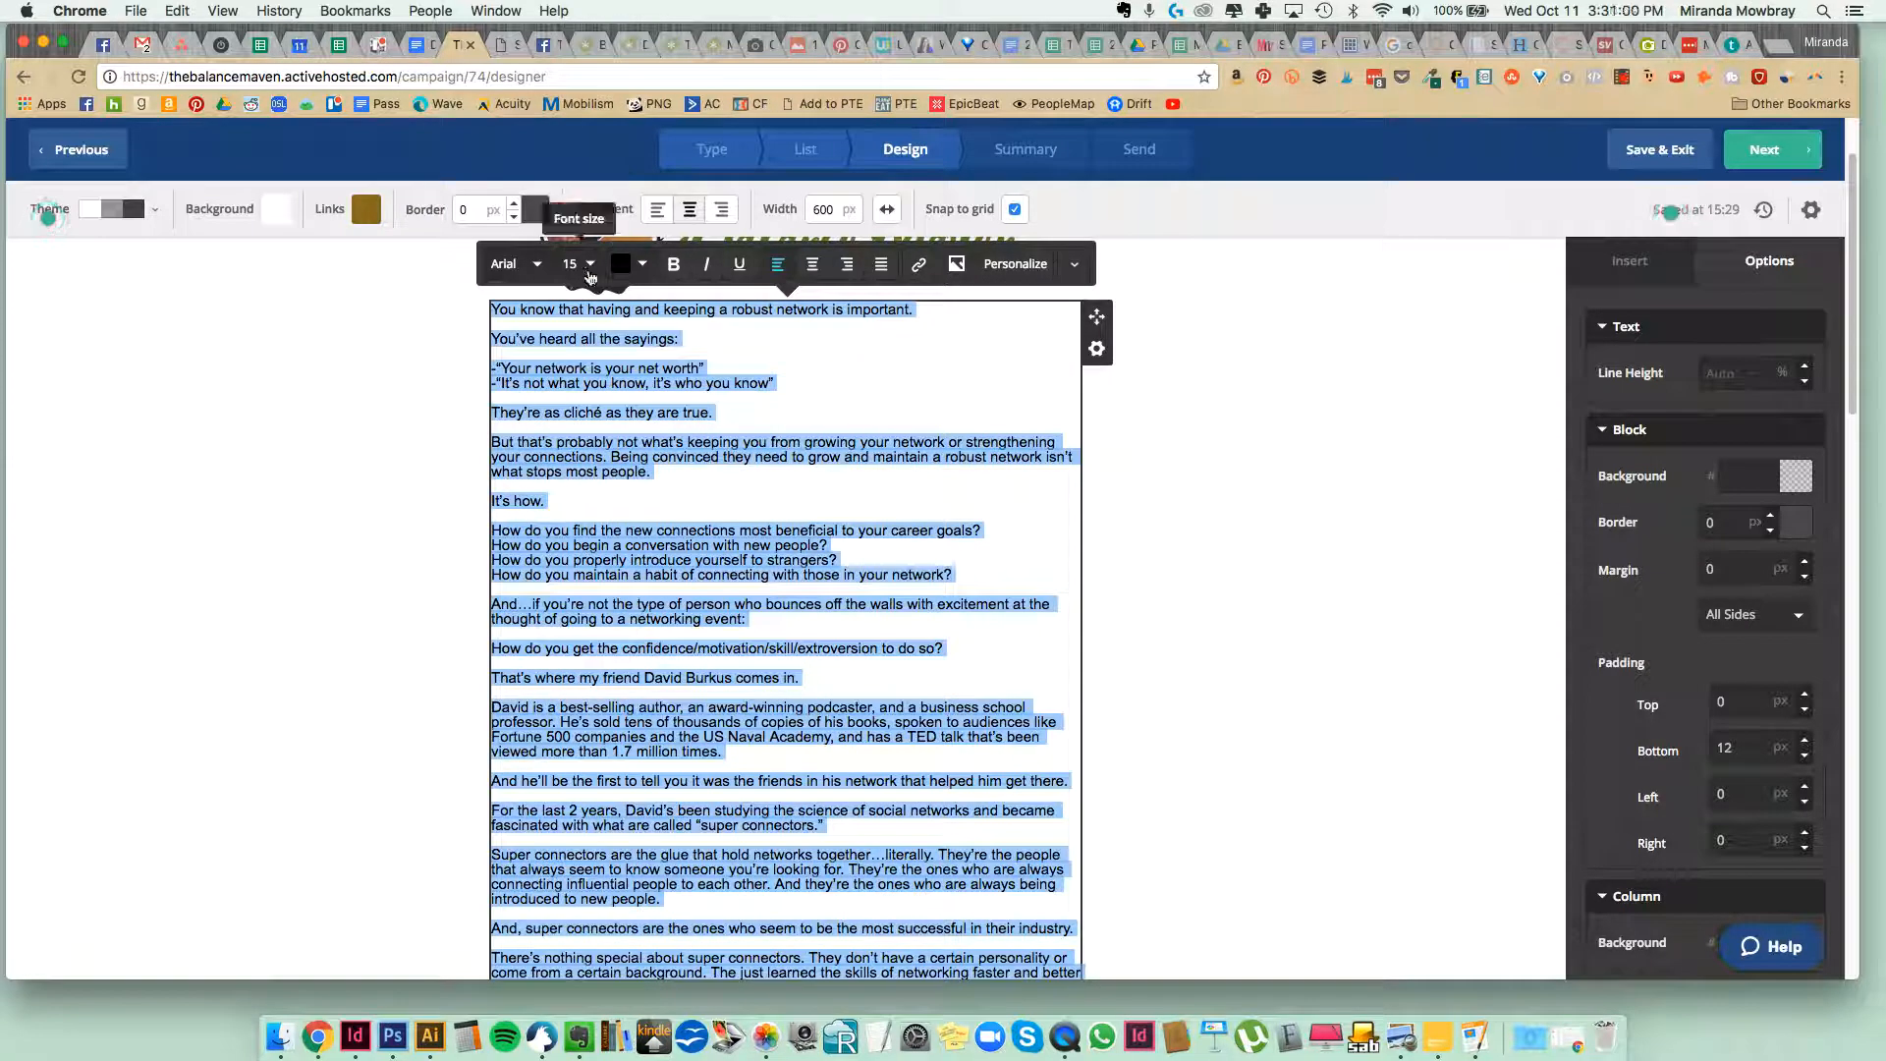
pyautogui.click(579, 263)
pyautogui.click(621, 308)
pyautogui.click(407, 506)
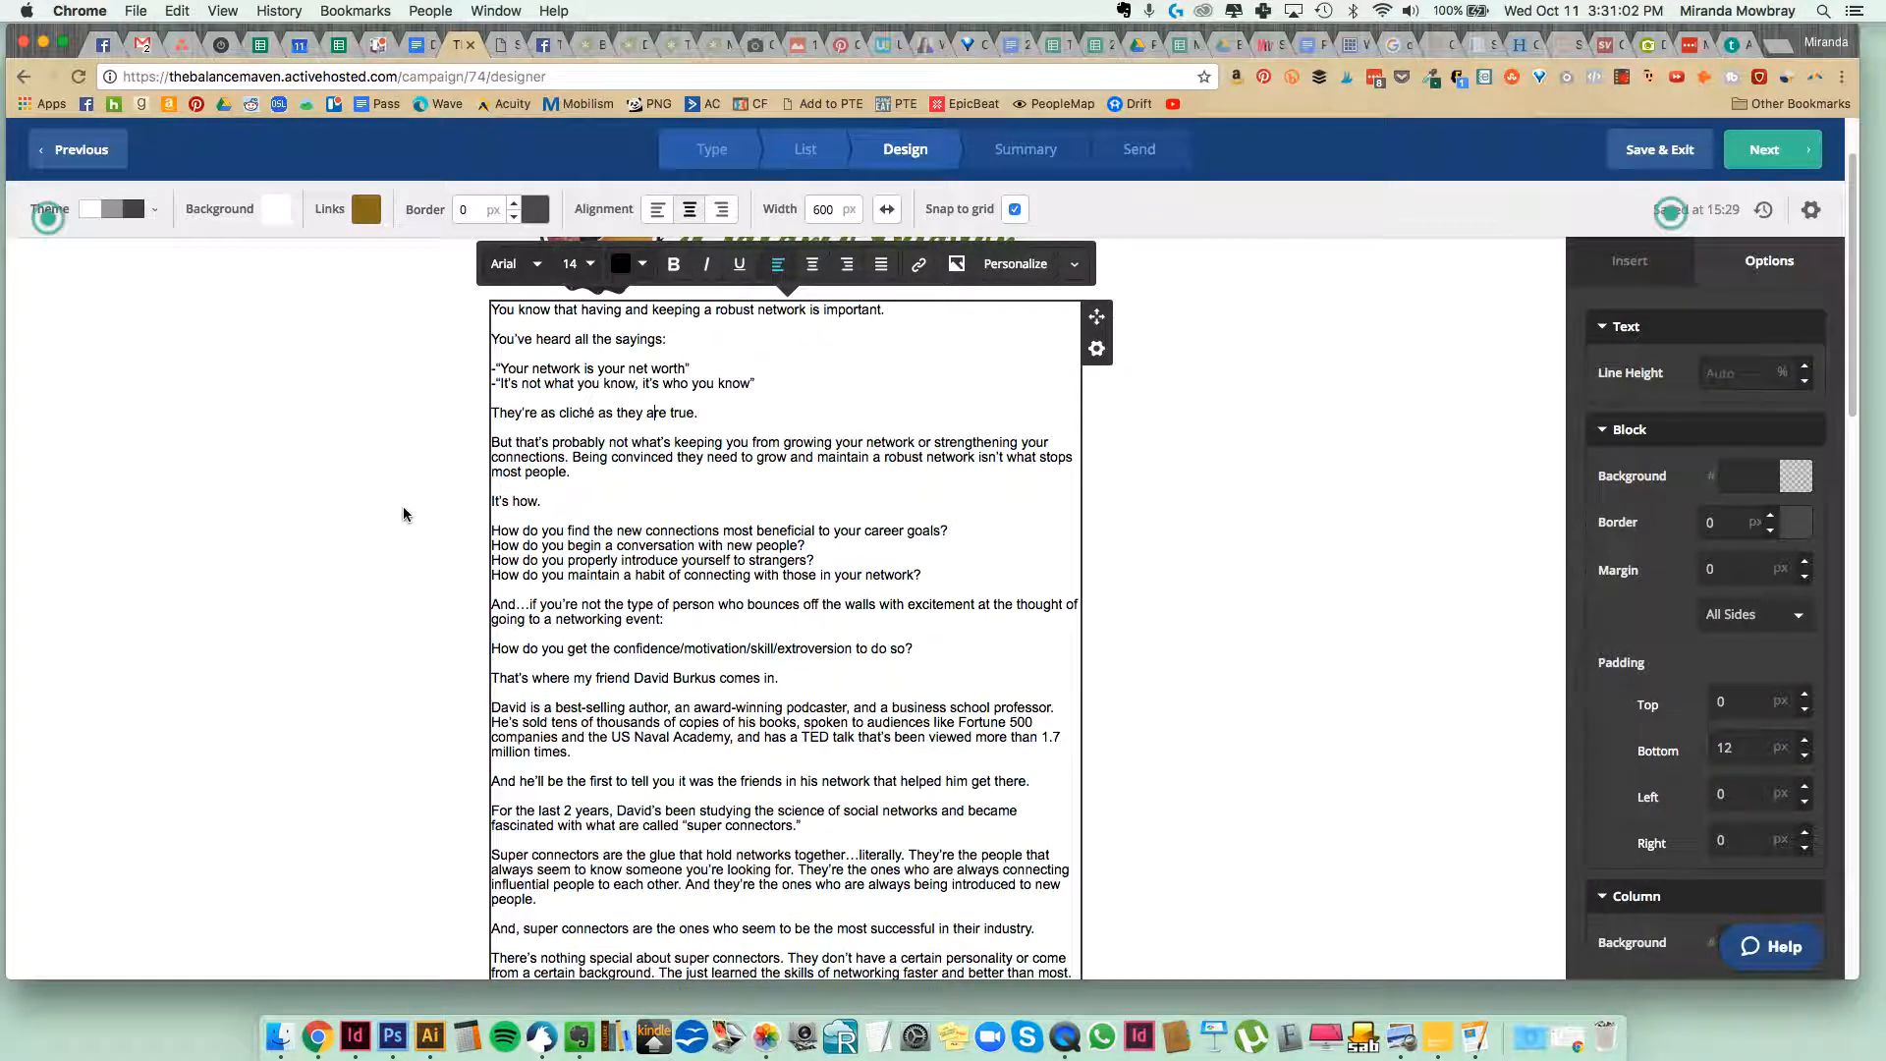
# Insert a blank line between the logo and the opening line "You know that having and keeping a robust network is important.".
pyautogui.scroll(2, 386, 530)
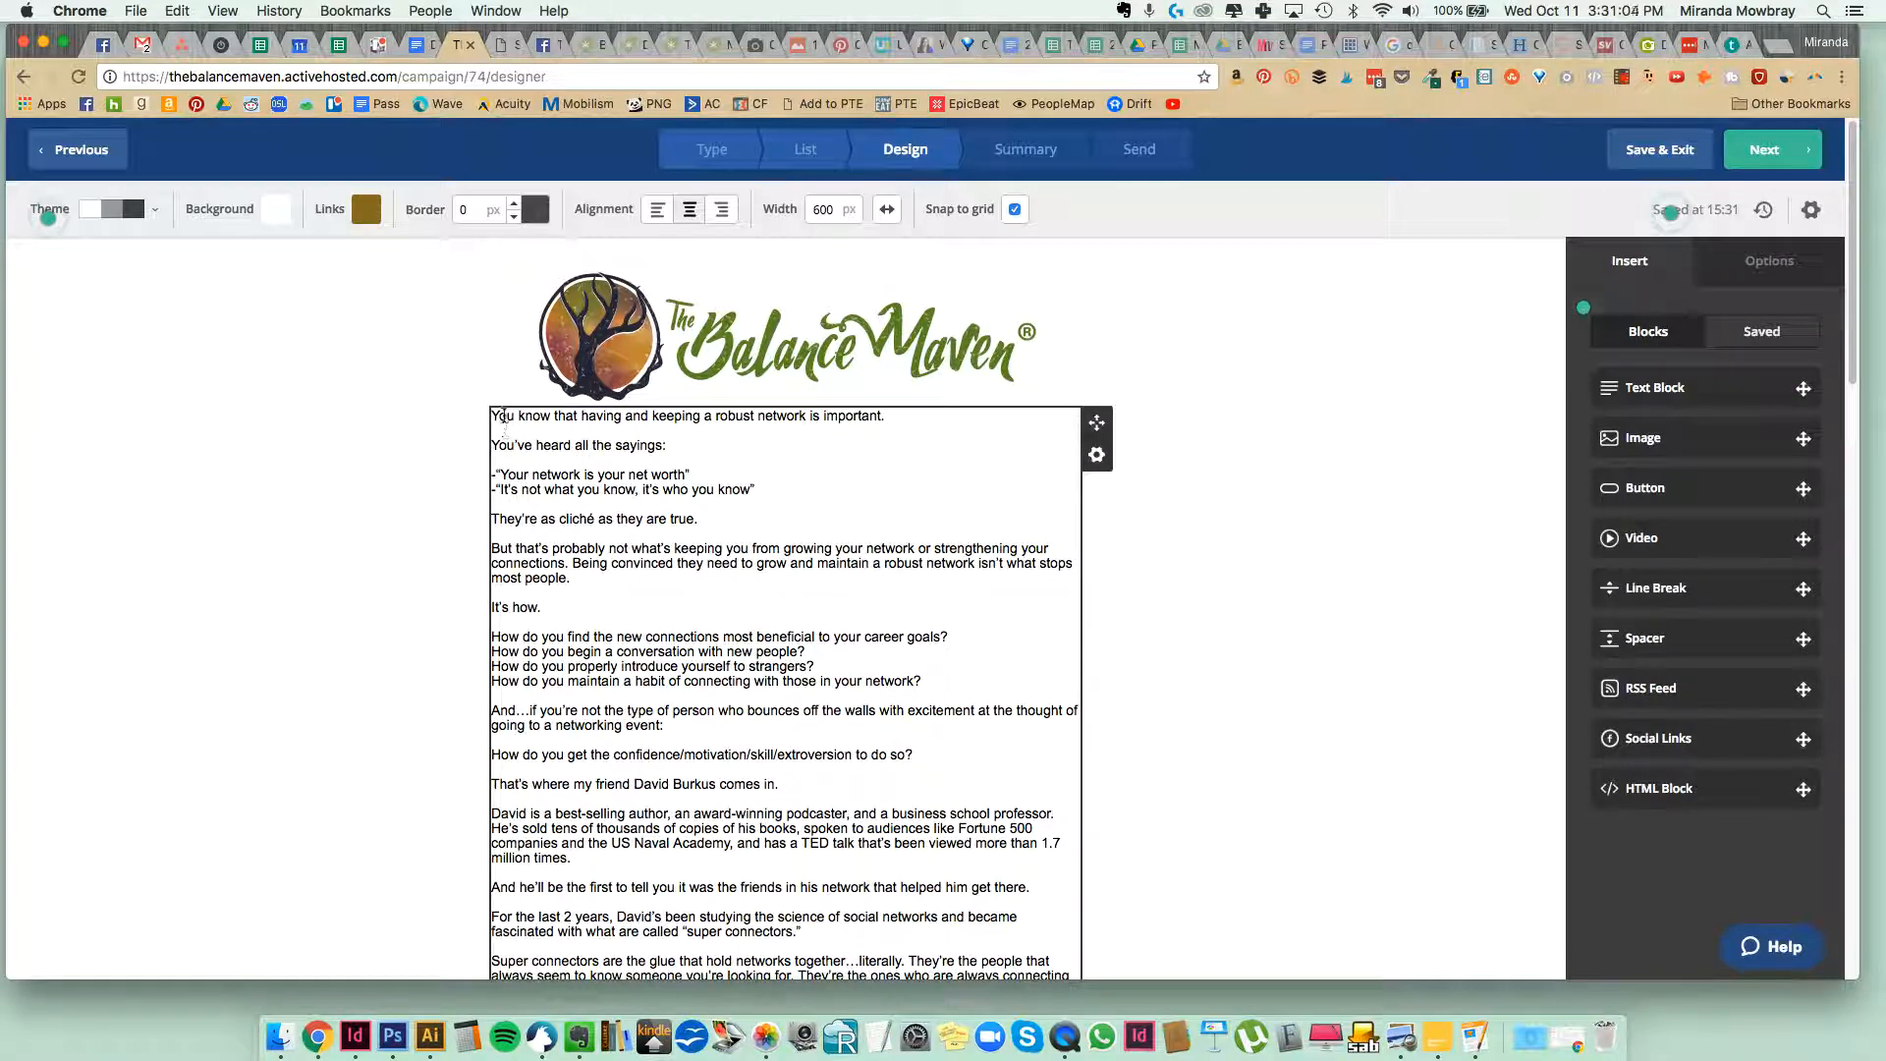
pyautogui.click(504, 430)
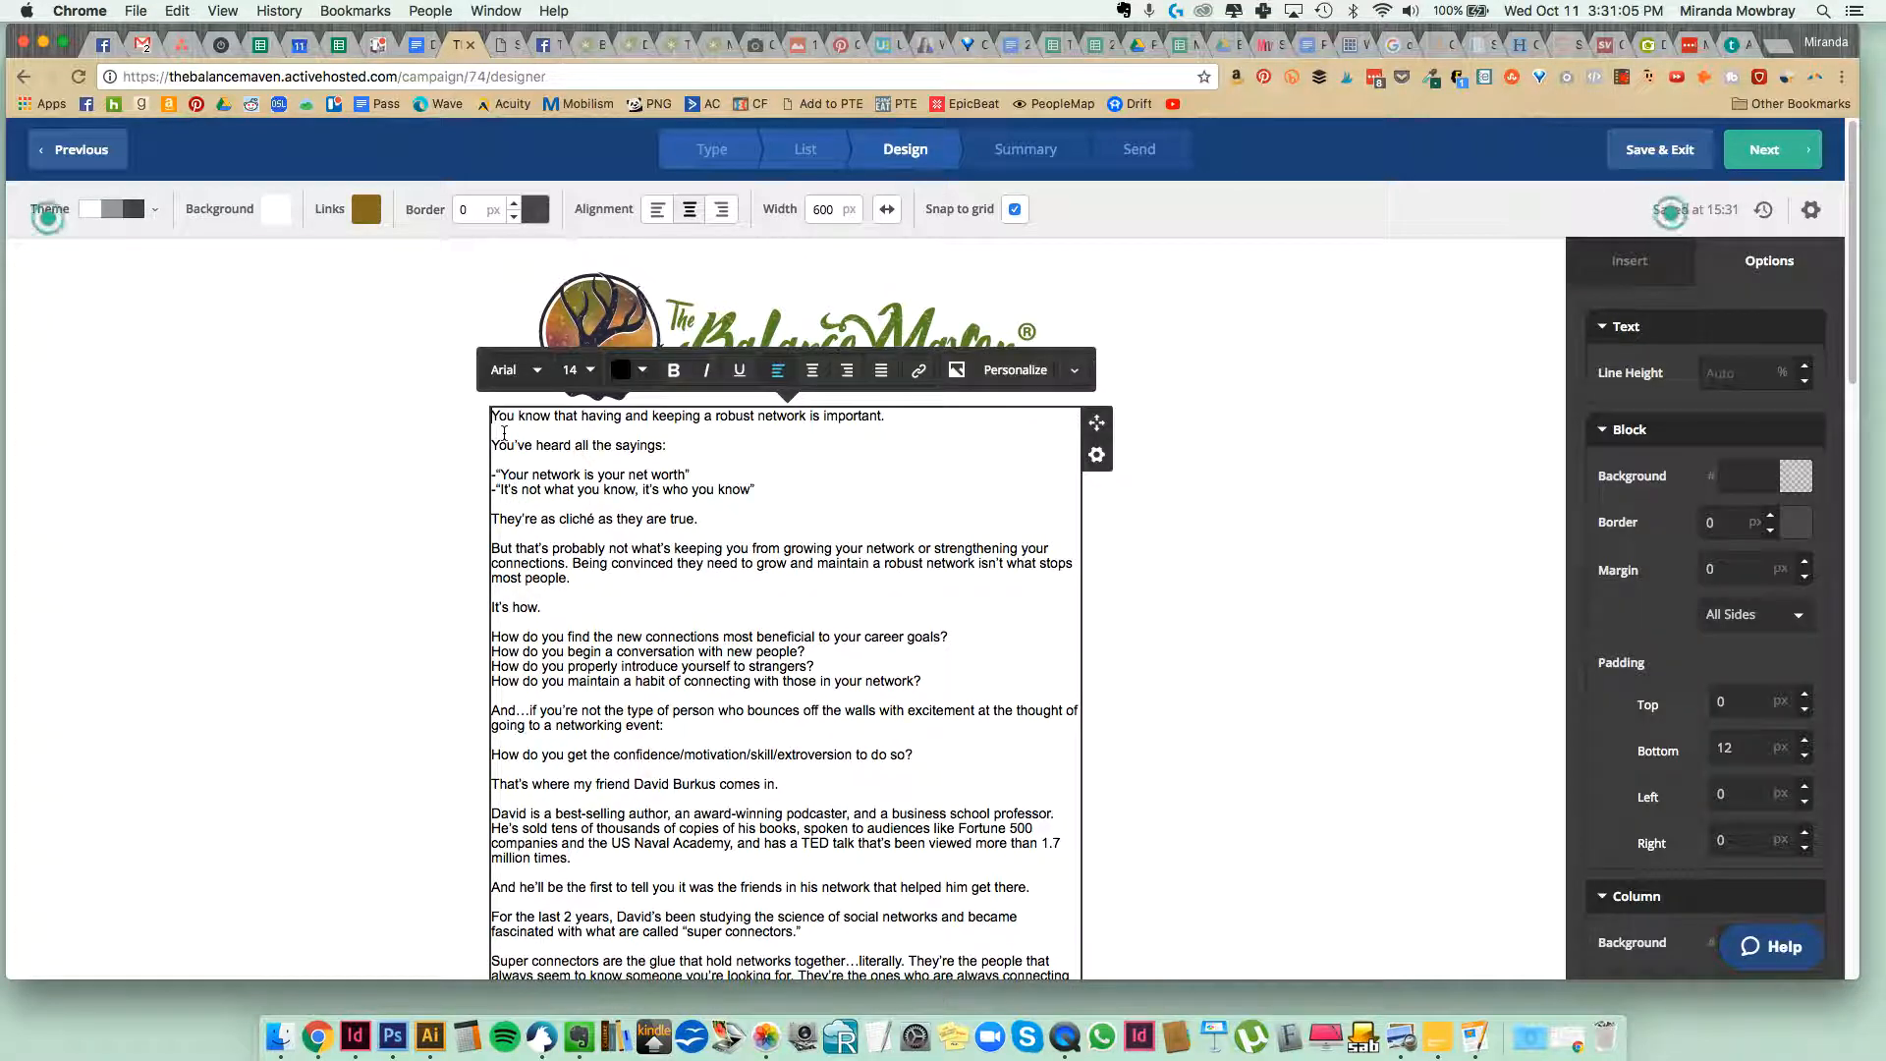
pyautogui.click(345, 491)
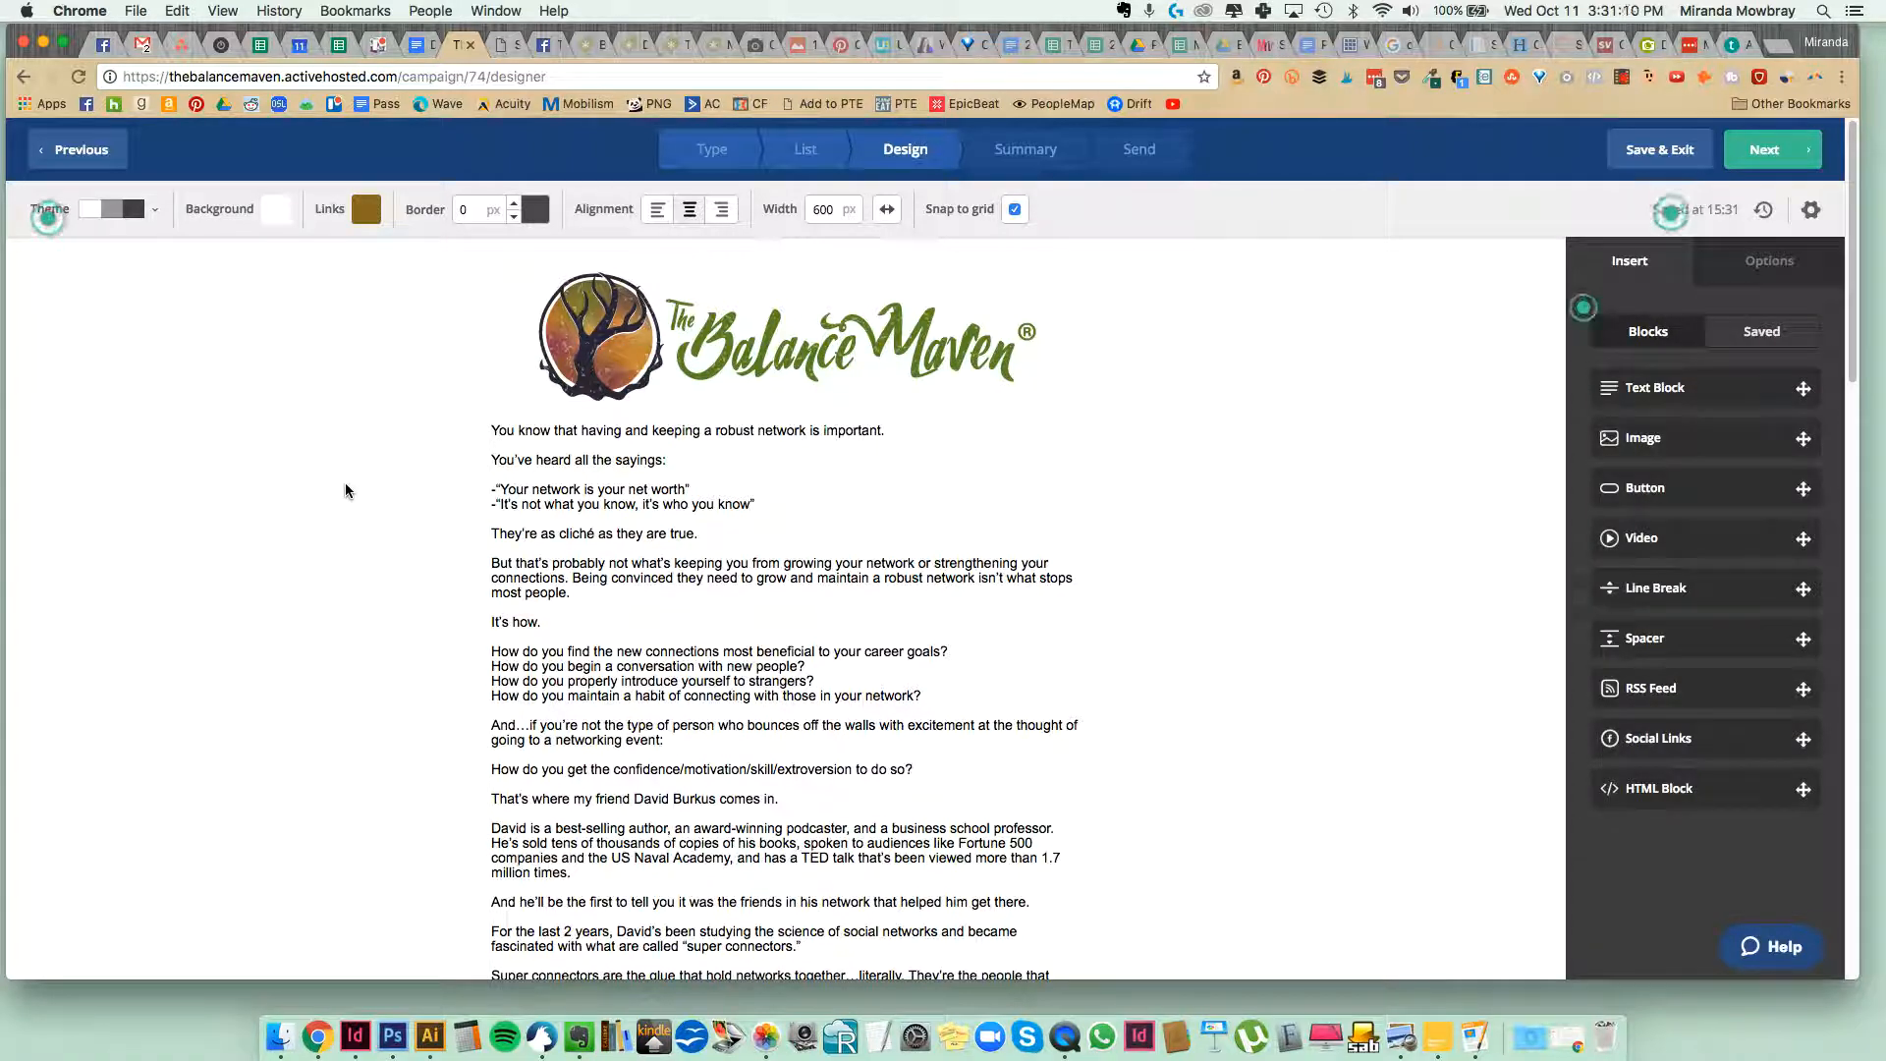
# Turn the two quoted network sayings into a bulleted list, removing the empty bullet and keeping a blank line above.
pyautogui.click(515, 501)
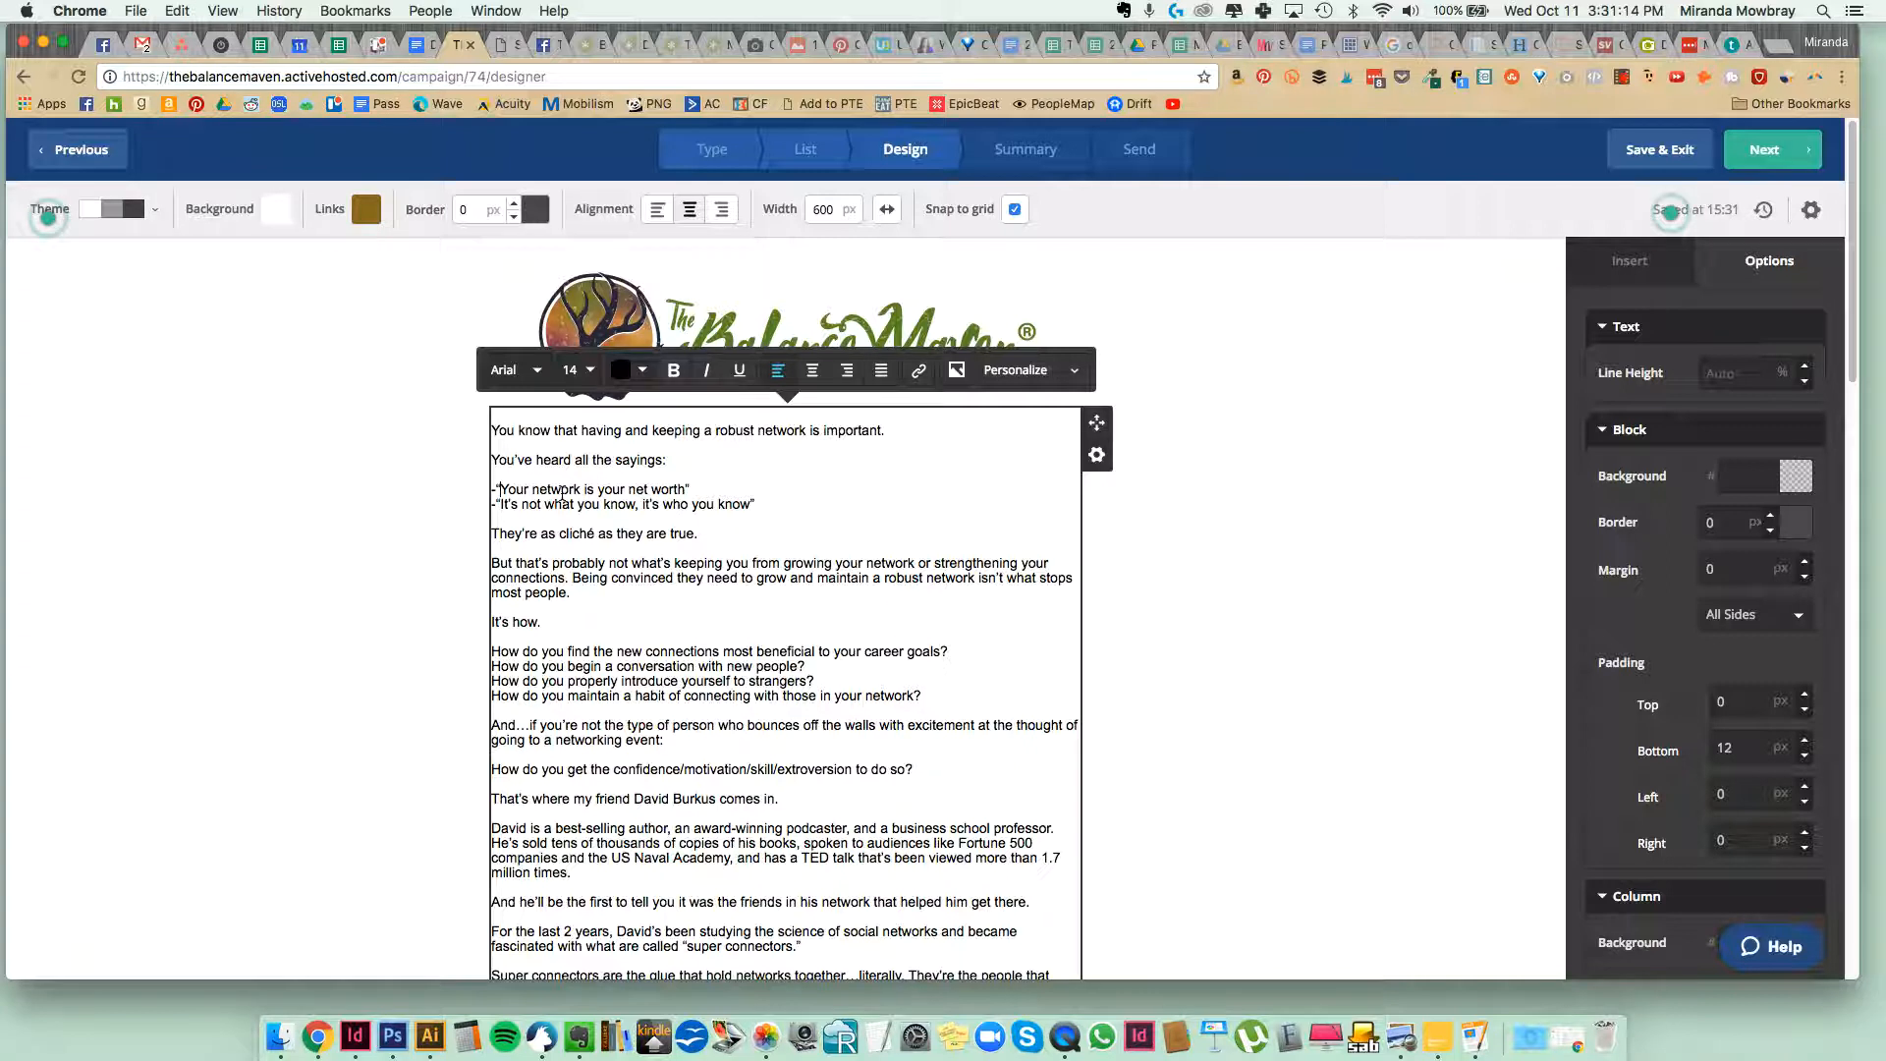
pyautogui.moveTo(758, 504); pyautogui.dragTo(476, 486)
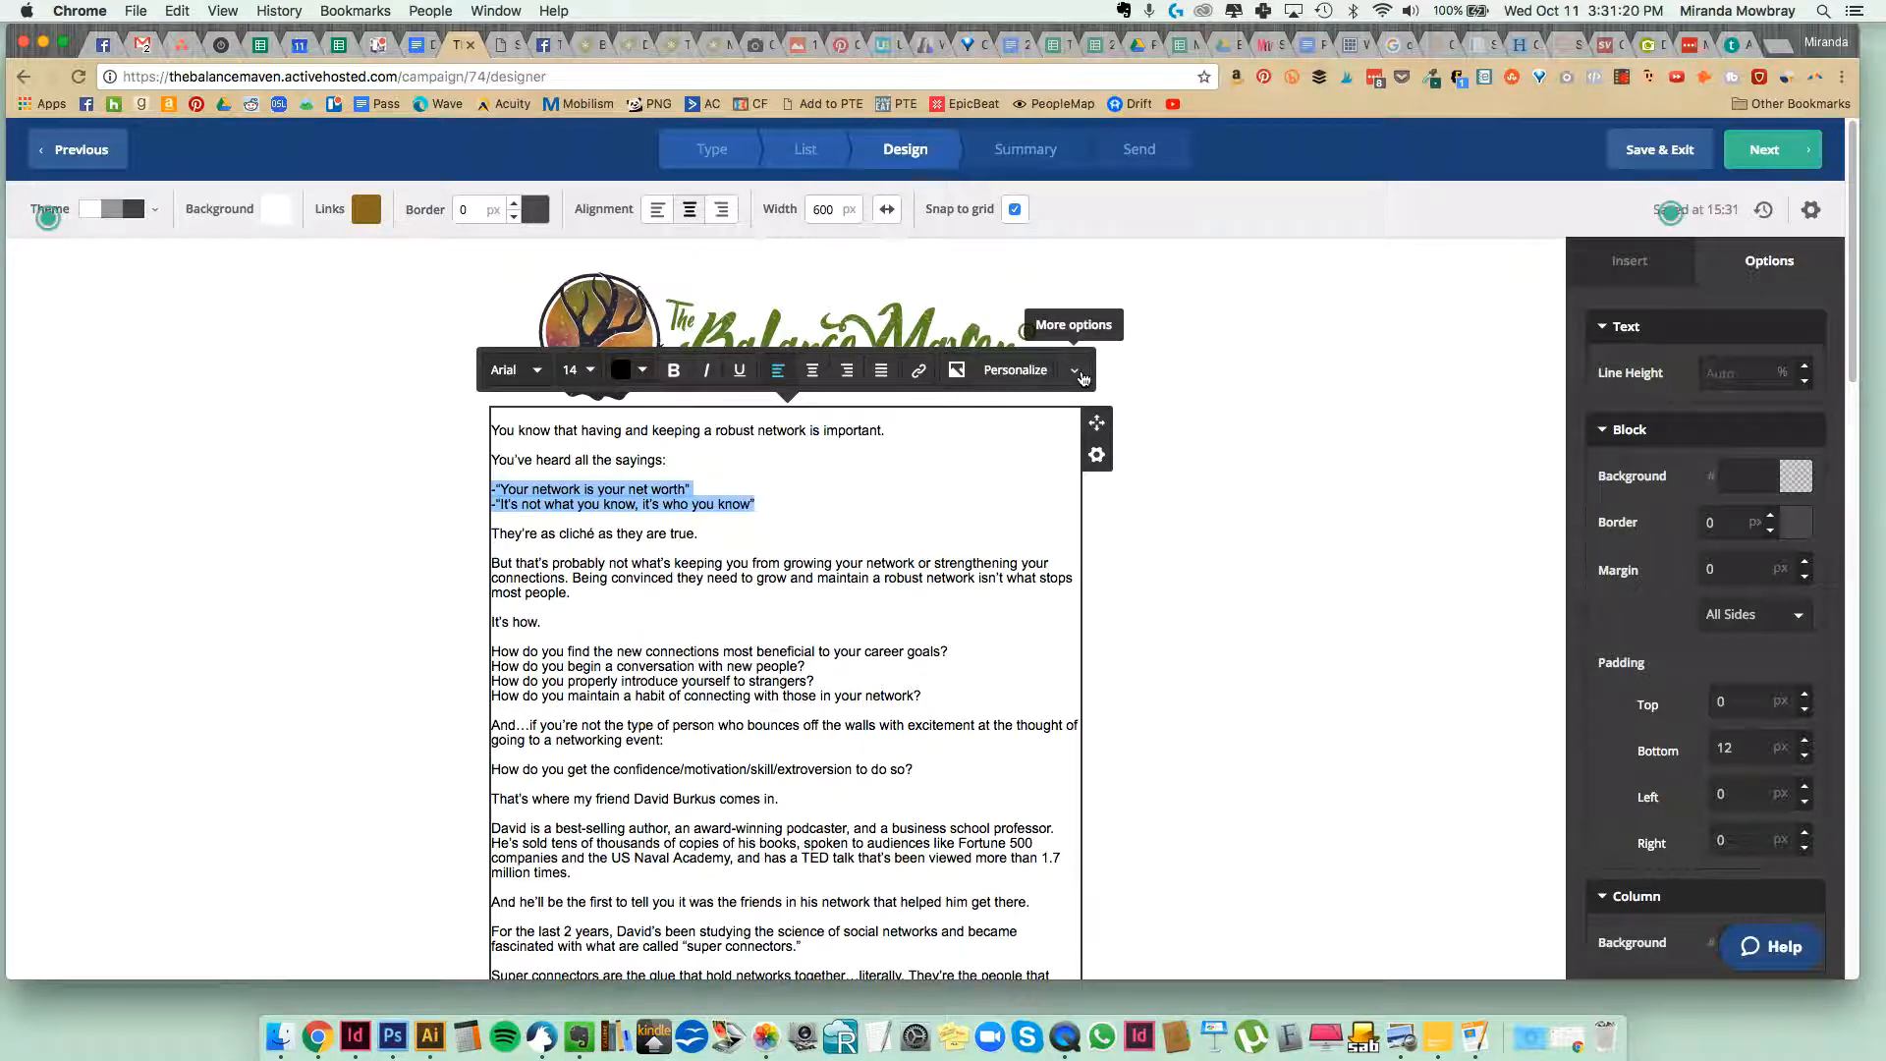
pyautogui.click(1076, 374)
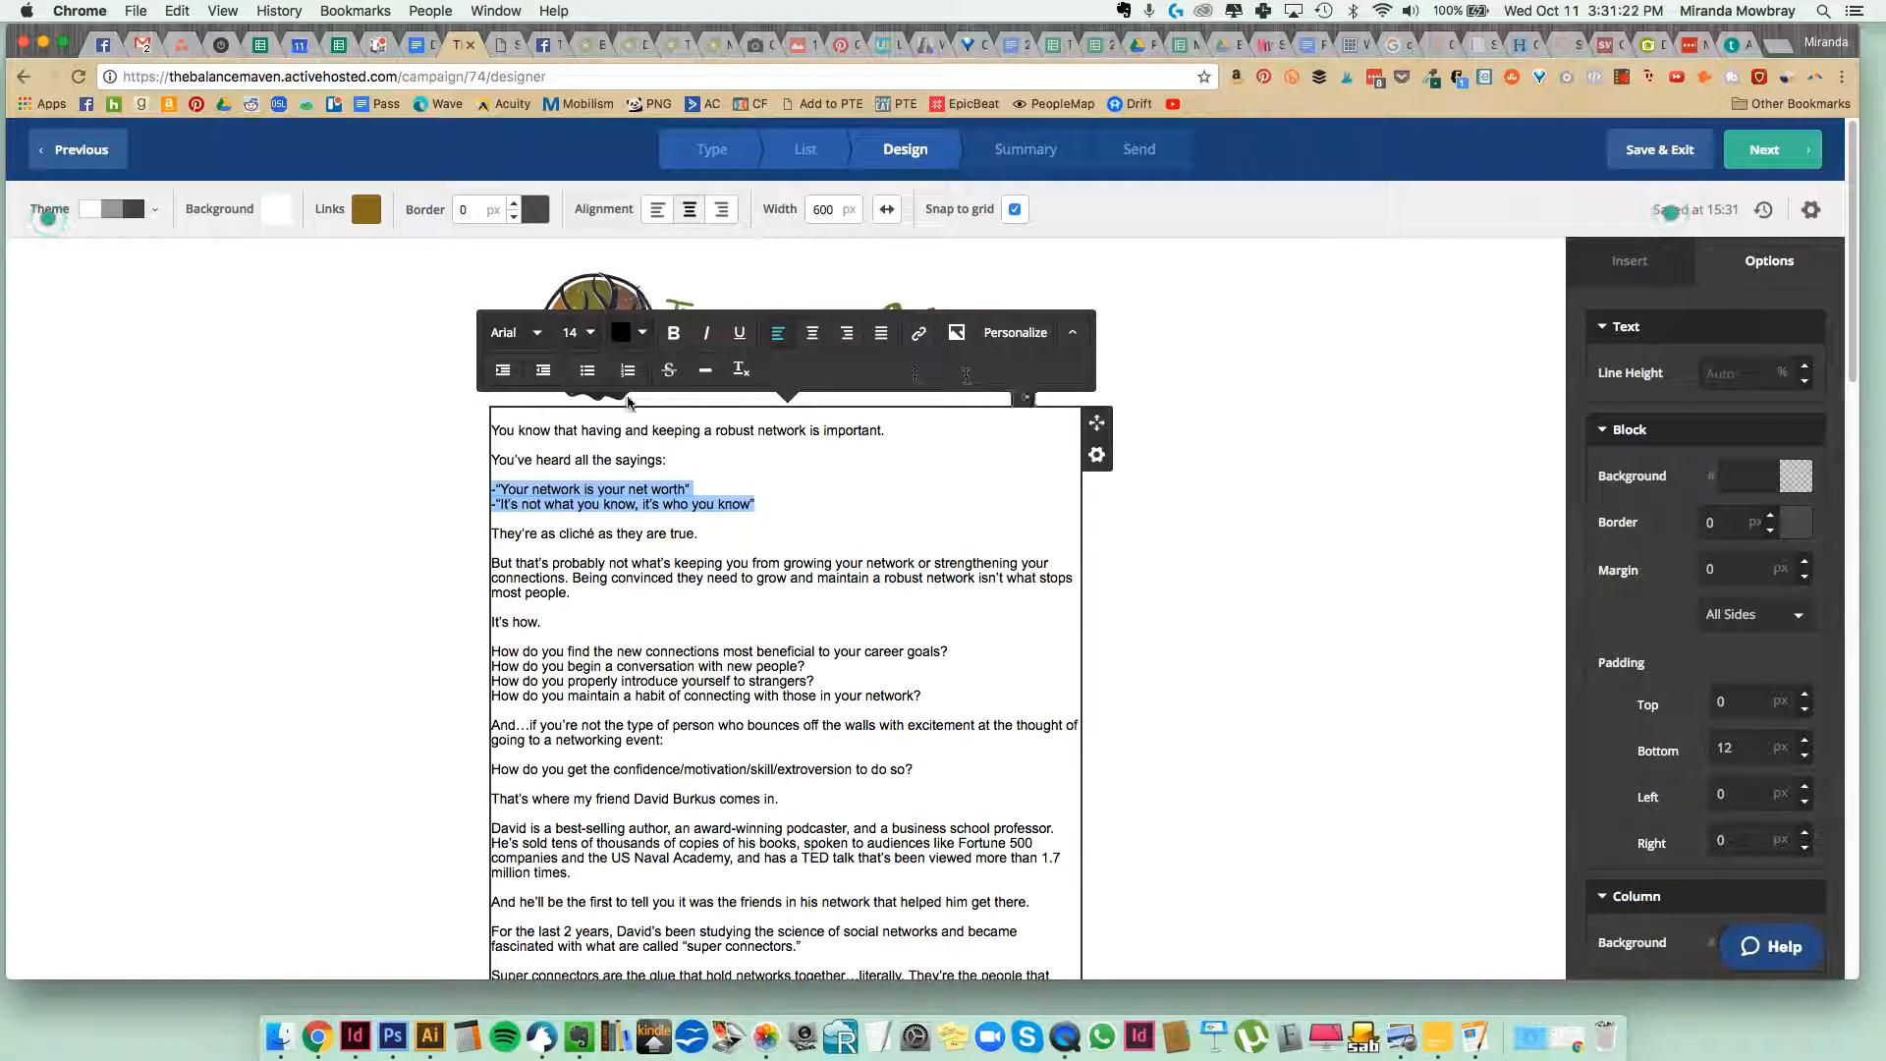
pyautogui.click(594, 371)
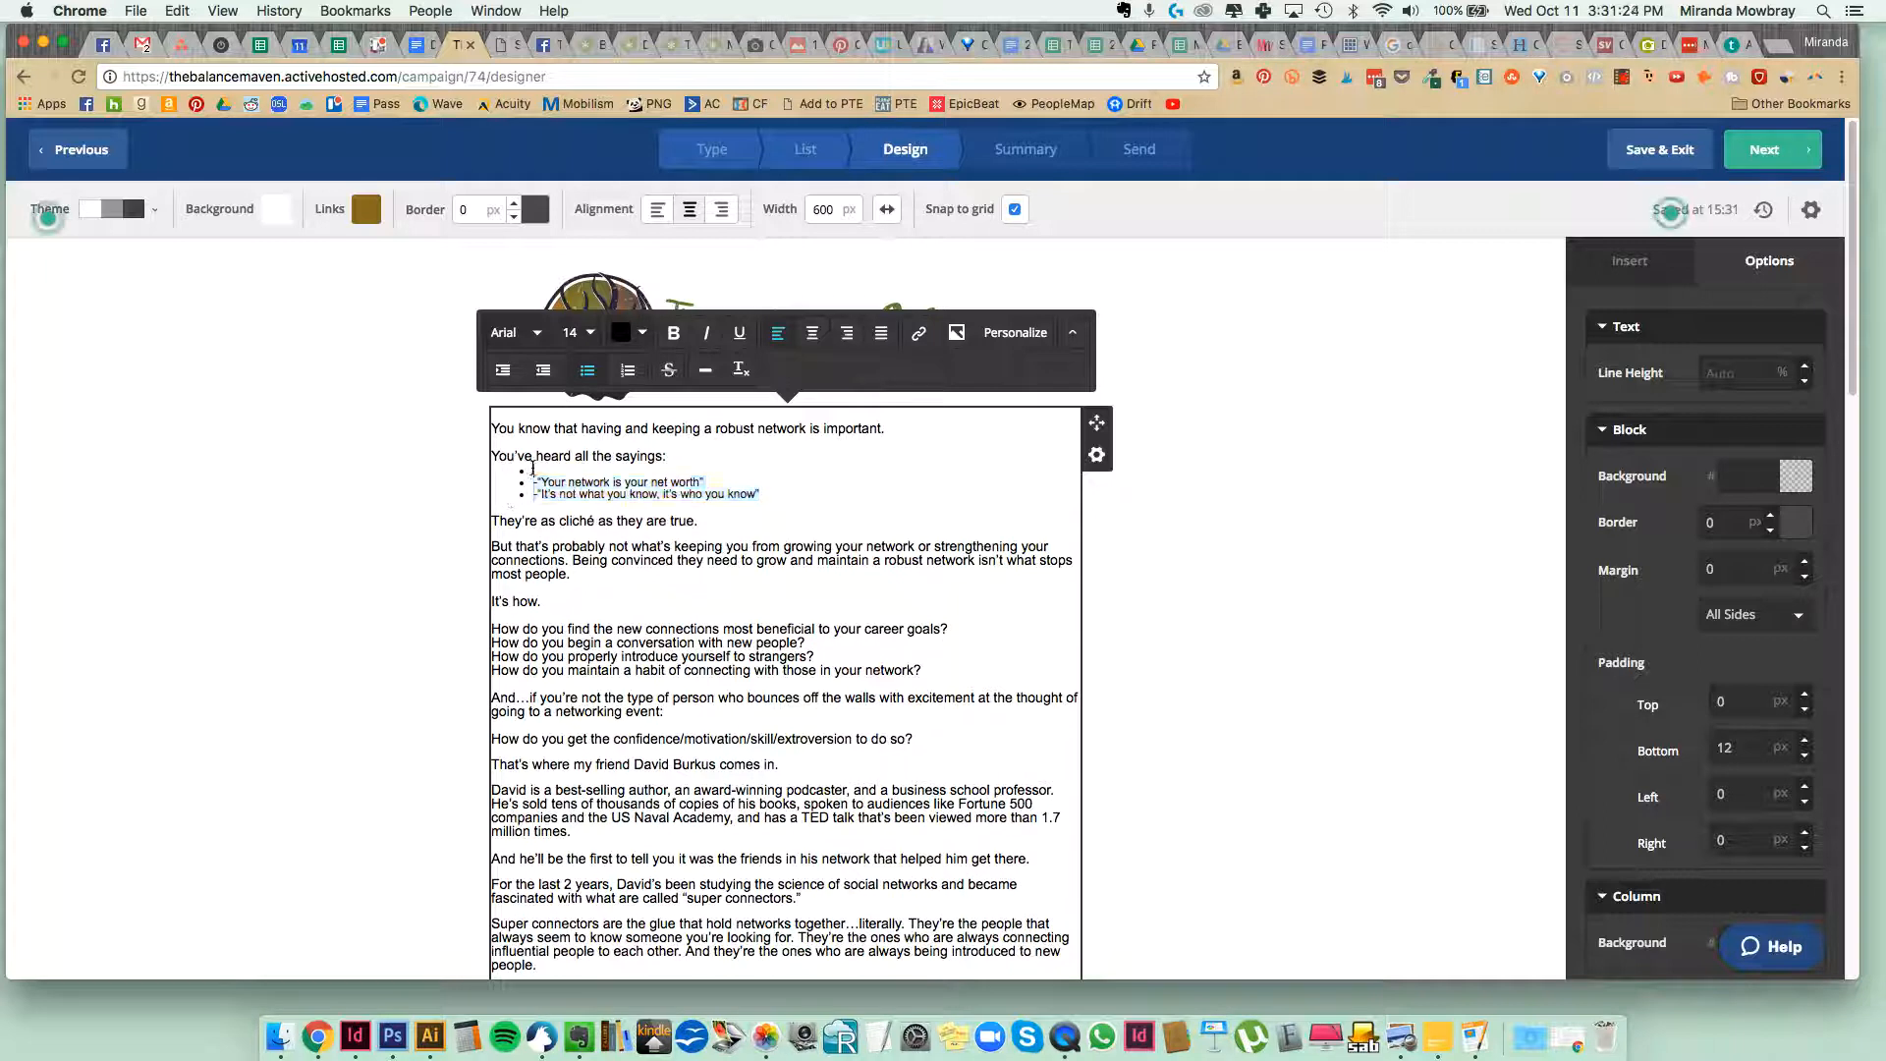
pyautogui.press('BackSpace')
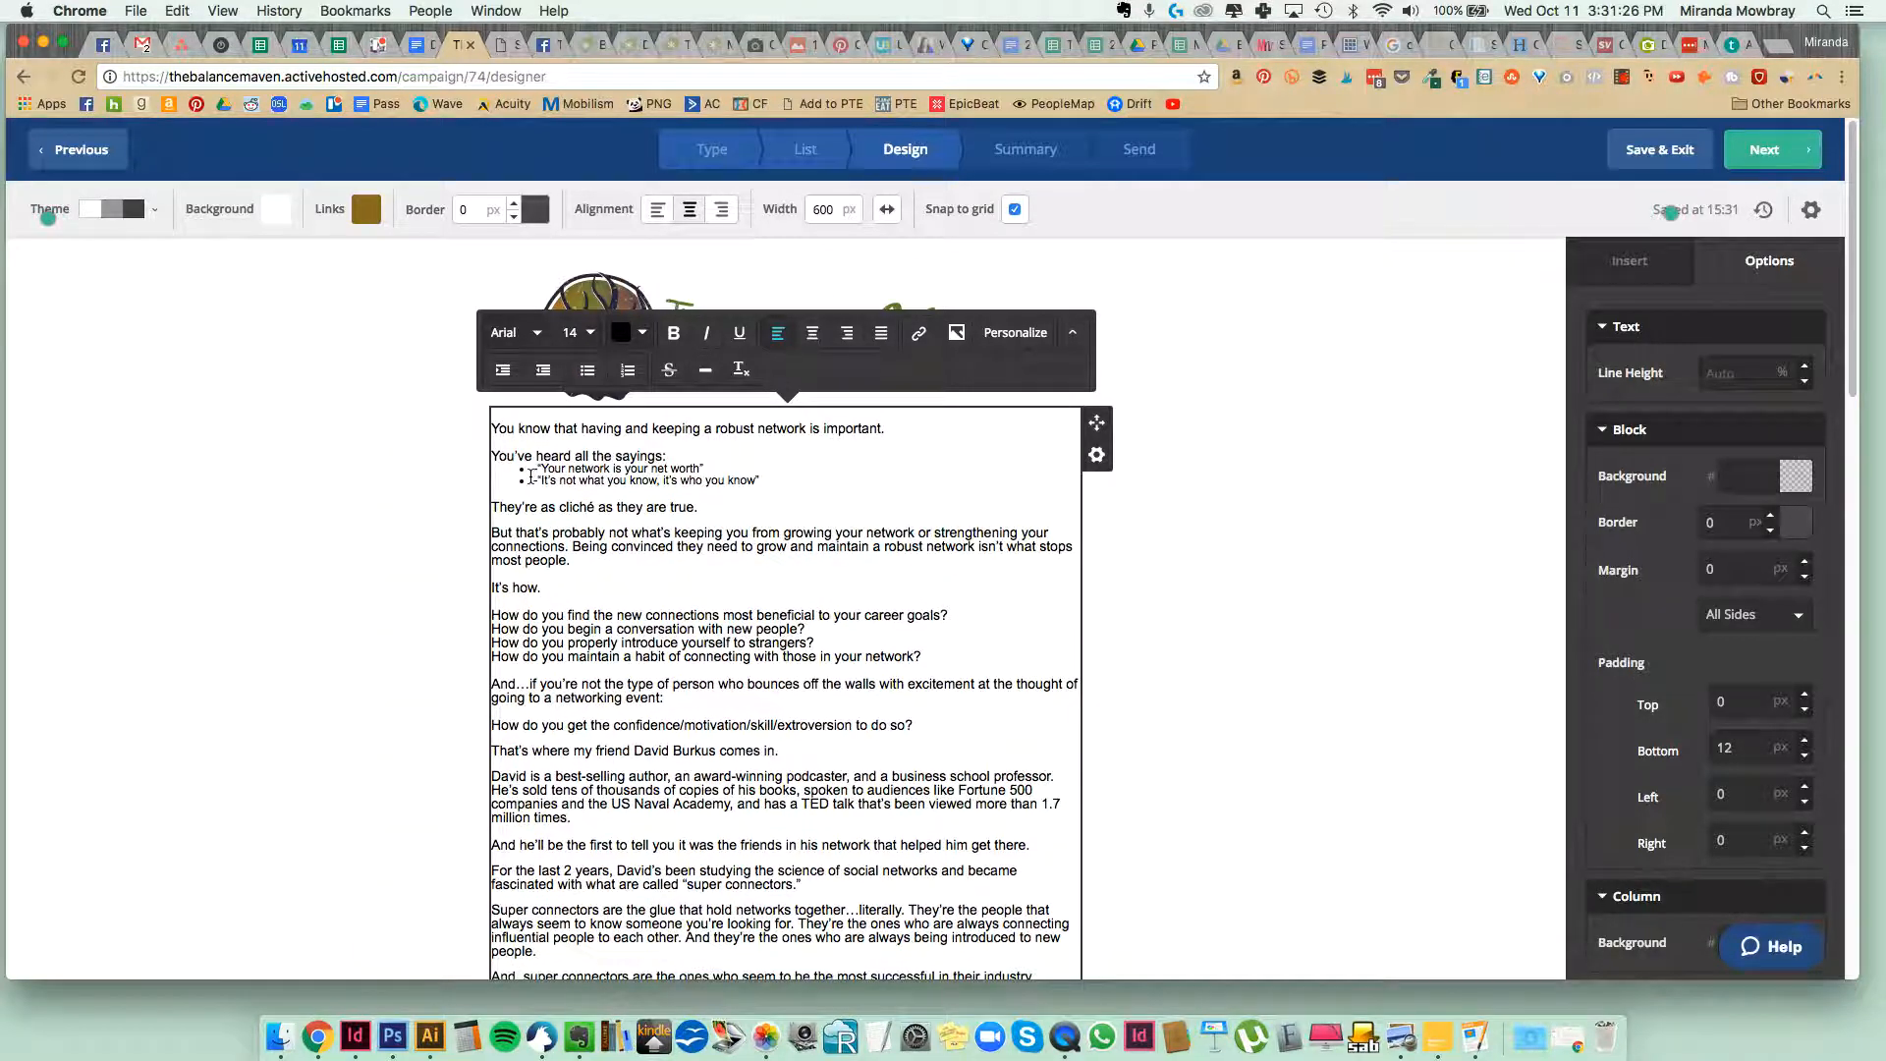
pyautogui.press('Return')
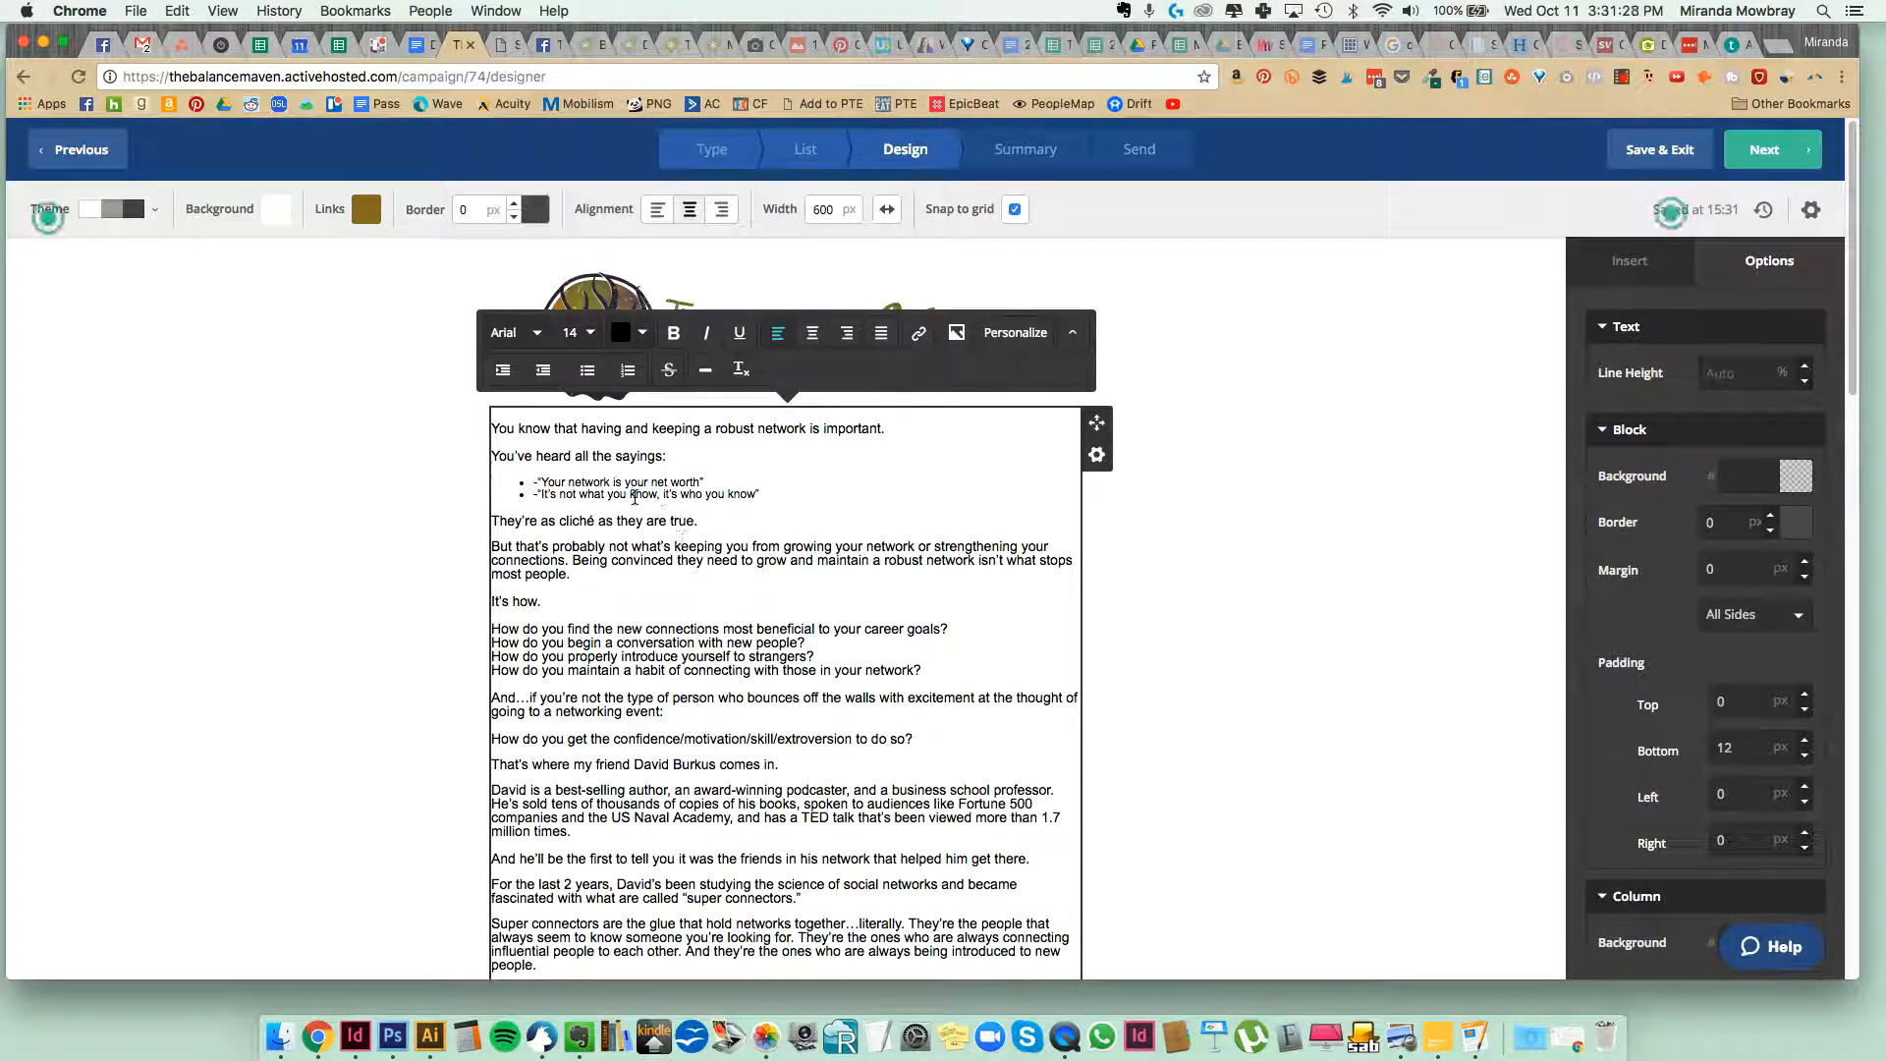
# Remove the leading hyphens from the two bulleted sayings and set their font size to 14.
pyautogui.click(535, 480)
pyautogui.press('BackSpace')
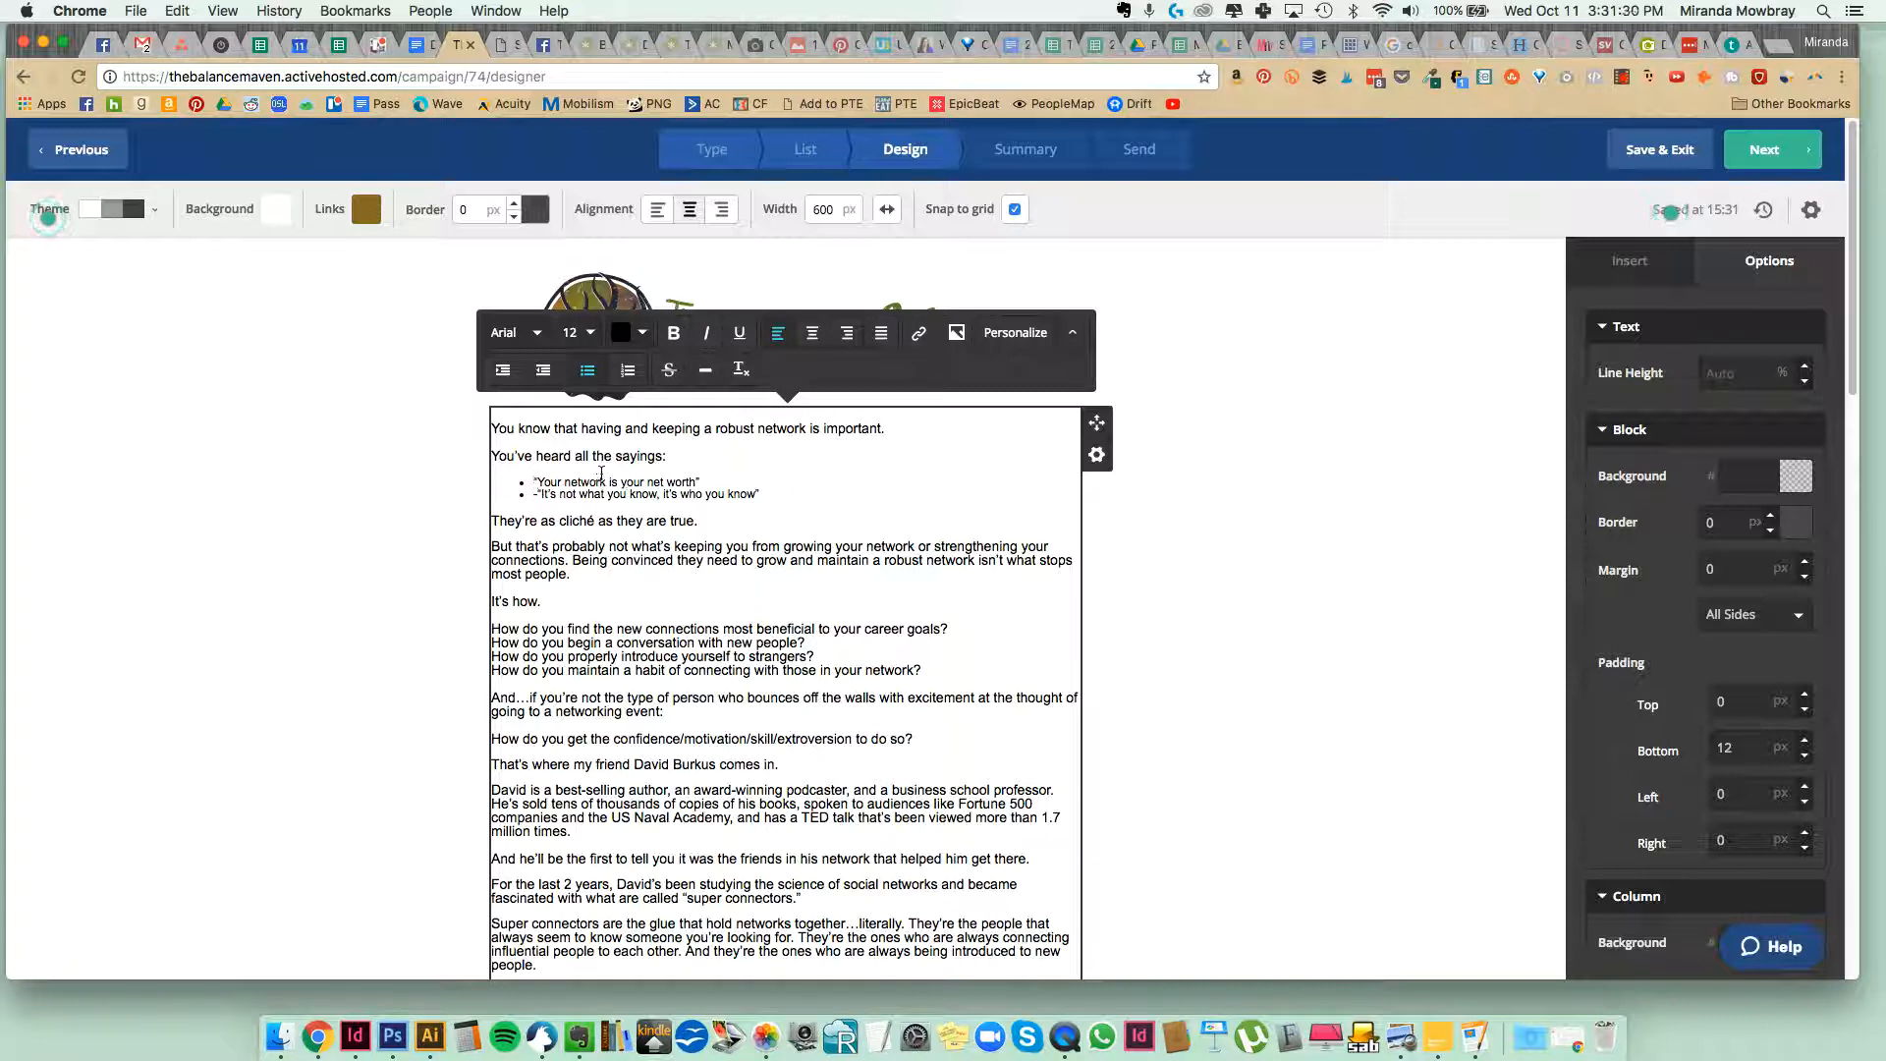
pyautogui.press('BackSpace')
pyautogui.moveTo(755, 494); pyautogui.dragTo(531, 481)
pyautogui.click(585, 333)
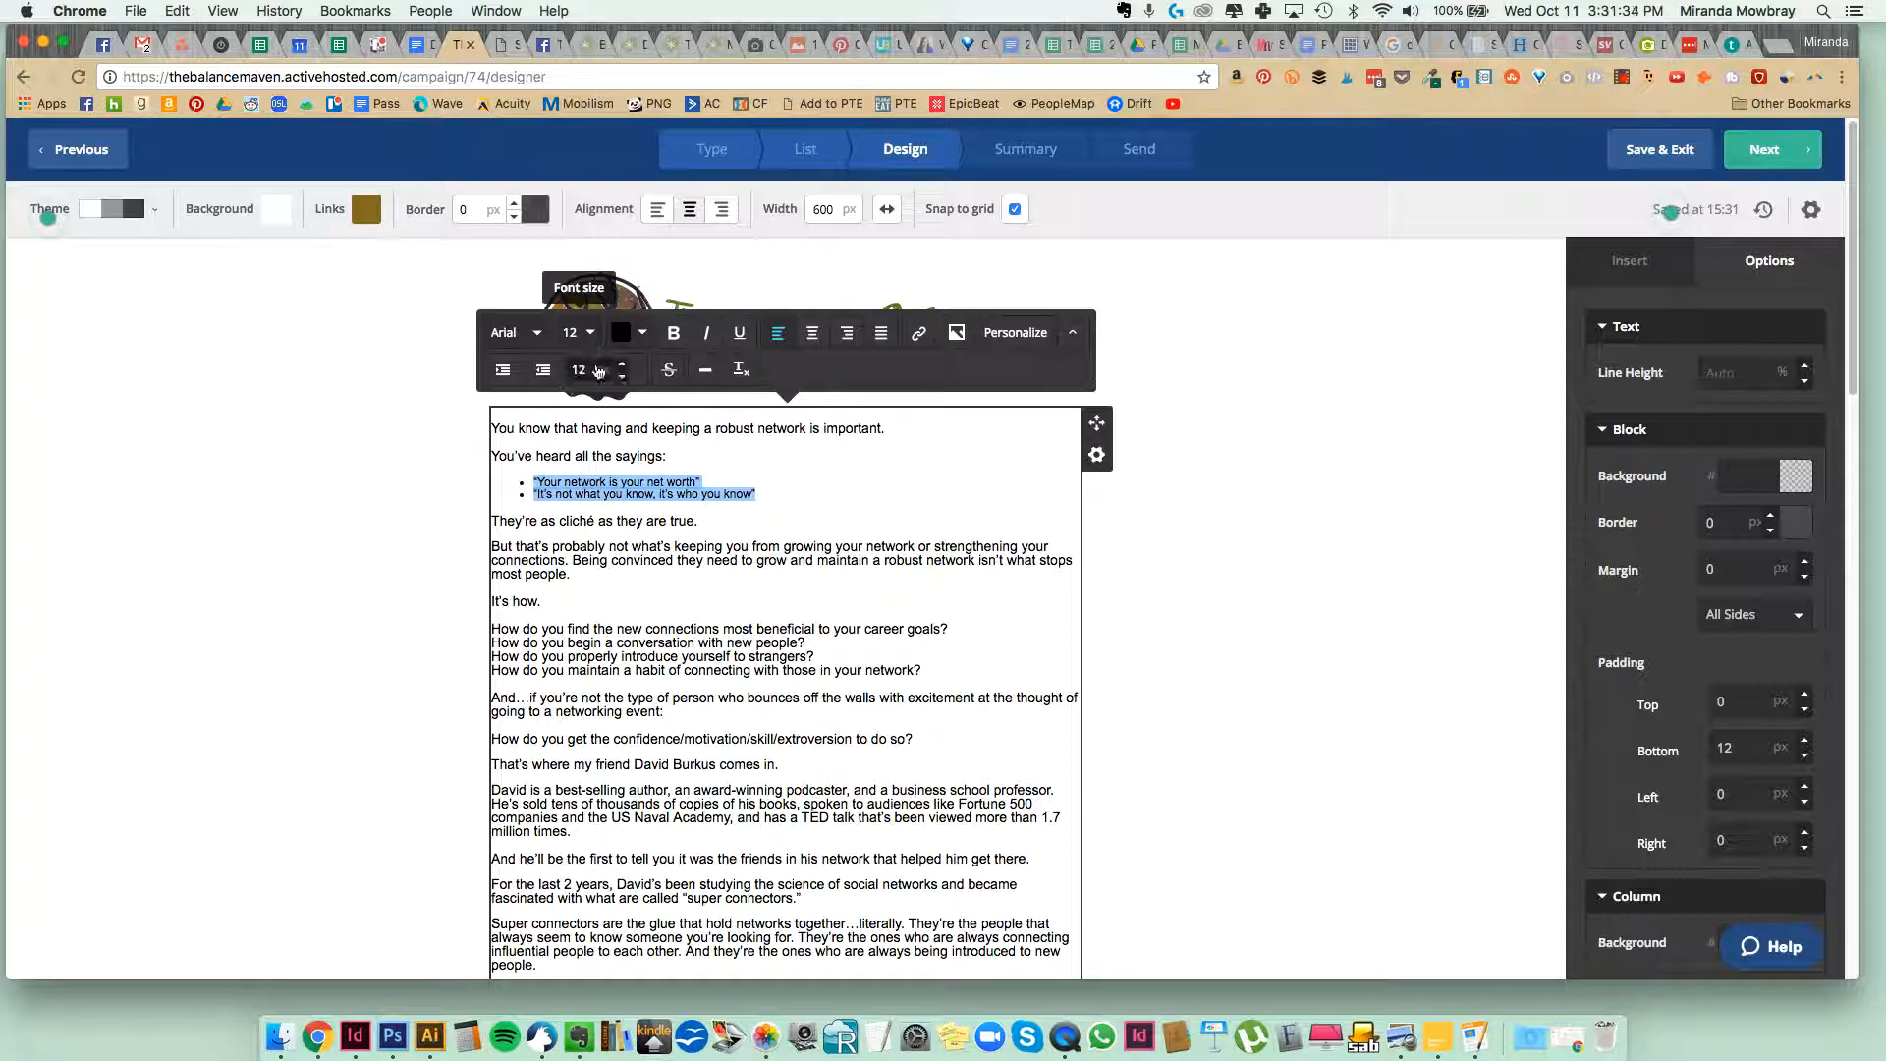
pyautogui.click(621, 364)
pyautogui.click(622, 365)
pyautogui.click(677, 575)
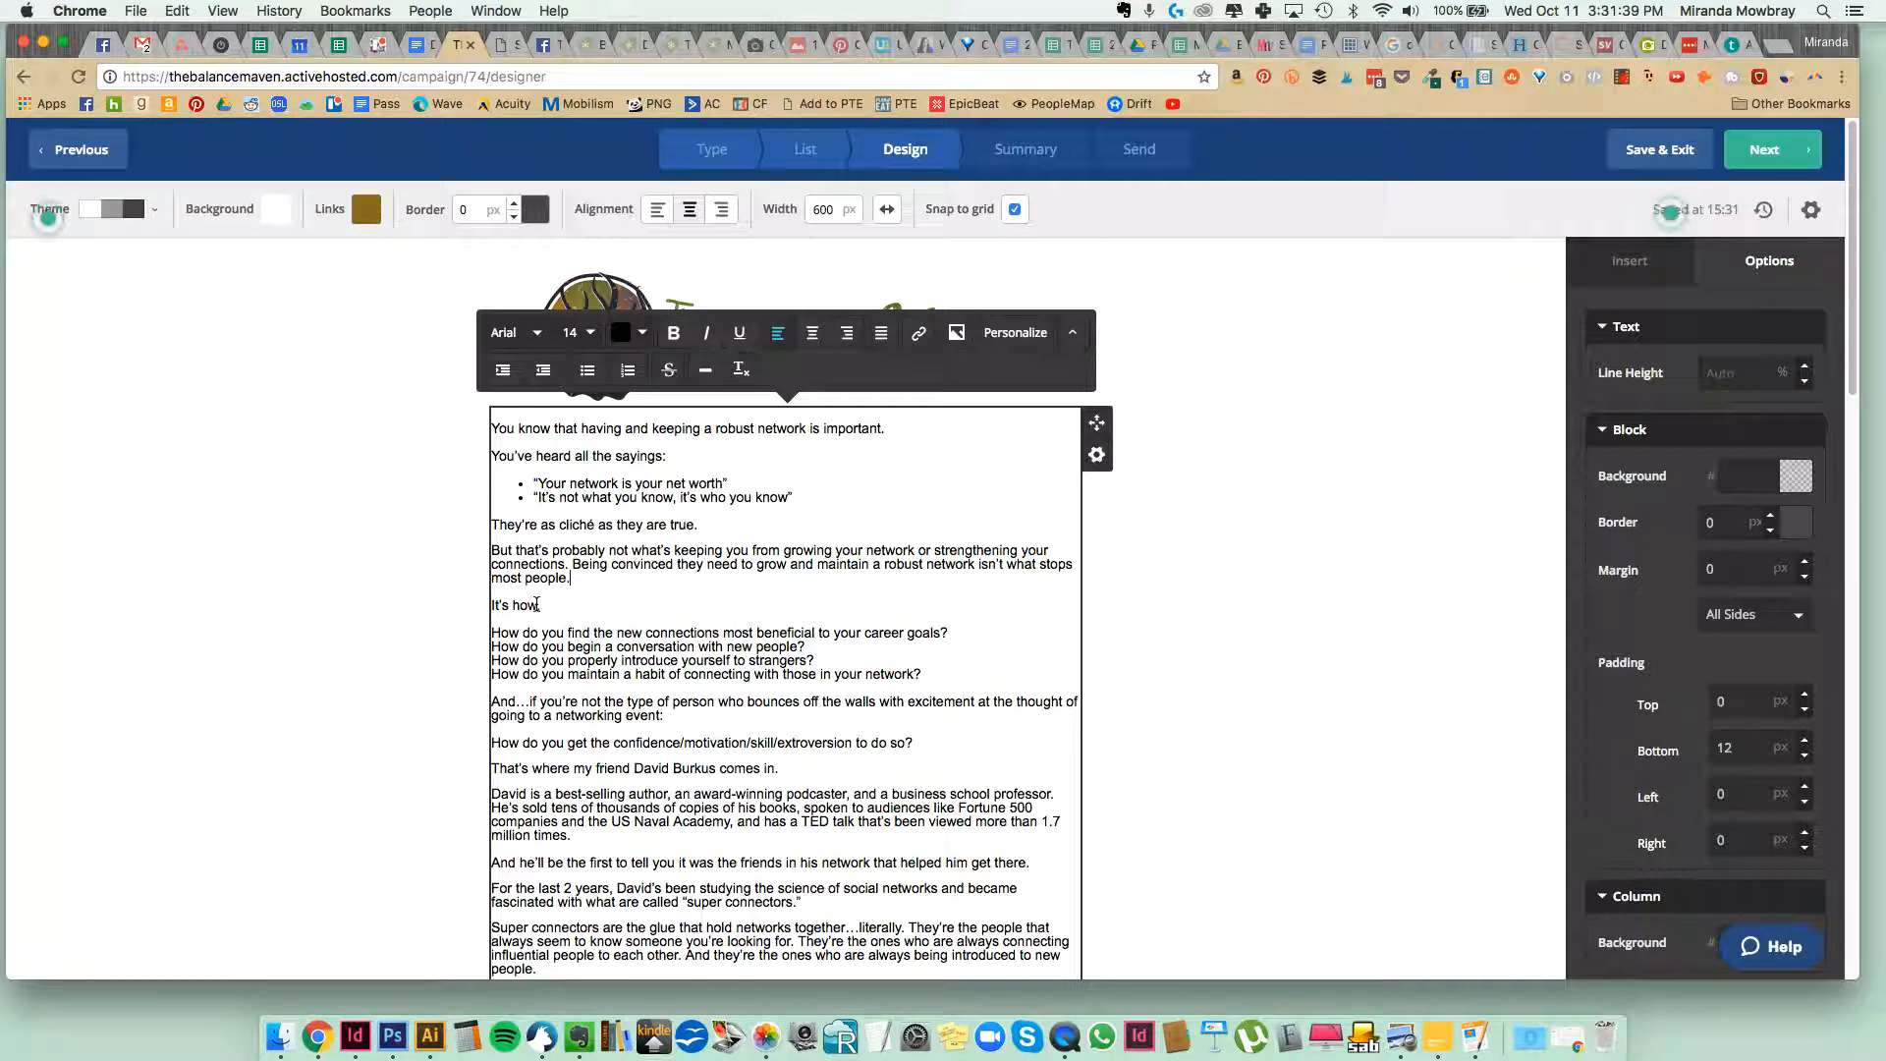
# Italicize the word "how" in the line "It's how.".
pyautogui.doubleClick(526, 604)
pyautogui.click(706, 332)
pyautogui.click(745, 551)
# Separate the four consecutive "How do you" questions with a blank line between each.
pyautogui.scroll(-1, 744, 554)
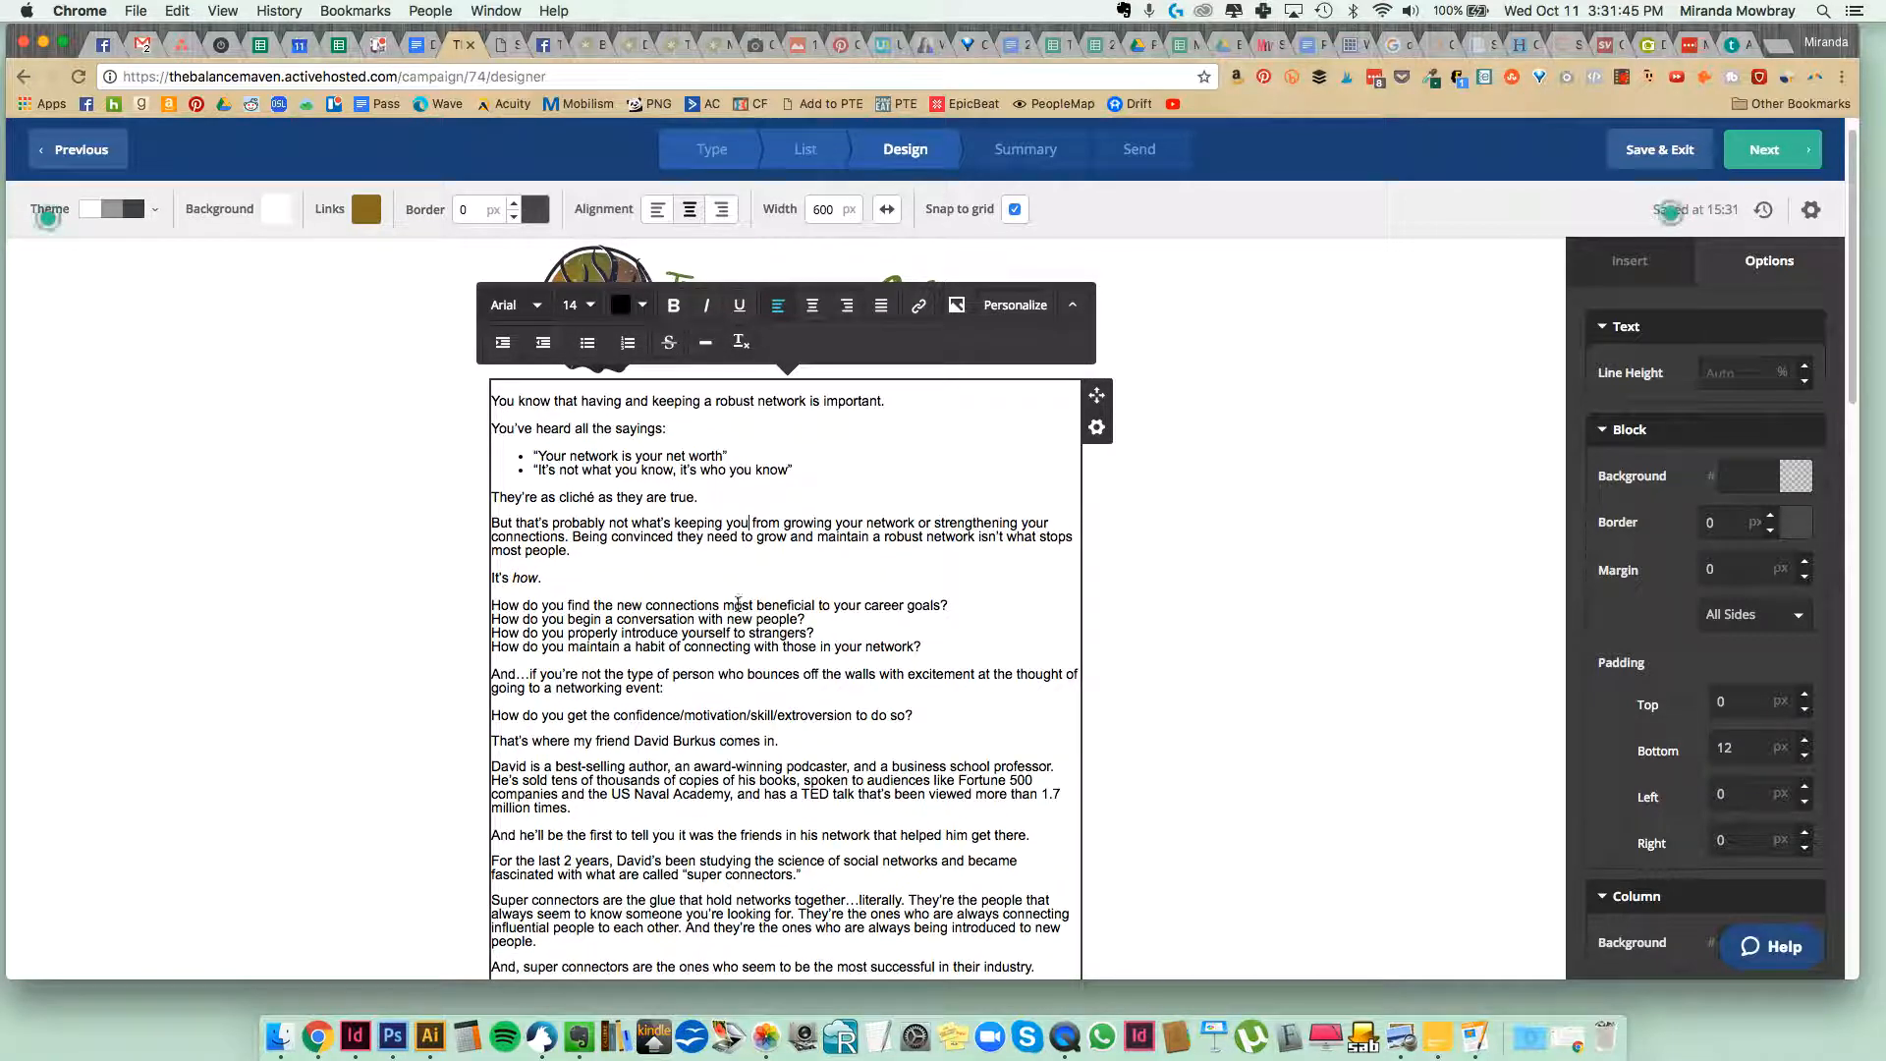
pyautogui.click(969, 616)
pyautogui.press('Return')
pyautogui.press('Return')
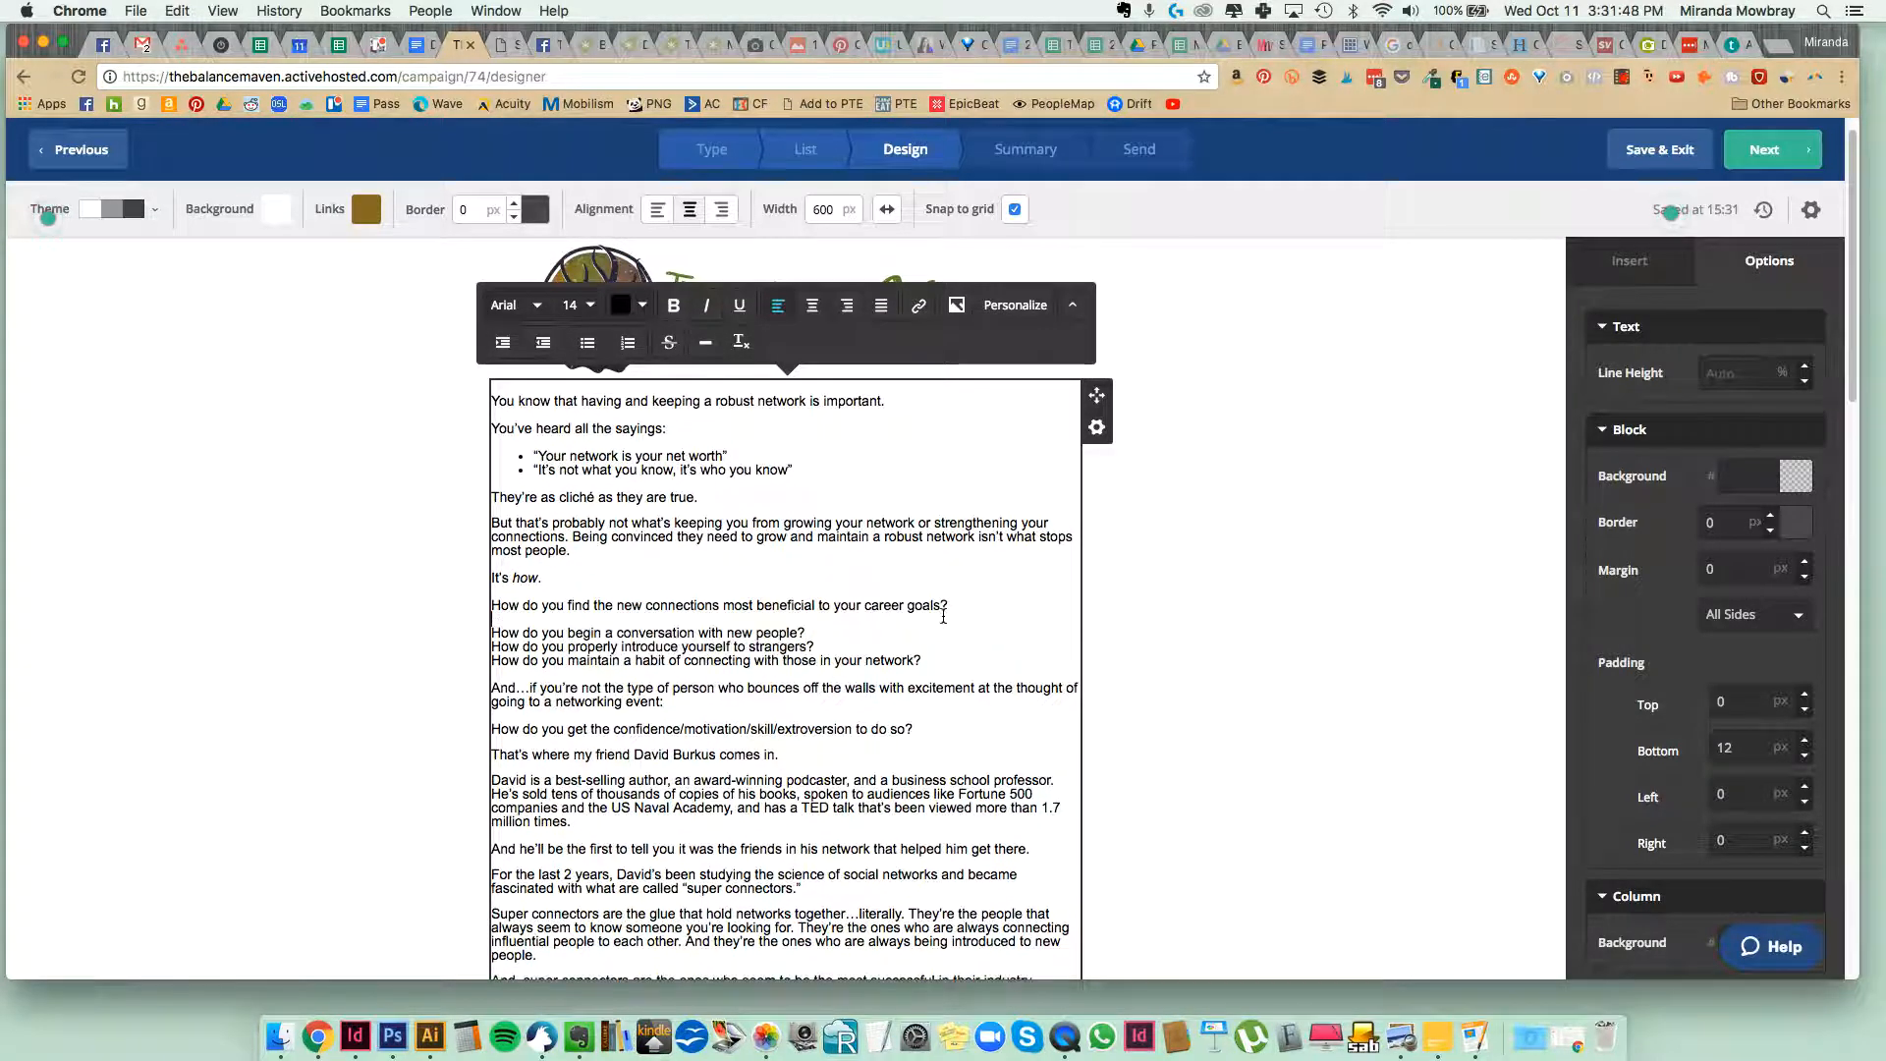
pyautogui.press('BackSpace')
pyautogui.click(876, 634)
pyautogui.press('Return')
pyautogui.click(870, 659)
pyautogui.press('Return')
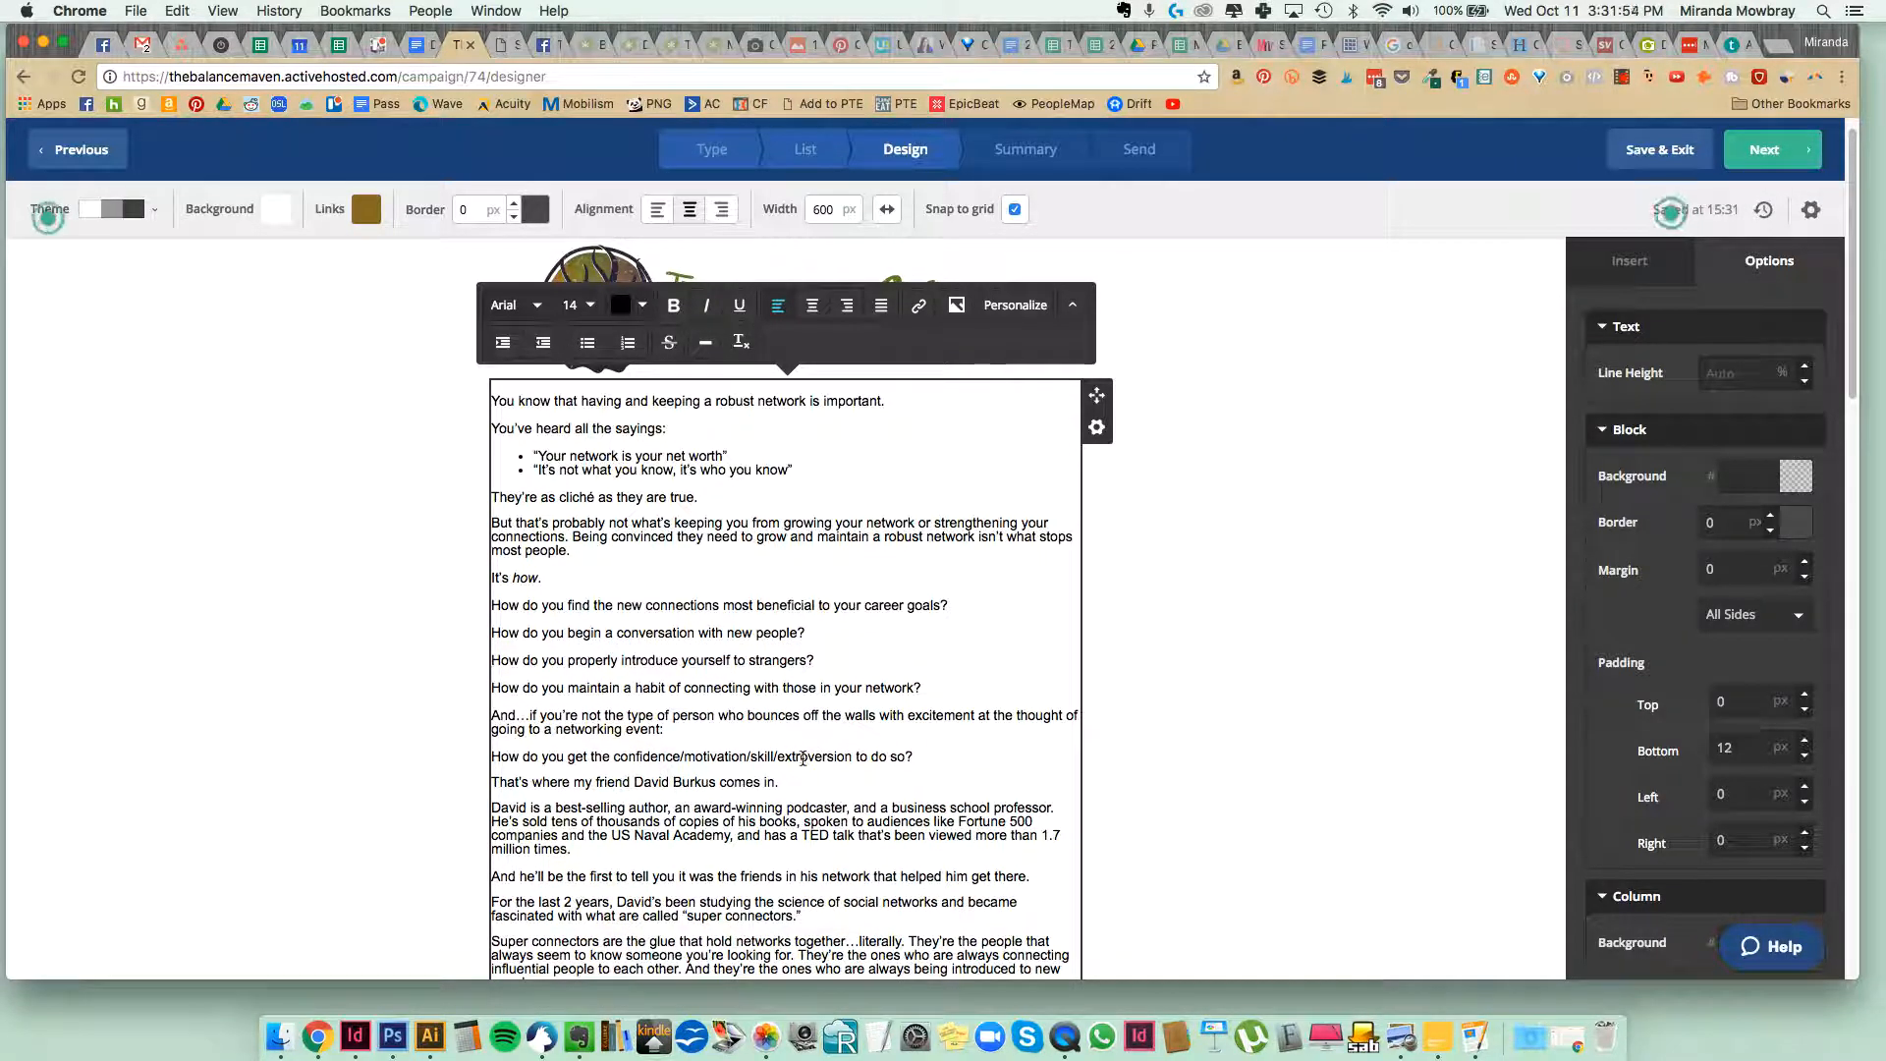
# Cut the text from "In the Super Connector Summit" through the PS line, and delete the first [SUMMIT REGISTRATION AFFILIATE LINK] placeholder above it.
pyautogui.scroll(-3, 805, 758)
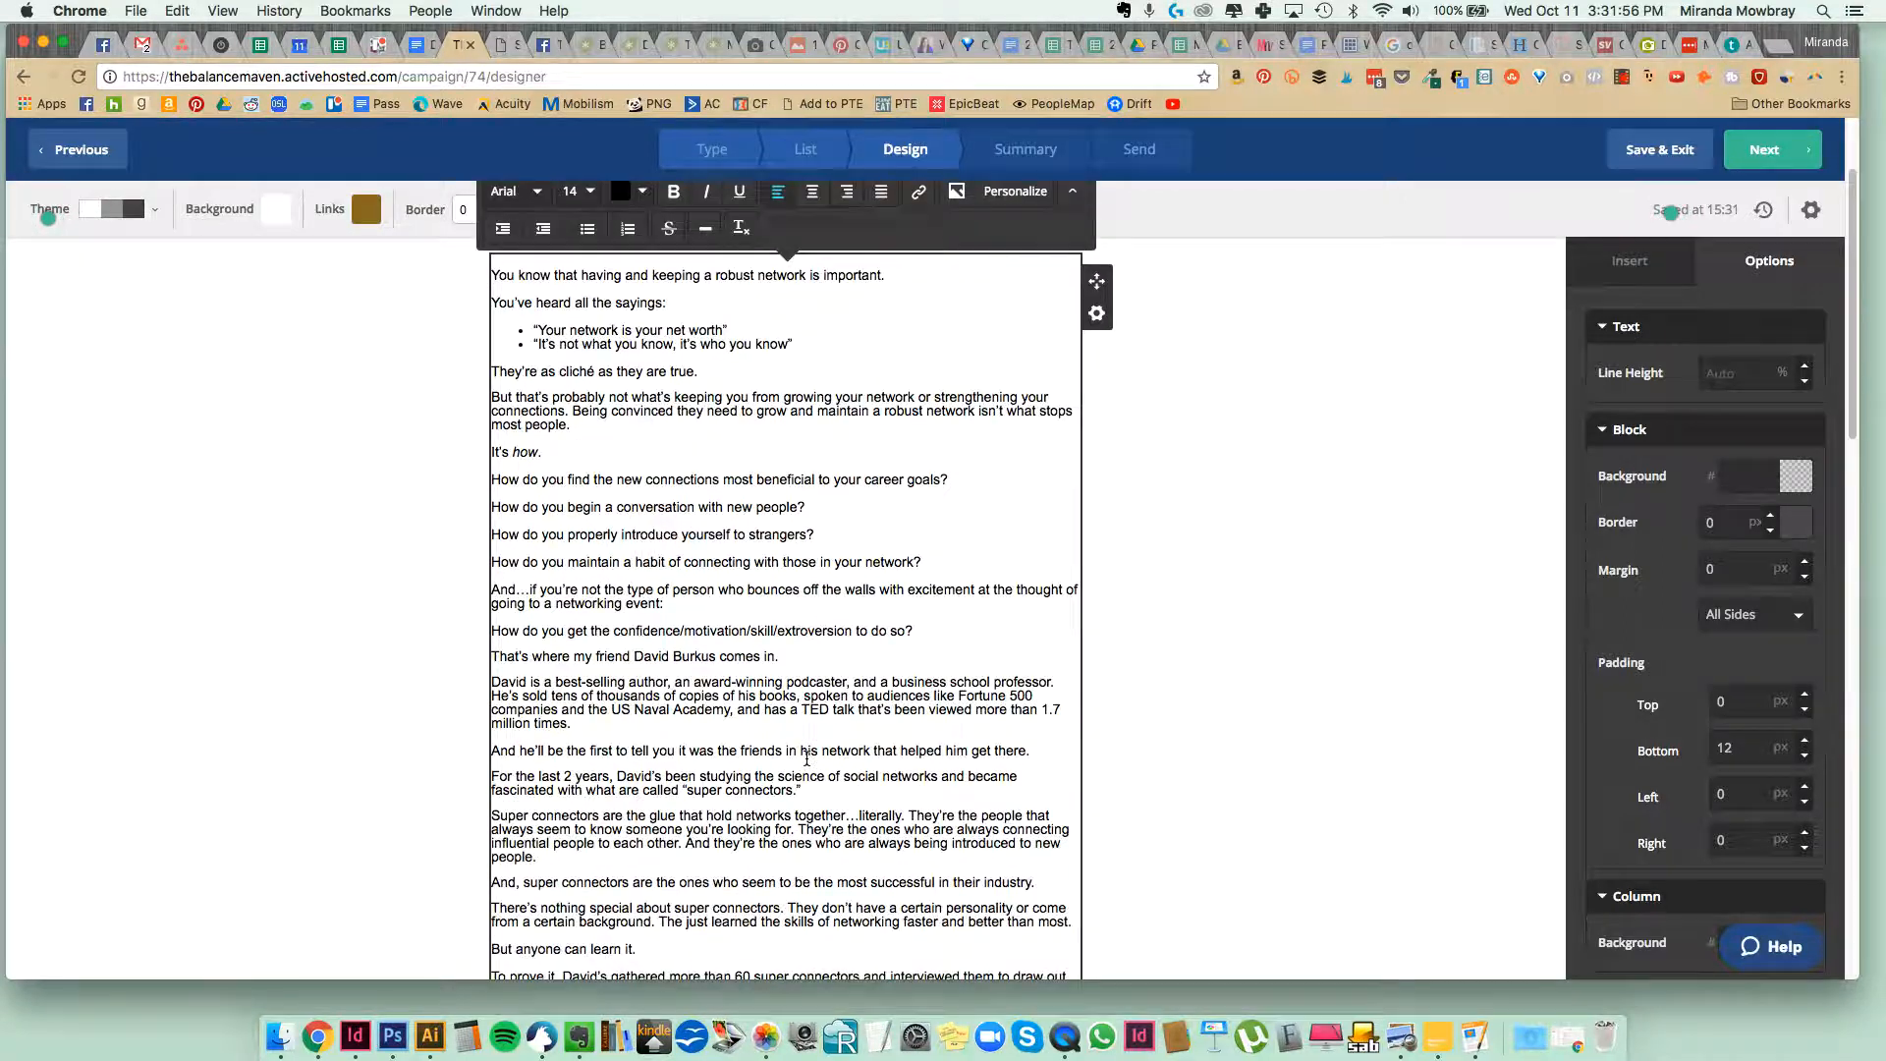
pyautogui.scroll(-3, 806, 654)
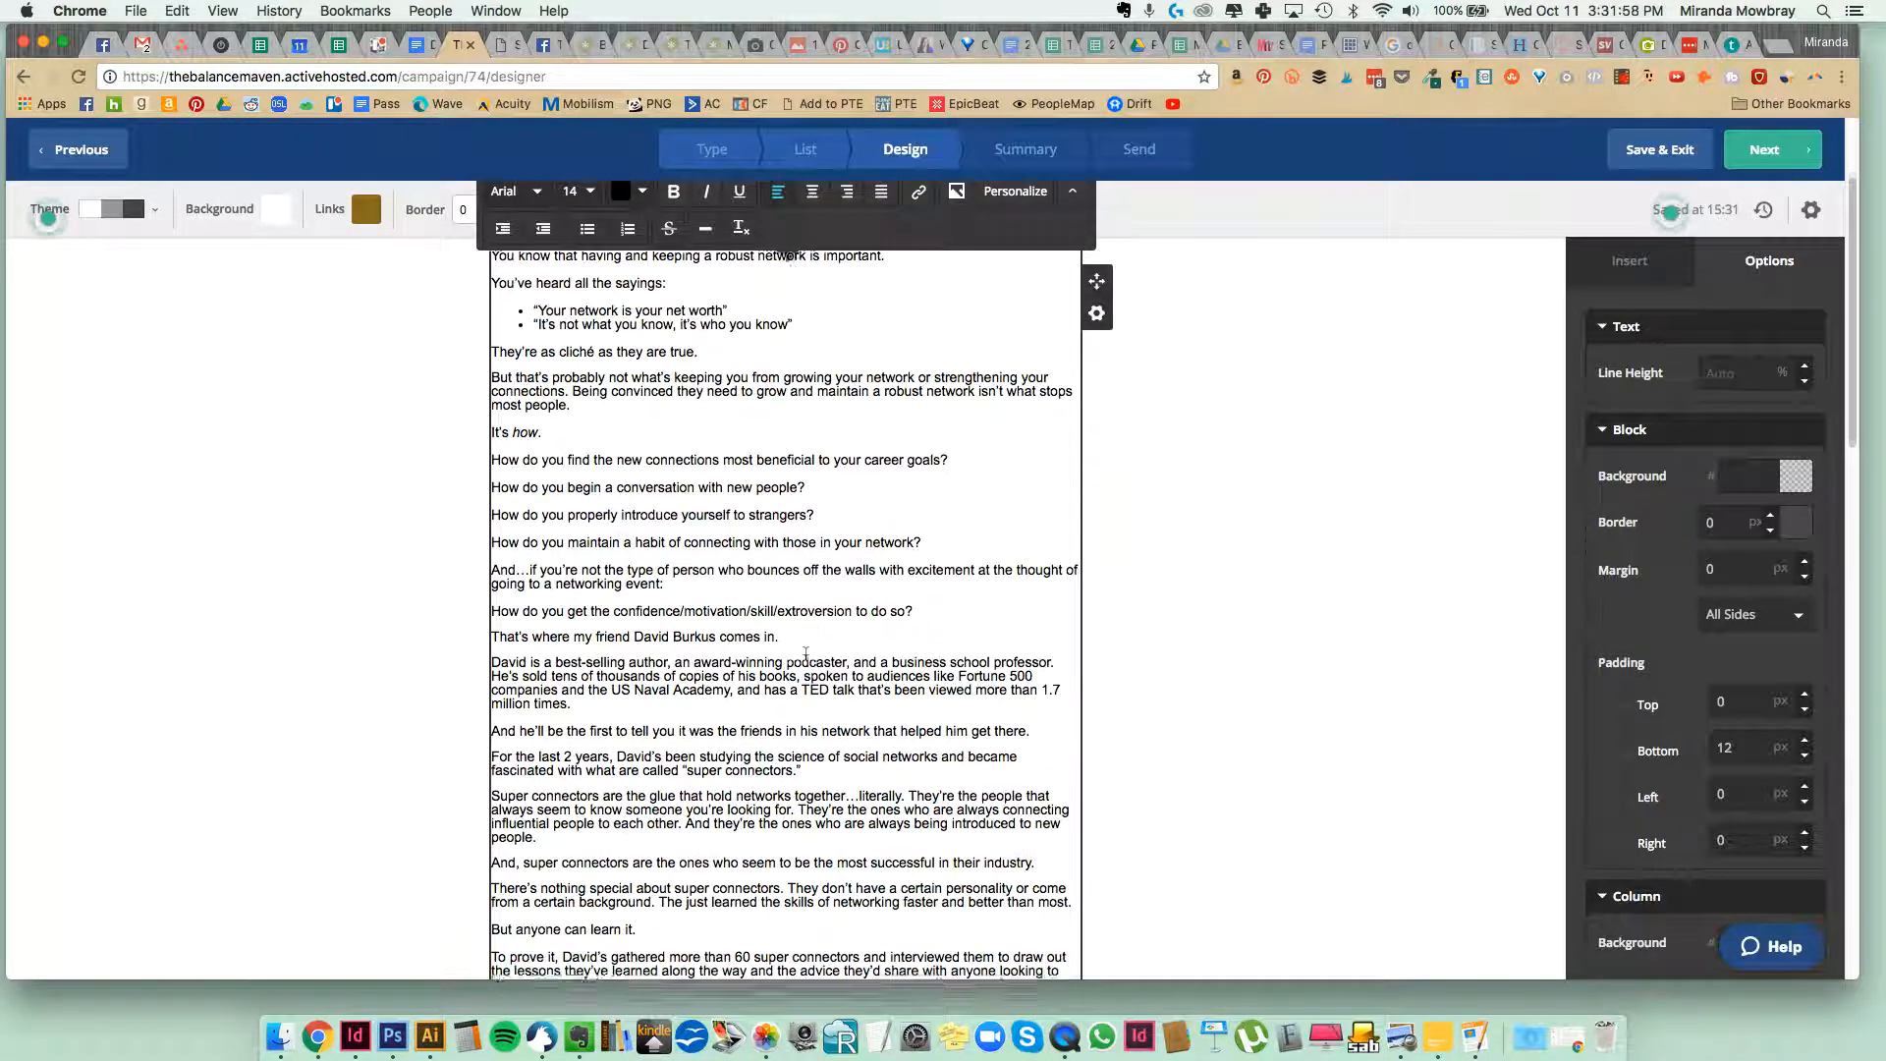
pyautogui.scroll(-1, 805, 653)
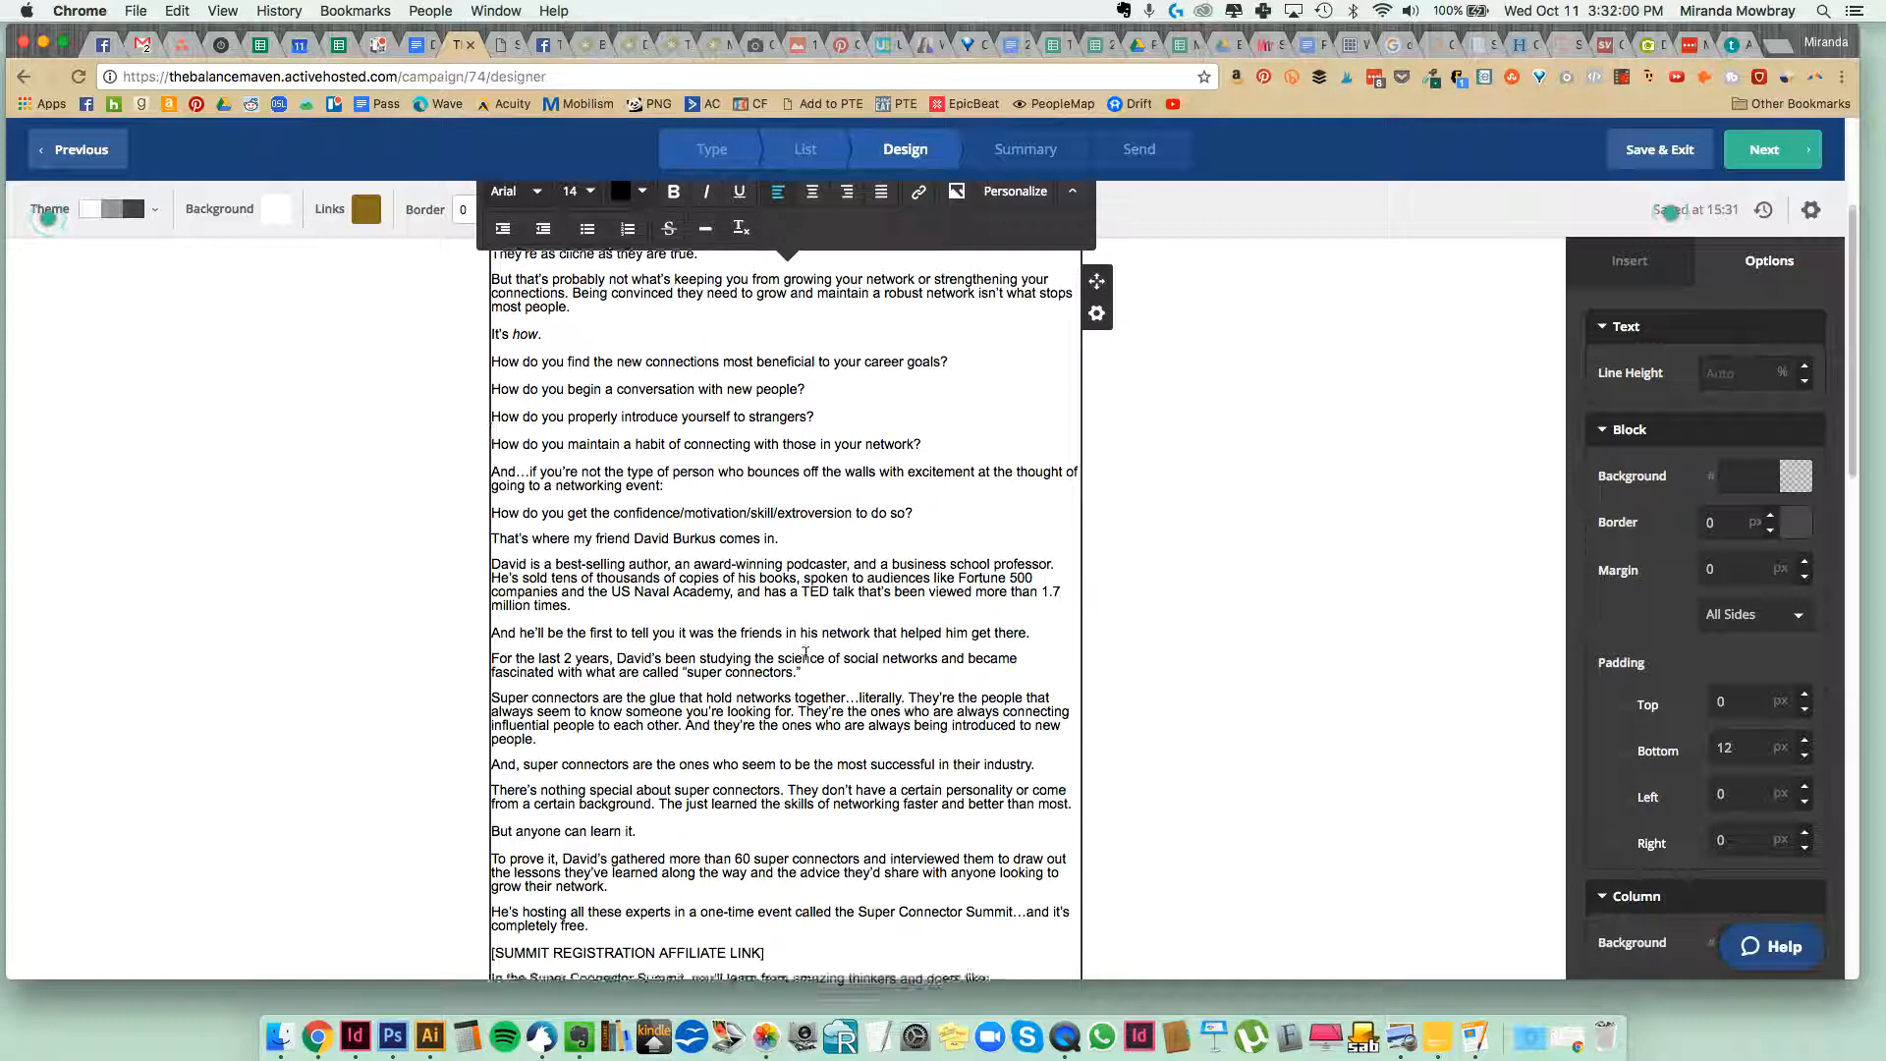
pyautogui.scroll(-3, 799, 659)
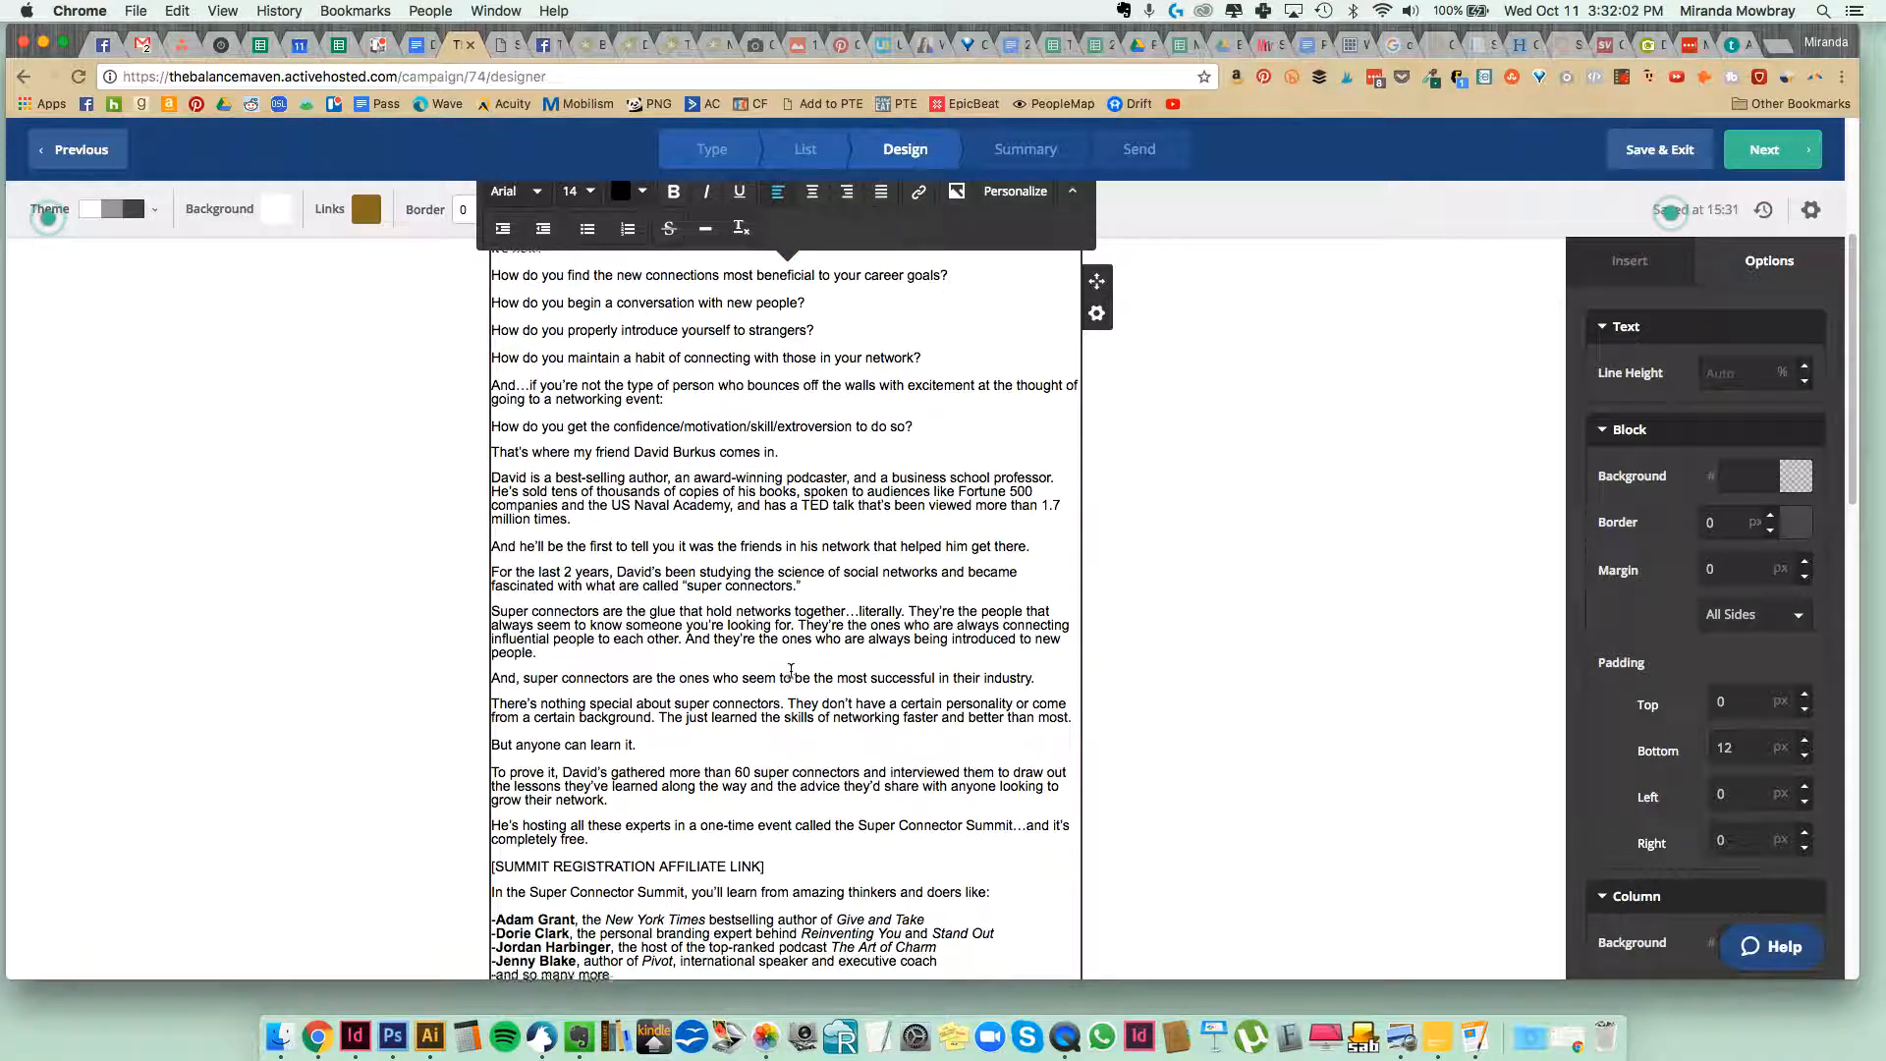
pyautogui.scroll(-2, 791, 670)
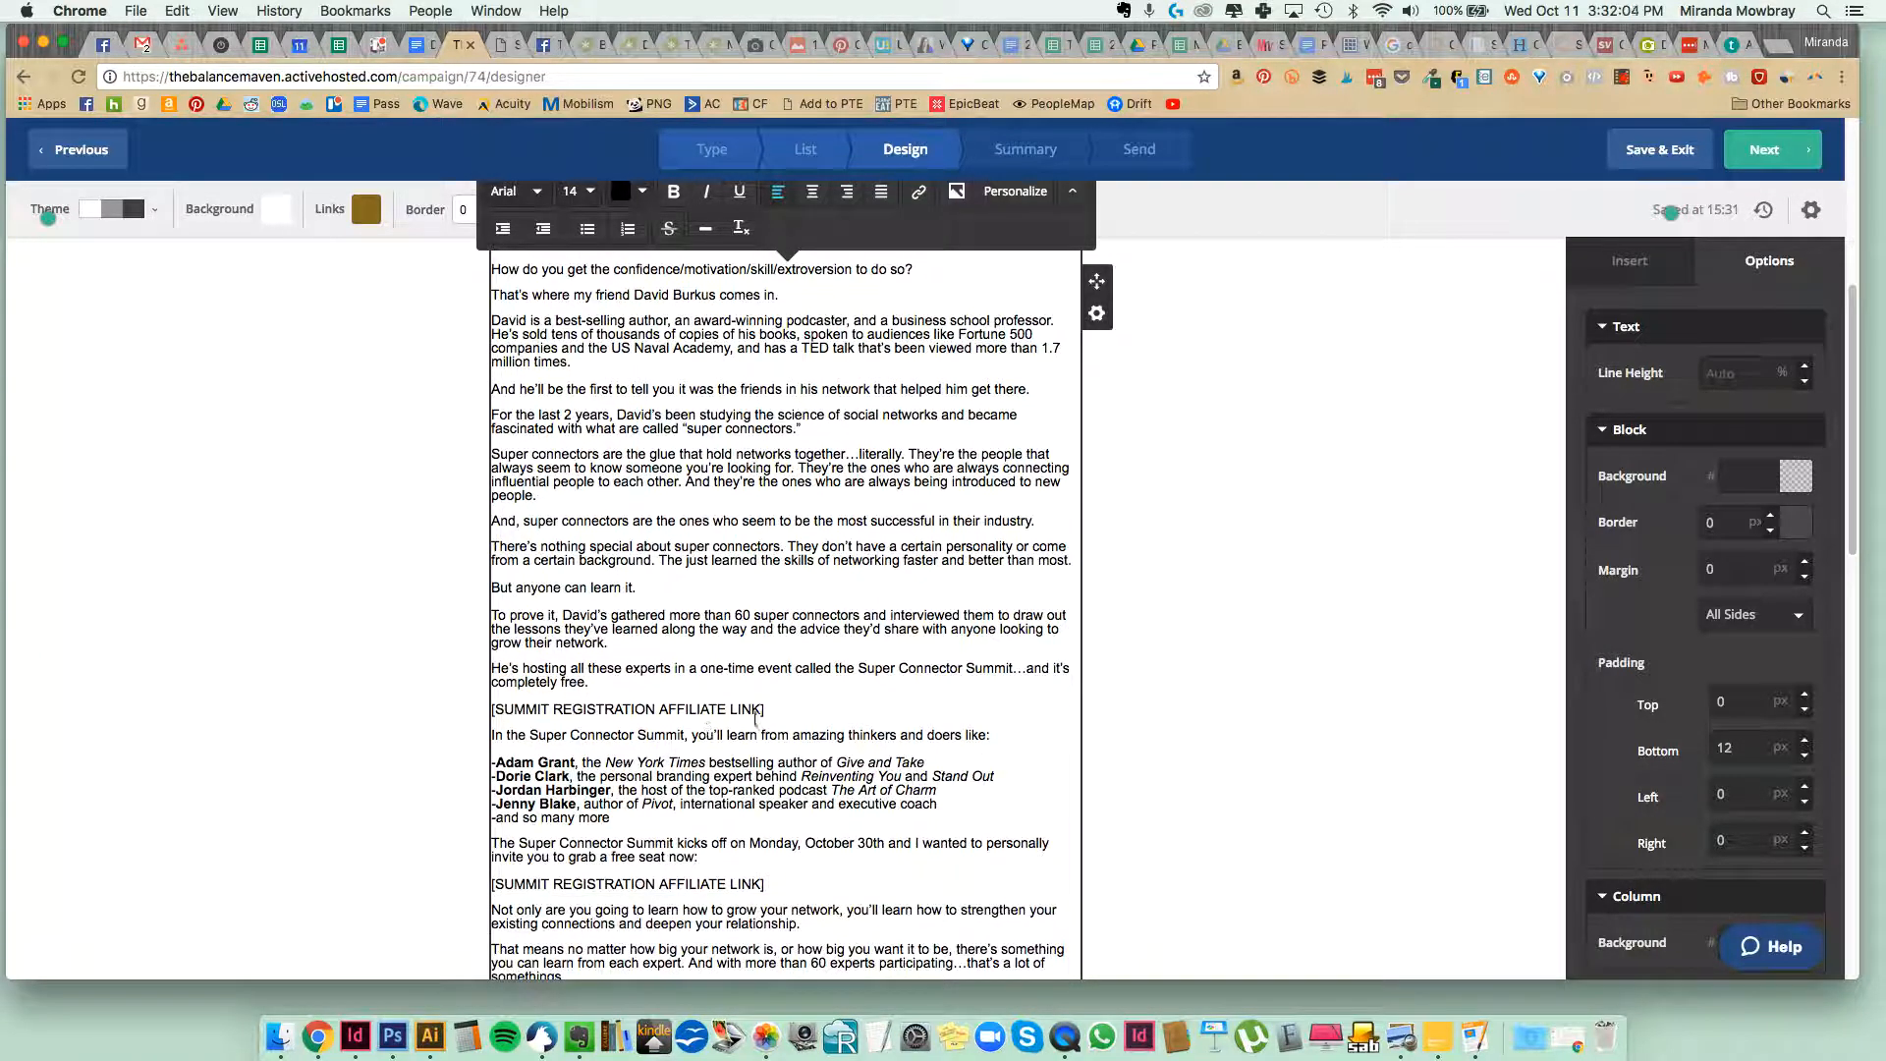
pyautogui.moveTo(769, 709); pyautogui.dragTo(489, 710)
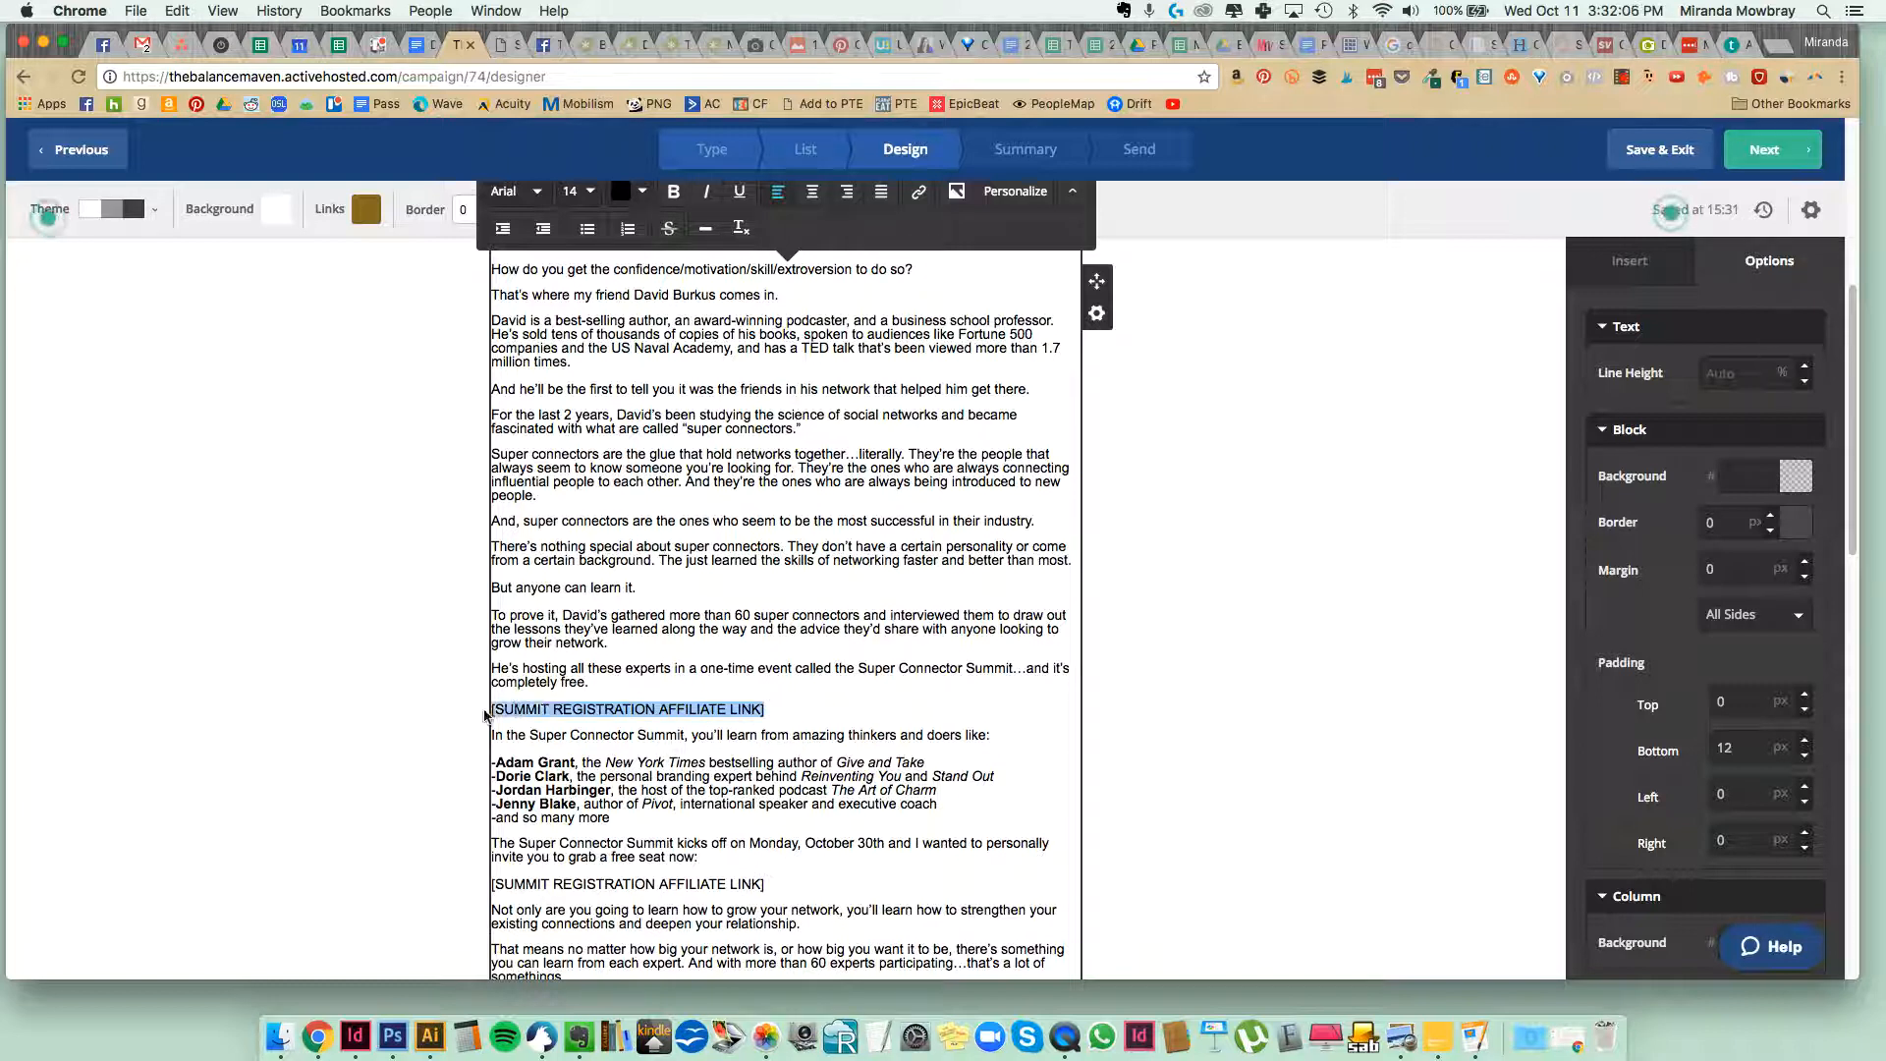
pyautogui.scroll(-5, 620, 741)
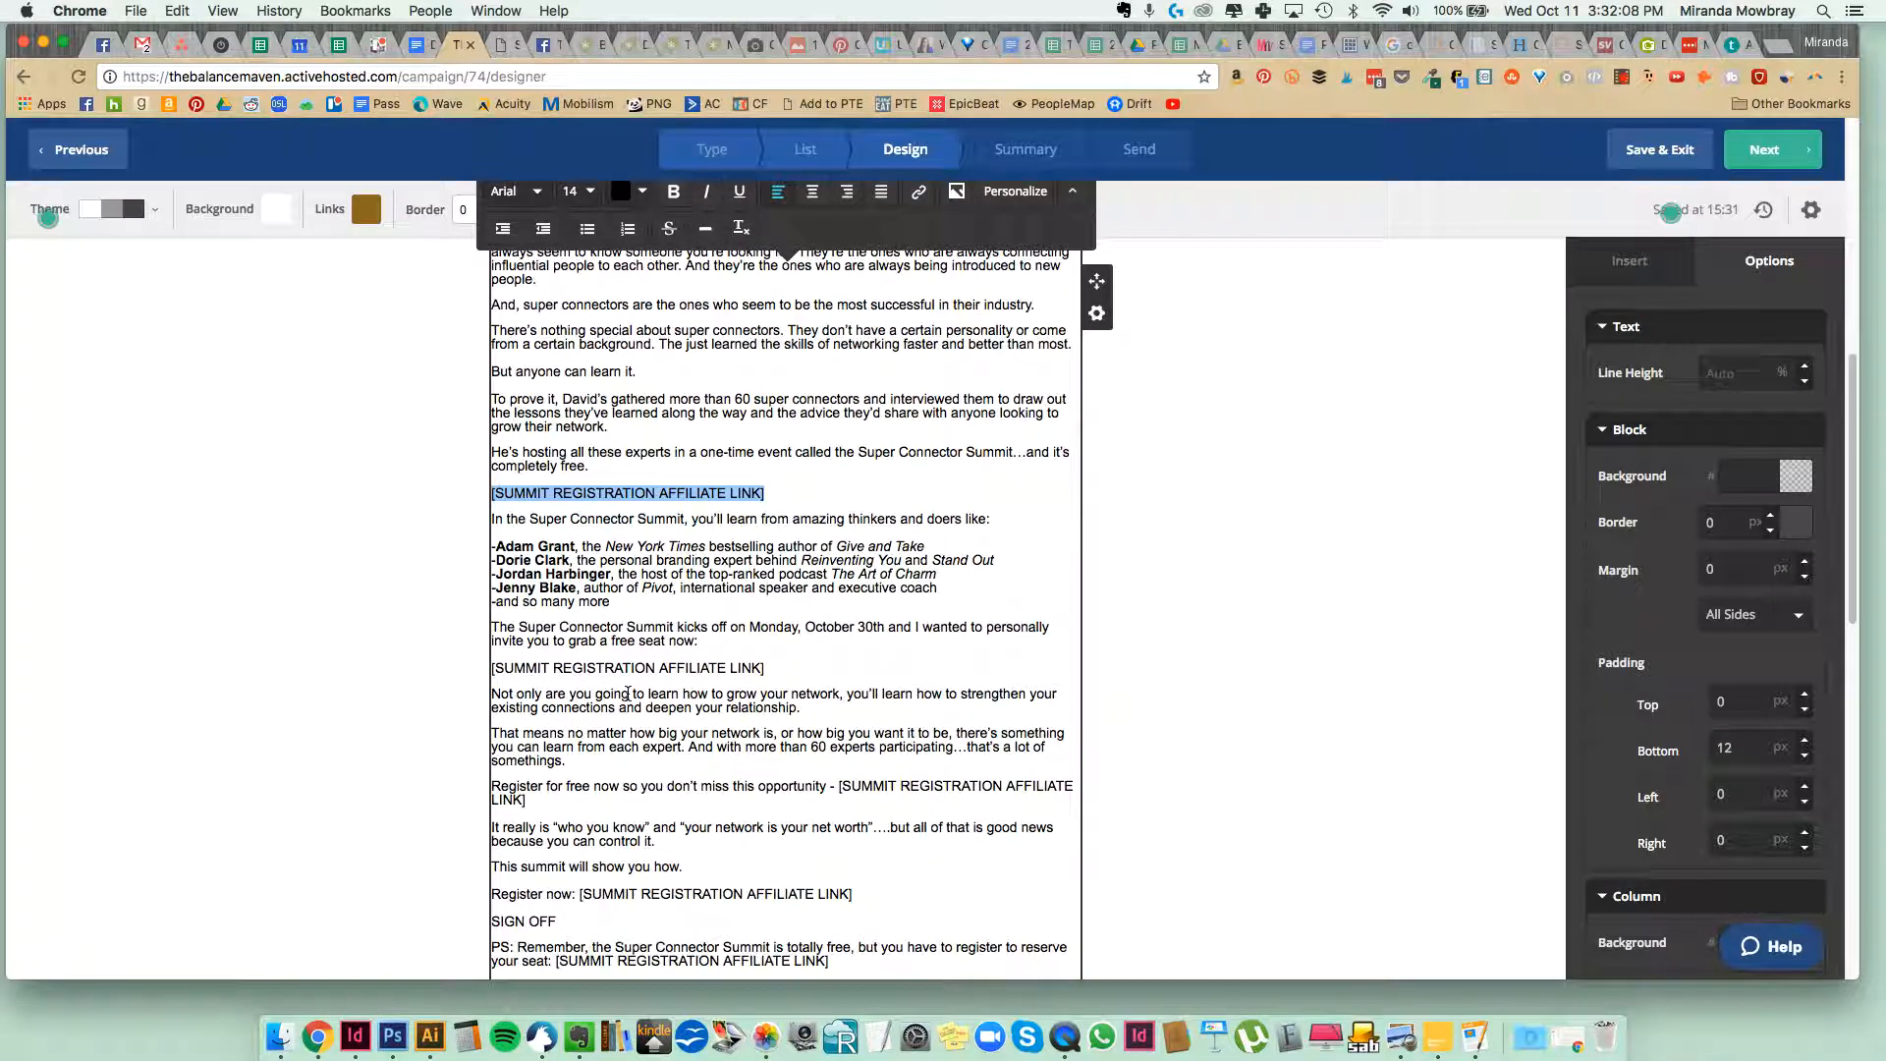
pyautogui.scroll(-2, 629, 644)
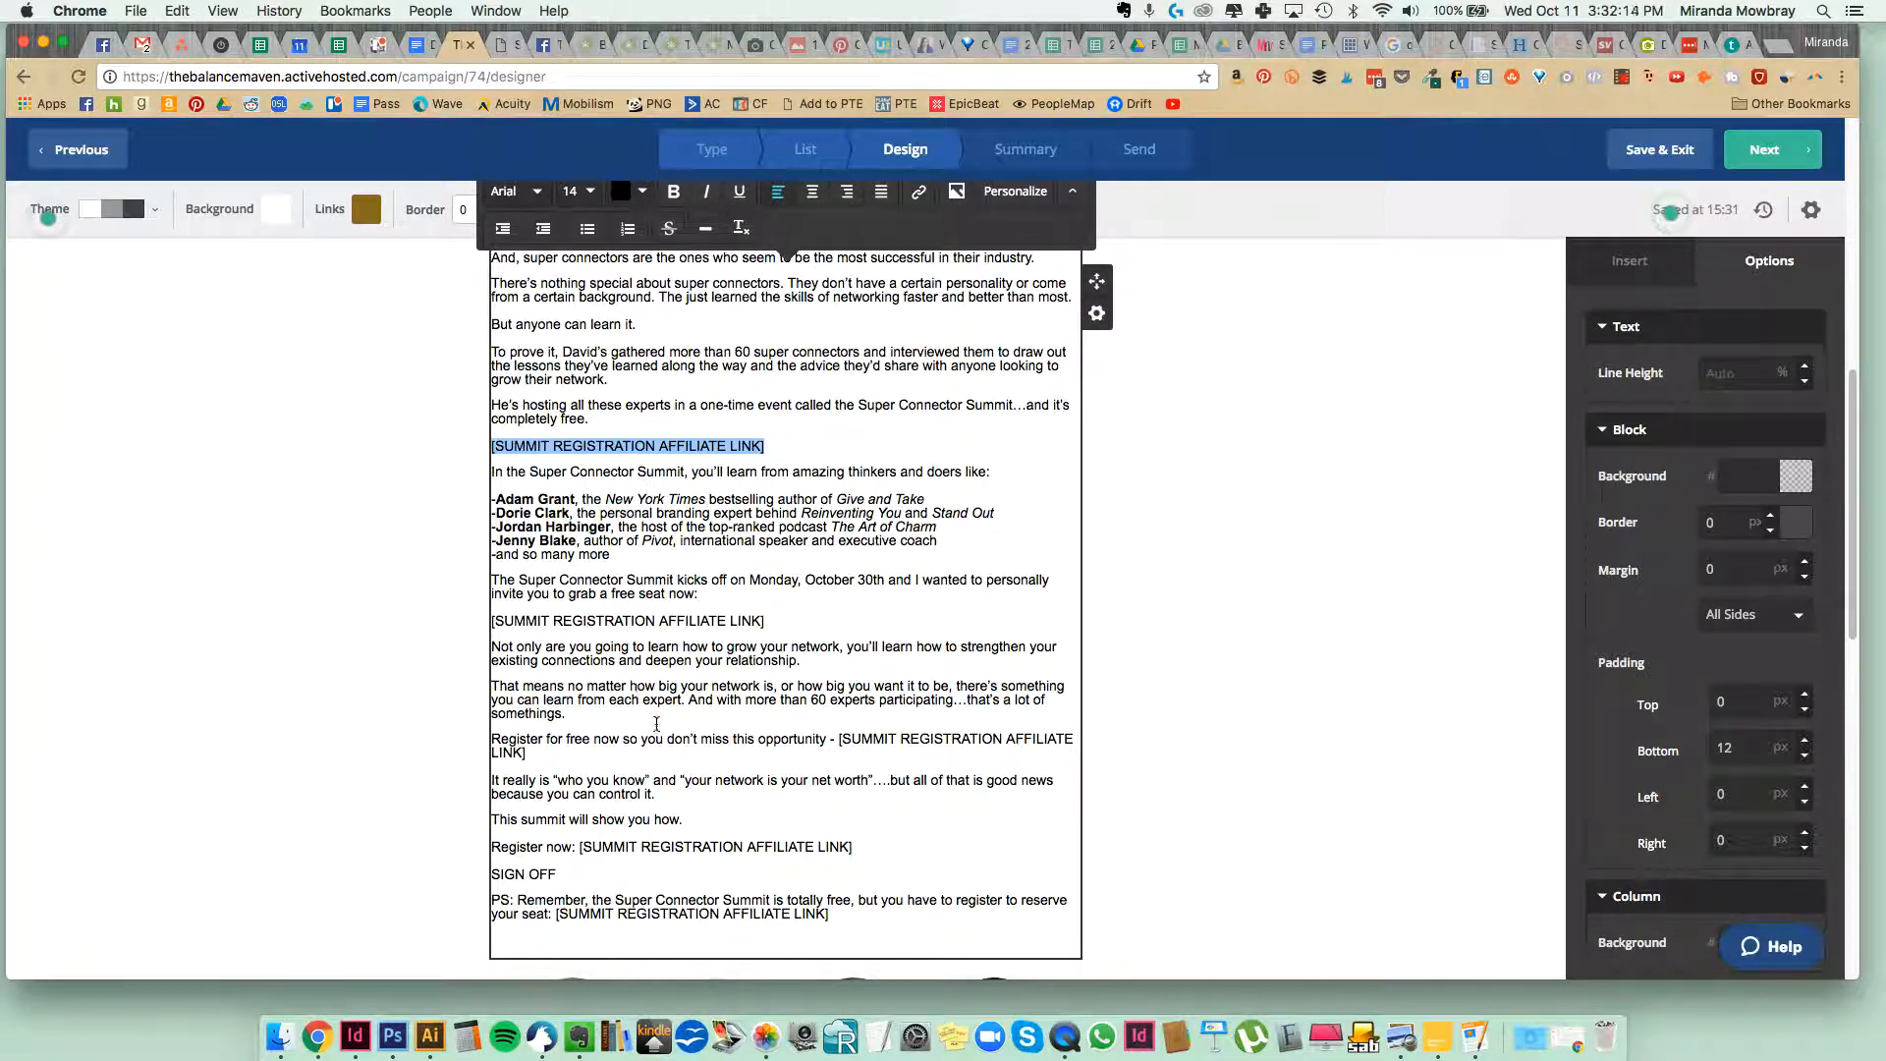
pyautogui.moveTo(836, 912); pyautogui.dragTo(481, 469)
pyautogui.press('super+c')
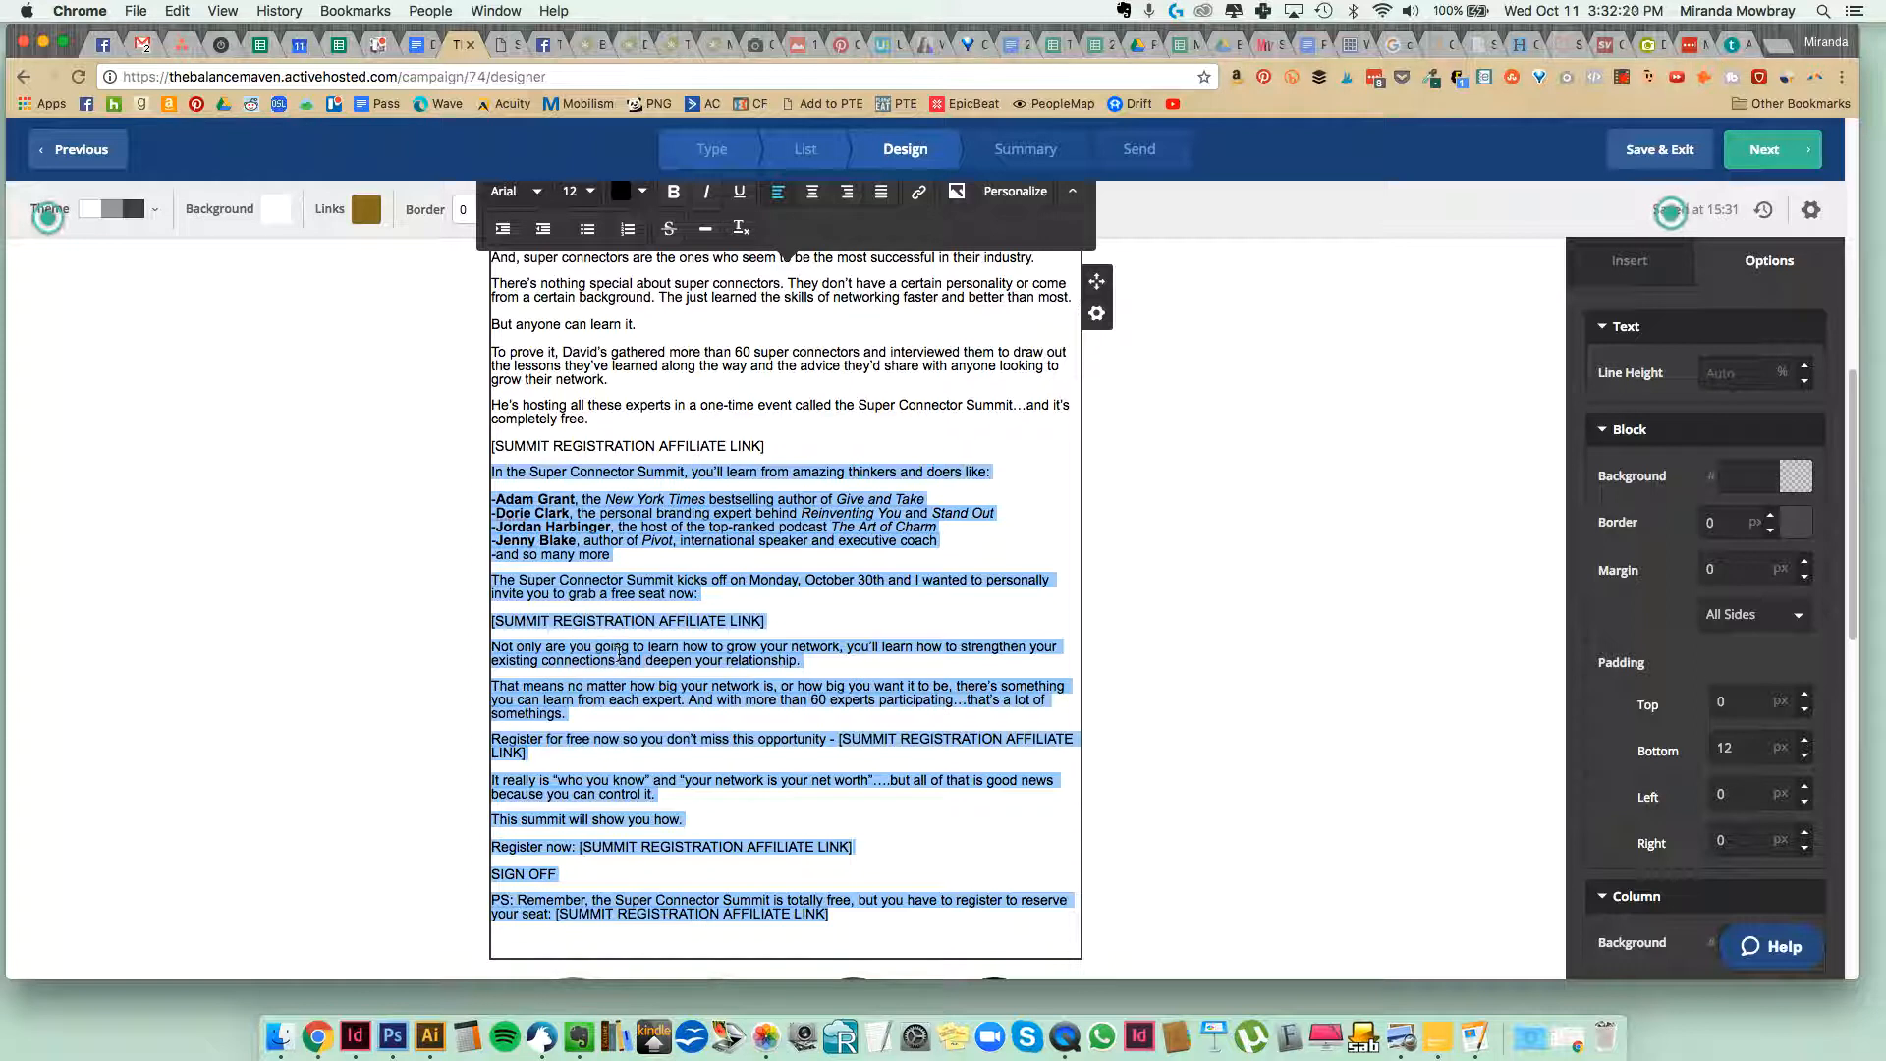
pyautogui.press('BackSpace')
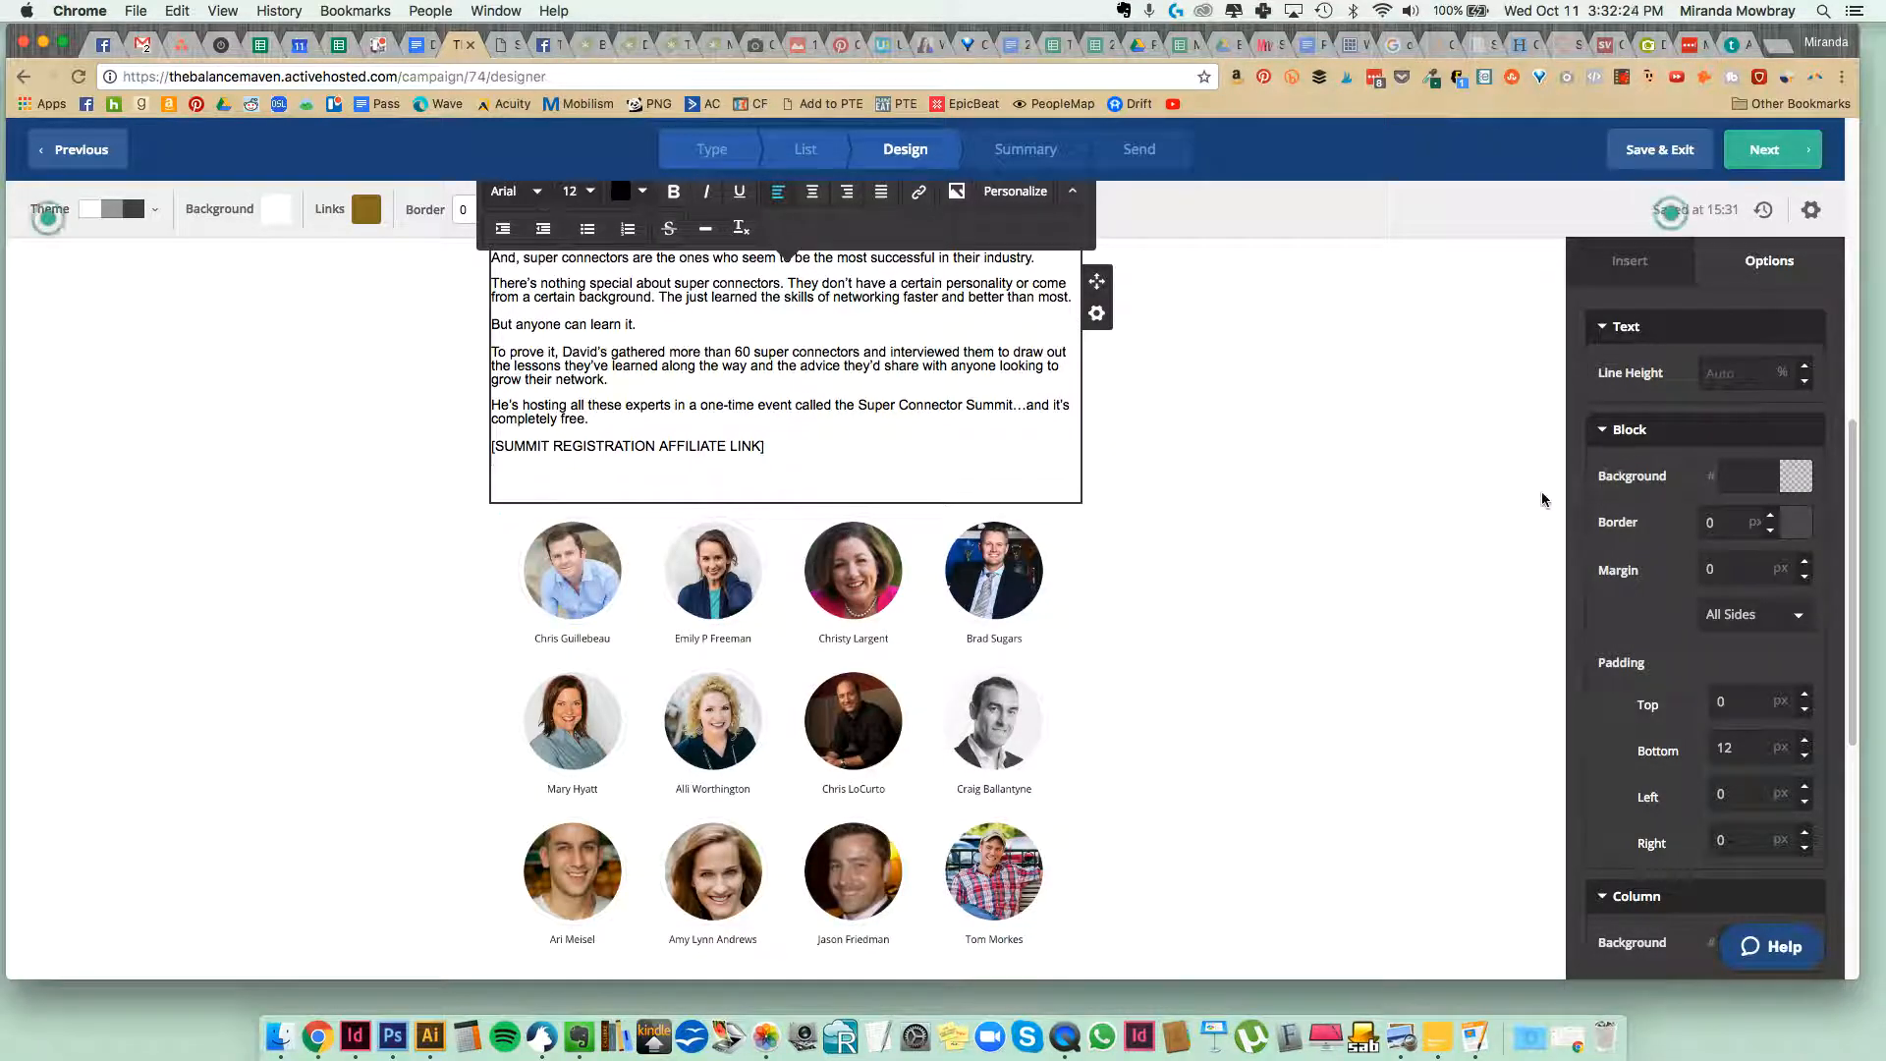
pyautogui.moveTo(766, 448); pyautogui.dragTo(492, 437)
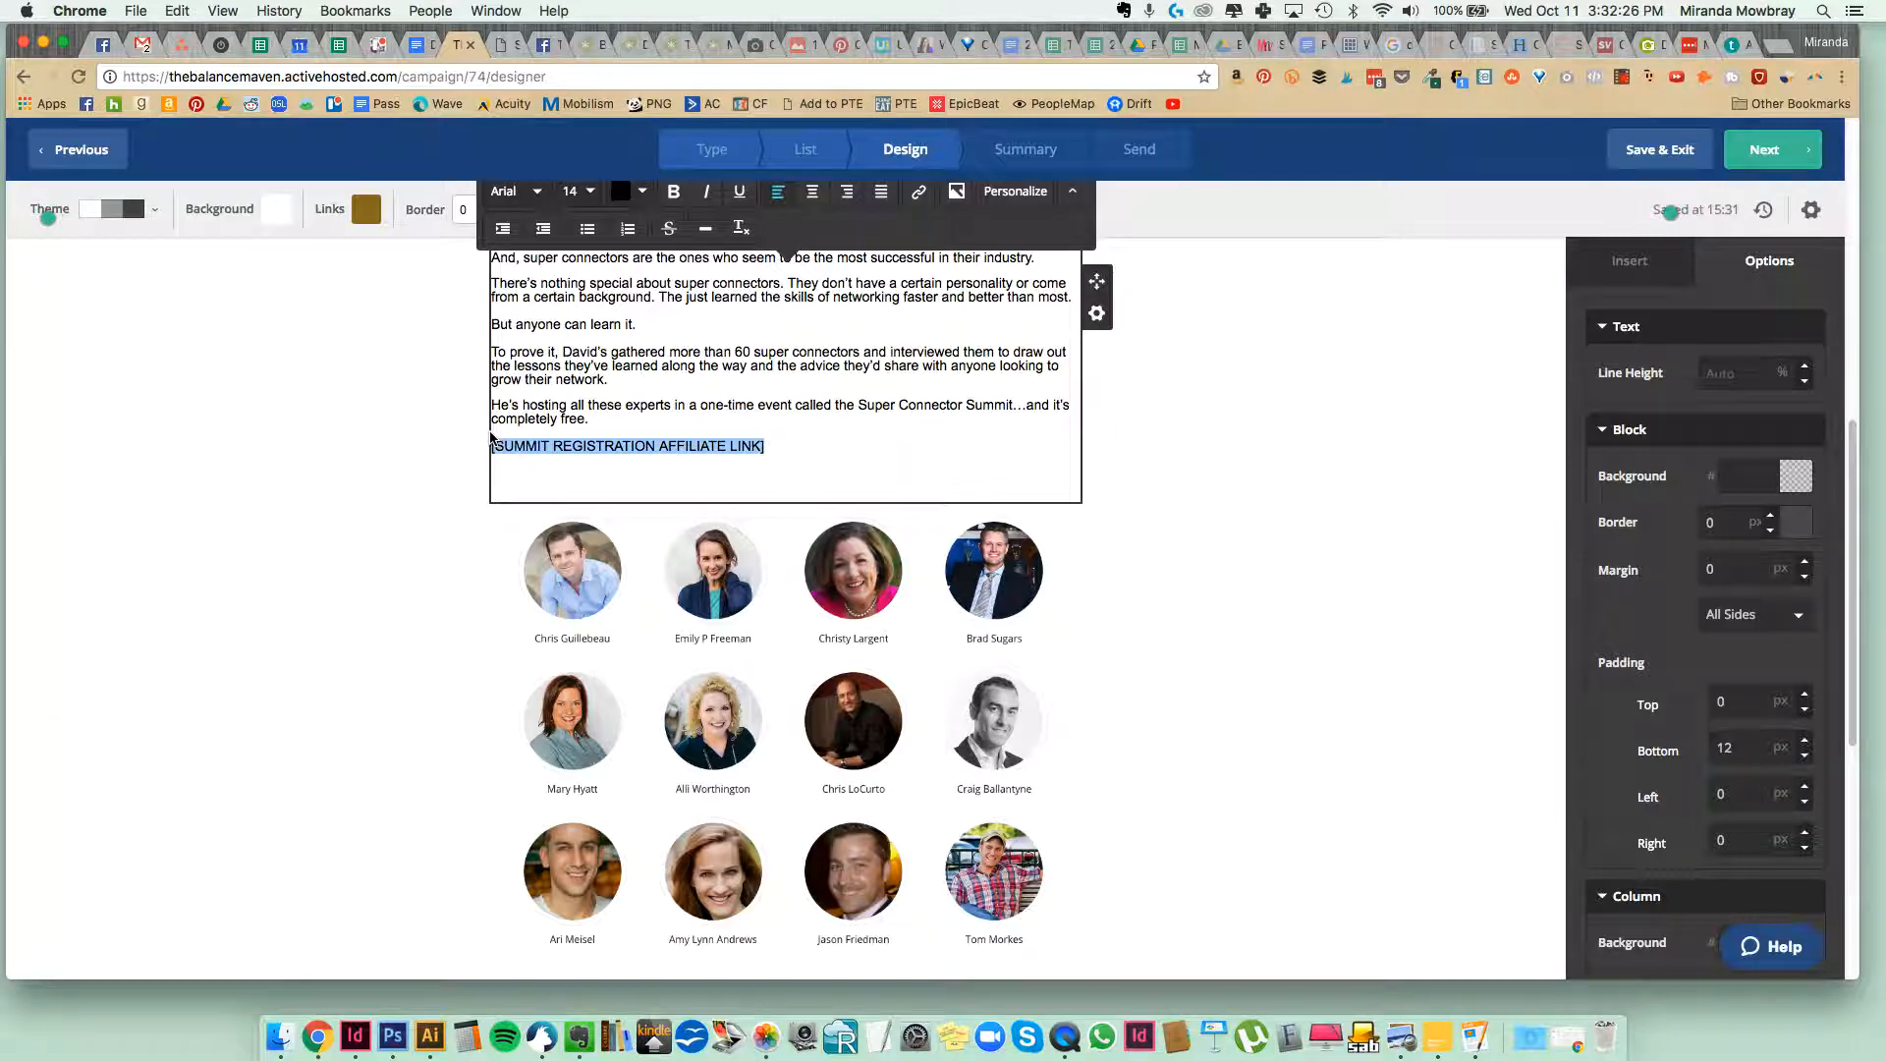
pyautogui.press('BackSpace')
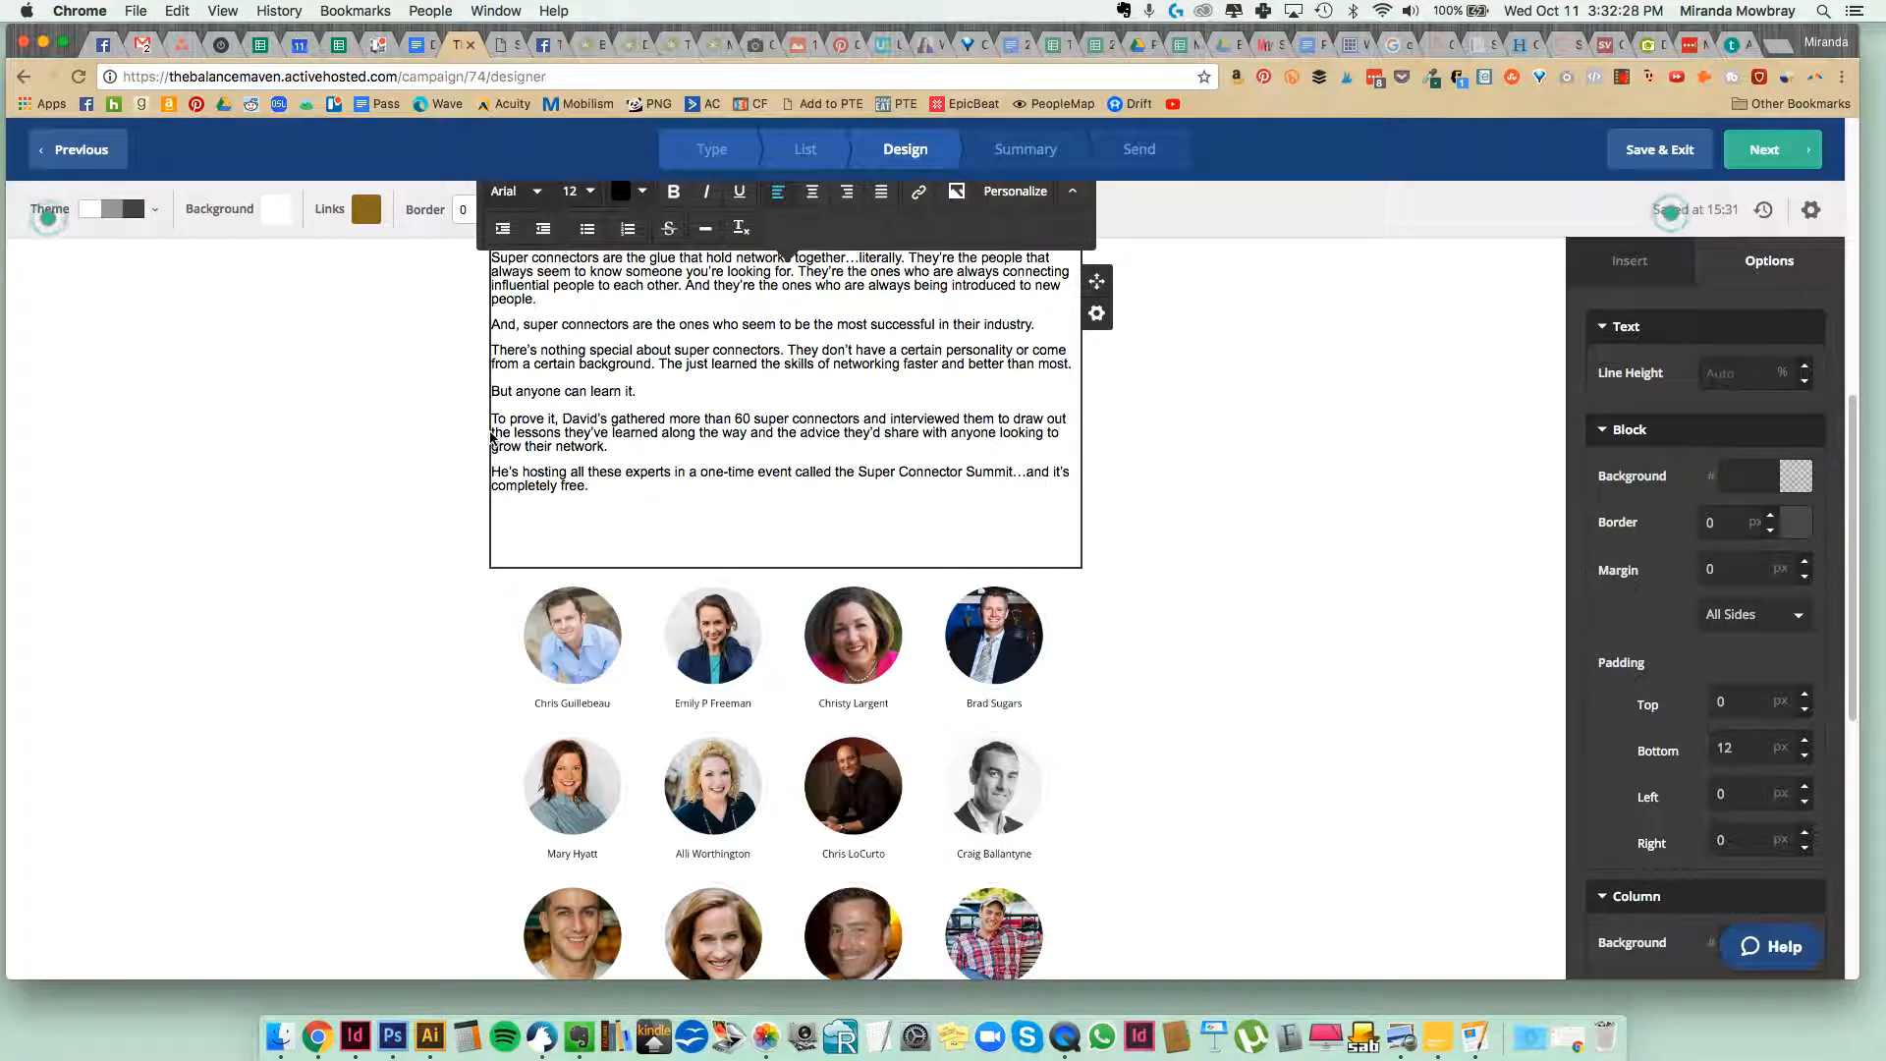
# Add a new text block directly below the email body and paste the cut second half of the copy into it.
pyautogui.click(1311, 256)
pyautogui.moveTo(1657, 395); pyautogui.dragTo(756, 519)
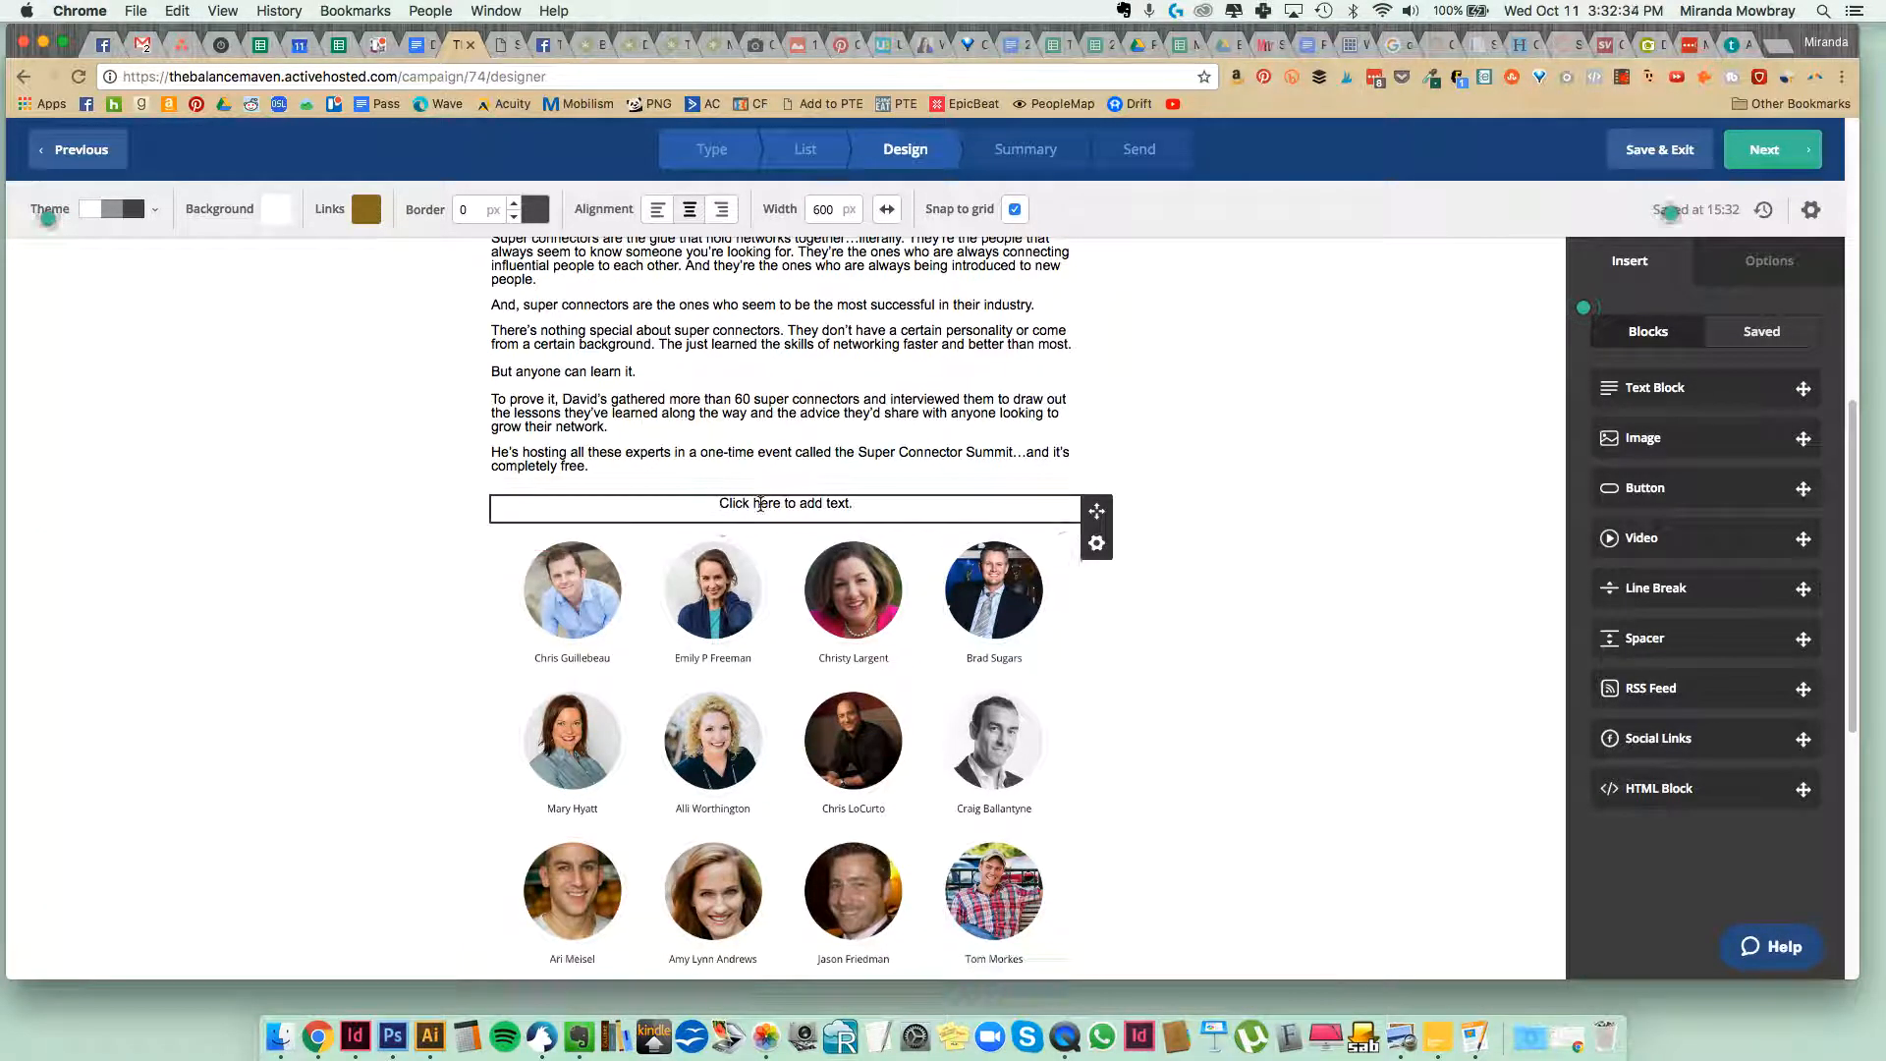
pyautogui.click(760, 504)
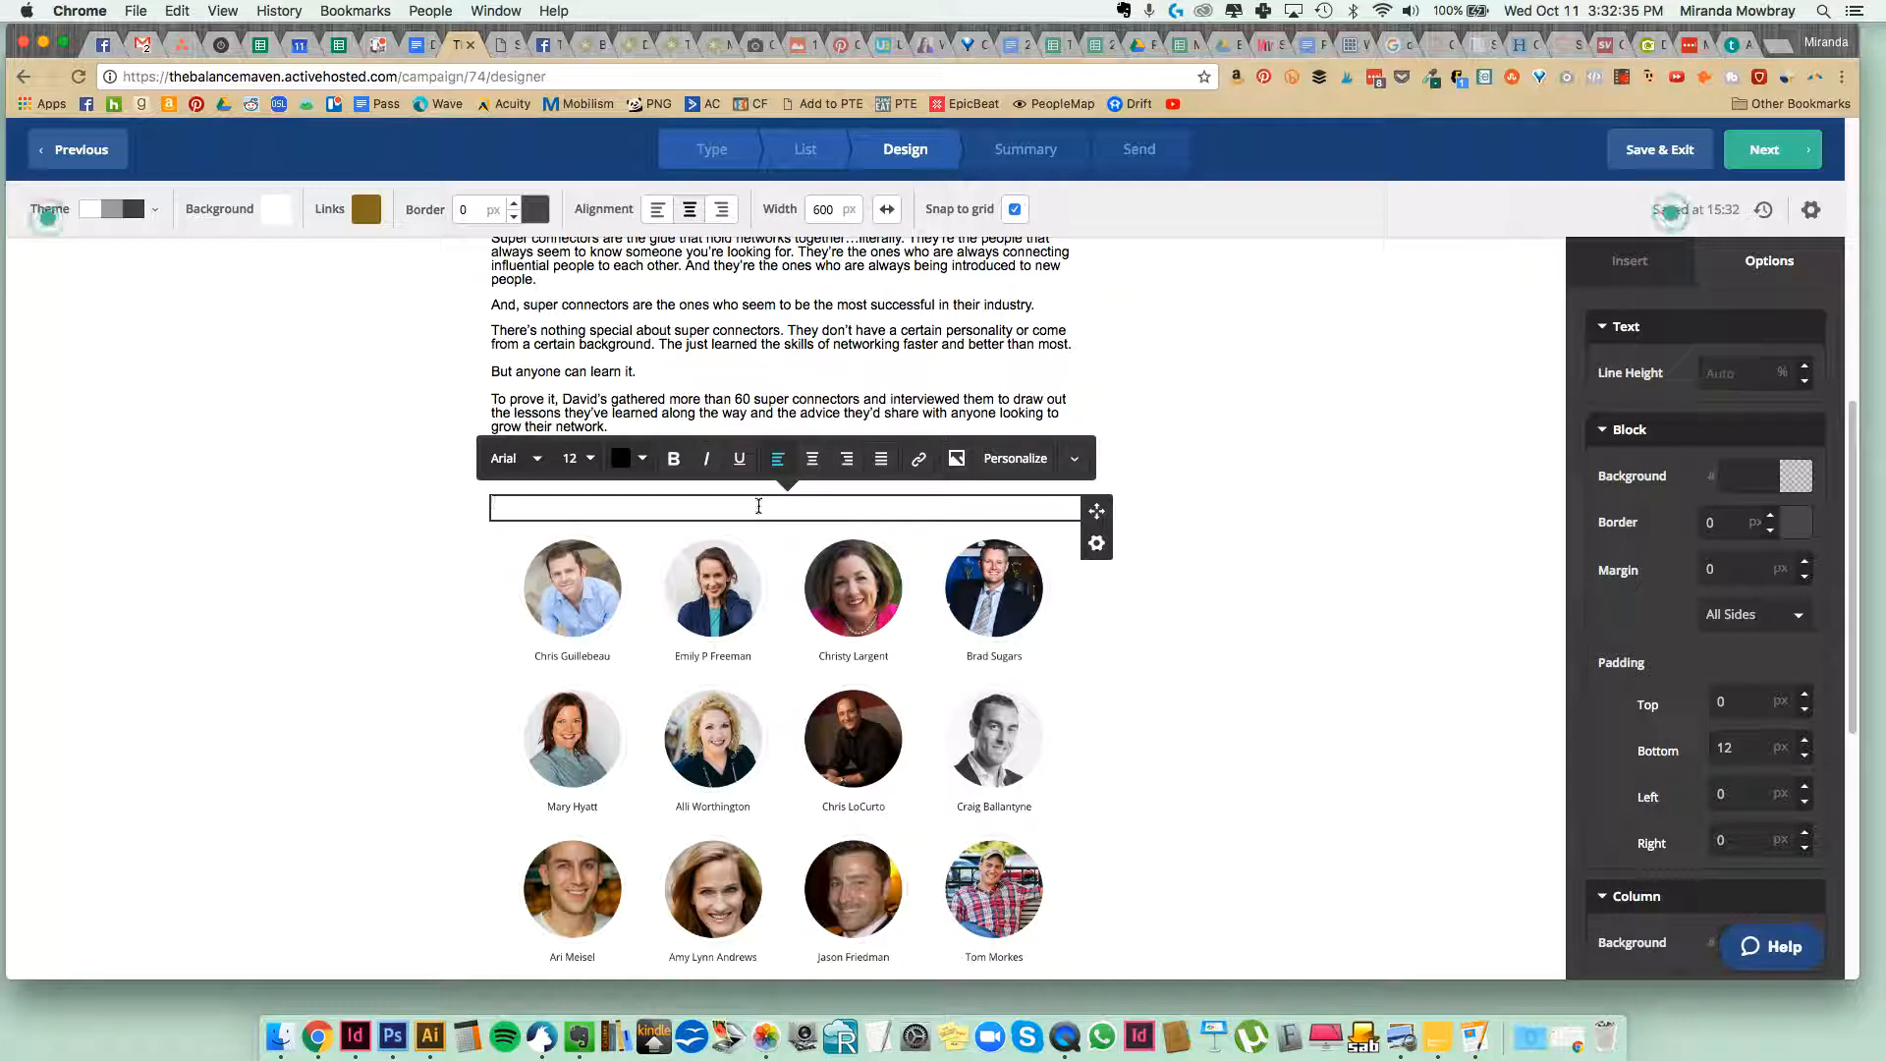
pyautogui.press('super+v')
pyautogui.click(665, 651)
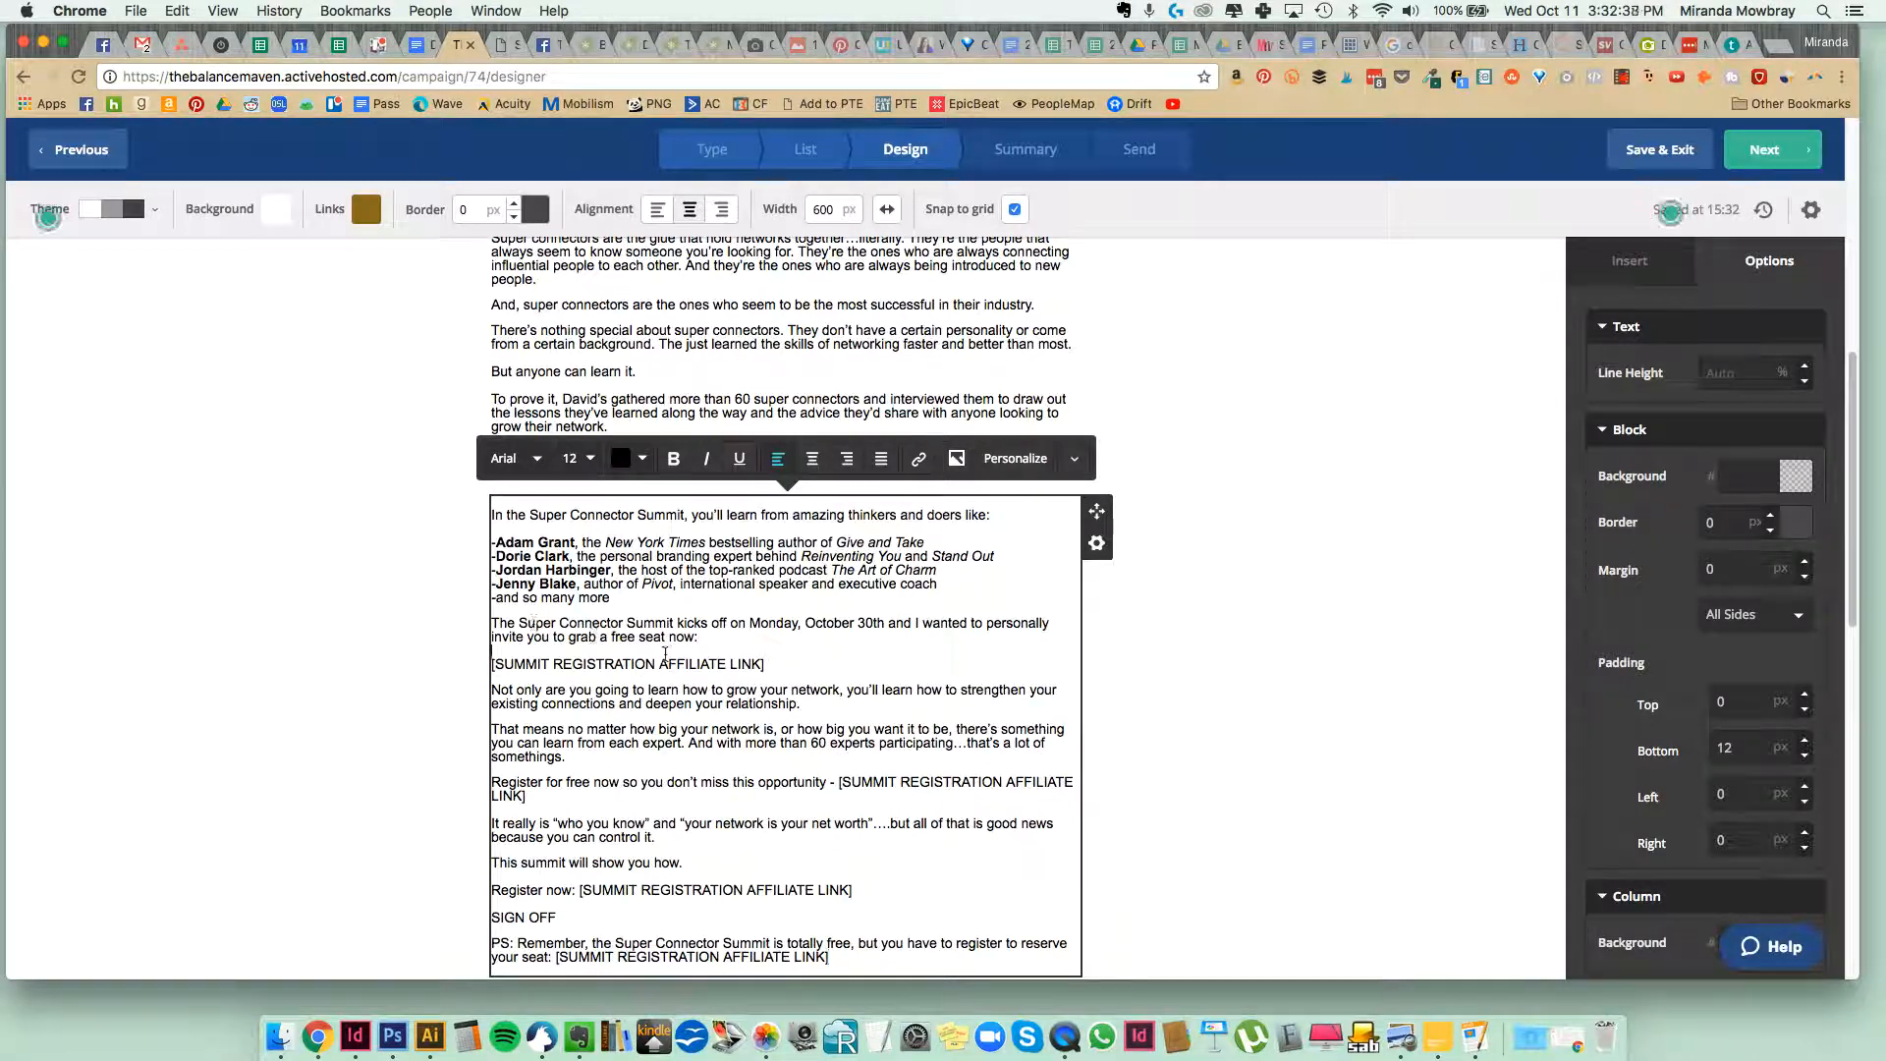
pyautogui.tripleClick(737, 783)
pyautogui.click(795, 821)
pyautogui.click(651, 376)
pyautogui.click(338, 556)
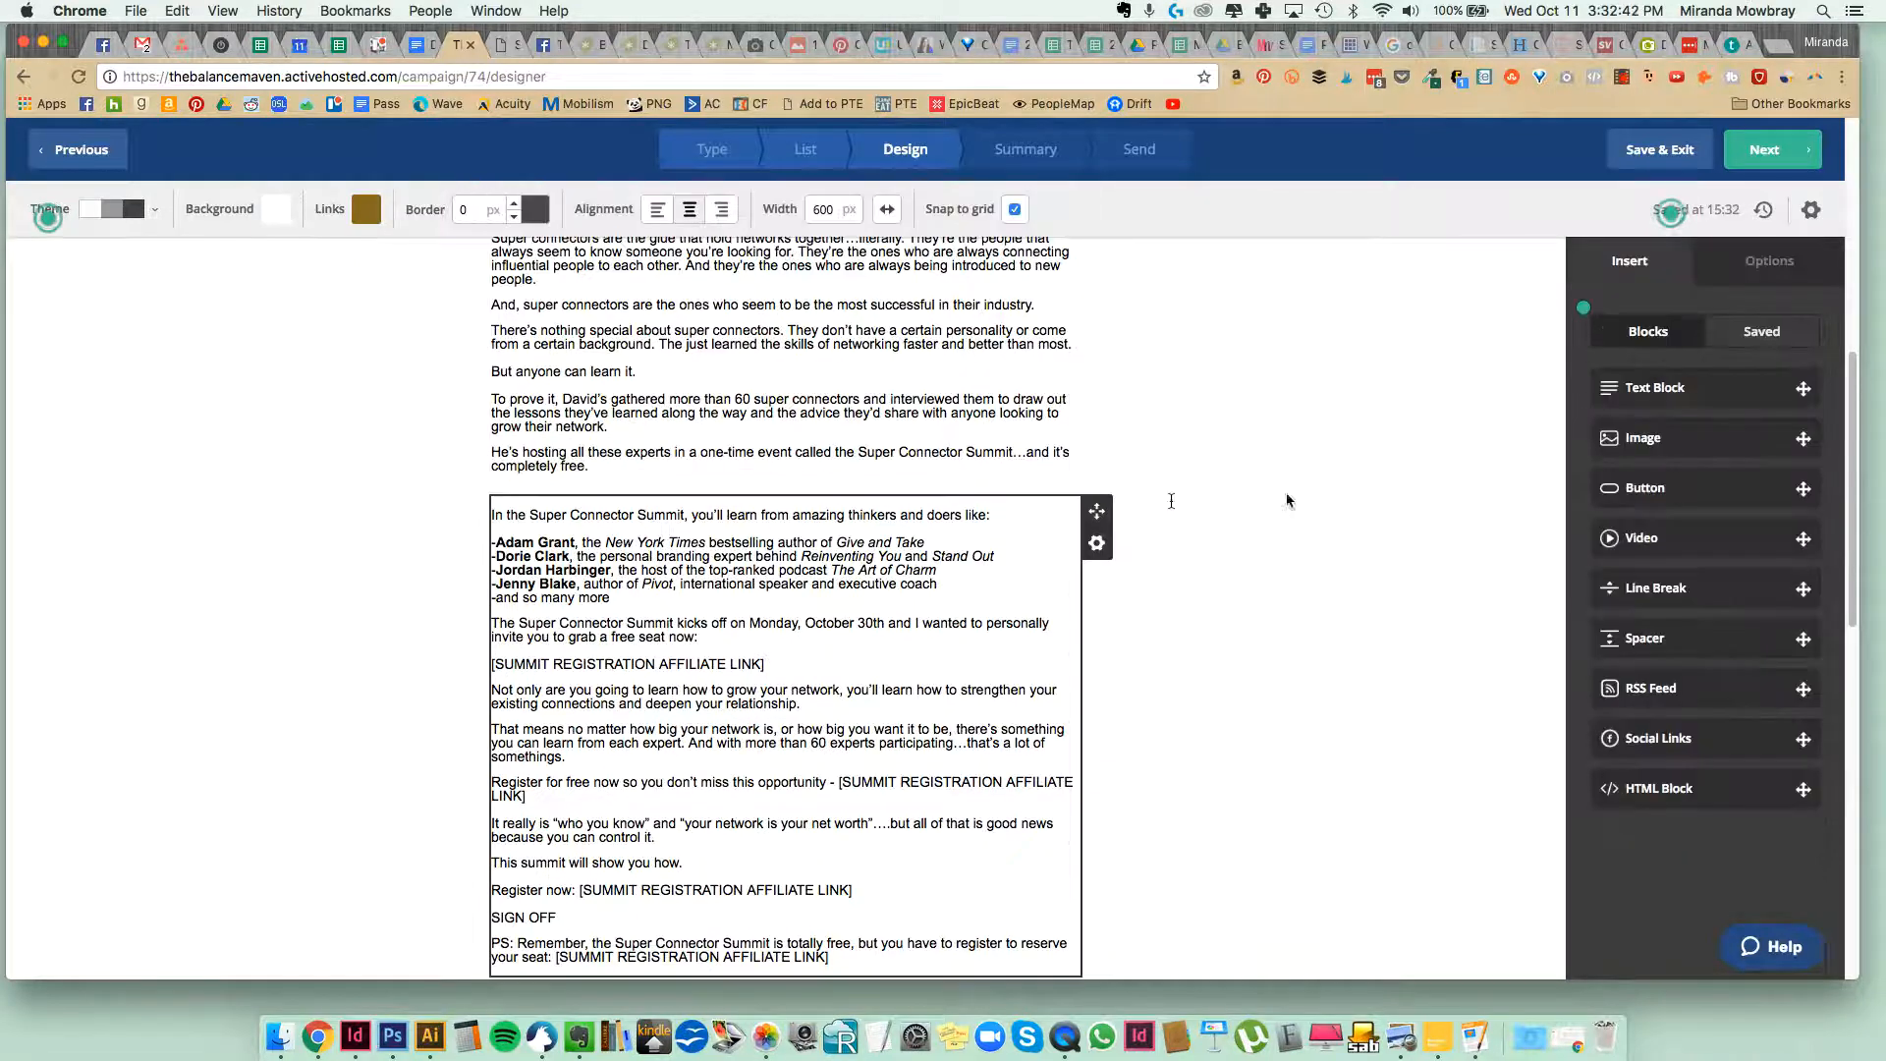
# Insert a button block between the two text blocks and label it "SIGN UP FOR THE SUMMIT!".
pyautogui.moveTo(1669, 488); pyautogui.dragTo(791, 501)
pyautogui.click(790, 528)
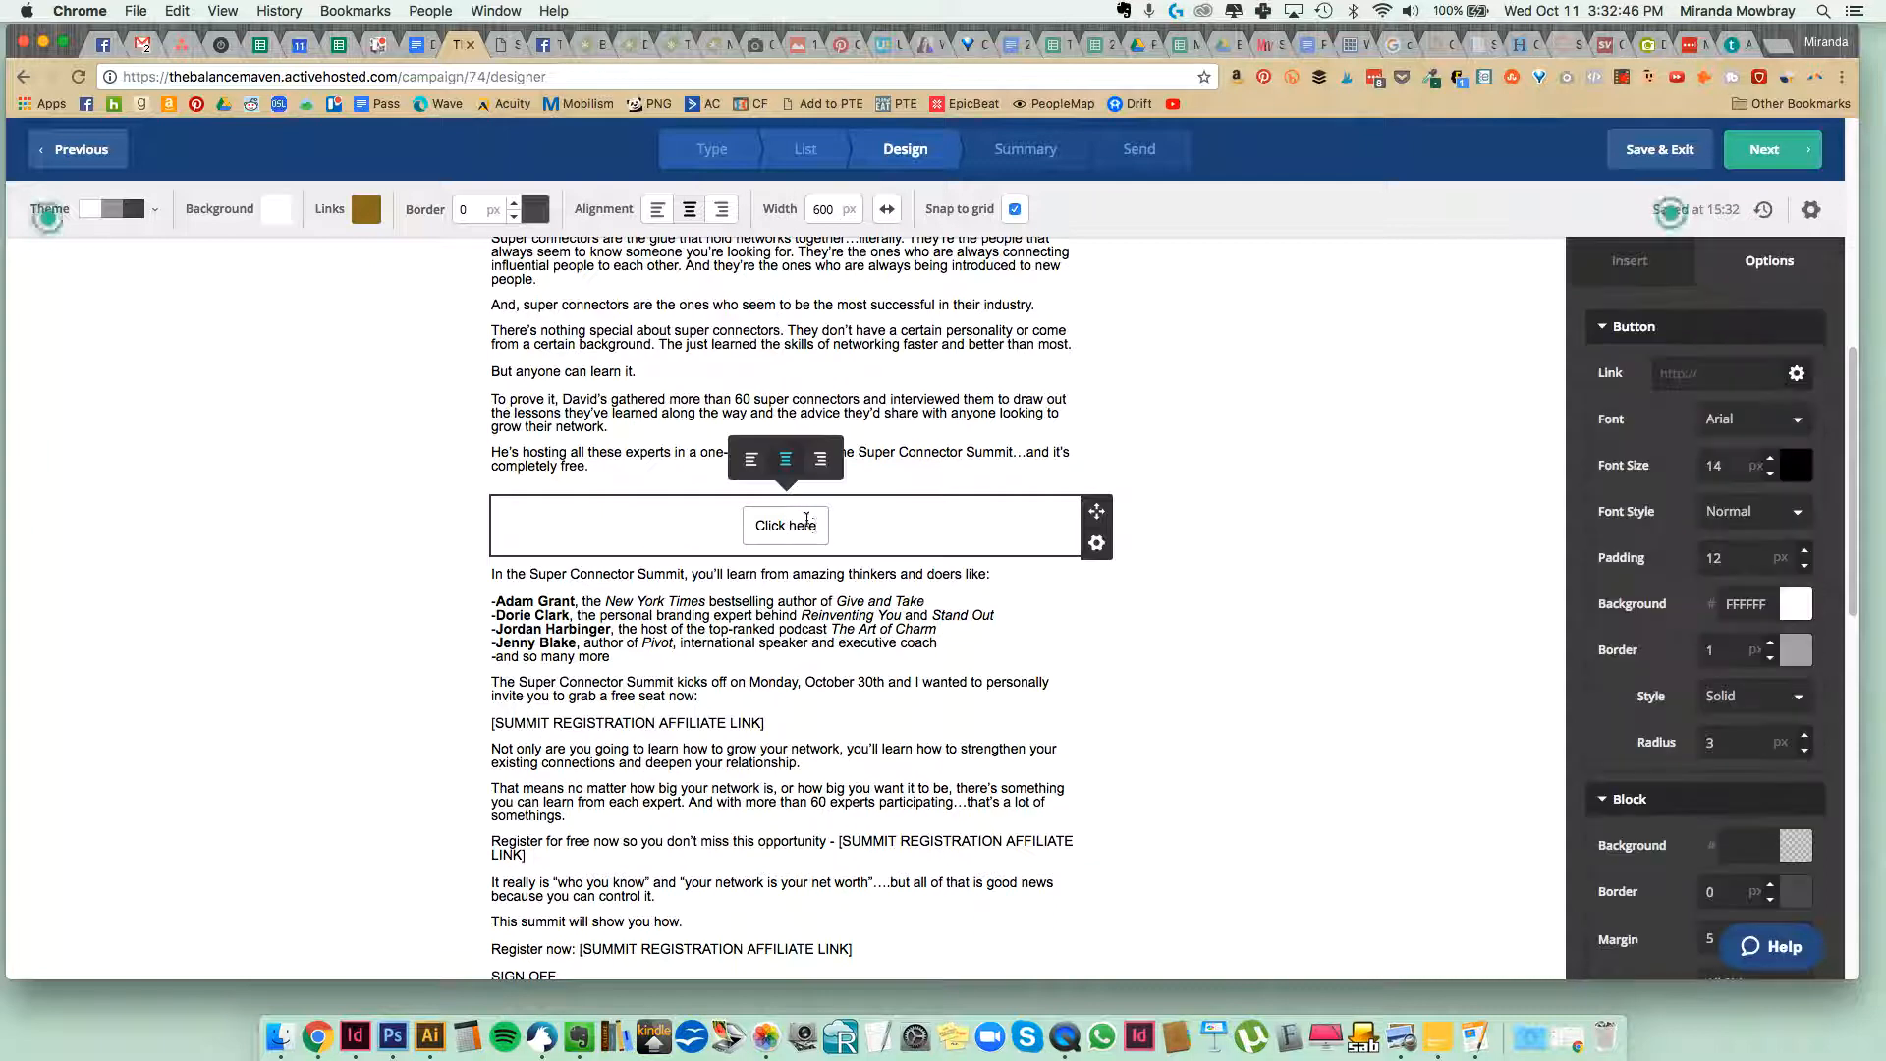
pyautogui.moveTo(818, 526); pyautogui.dragTo(739, 532)
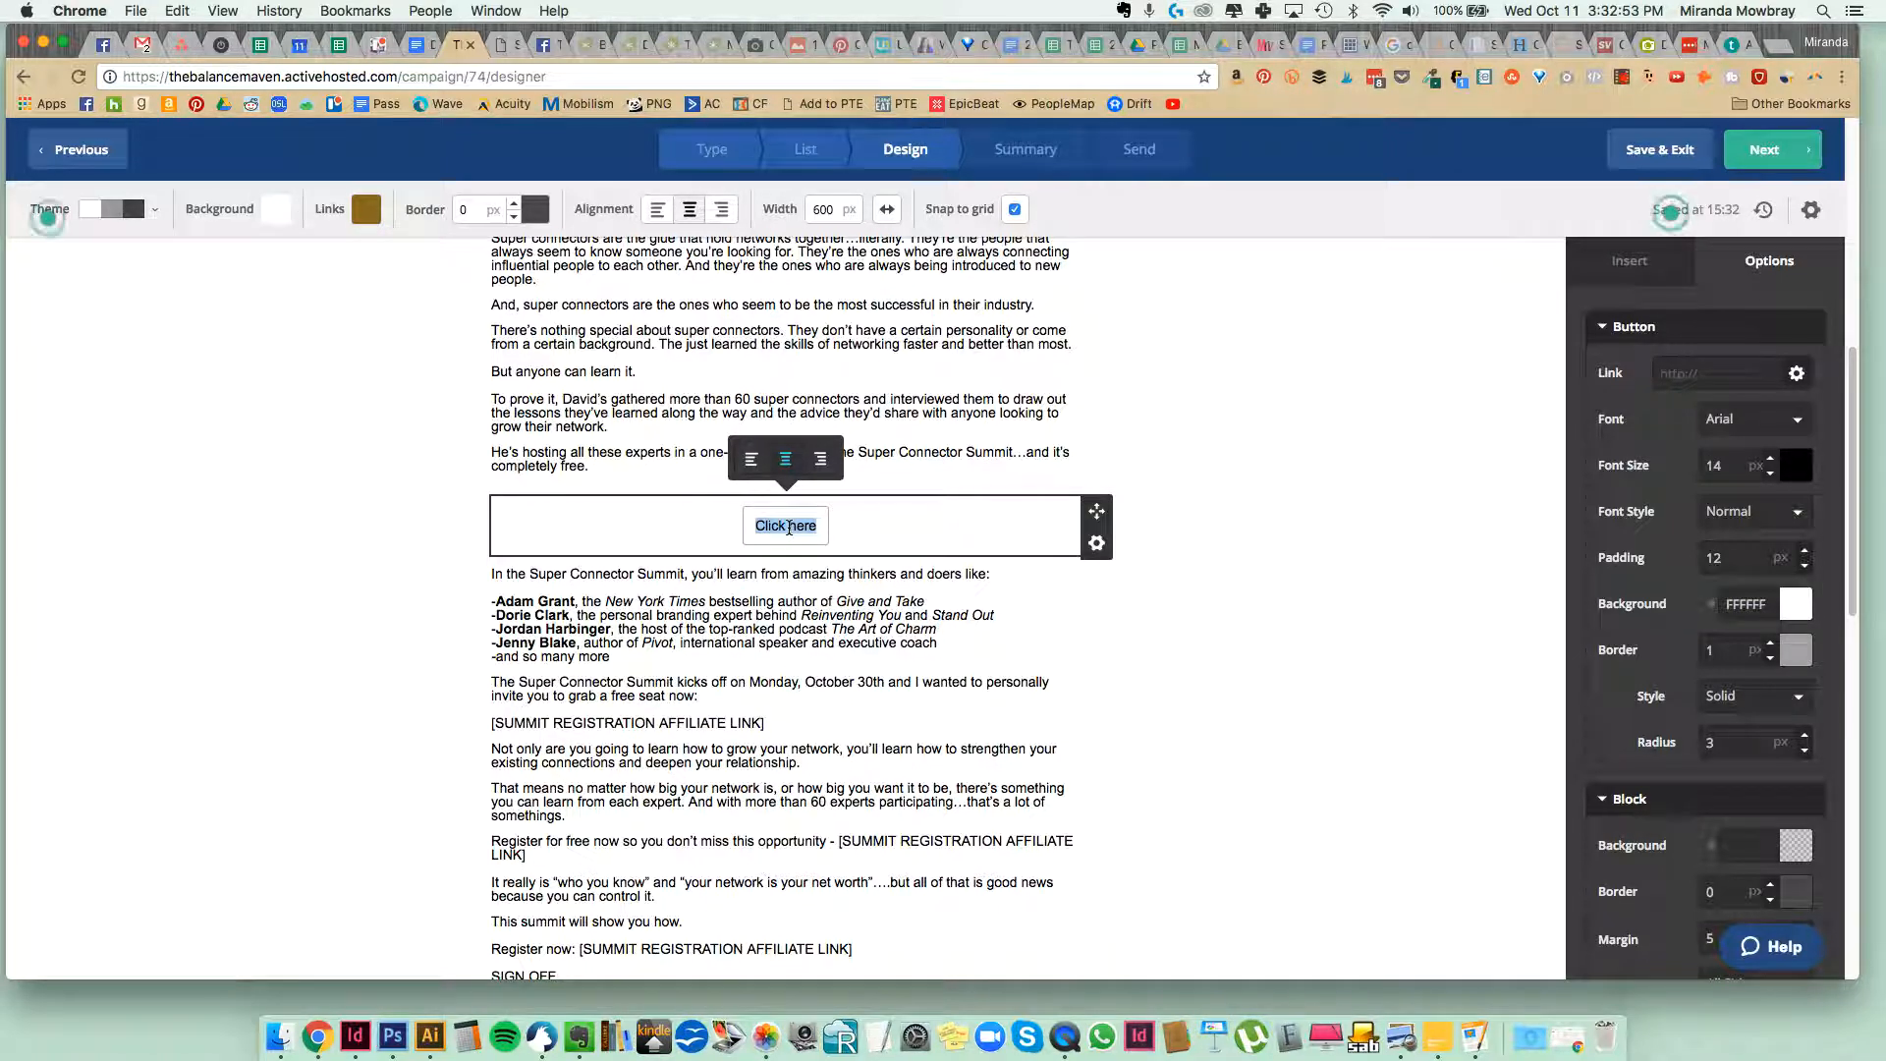
pyautogui.write('SIGN UP FO')
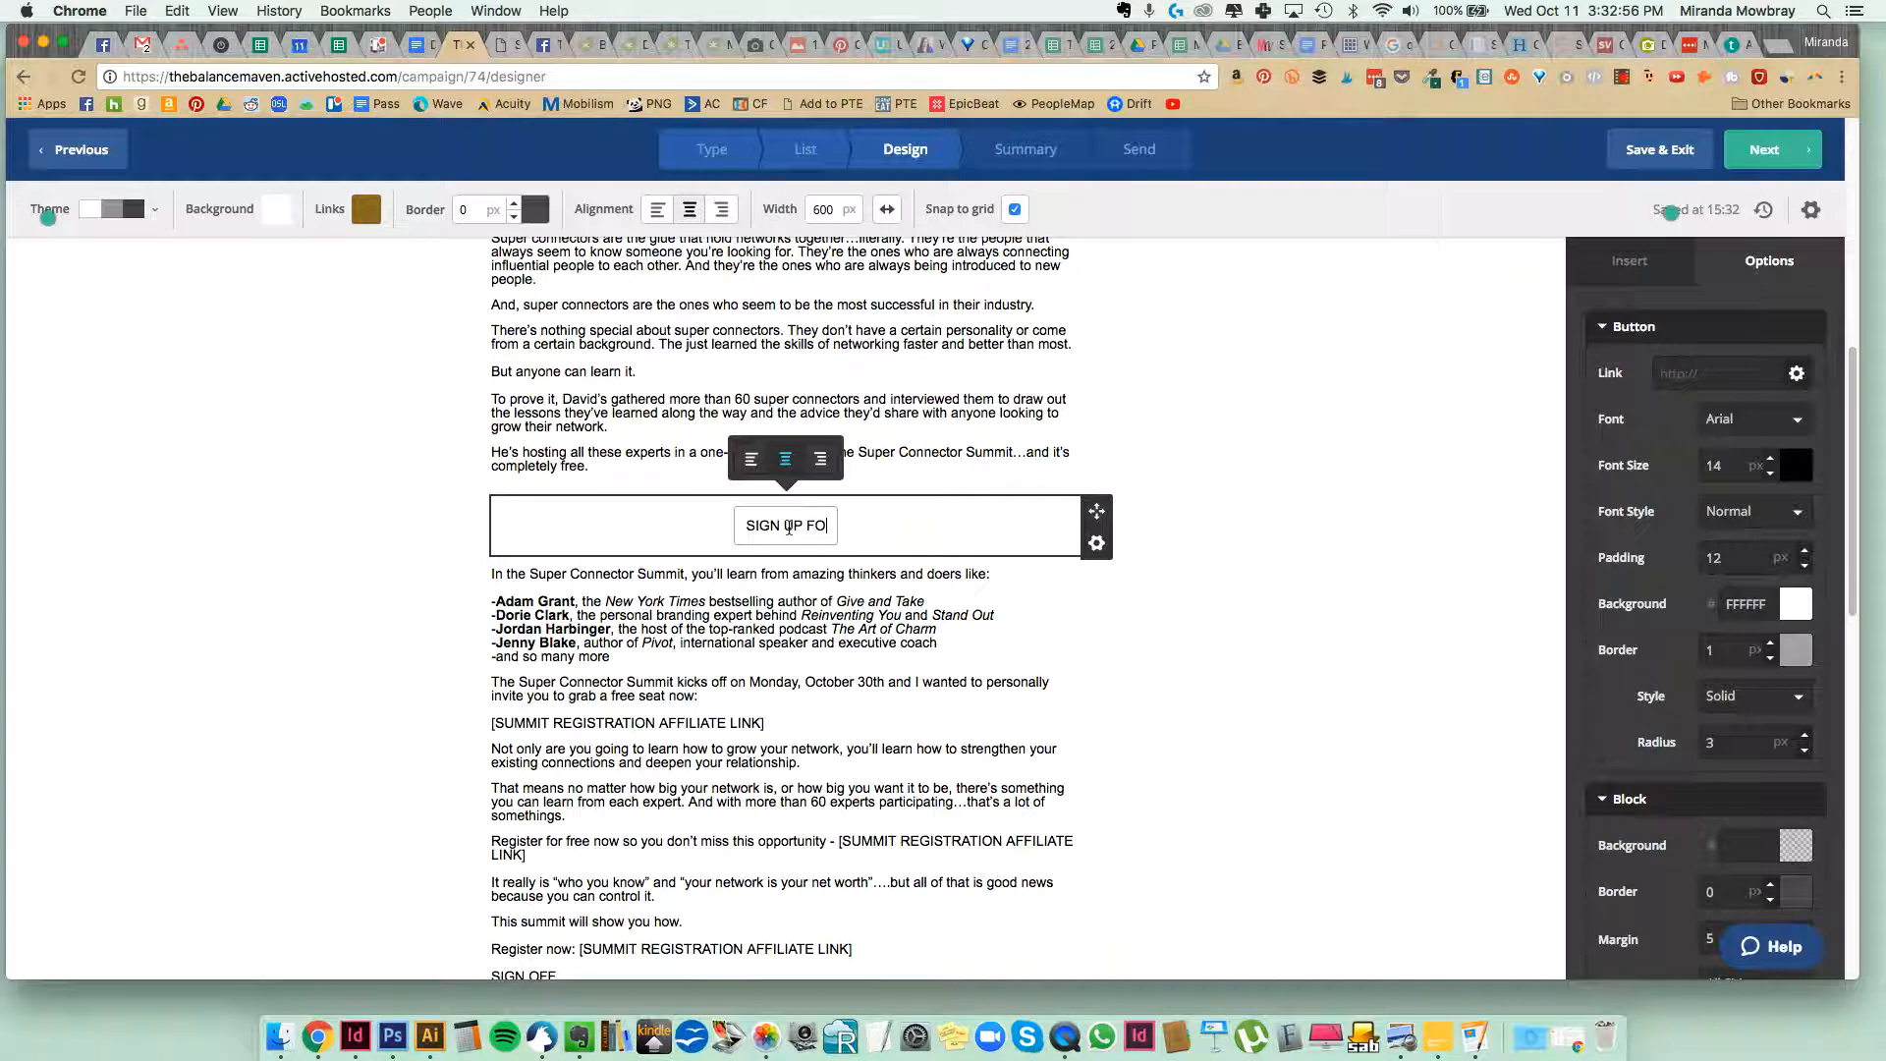
pyautogui.write('R THE SUMMIT!')
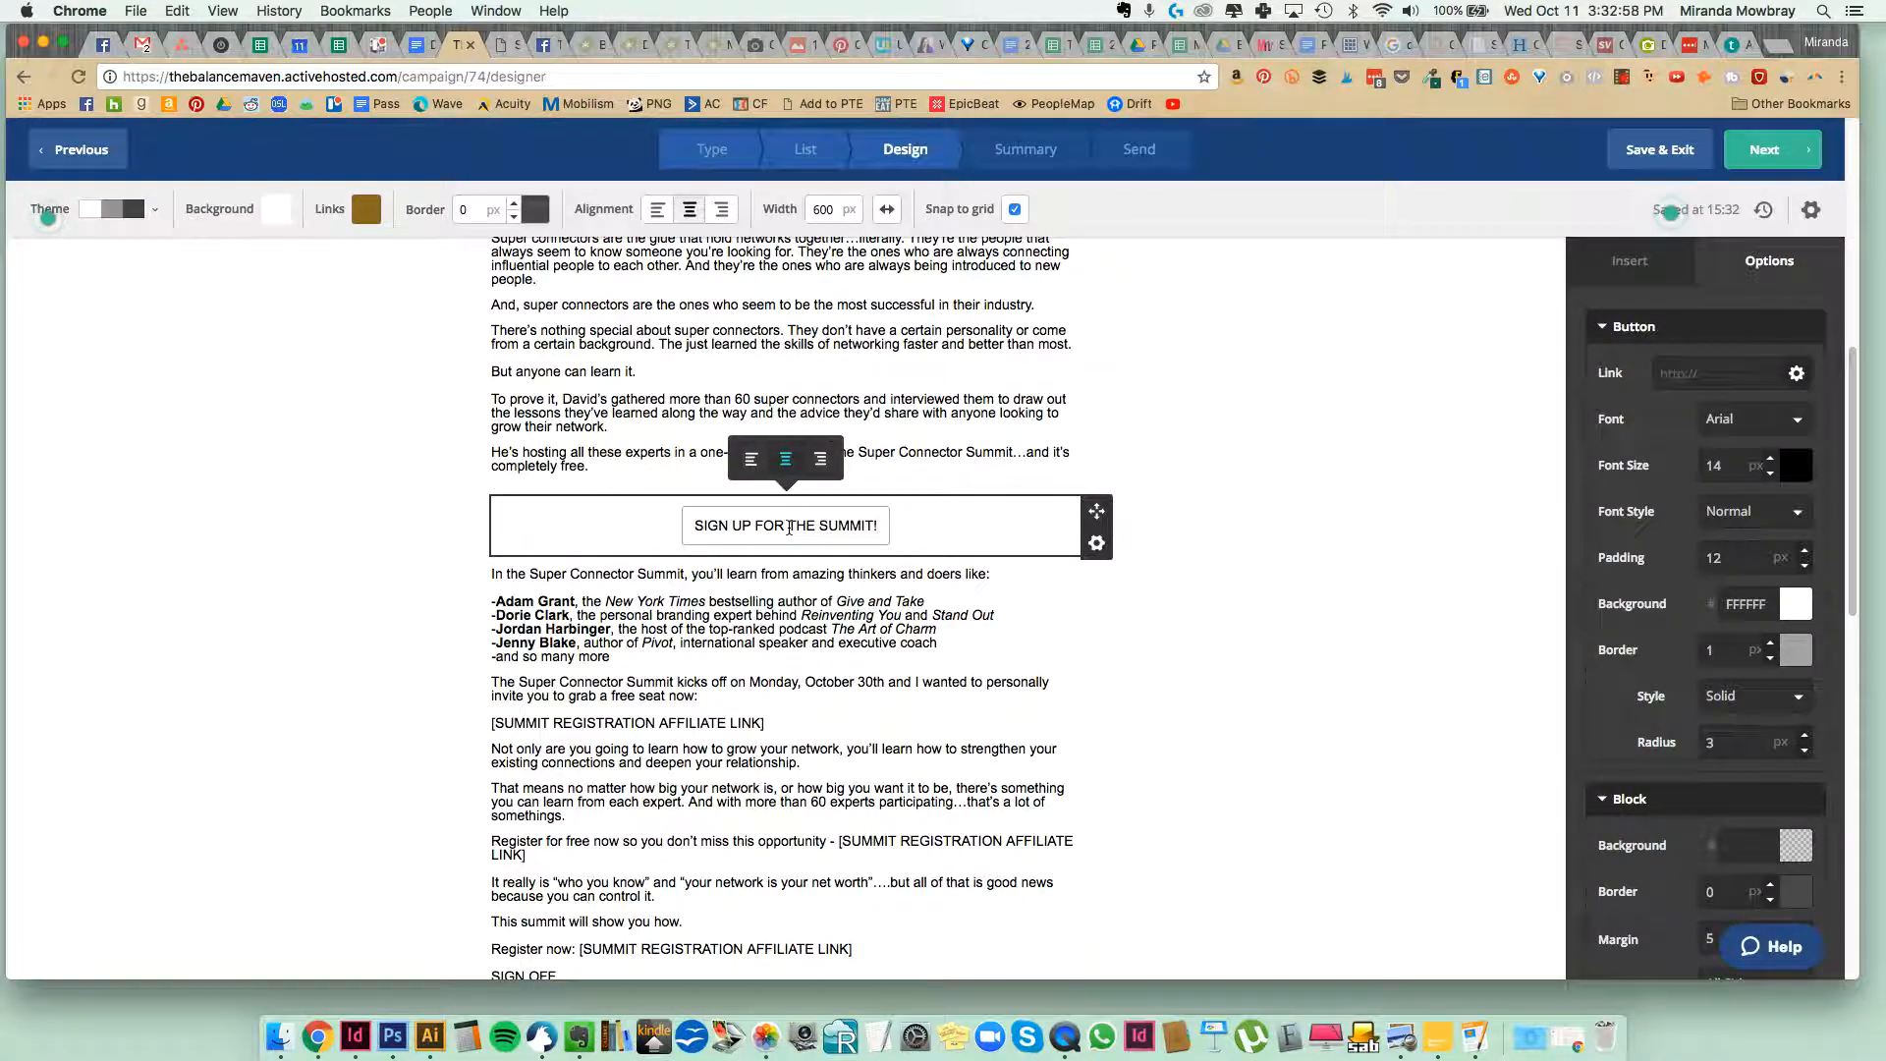
pyautogui.click(1196, 522)
# Copy the Super Connector Summit registration page URL from the Google Docs affiliate swipe copy and set it as the sign-up button's link.
pyautogui.click(841, 515)
pyautogui.click(1700, 368)
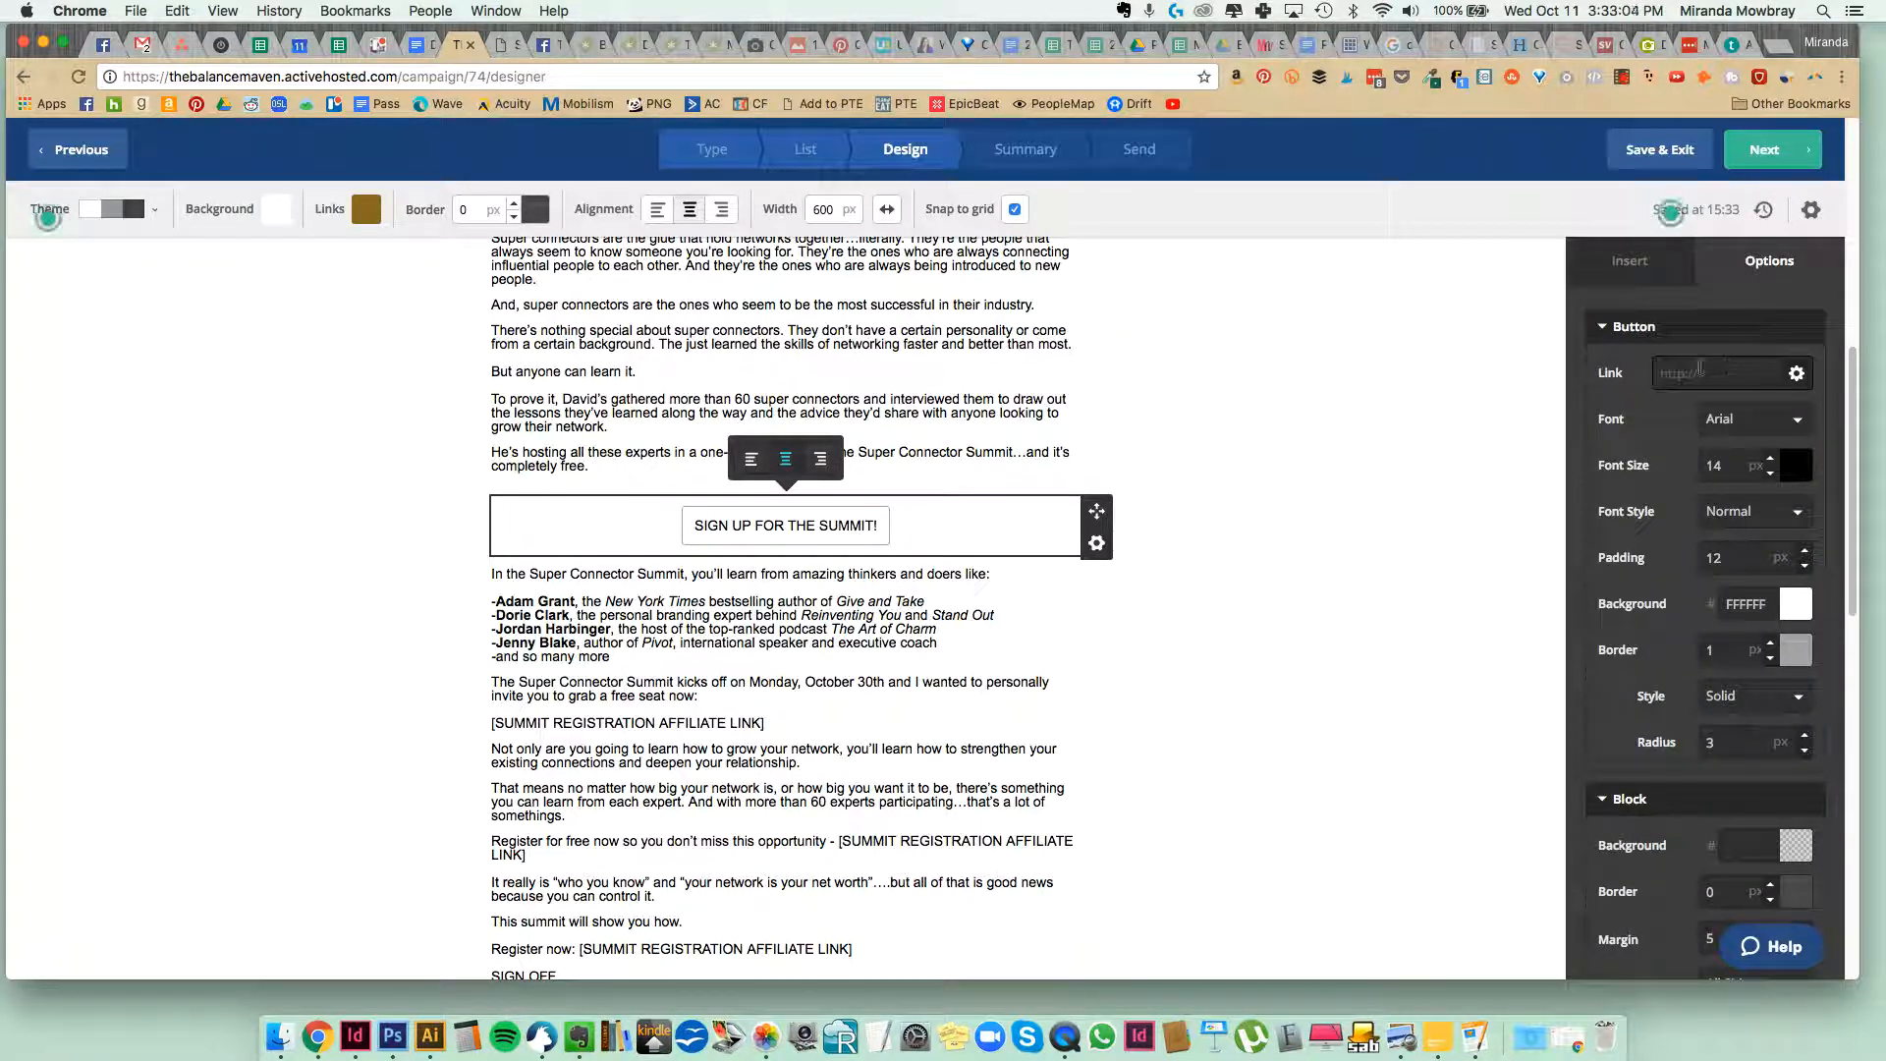
pyautogui.click(414, 44)
pyautogui.scroll(5, 640, 559)
pyautogui.scroll(15, 640, 559)
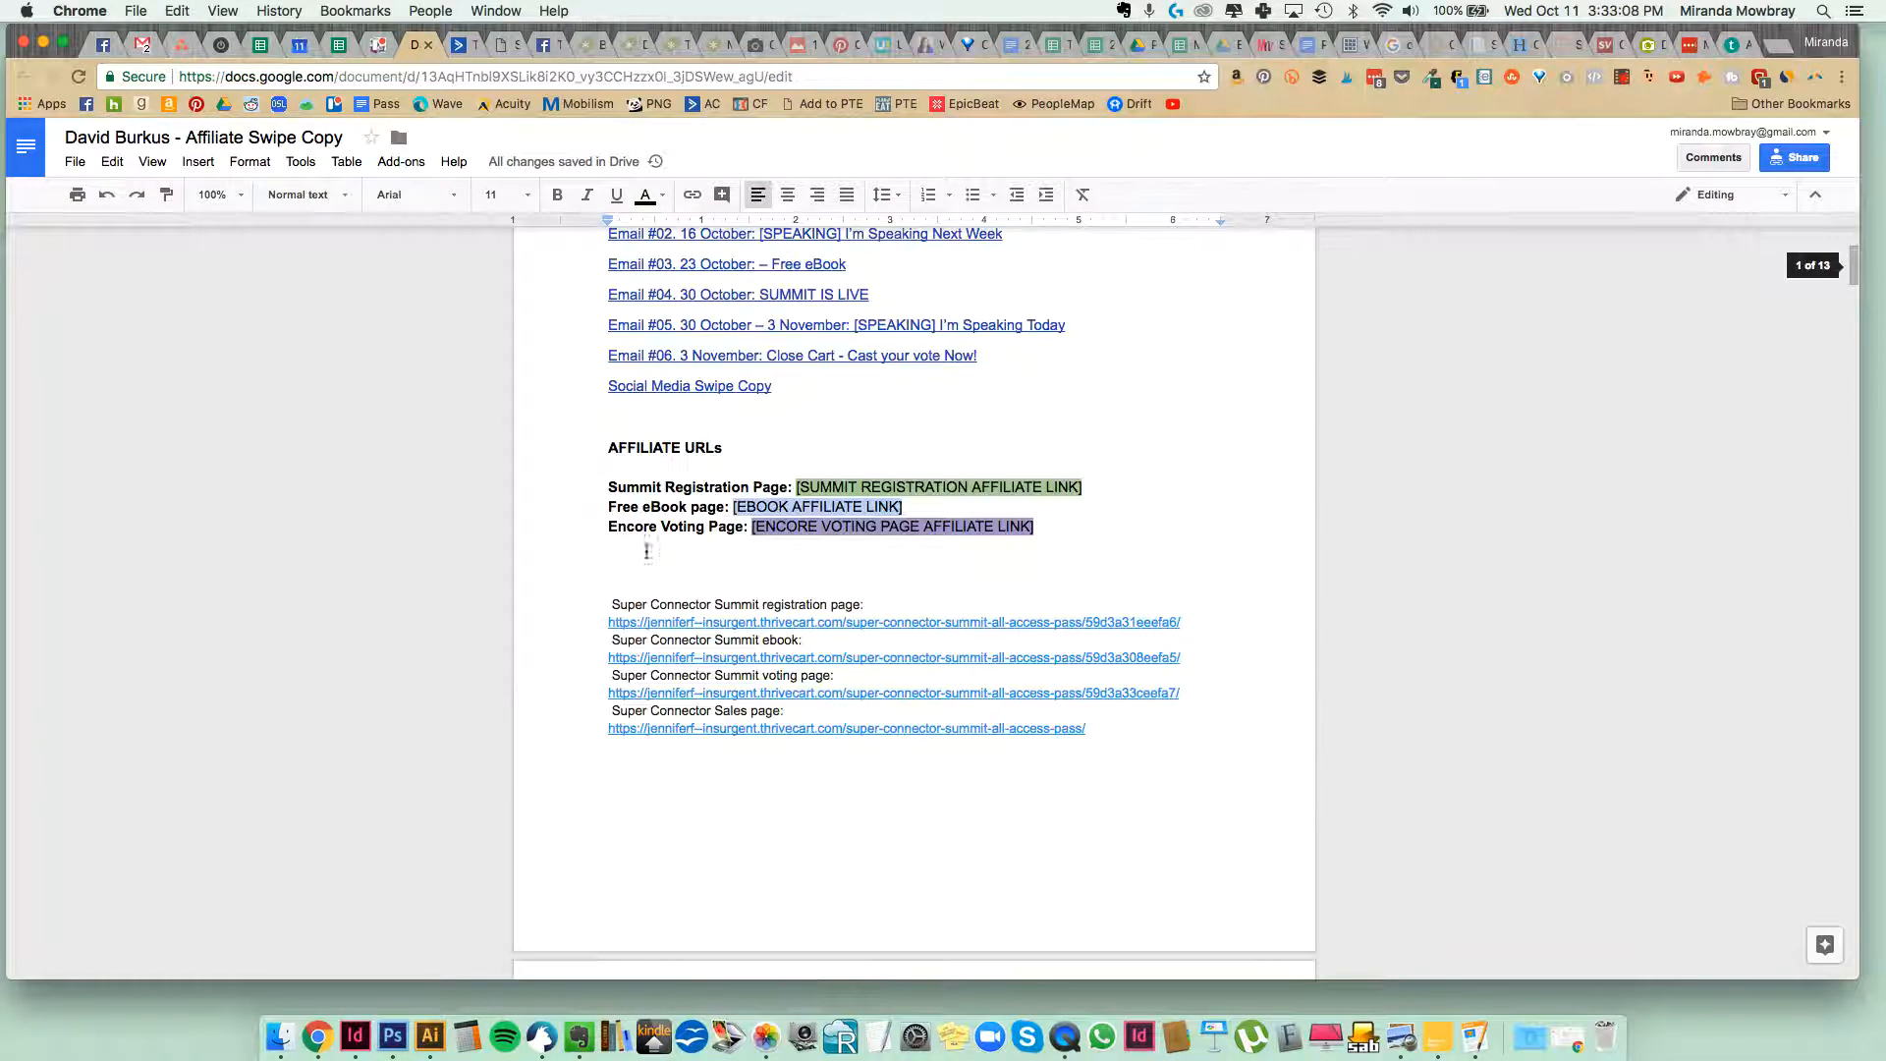
pyautogui.moveTo(1166, 624); pyautogui.dragTo(599, 636)
pyautogui.click(569, 664)
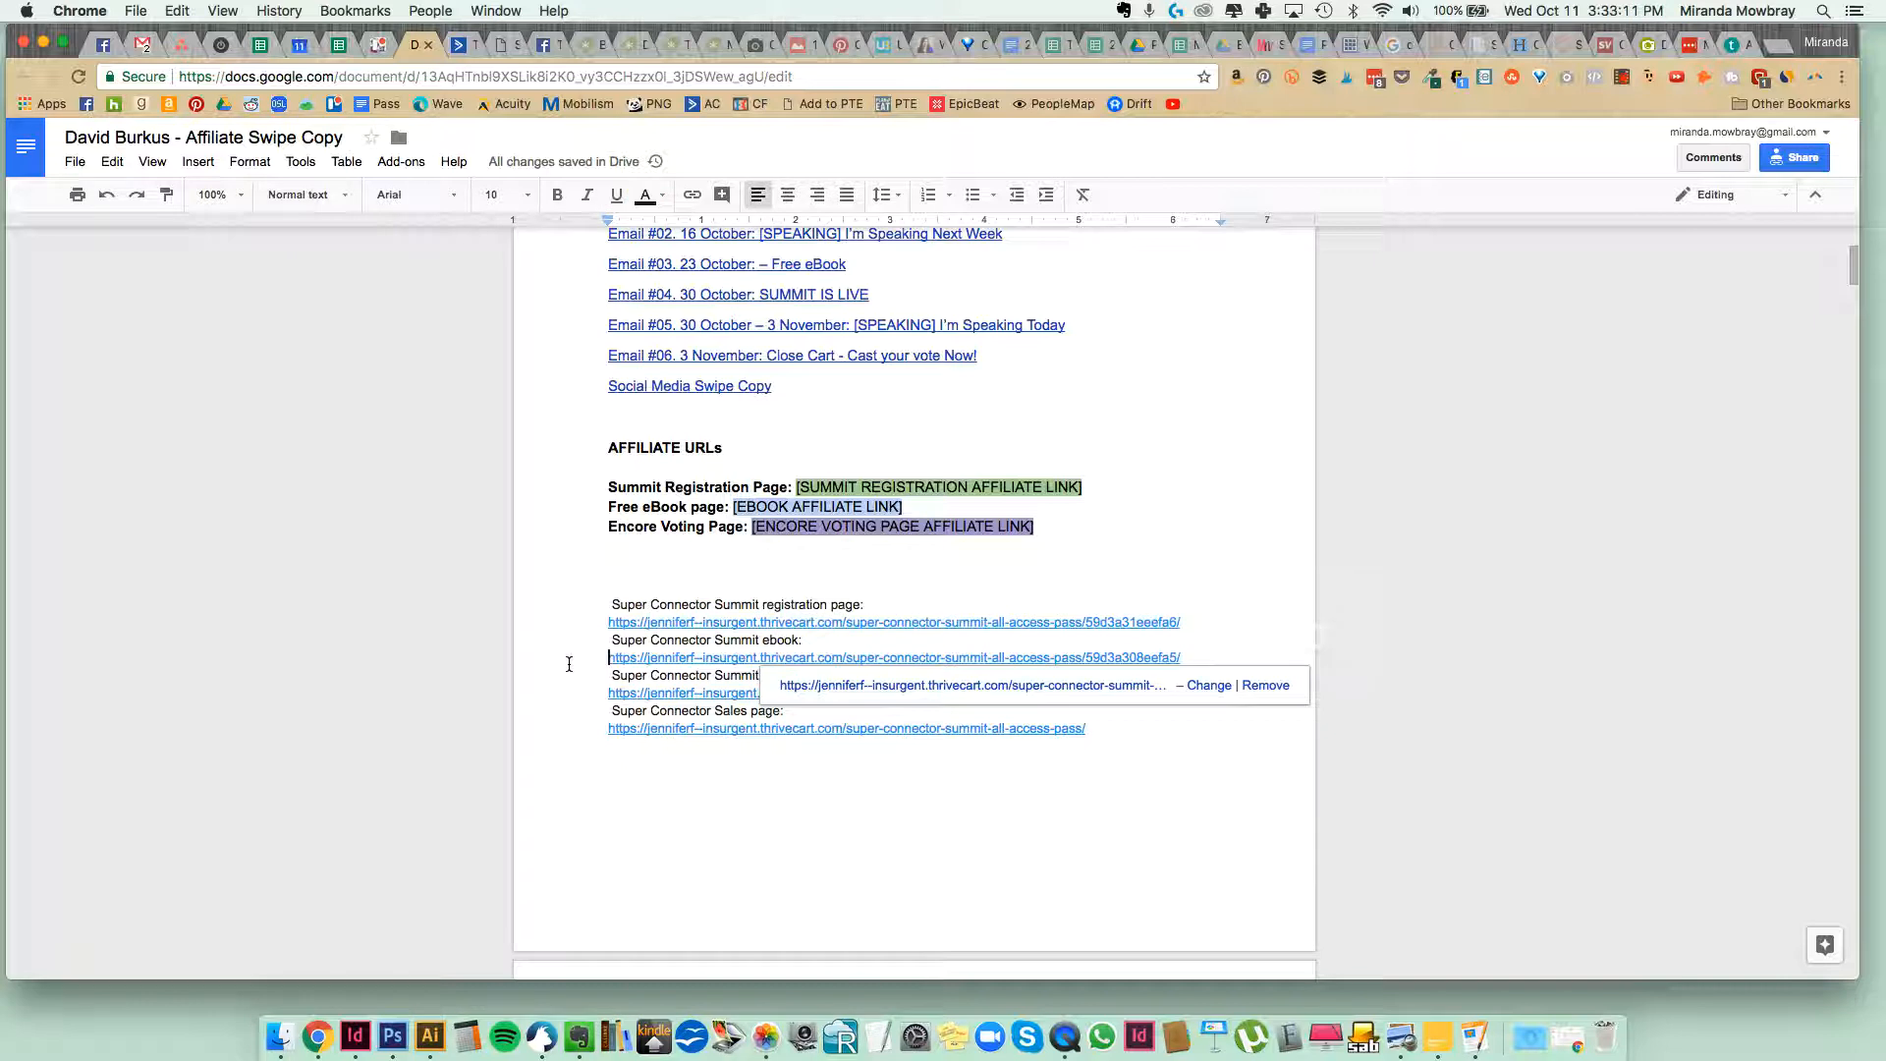
pyautogui.click(692, 743)
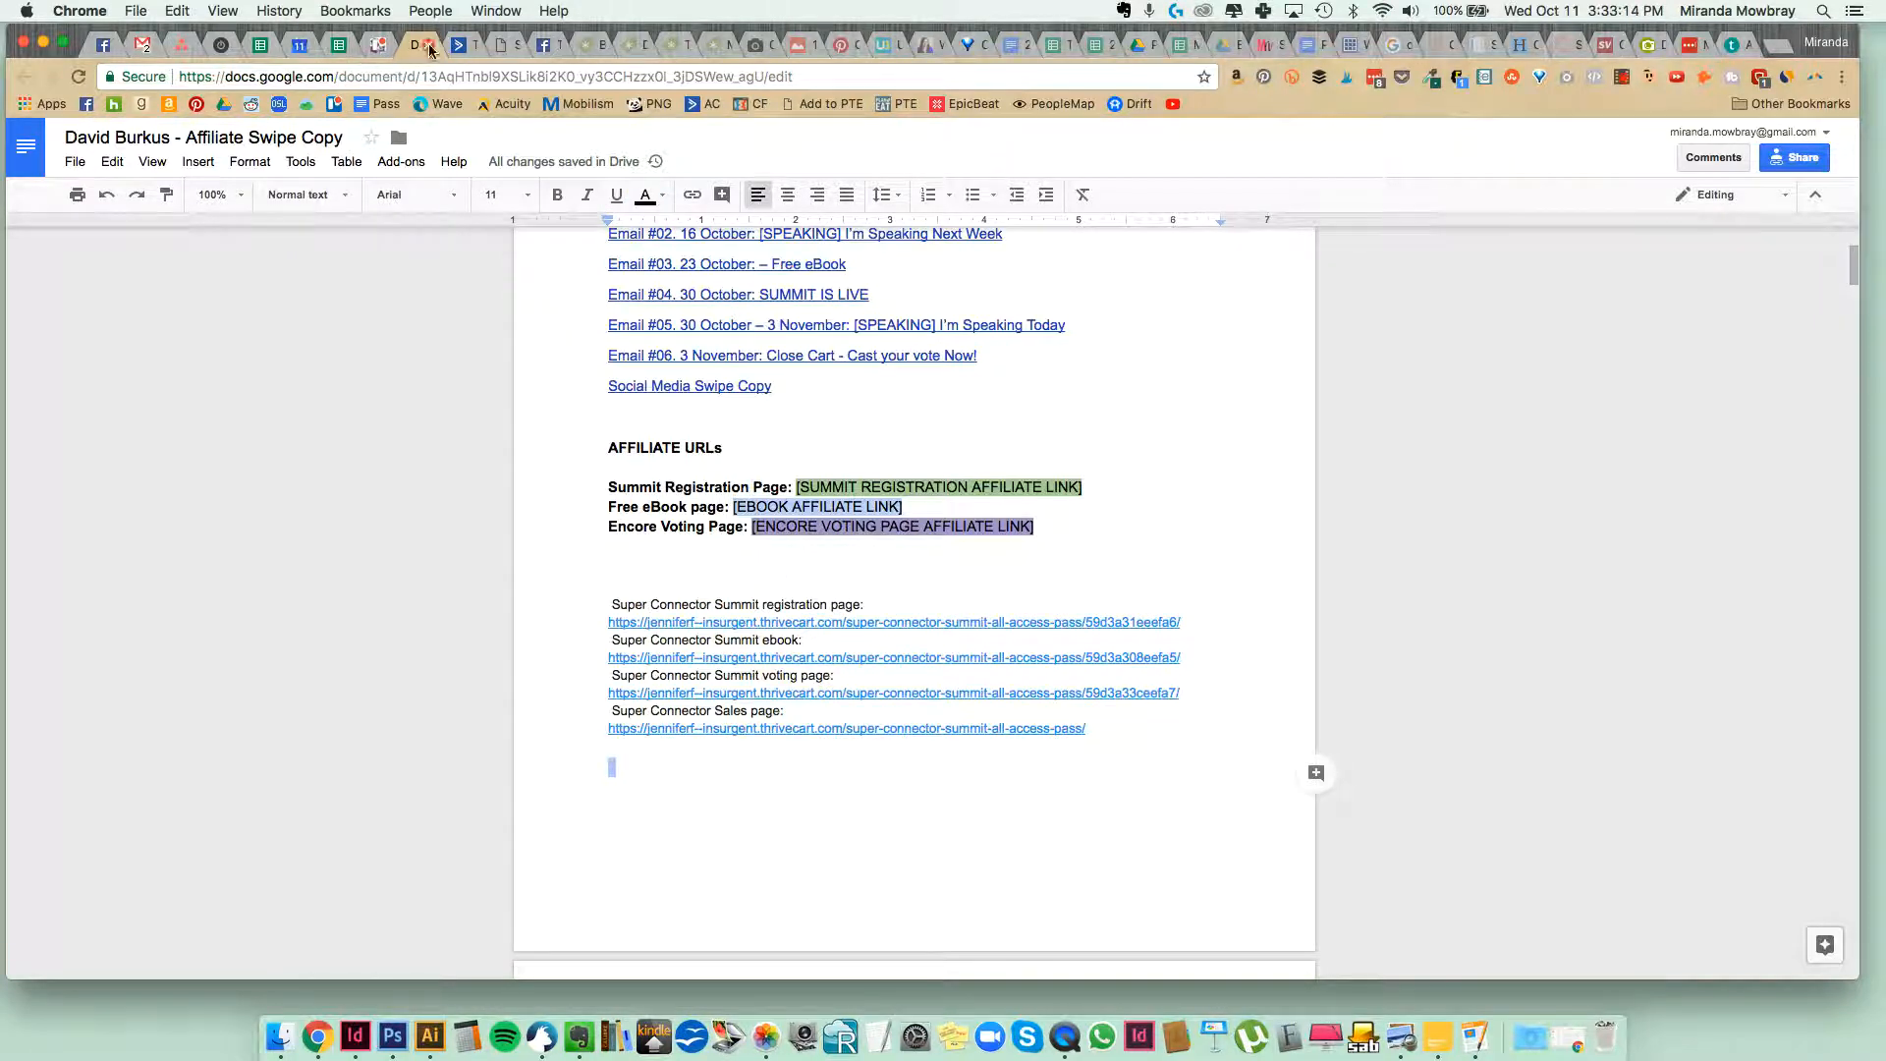
pyautogui.click(459, 44)
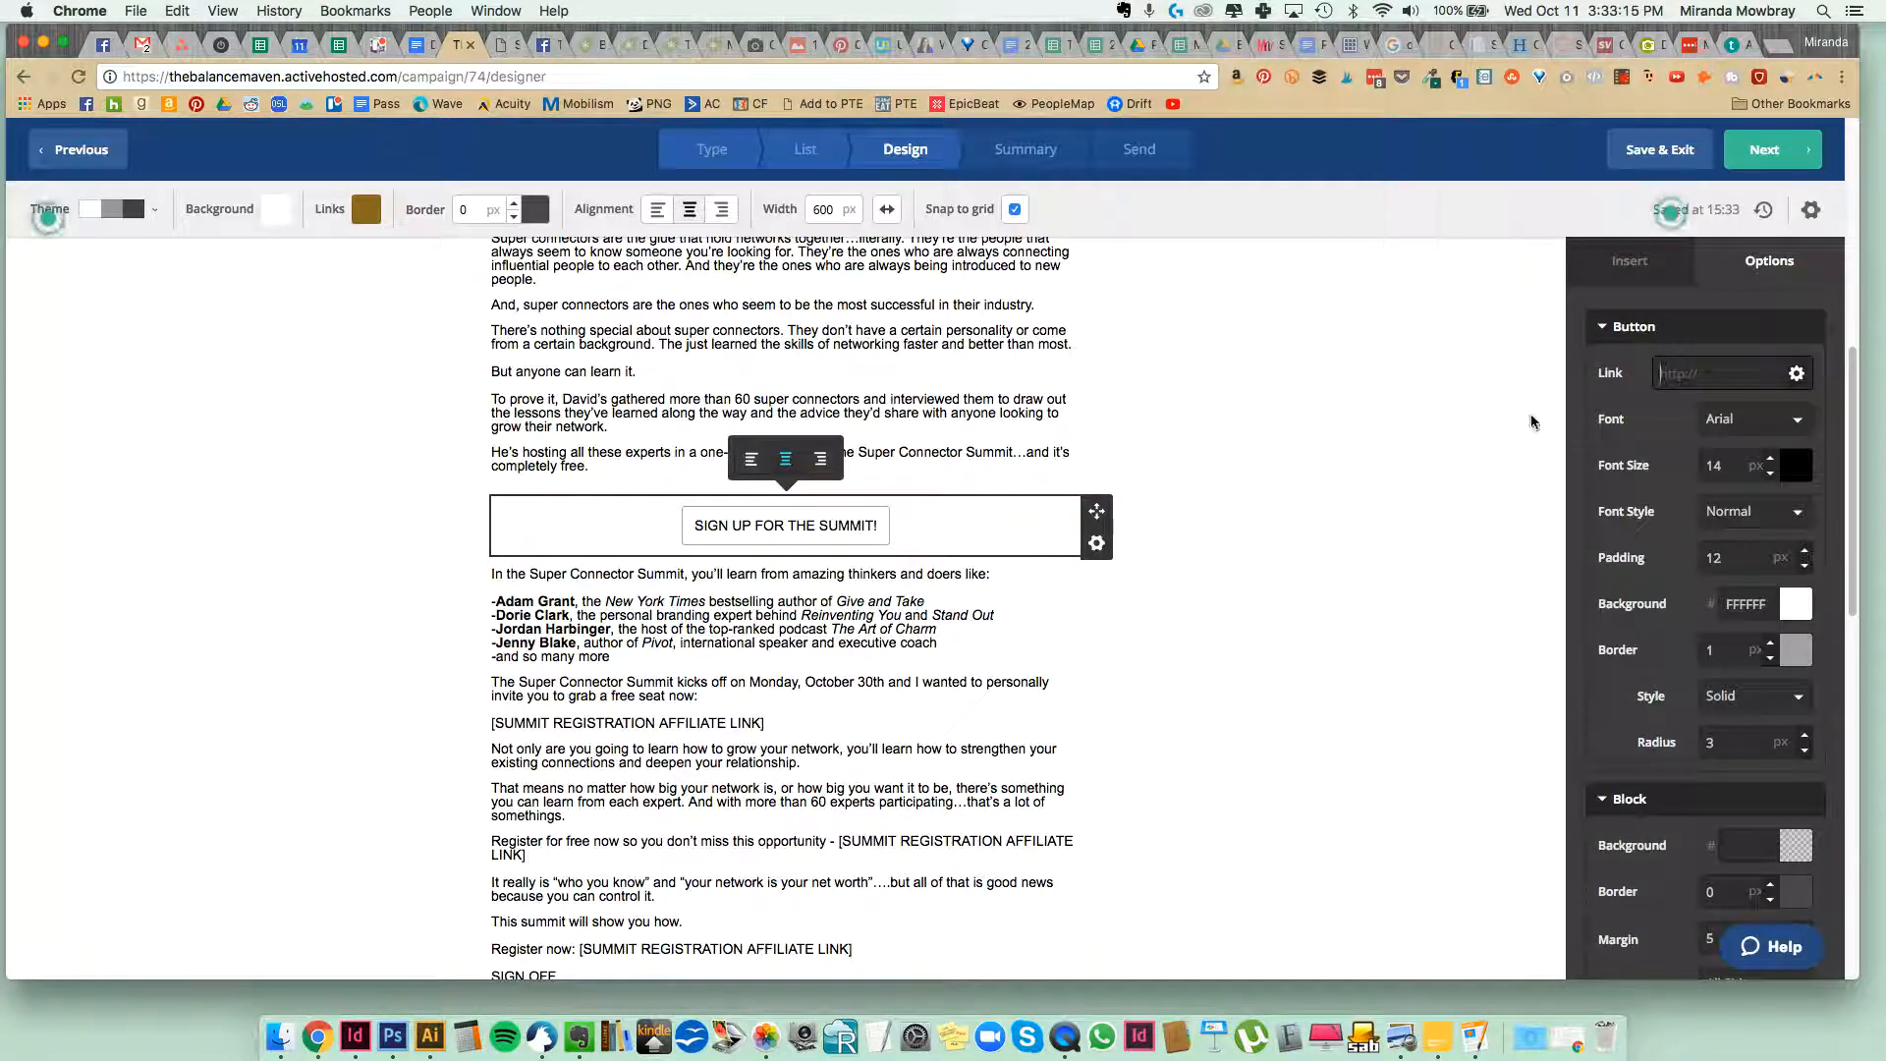
pyautogui.press('super+v')
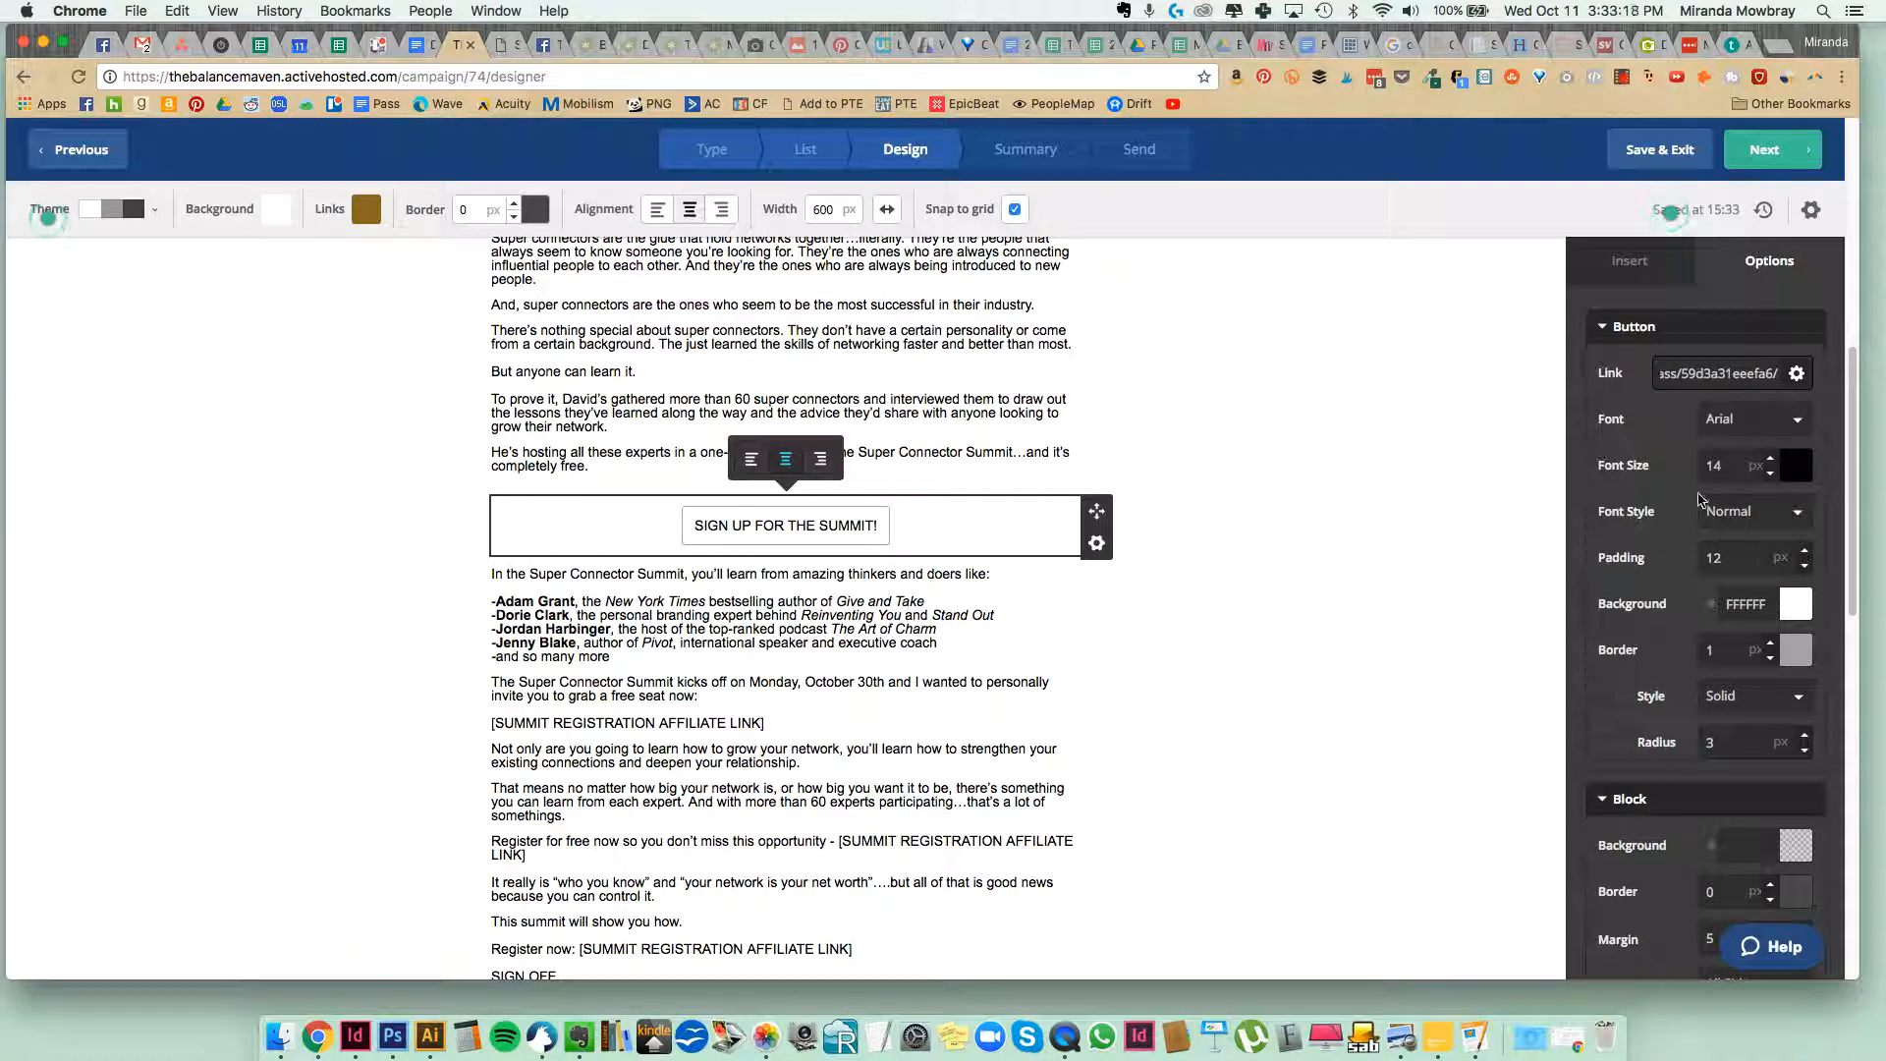
# Set the sign-up button's border to 0 px and its background to the recently used gold color DBA901.
pyautogui.click(1772, 663)
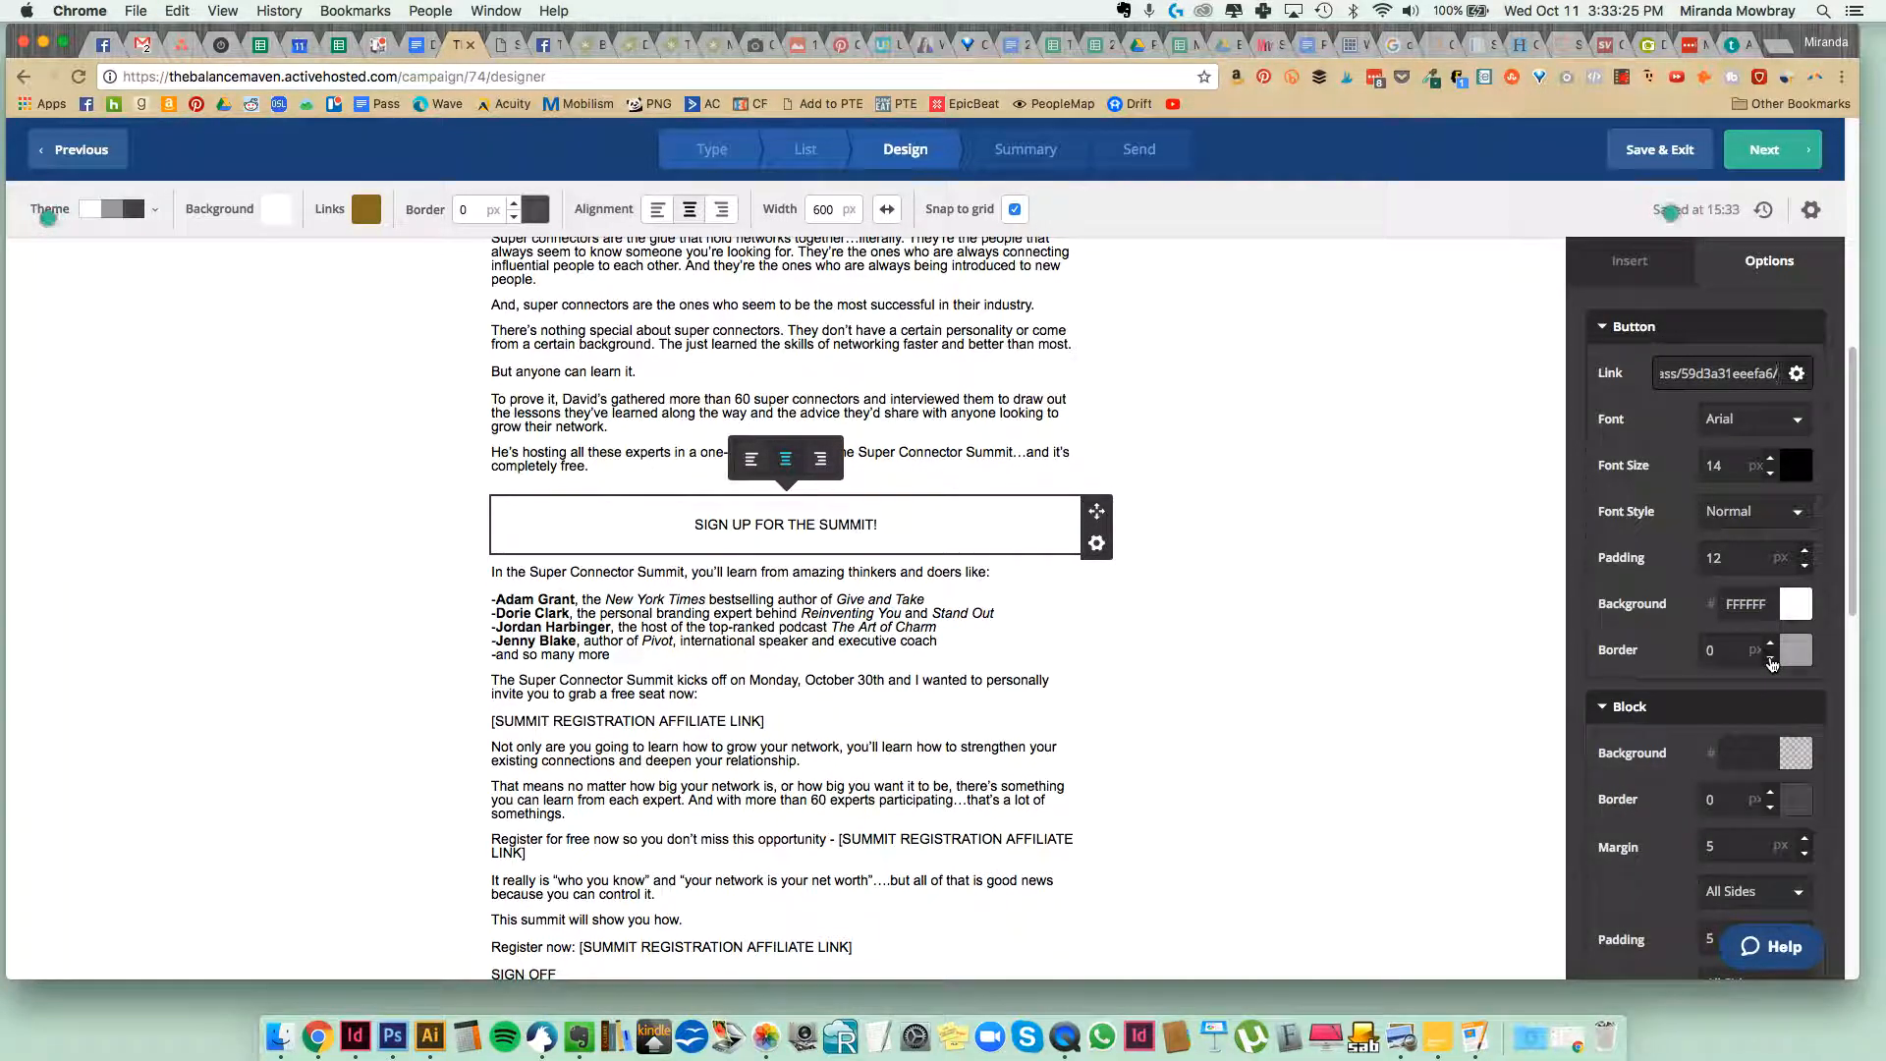
pyautogui.click(1793, 611)
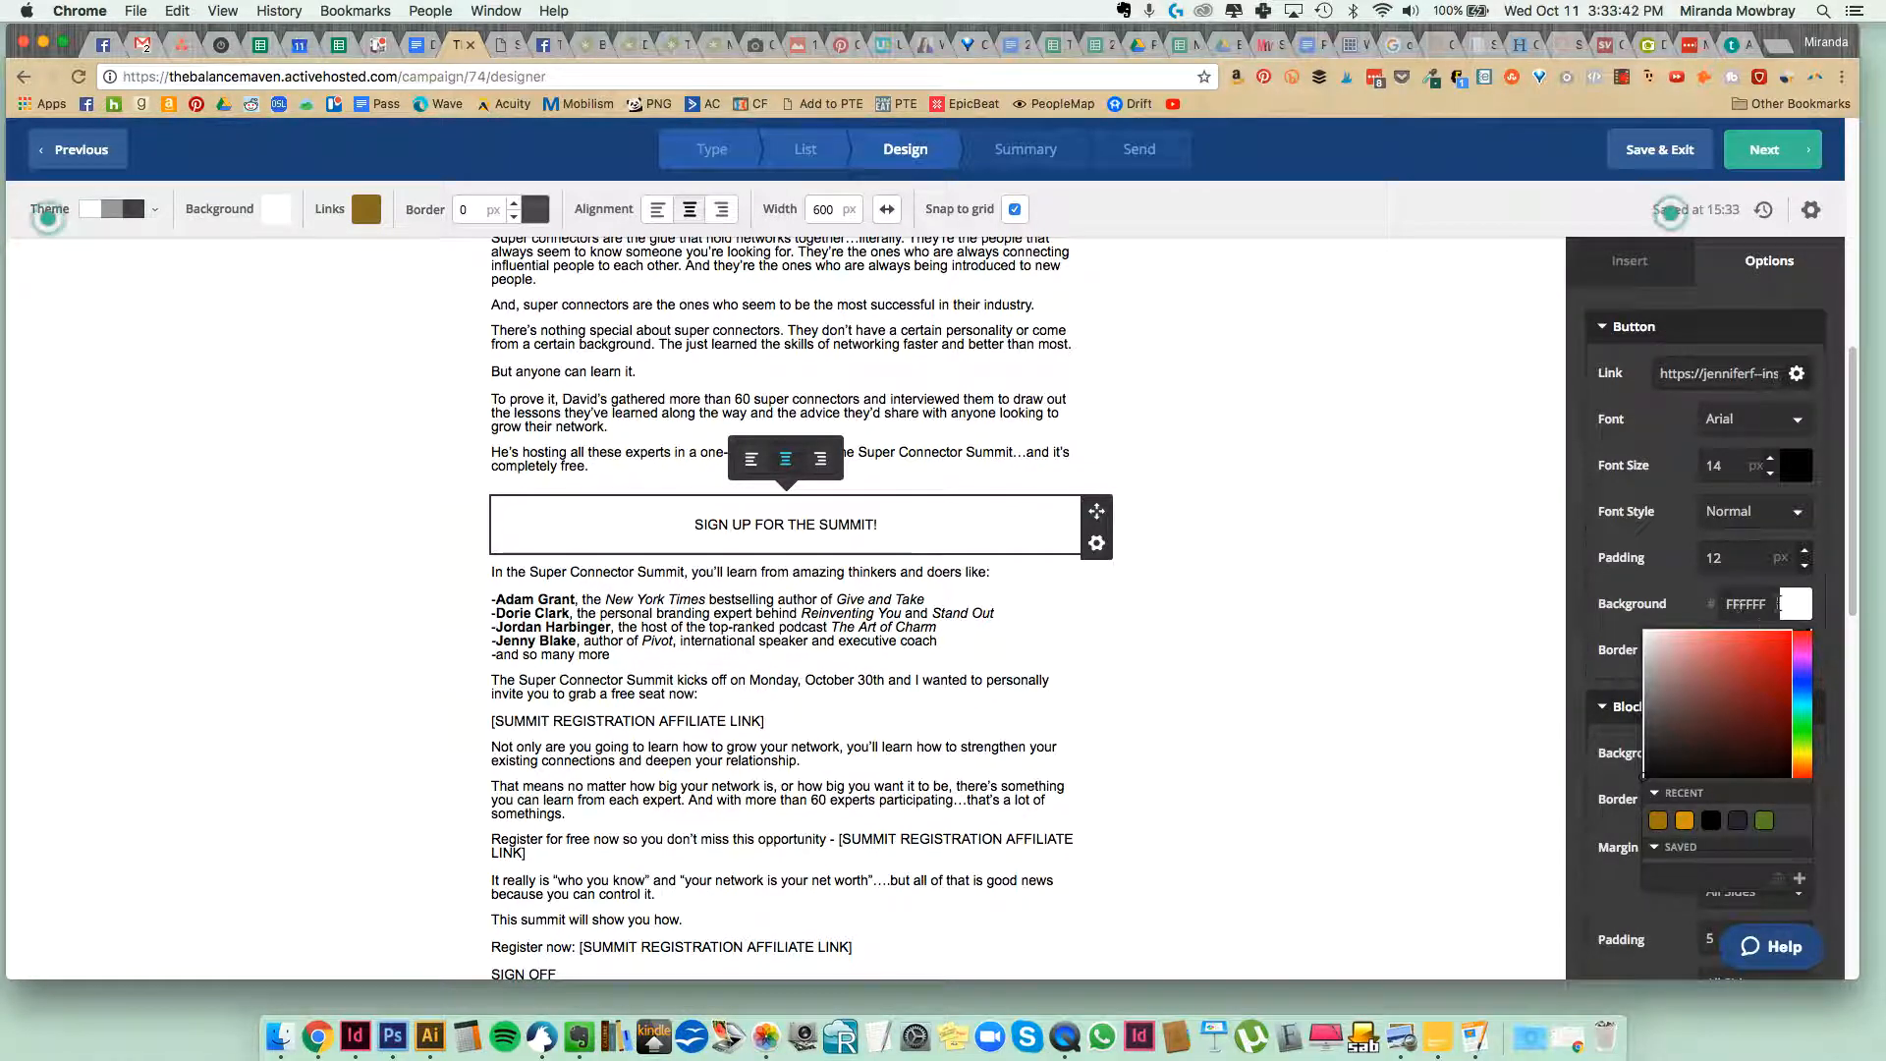
pyautogui.click(1684, 823)
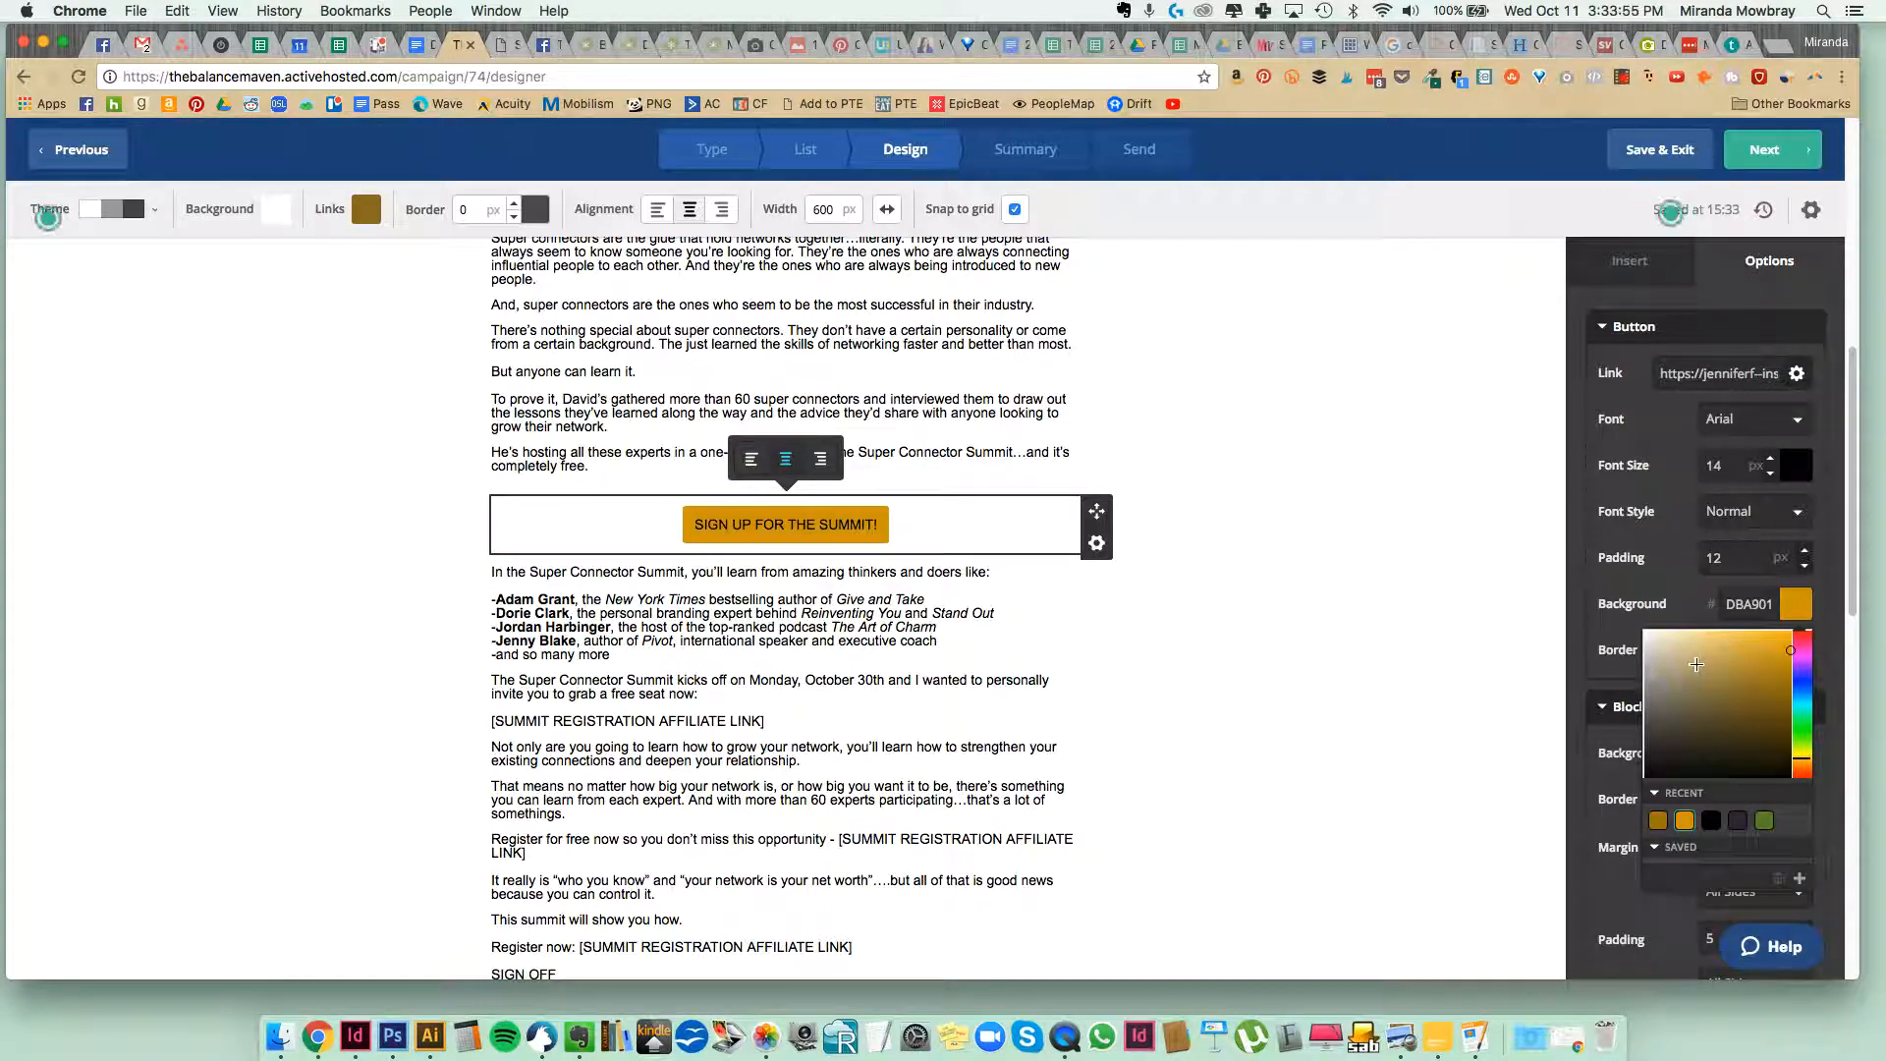
# Make the sign-up button's text bold and increase its font size to 21 px.
pyautogui.click(1767, 526)
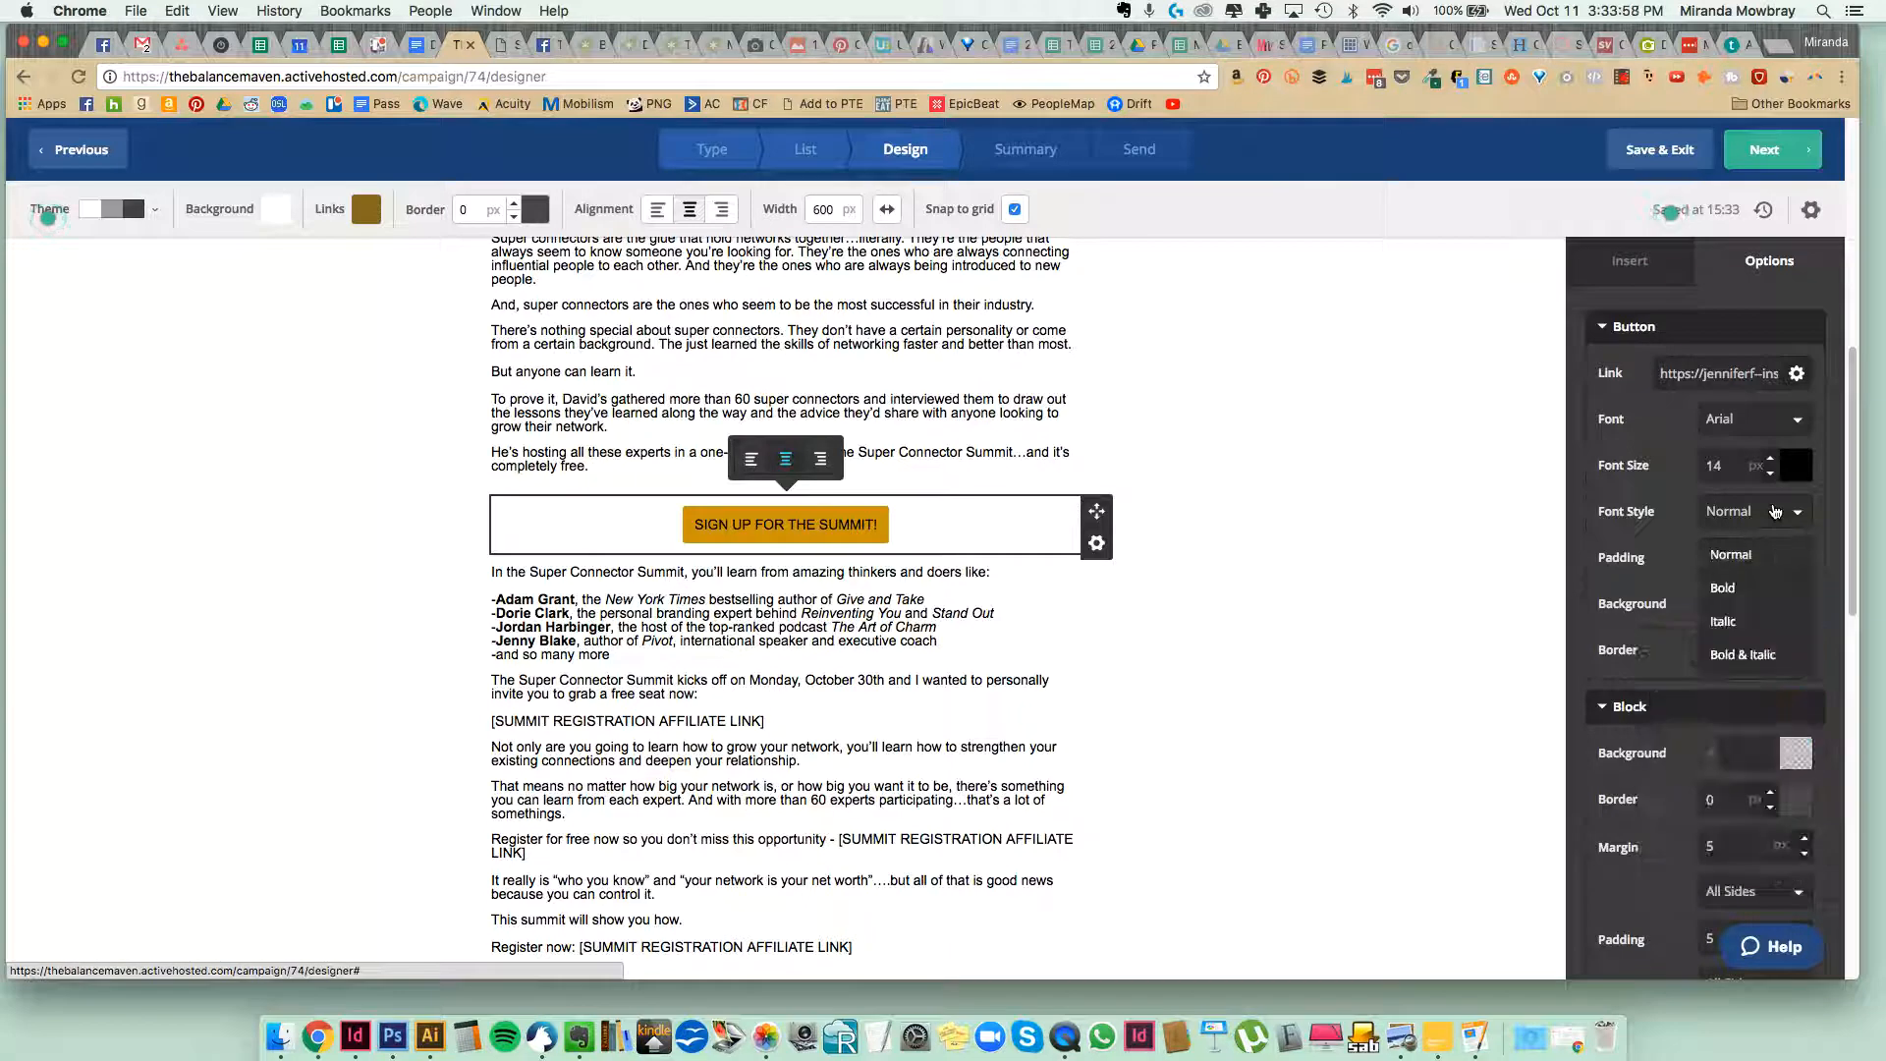
pyautogui.click(1744, 589)
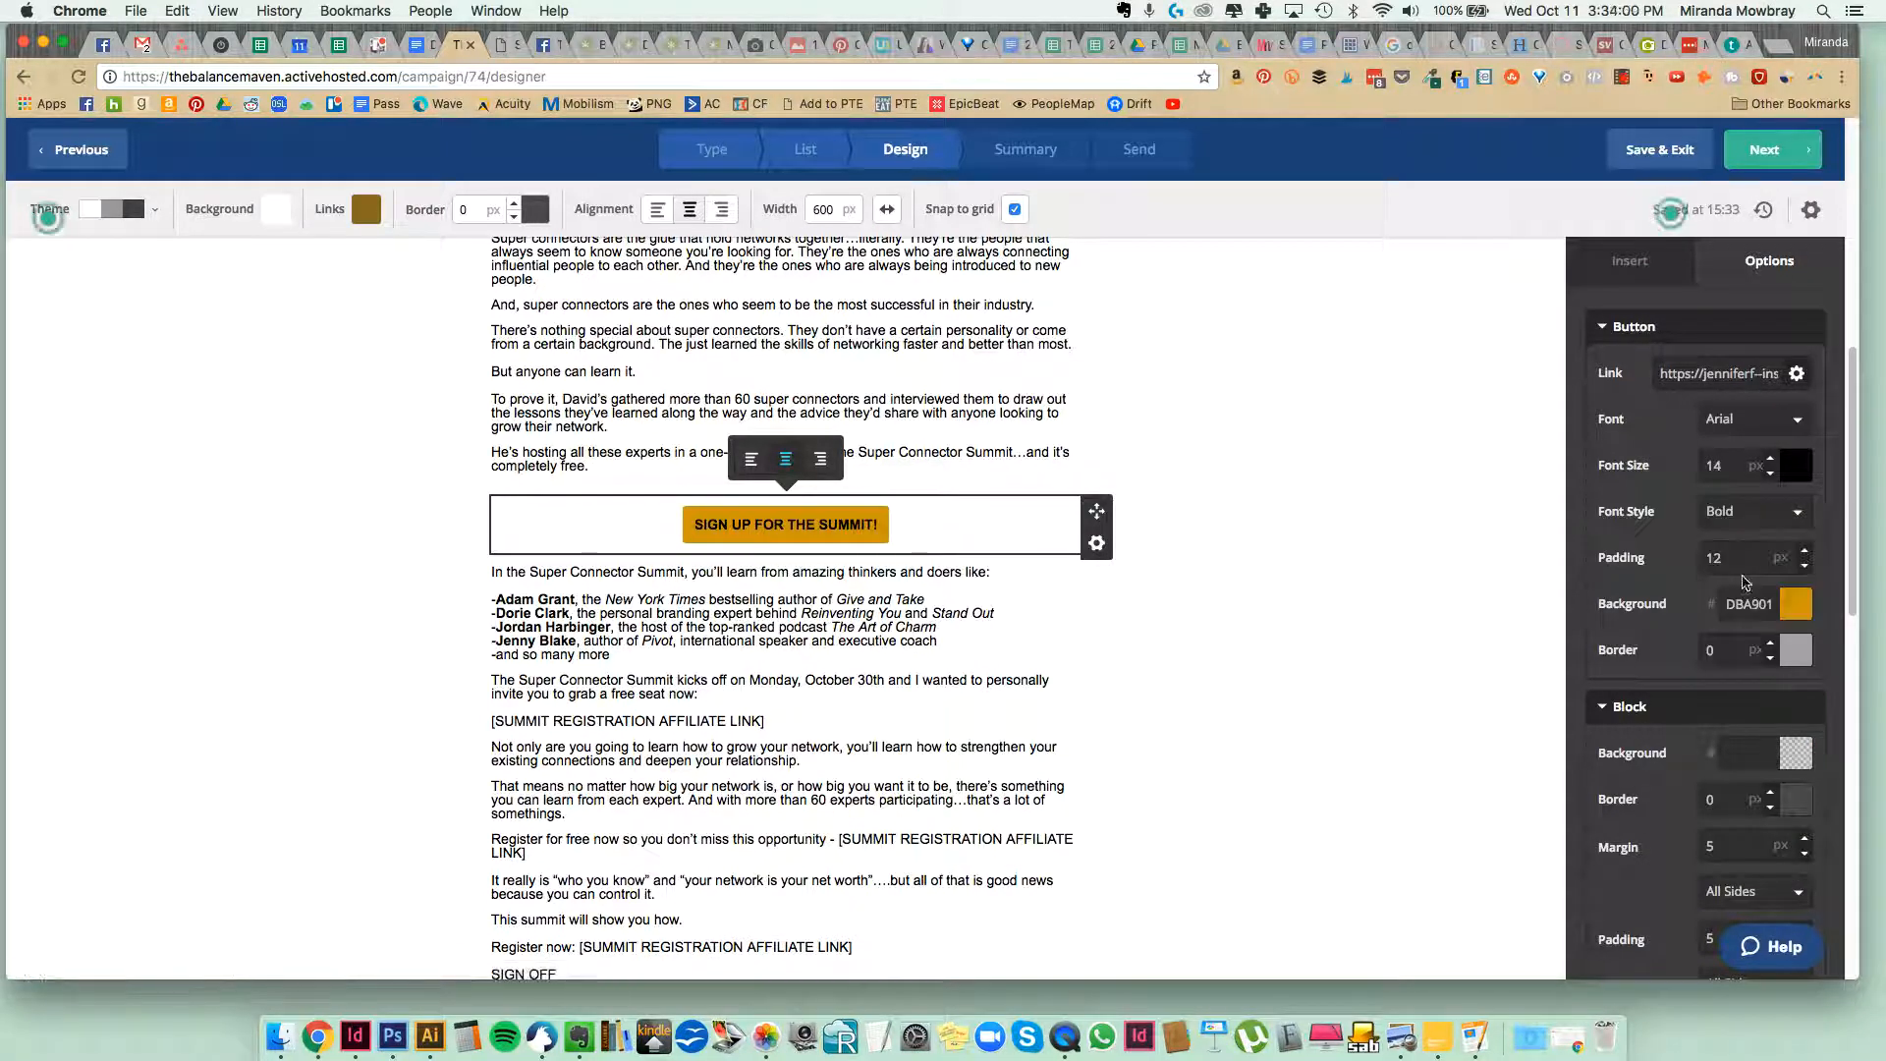
pyautogui.click(1769, 458)
pyautogui.click(1769, 457)
pyautogui.click(1769, 458)
pyautogui.click(1769, 458)
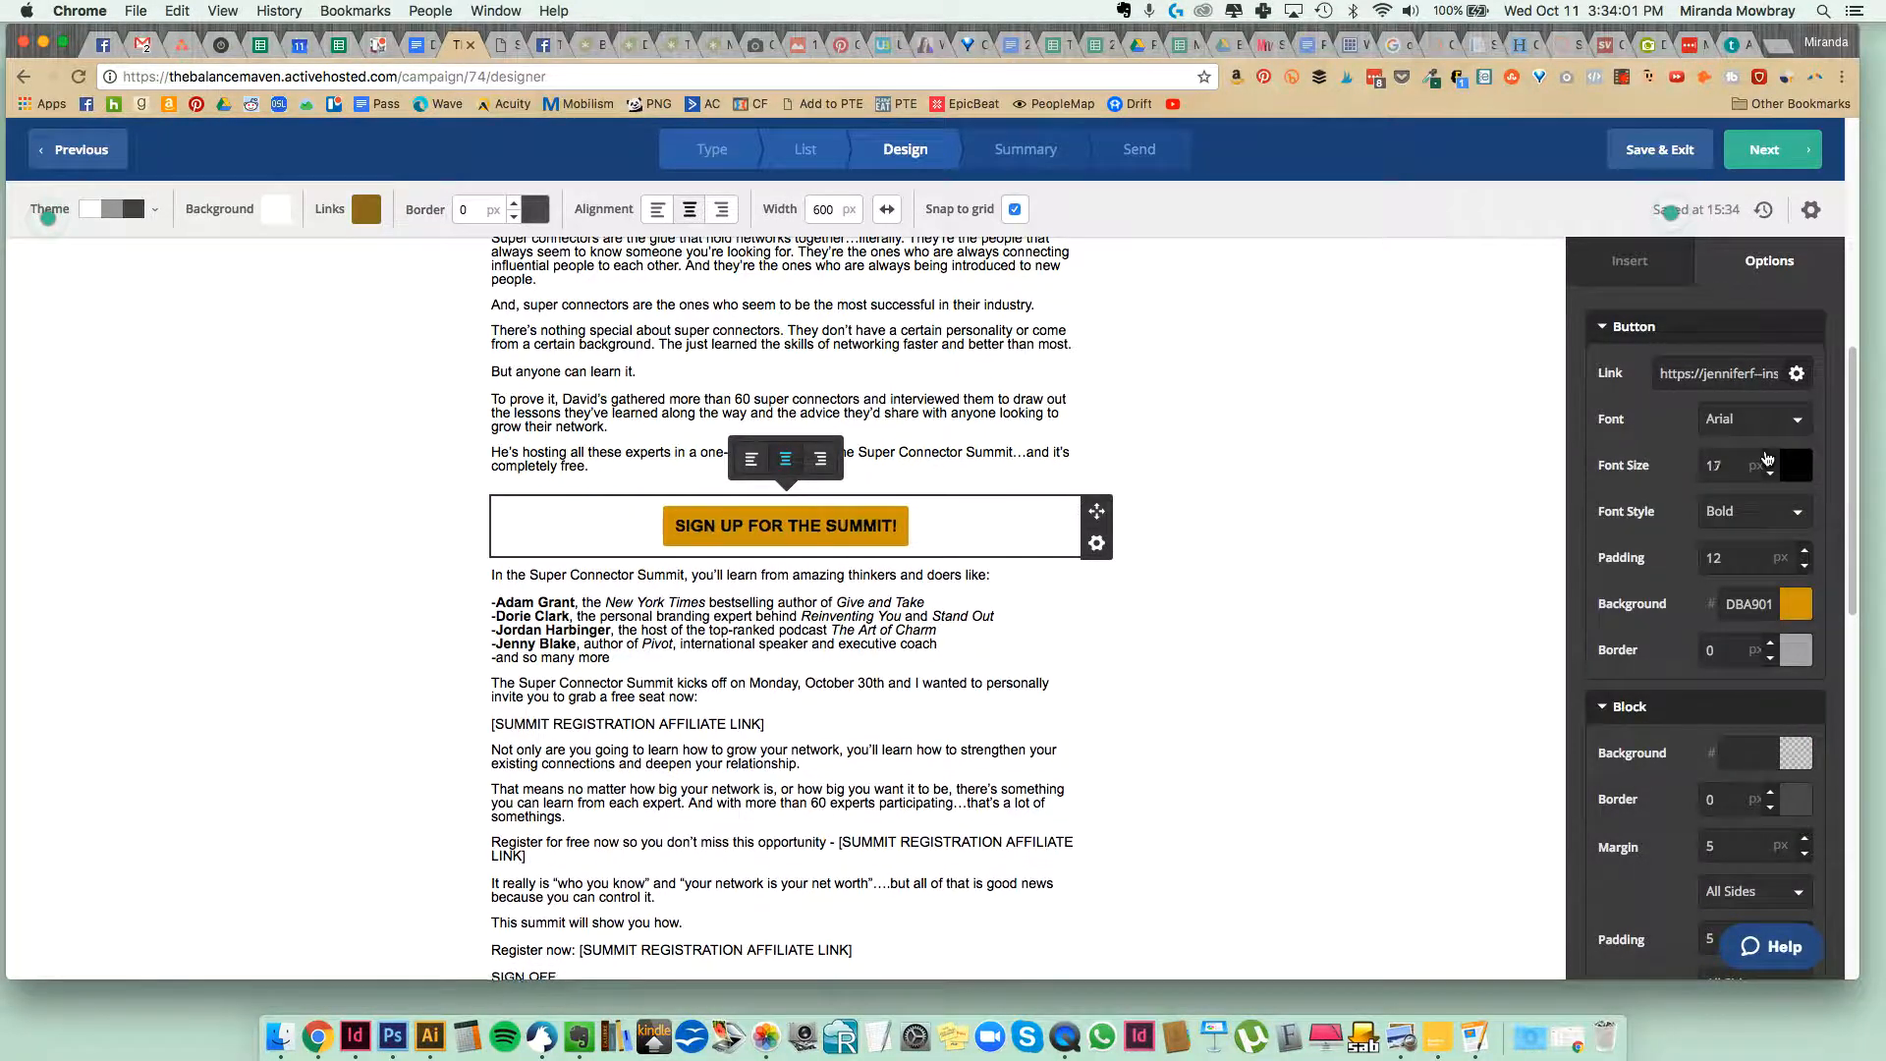
pyautogui.click(1769, 457)
pyautogui.click(1769, 458)
pyautogui.click(1768, 458)
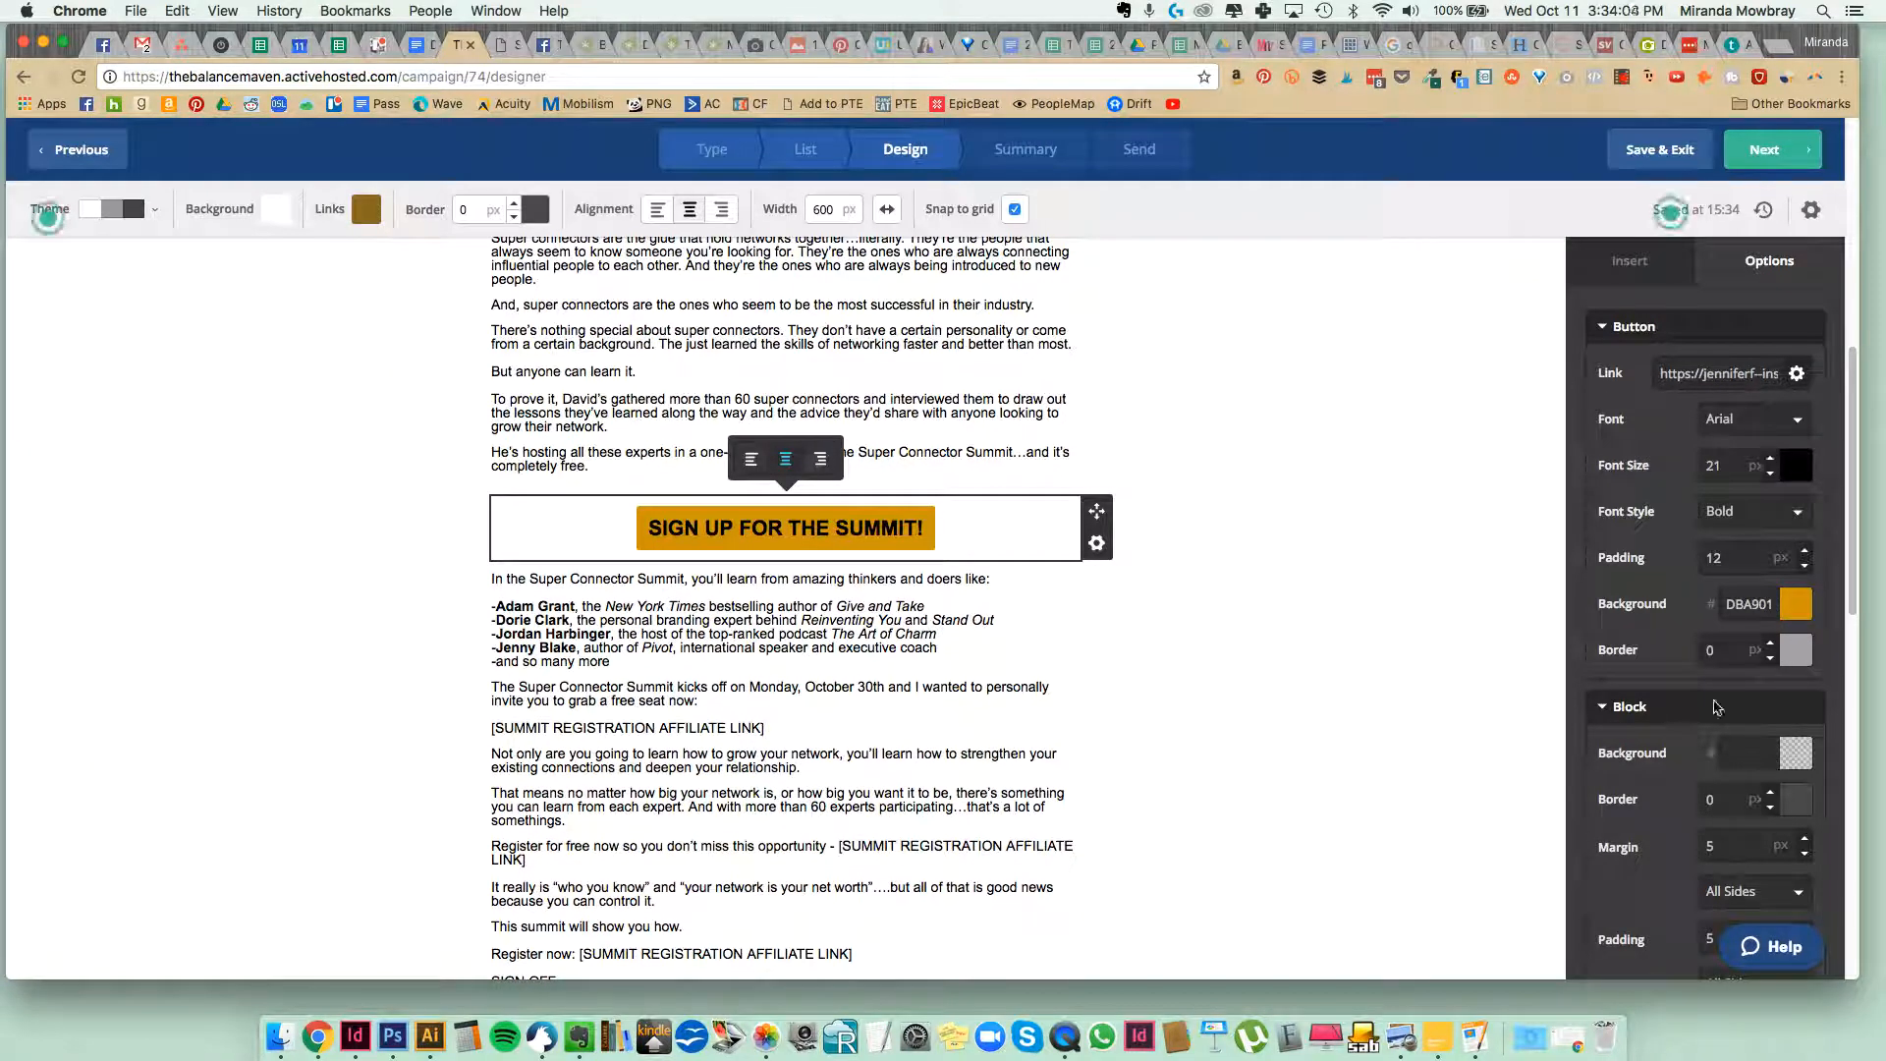
# Set the button block's margin to 6 px on all sides and the sign-up button's own padding to 16 px.
pyautogui.scroll(-5, 1783, 693)
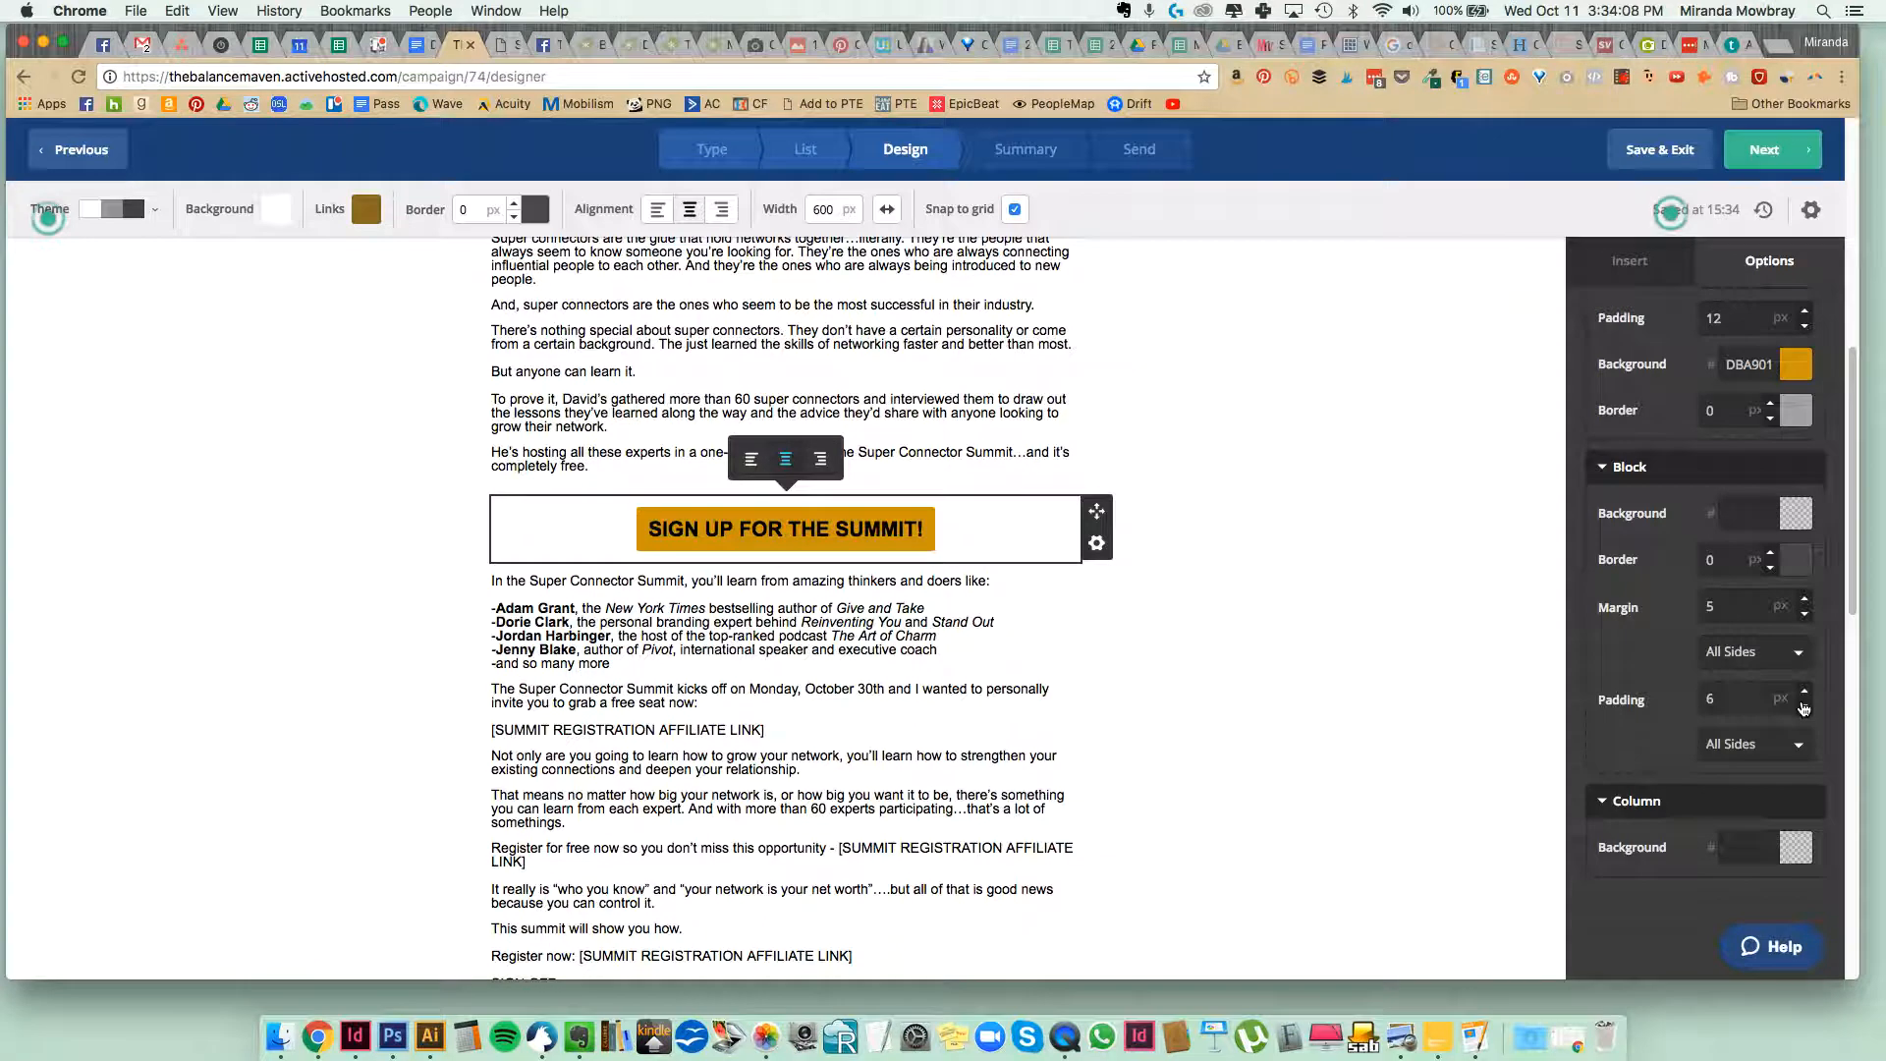
pyautogui.click(1806, 600)
pyautogui.scroll(1, 1773, 614)
pyautogui.scroll(1, 1771, 614)
pyautogui.click(1806, 402)
pyautogui.click(1805, 401)
pyautogui.click(1806, 401)
pyautogui.click(1806, 402)
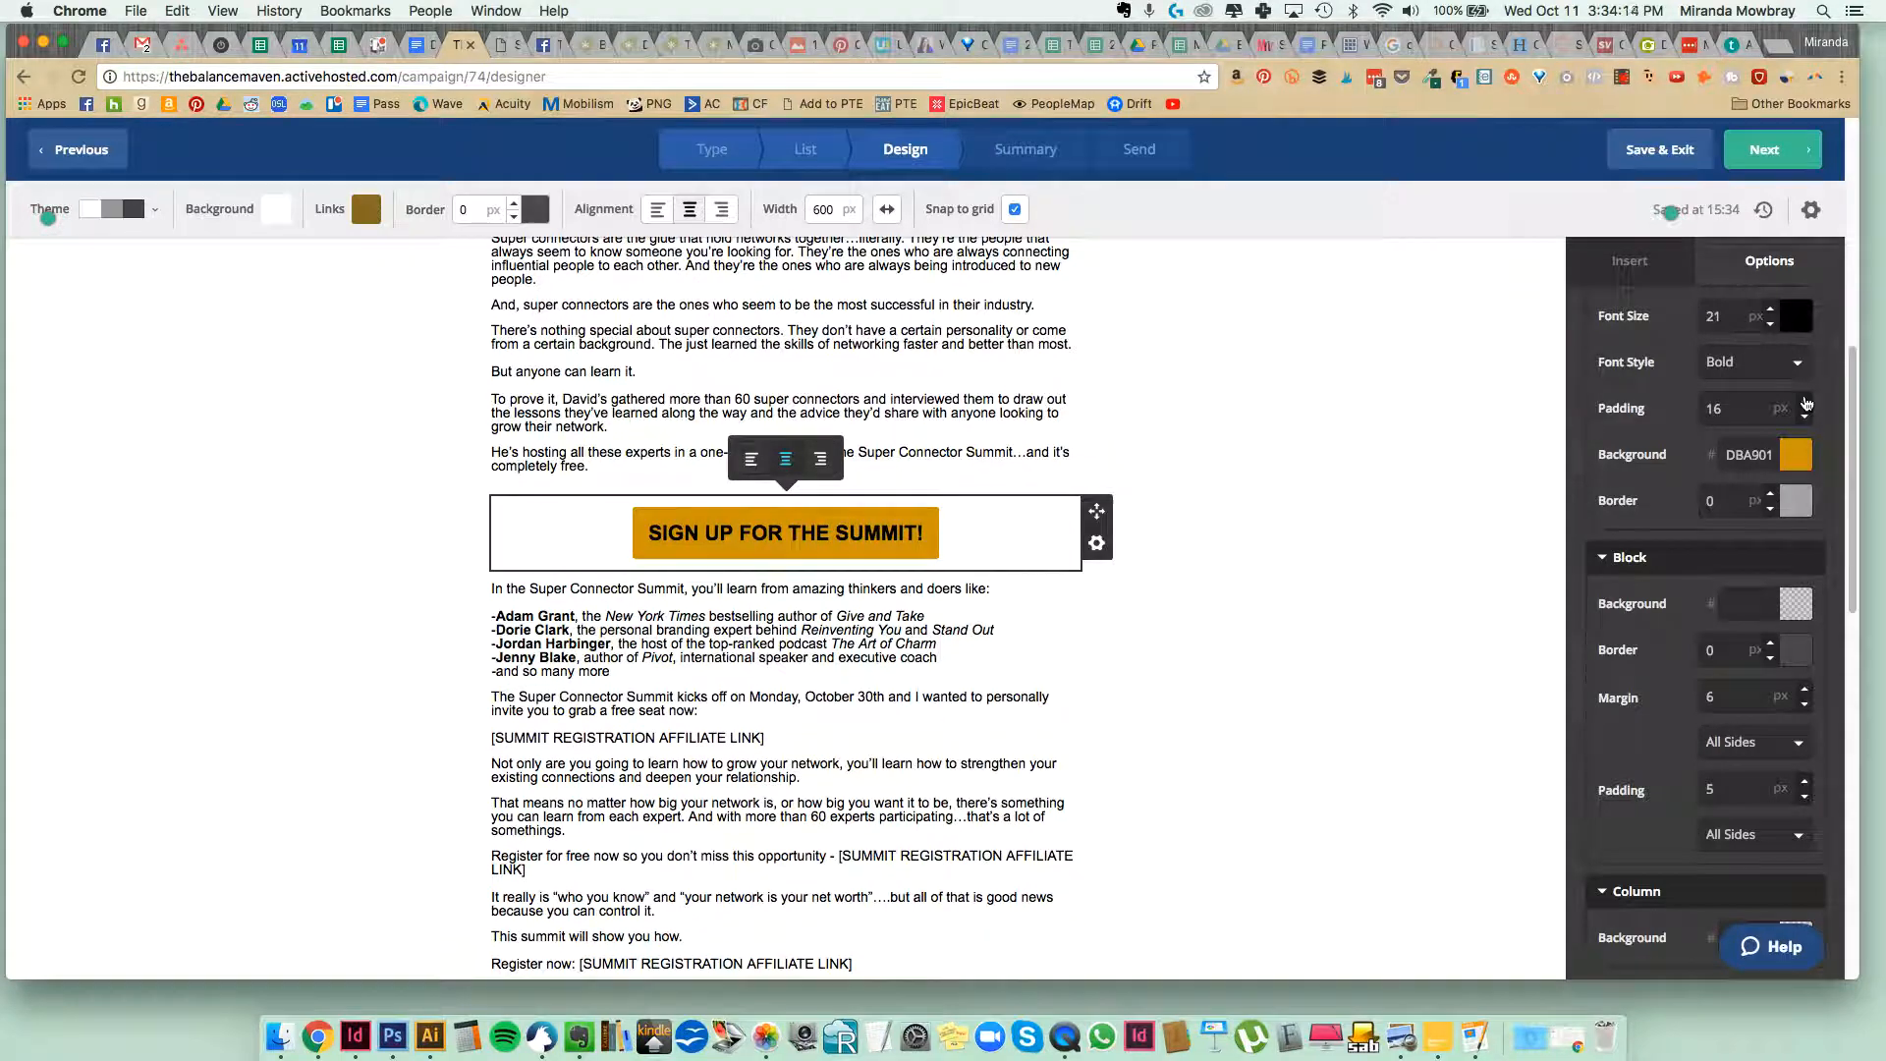
# Remove the extra blank line at the end of the text block above the sign-up button.
pyautogui.click(1355, 503)
pyautogui.scroll(3, 1354, 498)
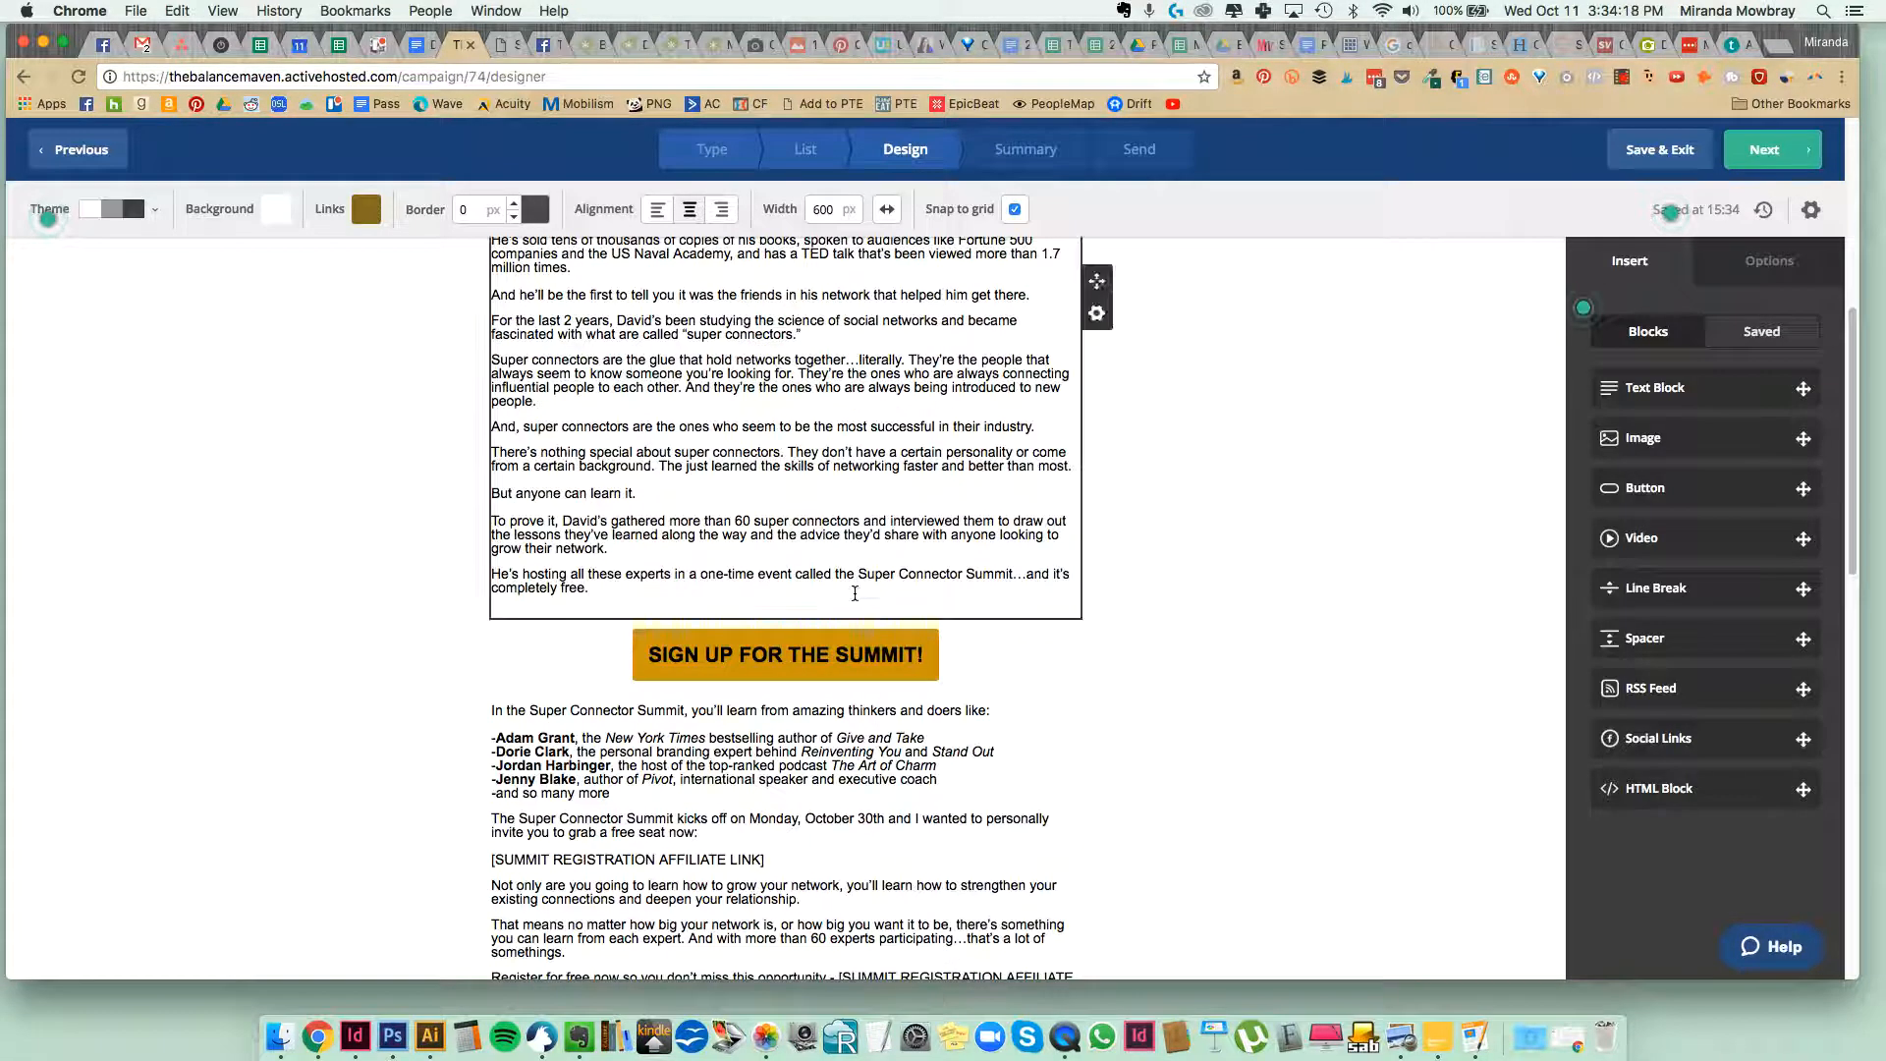
pyautogui.click(854, 593)
pyautogui.press('BackSpace')
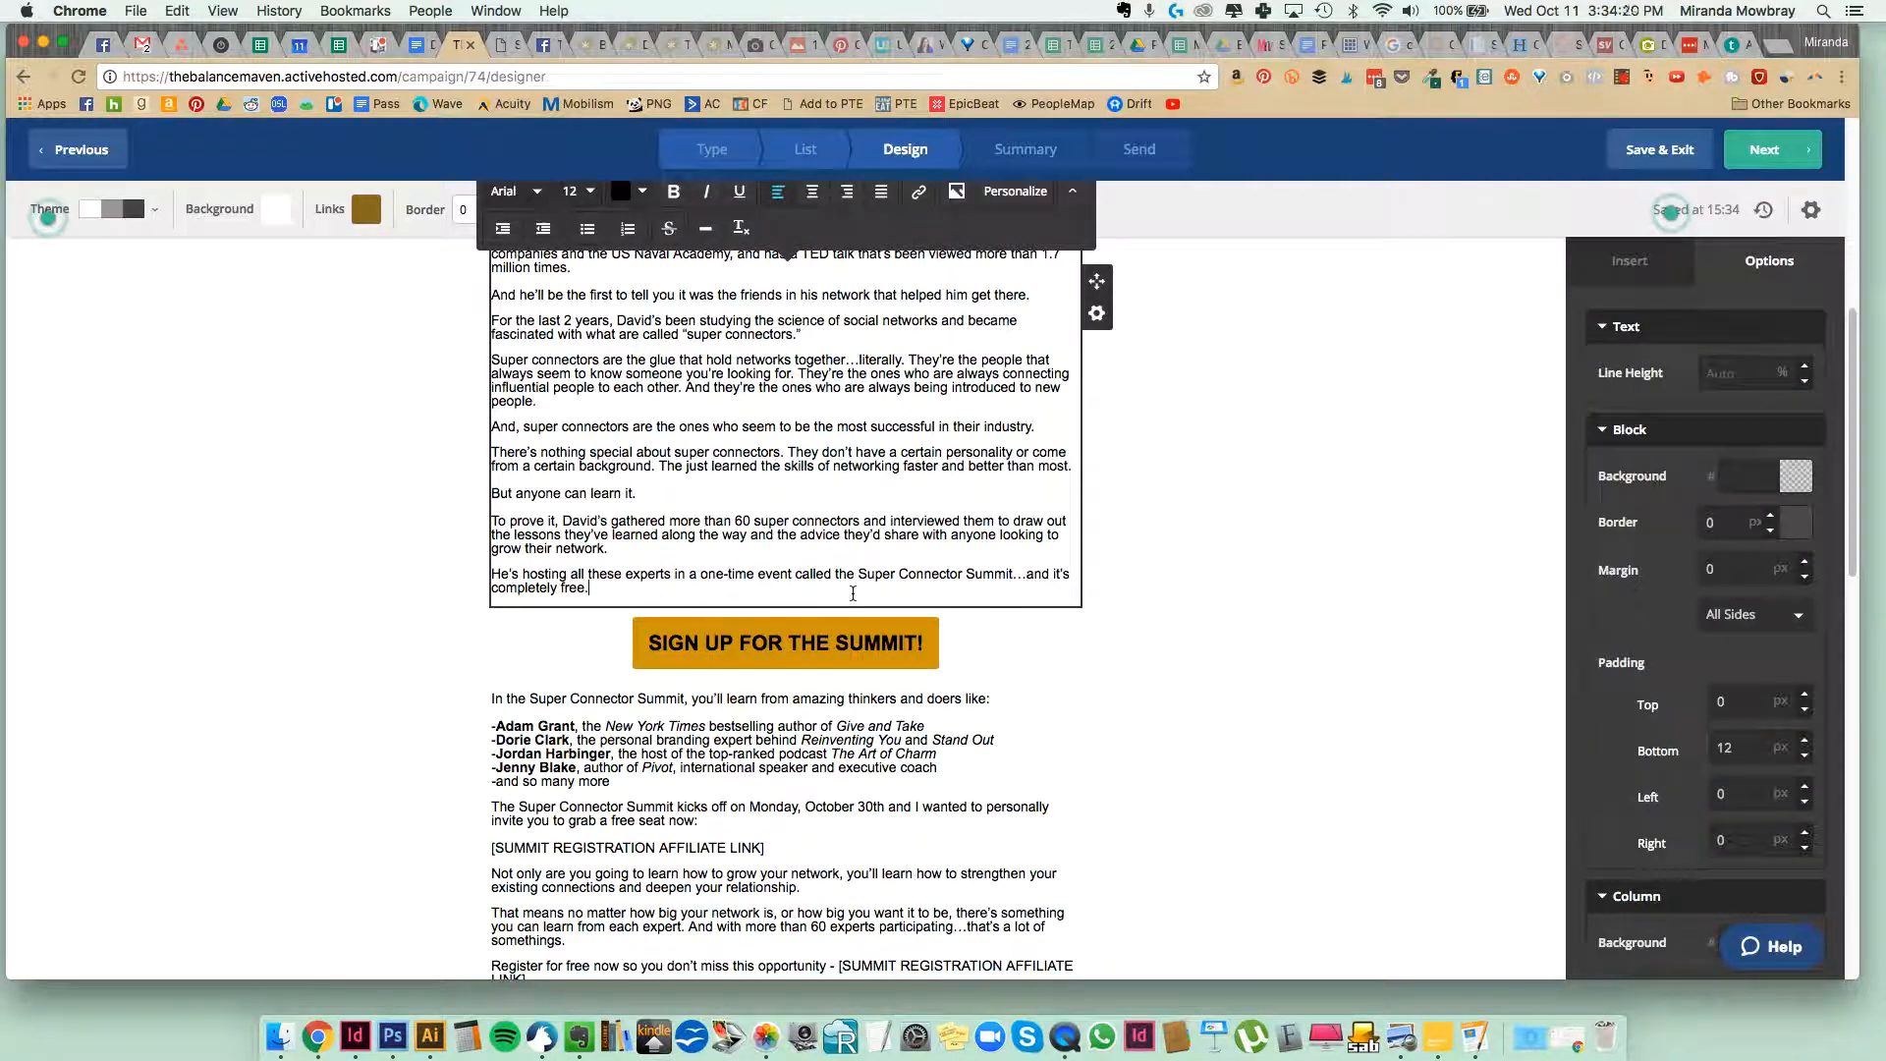
pyautogui.click(1208, 725)
pyautogui.scroll(2, 1208, 725)
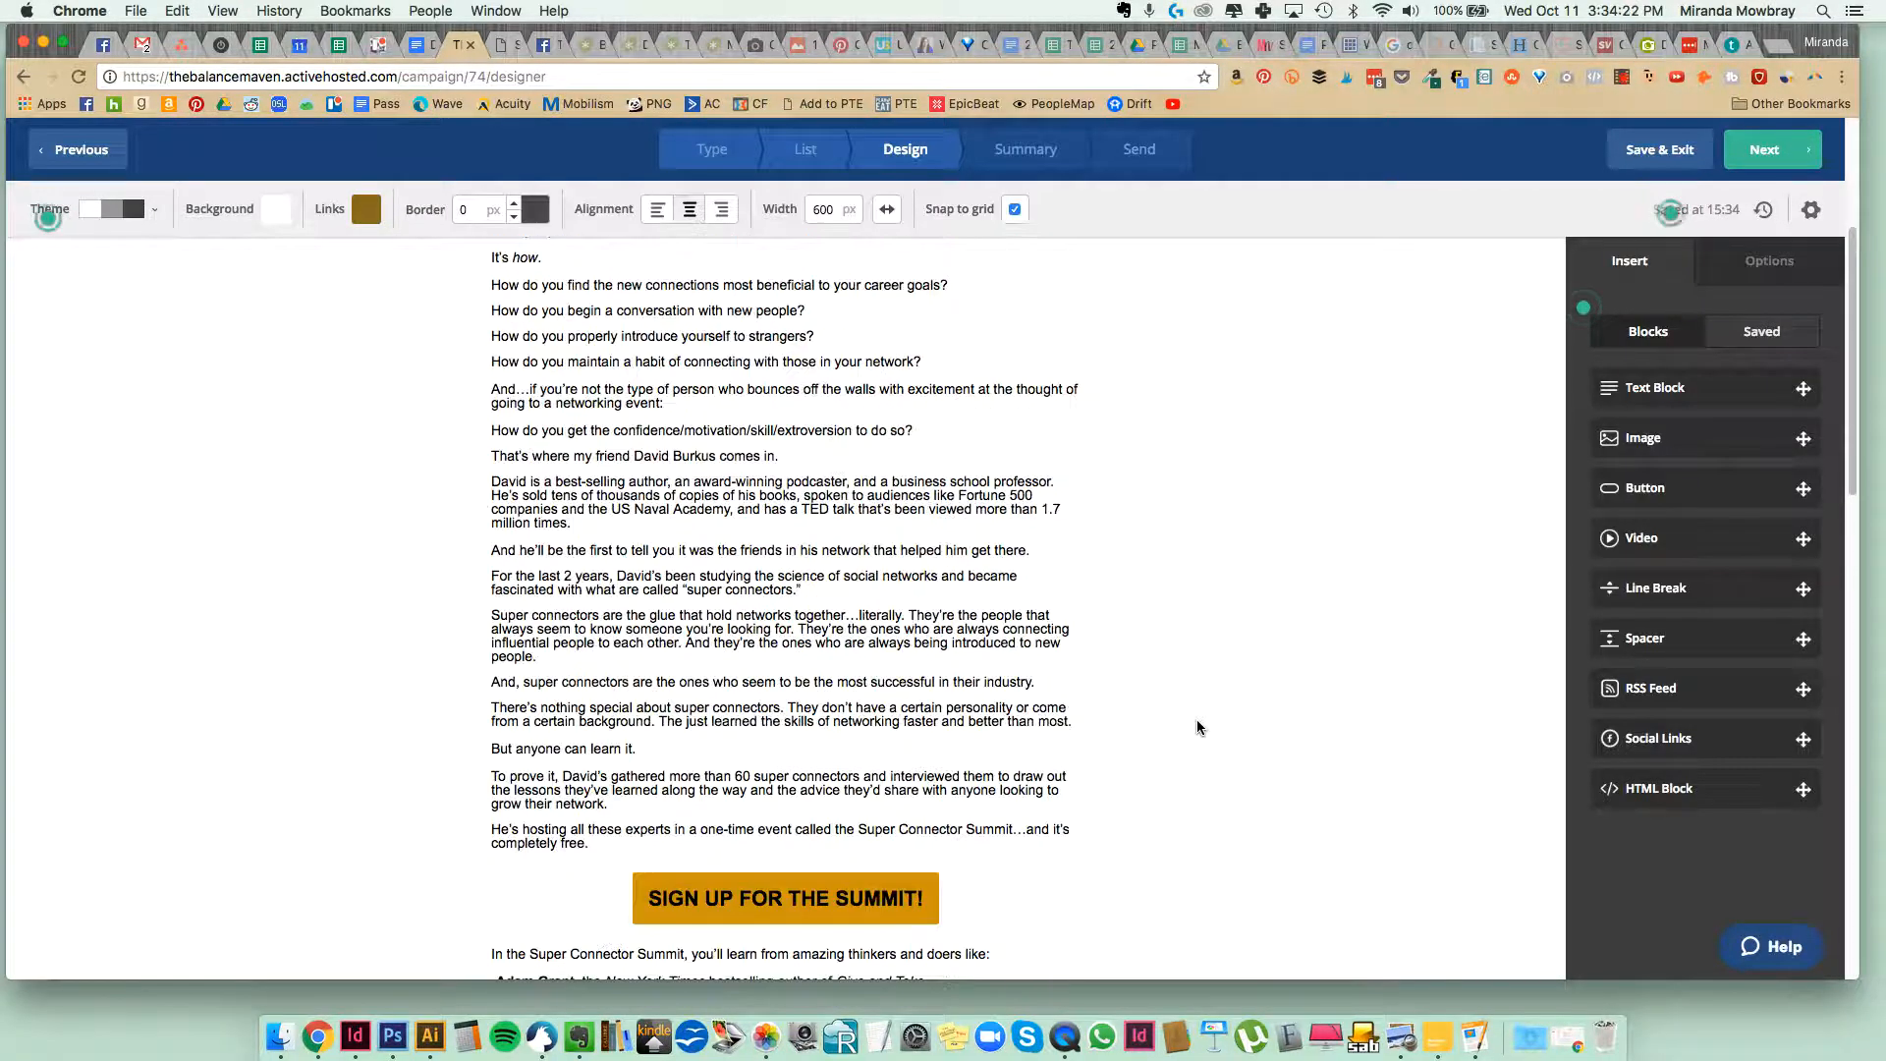
pyautogui.scroll(-3, 1196, 719)
# Turn the speaker lines below the sign-up button into a bulleted list and remove the empty first bullet.
pyautogui.click(683, 640)
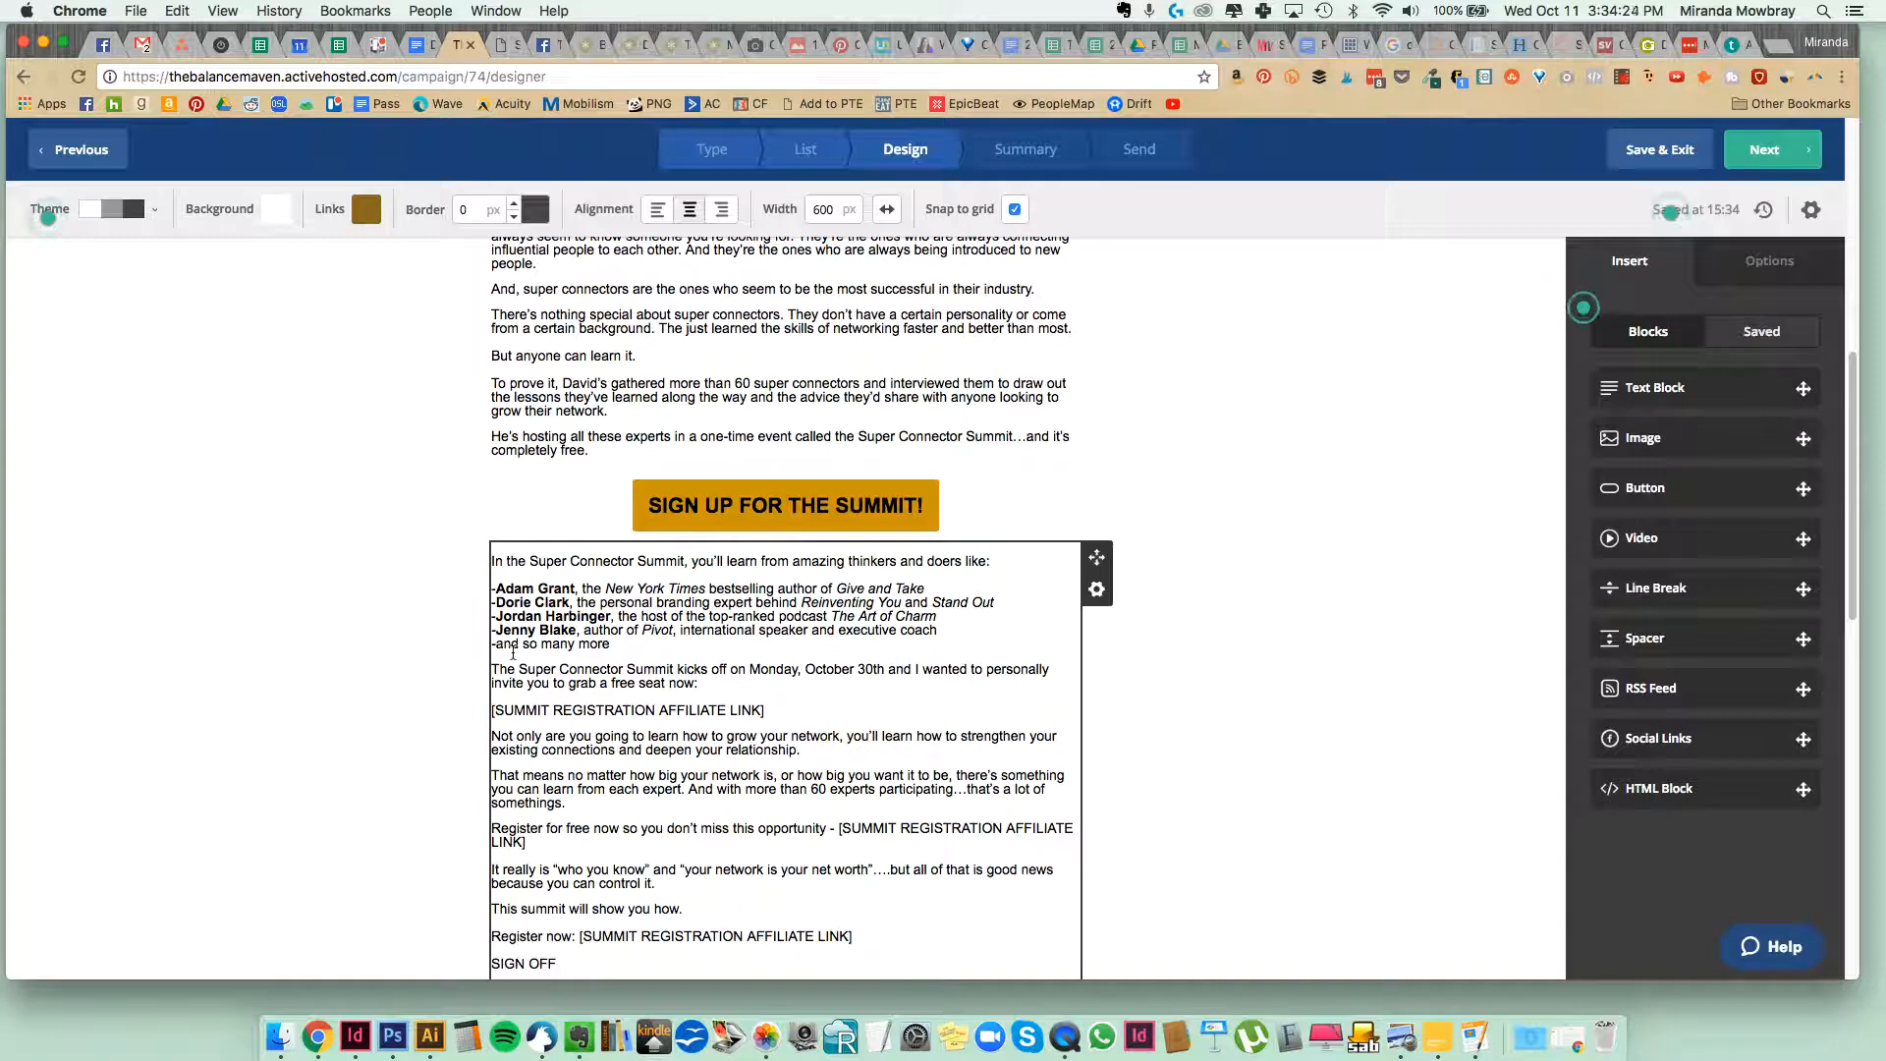
pyautogui.moveTo(622, 635); pyautogui.dragTo(430, 587)
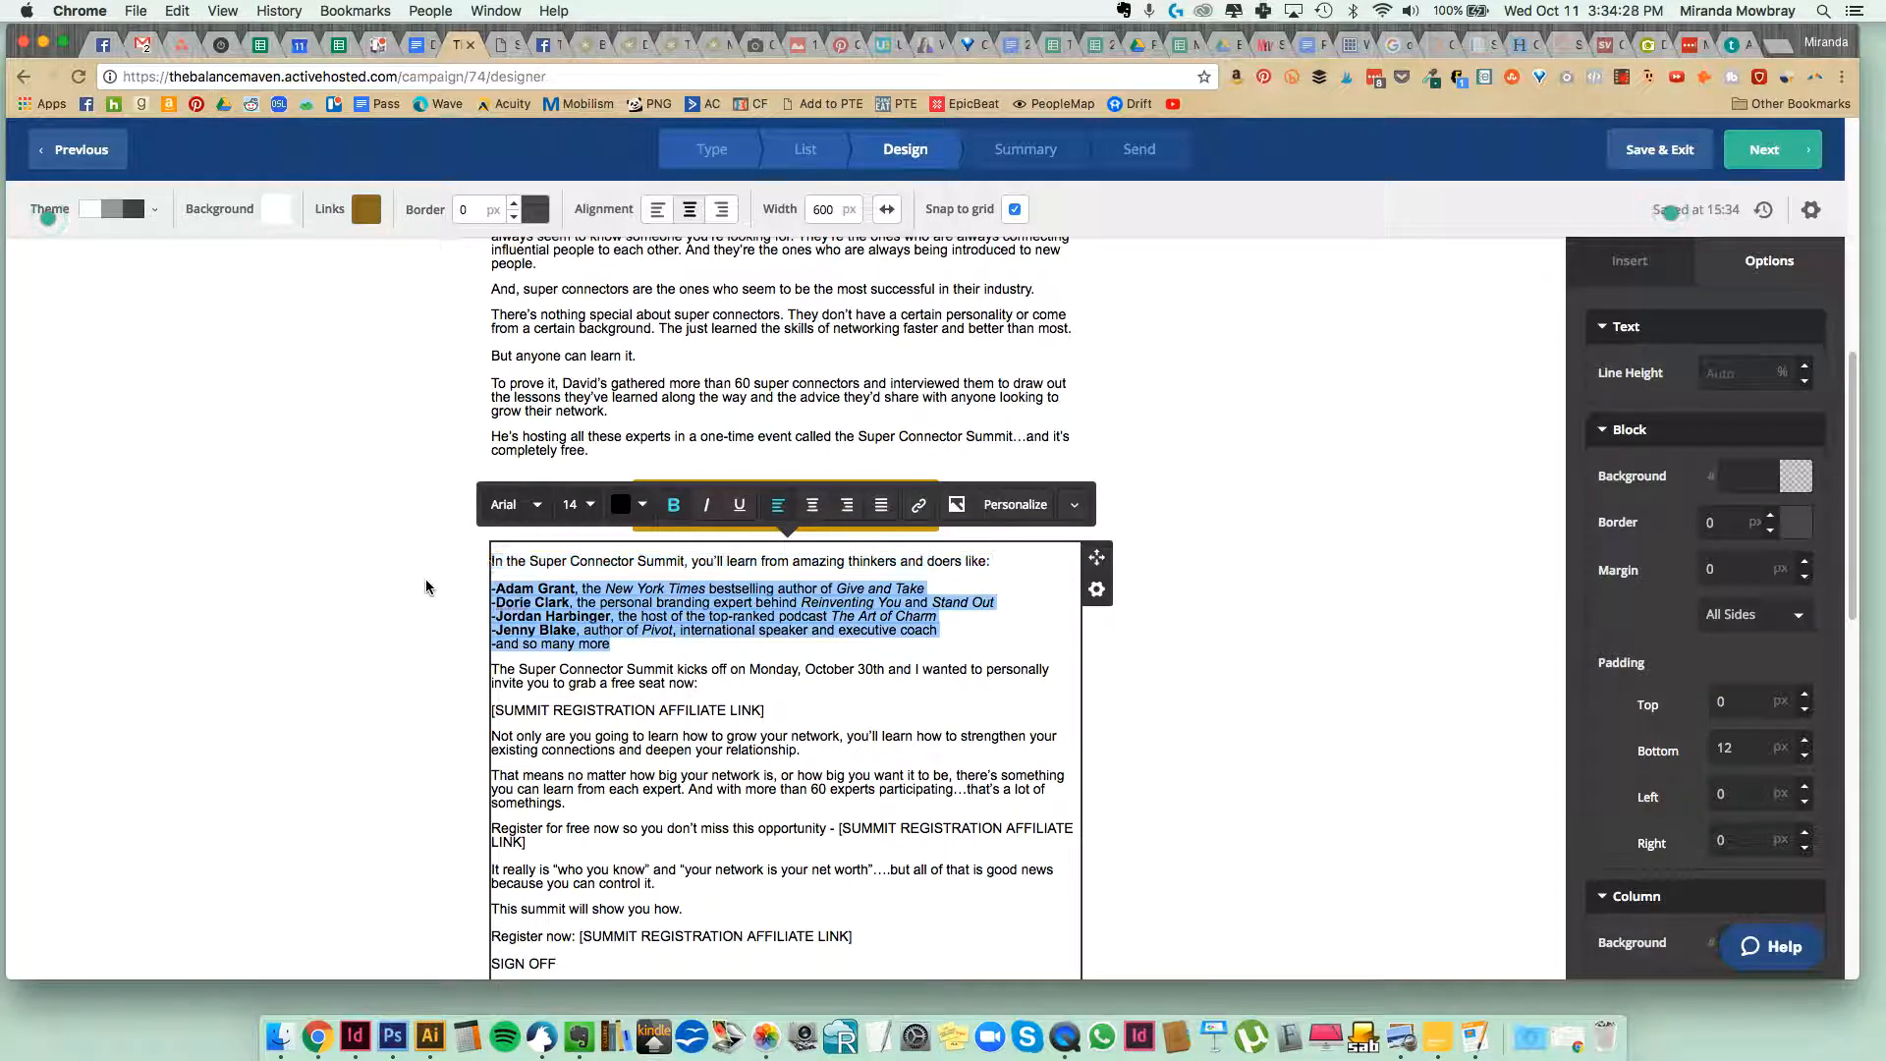
pyautogui.click(1075, 505)
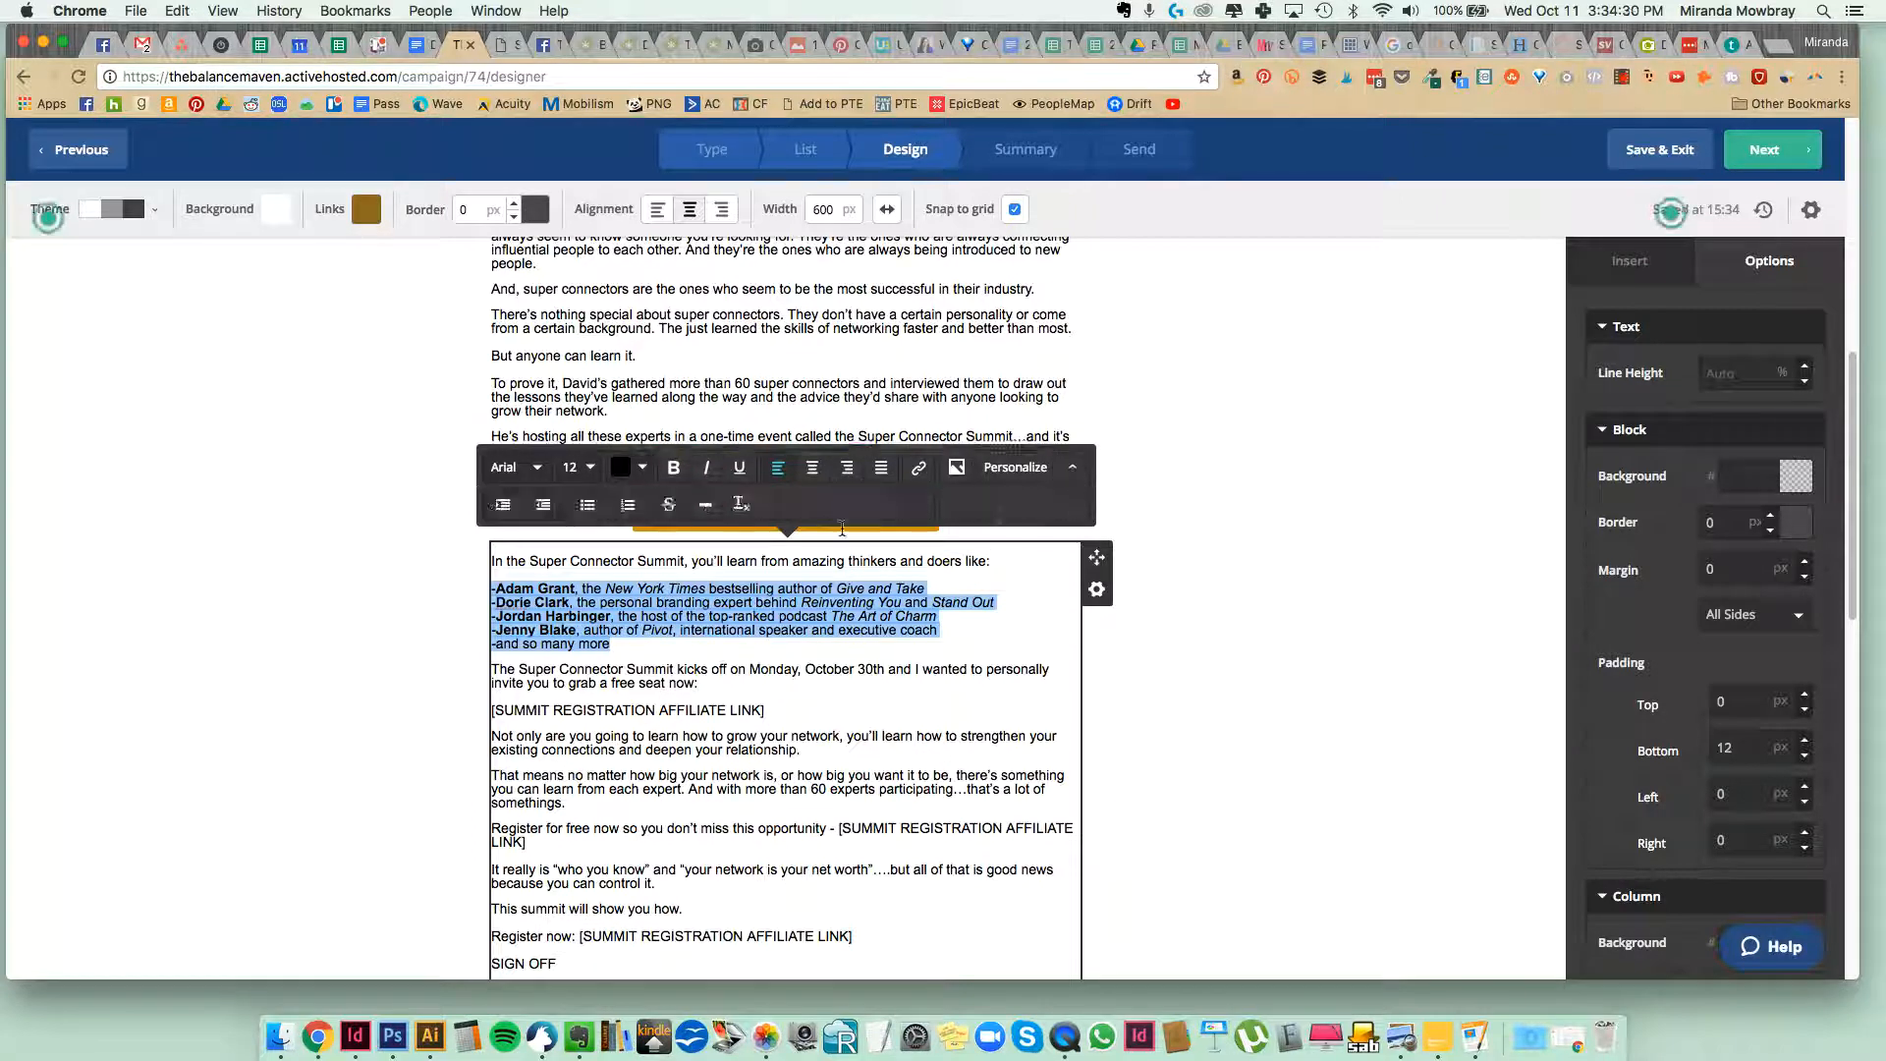
pyautogui.click(587, 505)
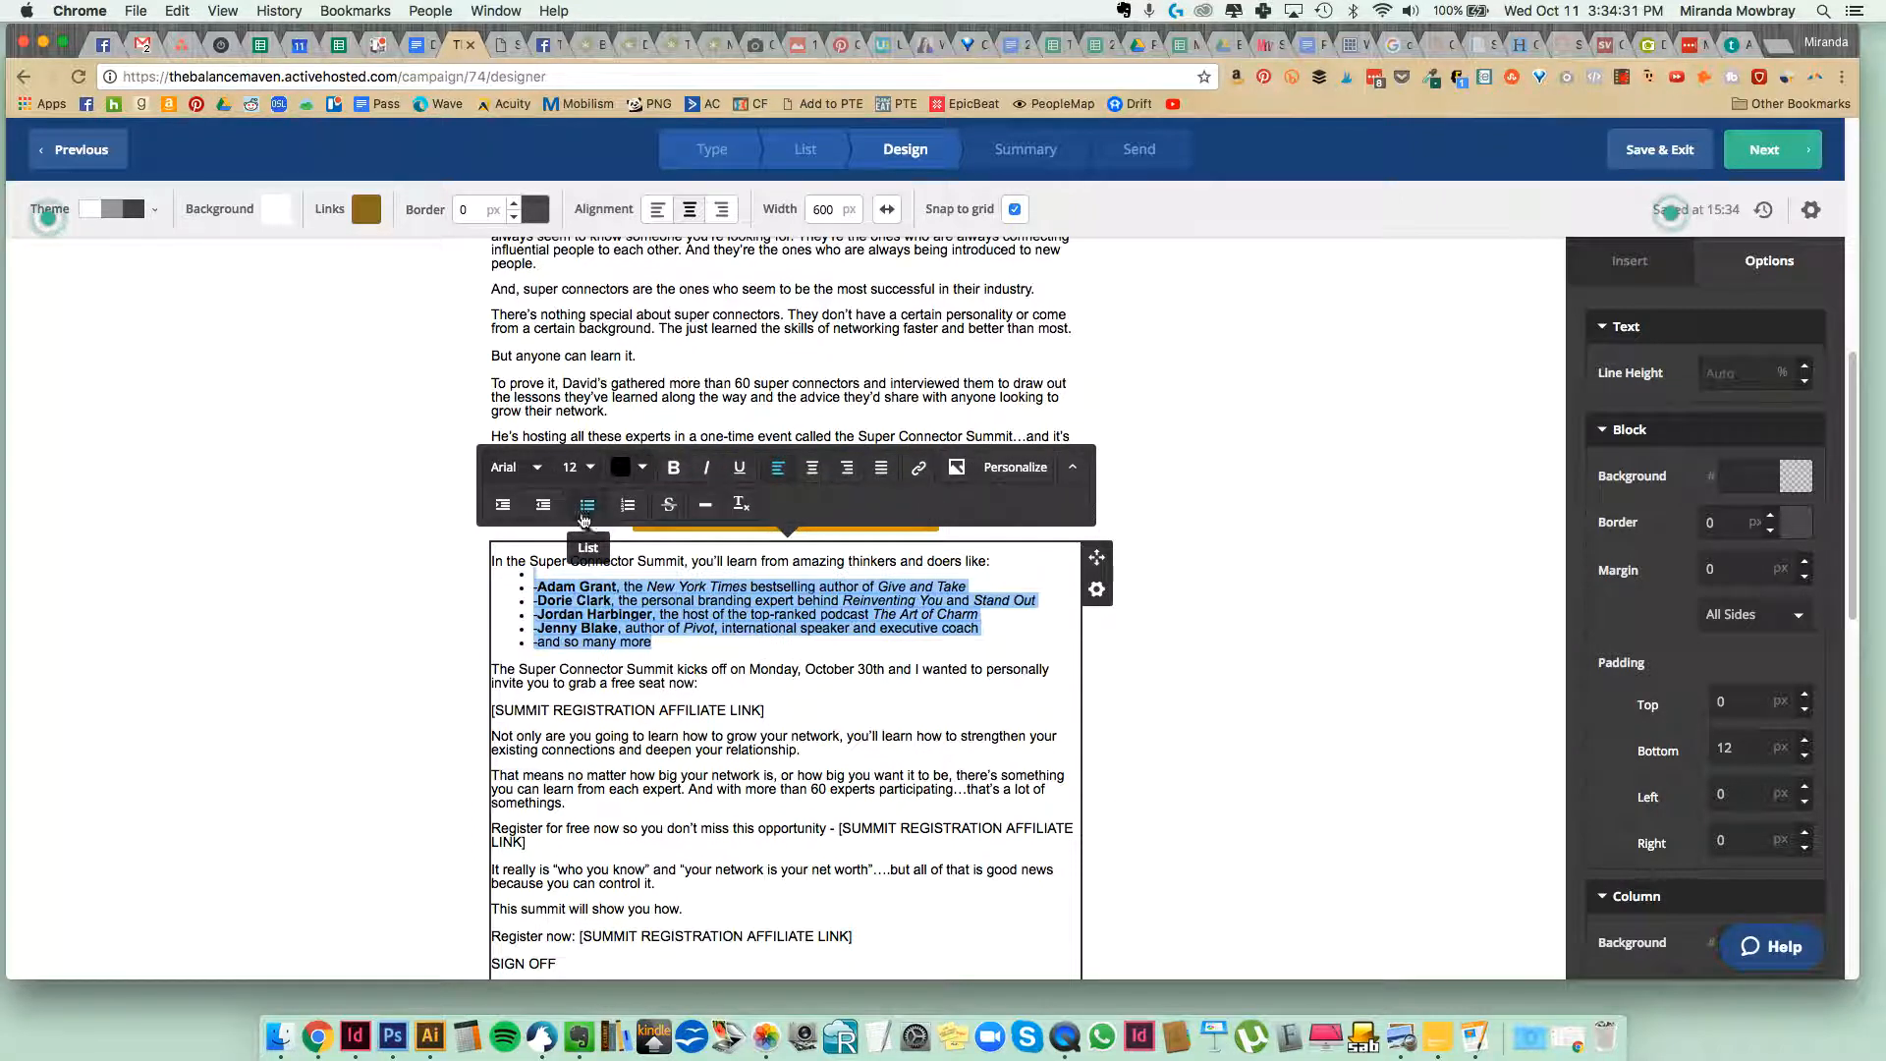
pyautogui.click(553, 575)
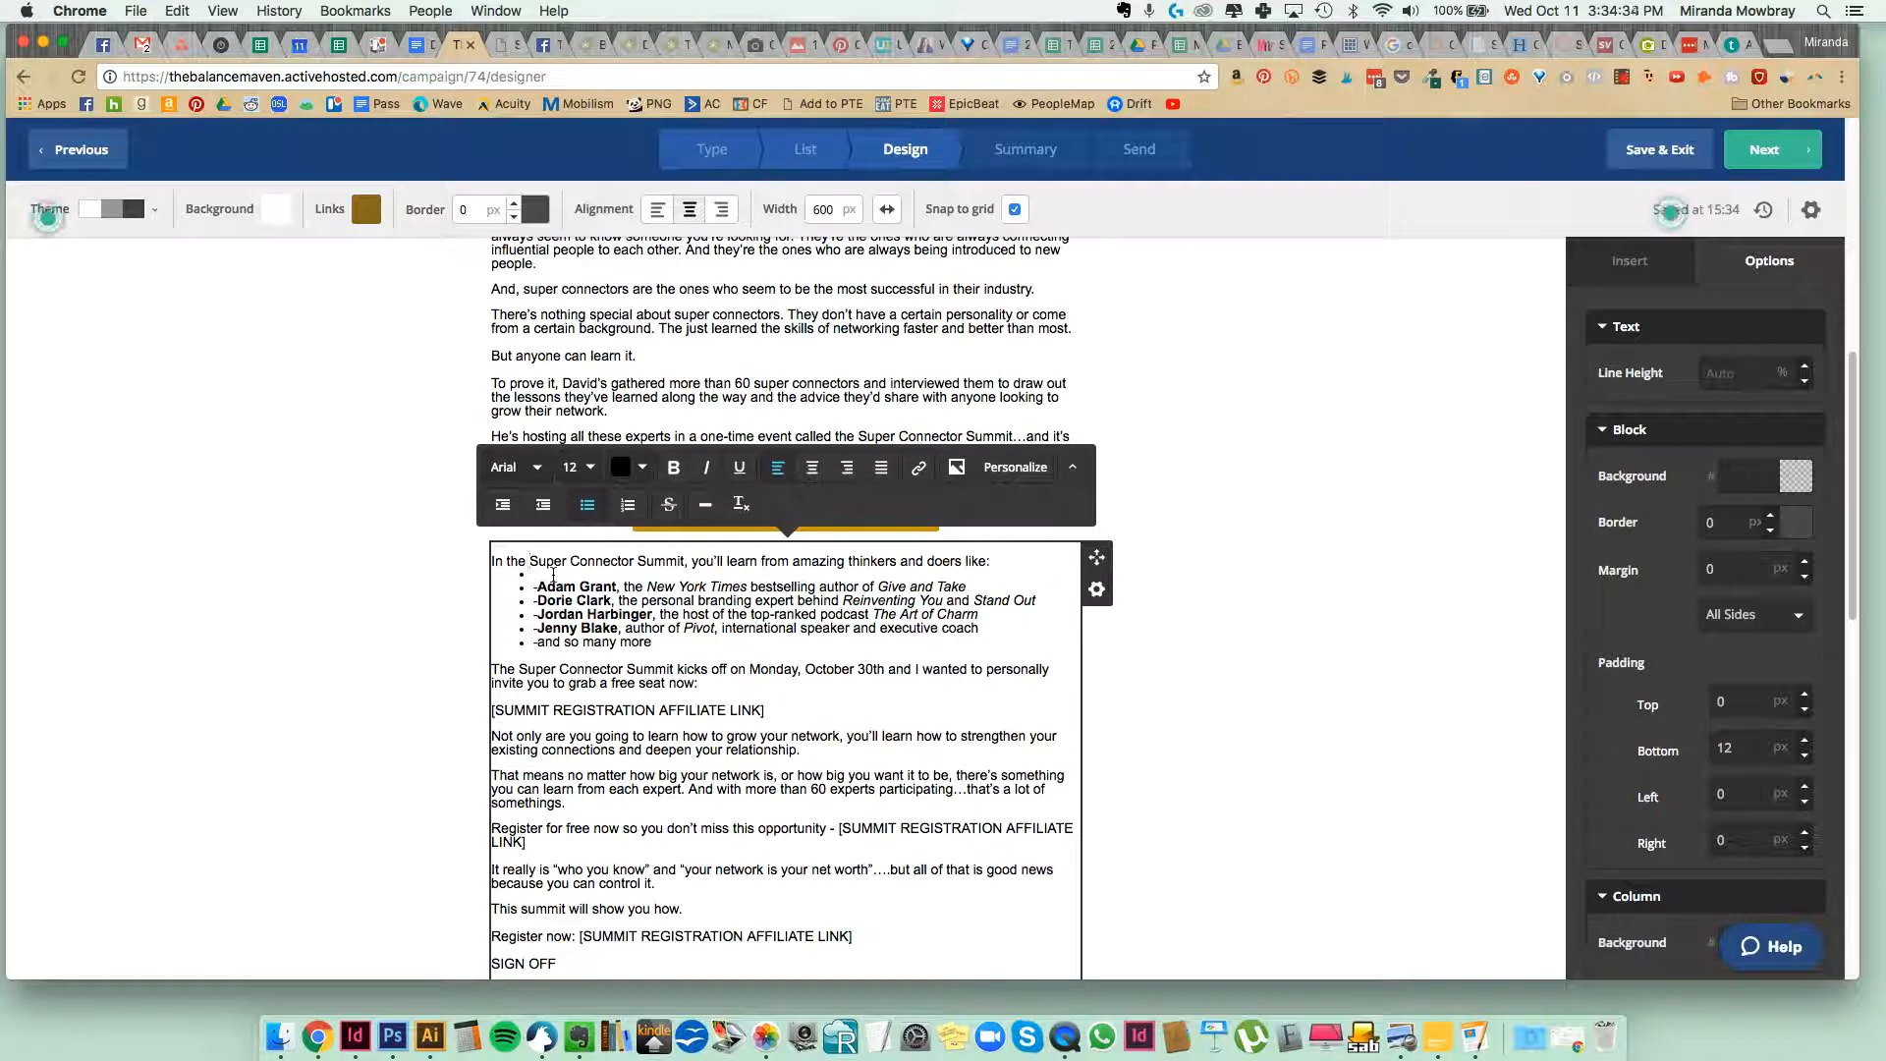
pyautogui.press('BackSpace')
pyautogui.press('Return')
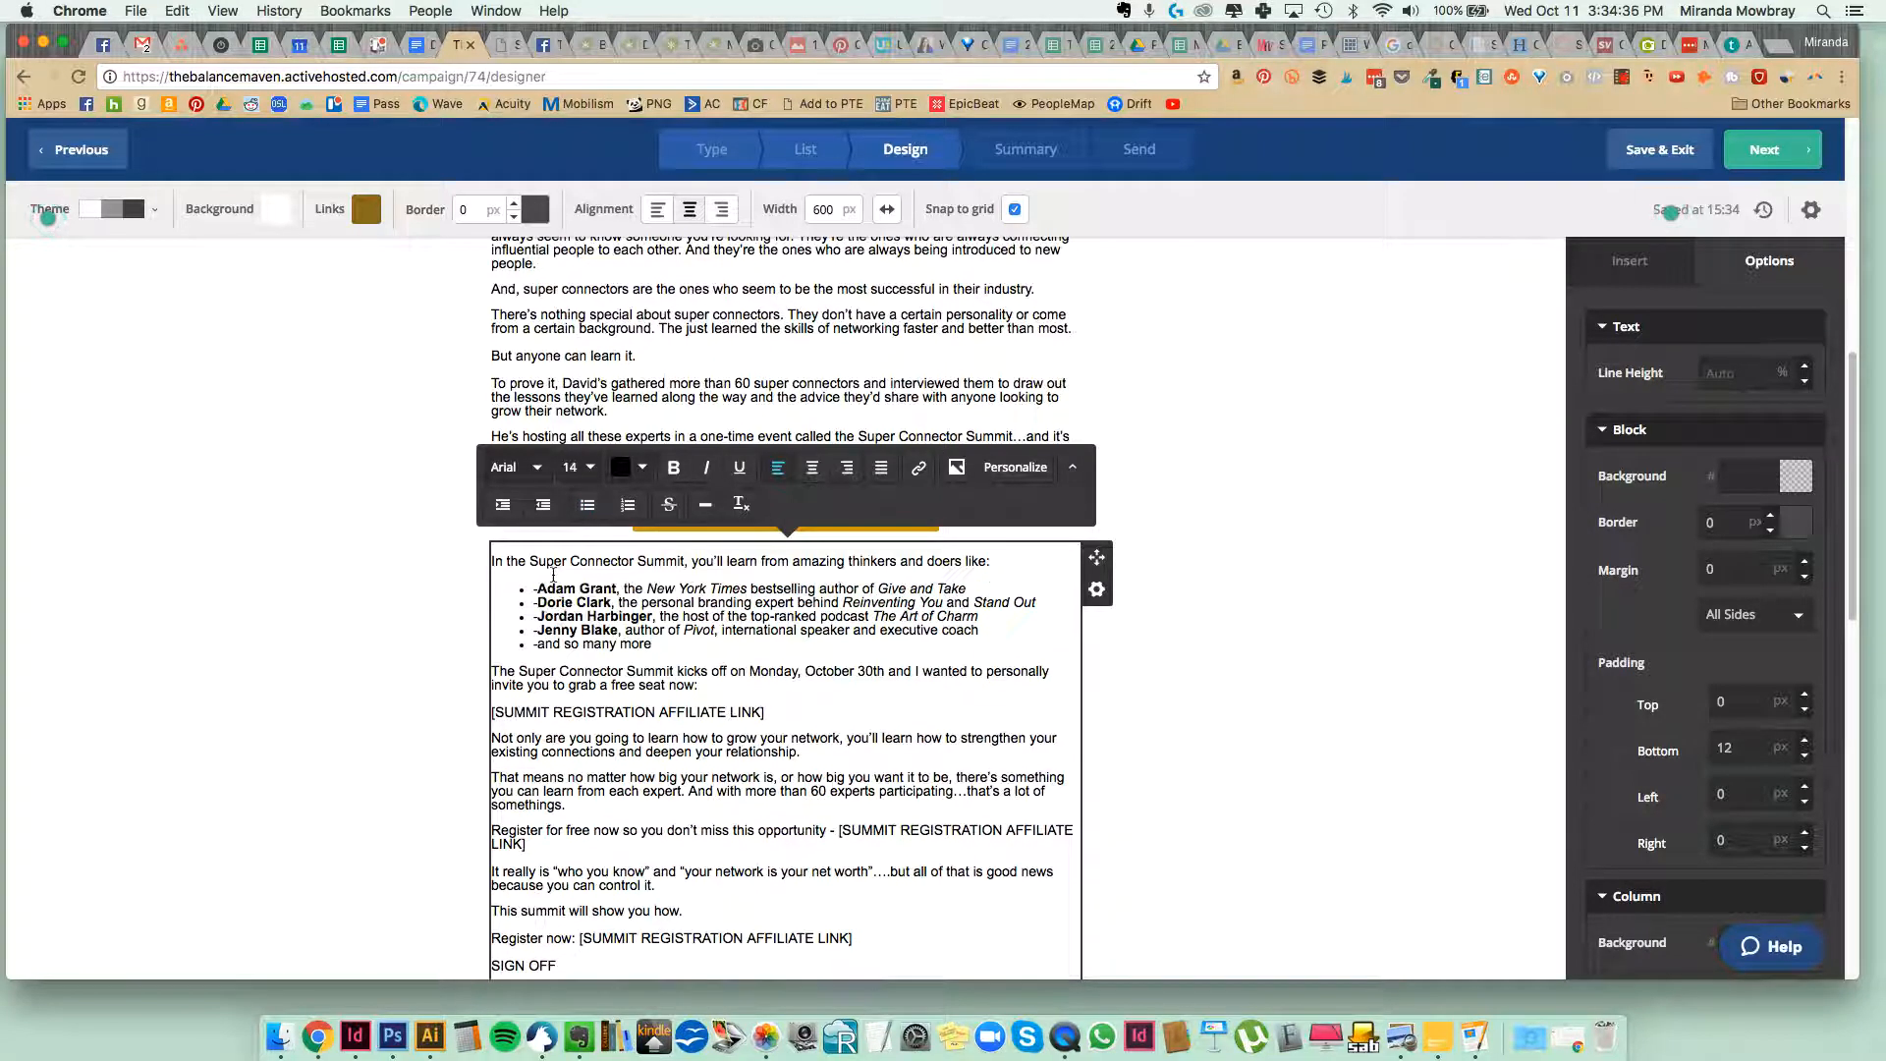
# Delete the leading hyphens from the bulleted speaker lines, including the "and so many more" line.
pyautogui.click(536, 587)
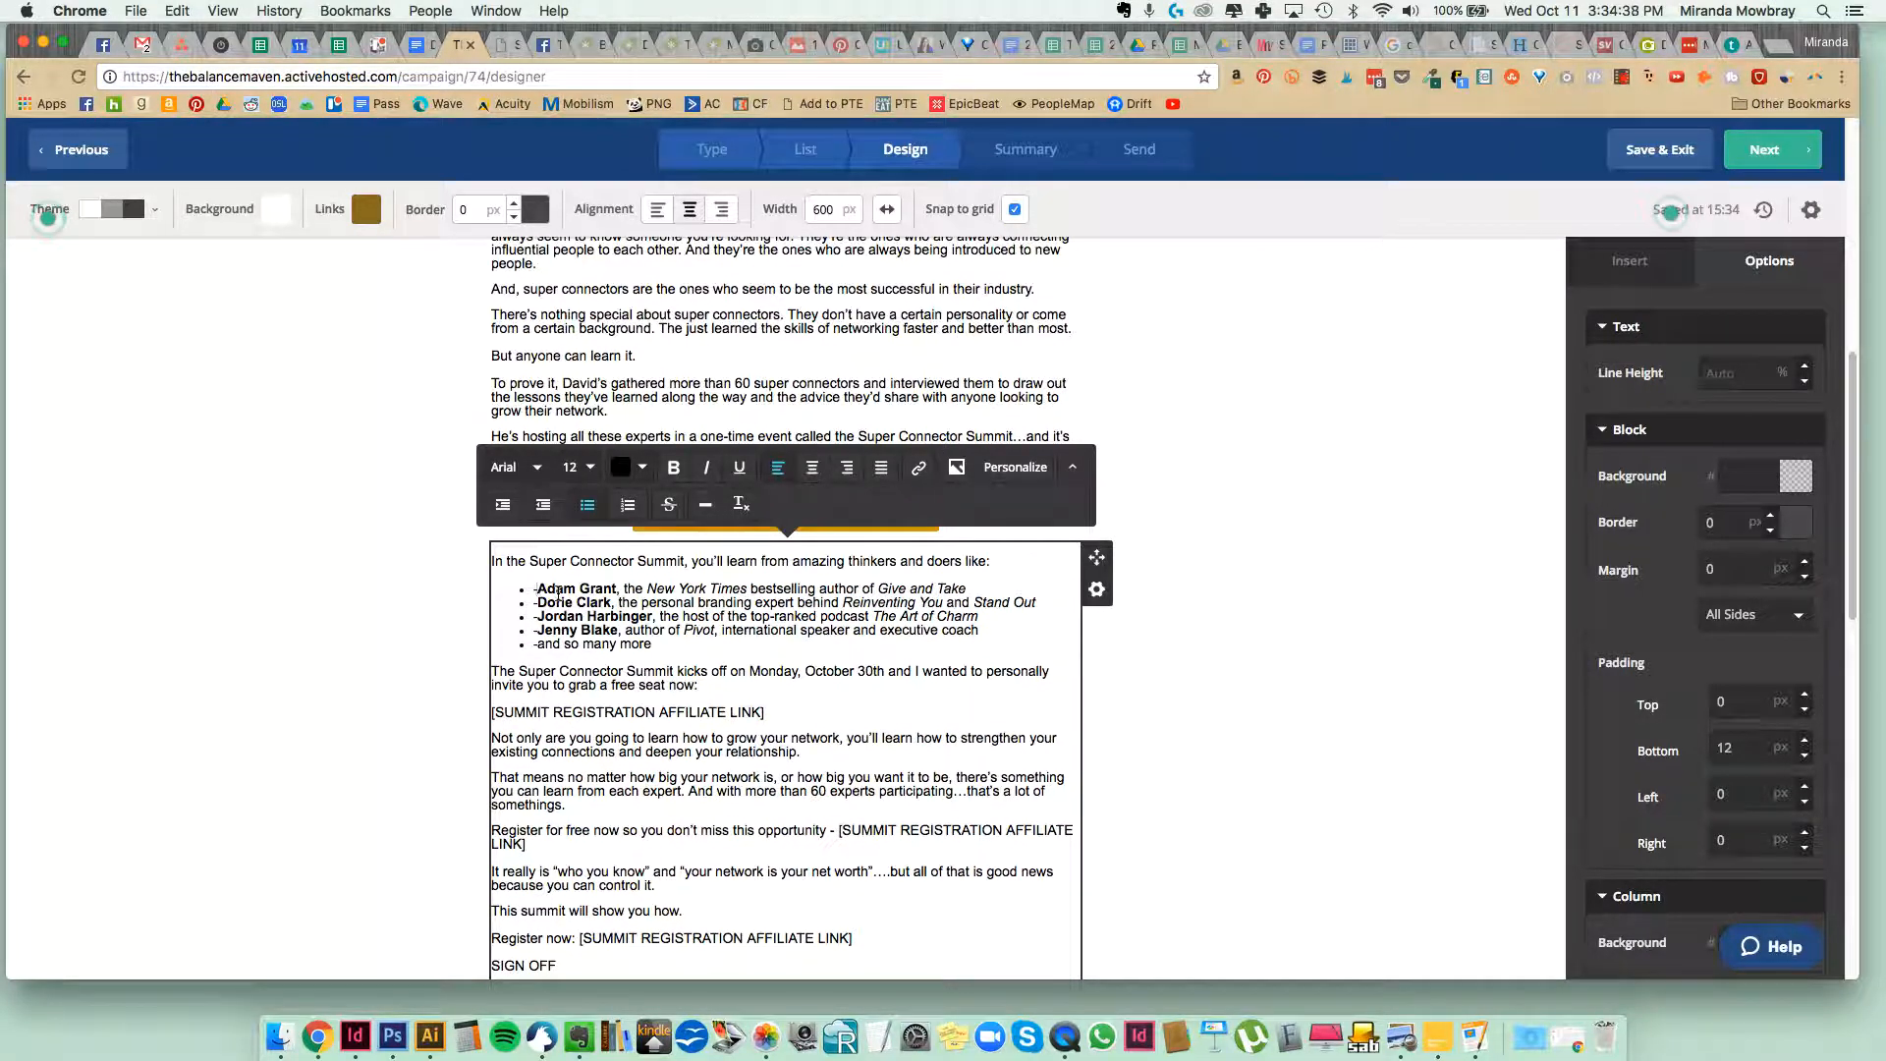
pyautogui.press('BackSpace')
pyautogui.press('BackSpace')
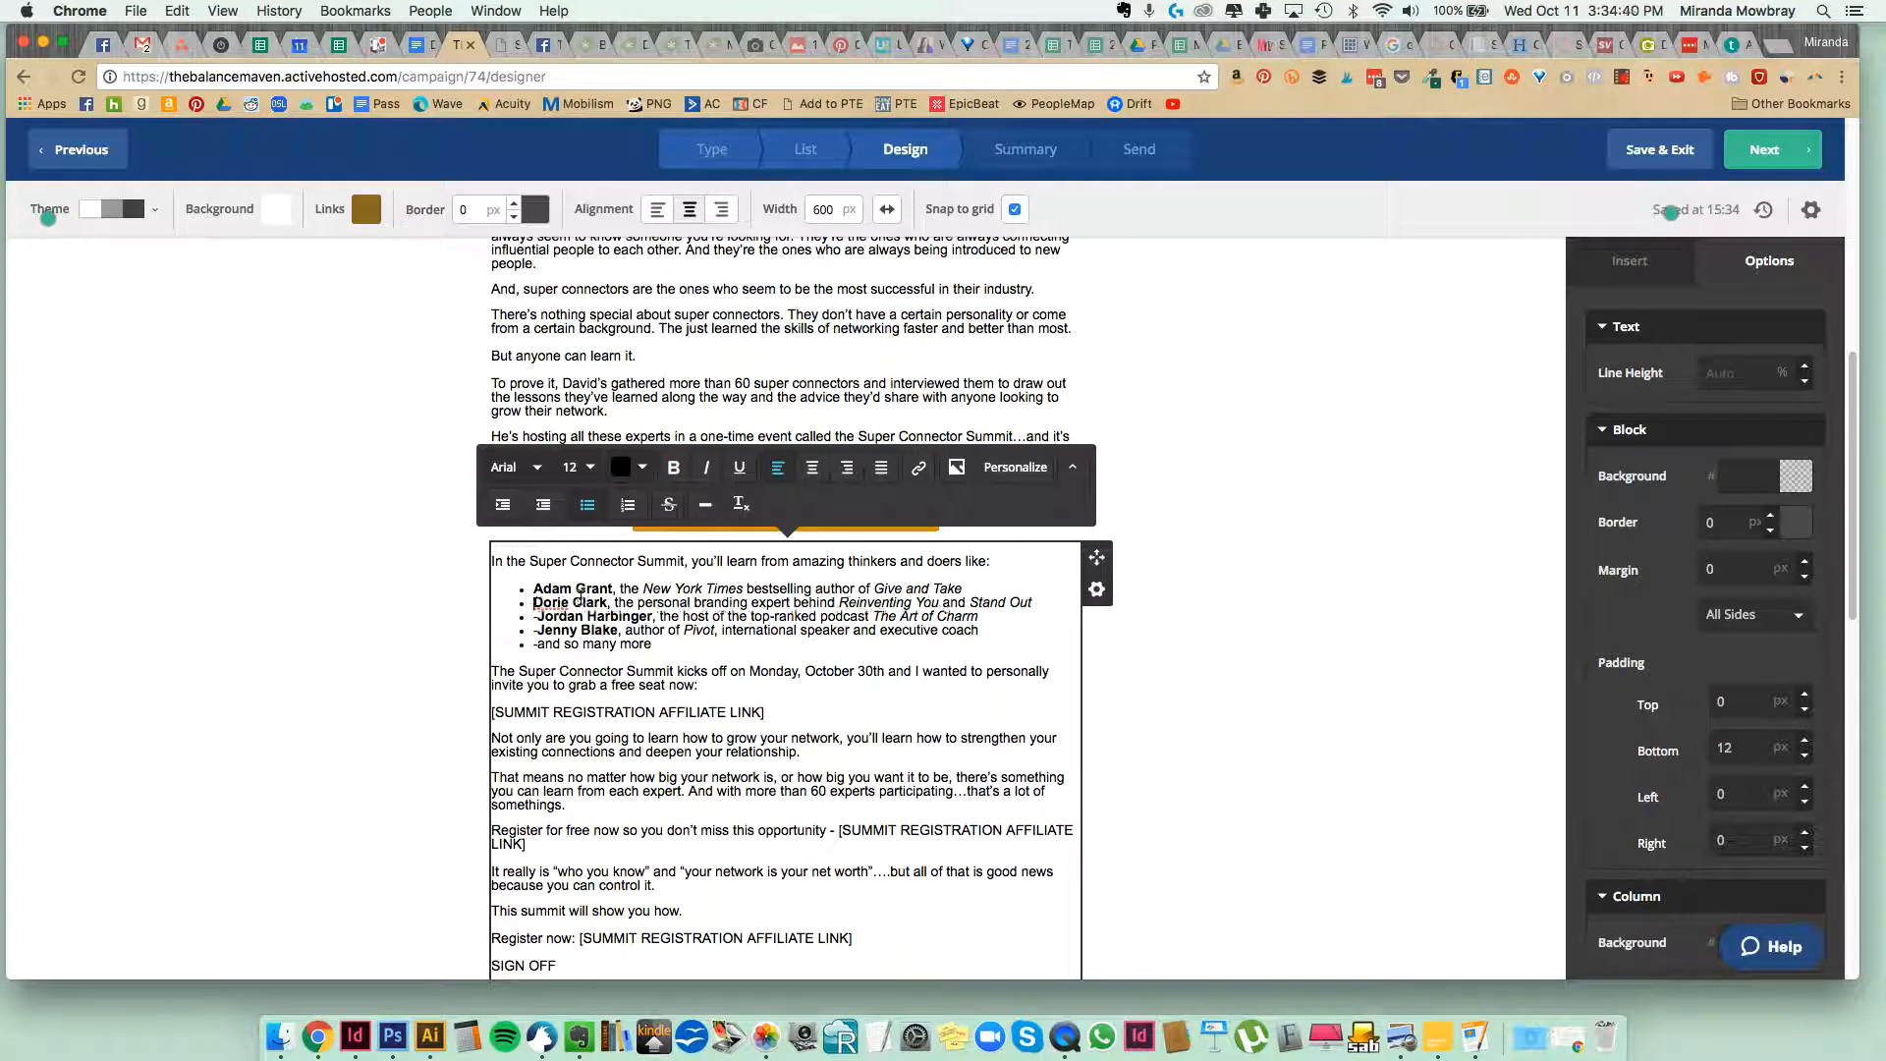
pyautogui.press('Down')
pyautogui.press('BackSpace')
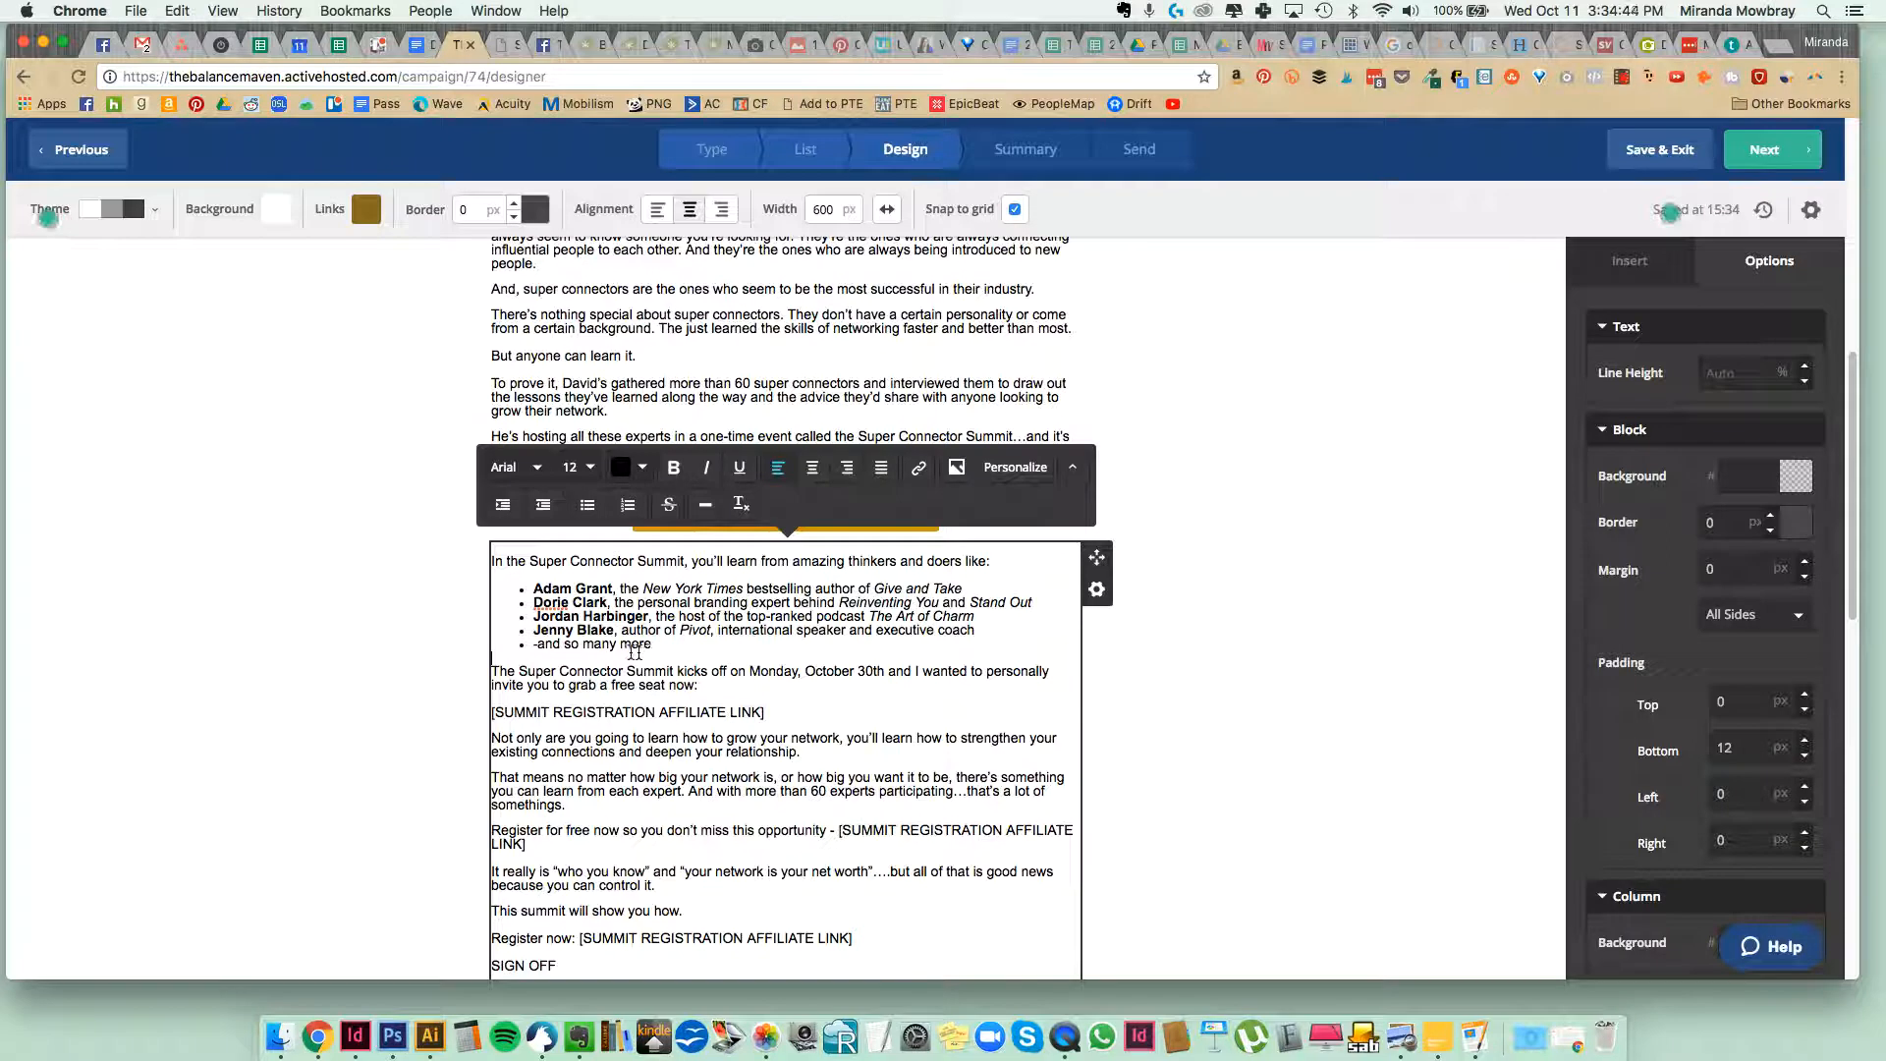
pyautogui.click(538, 643)
pyautogui.press('BackSpace')
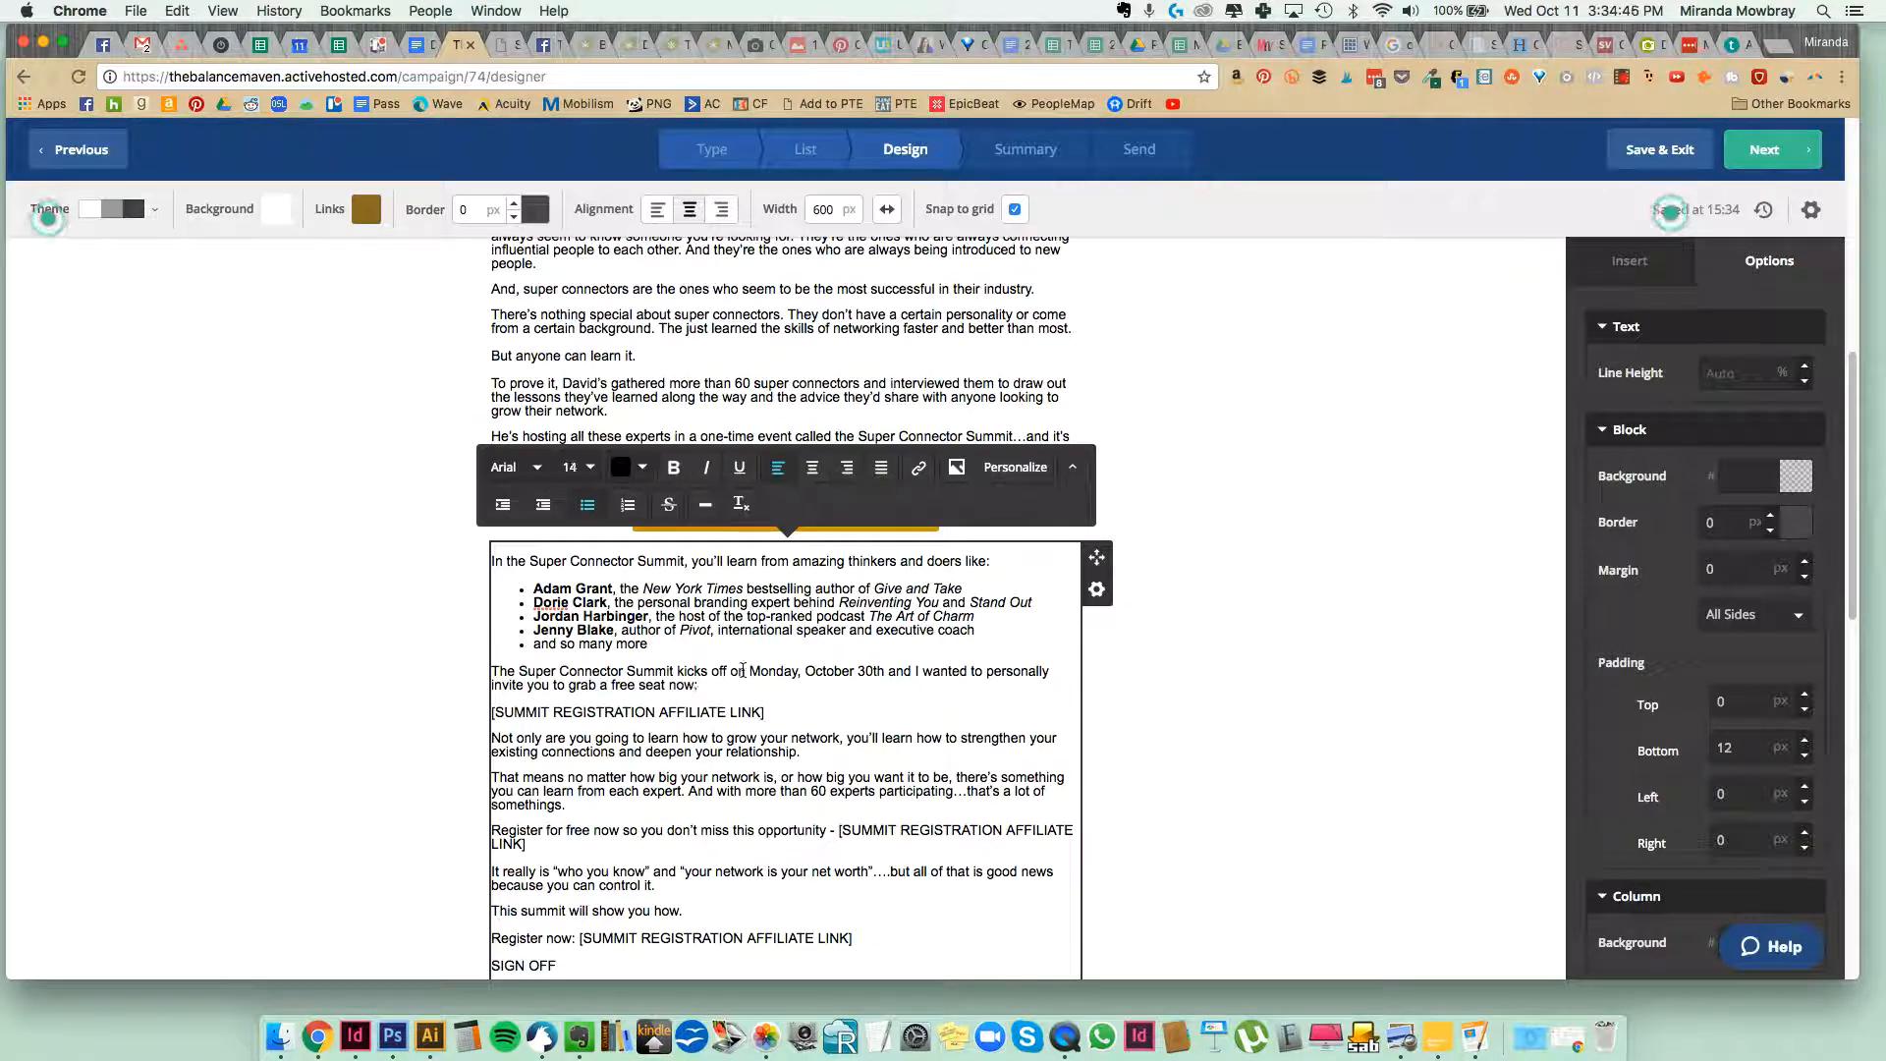
# Delete the standalone [SUMMIT REGISTRATION AFFILIATE LINK] line and end "grab a free seat now" with a period instead of the colon.
pyautogui.scroll(-2, 745, 670)
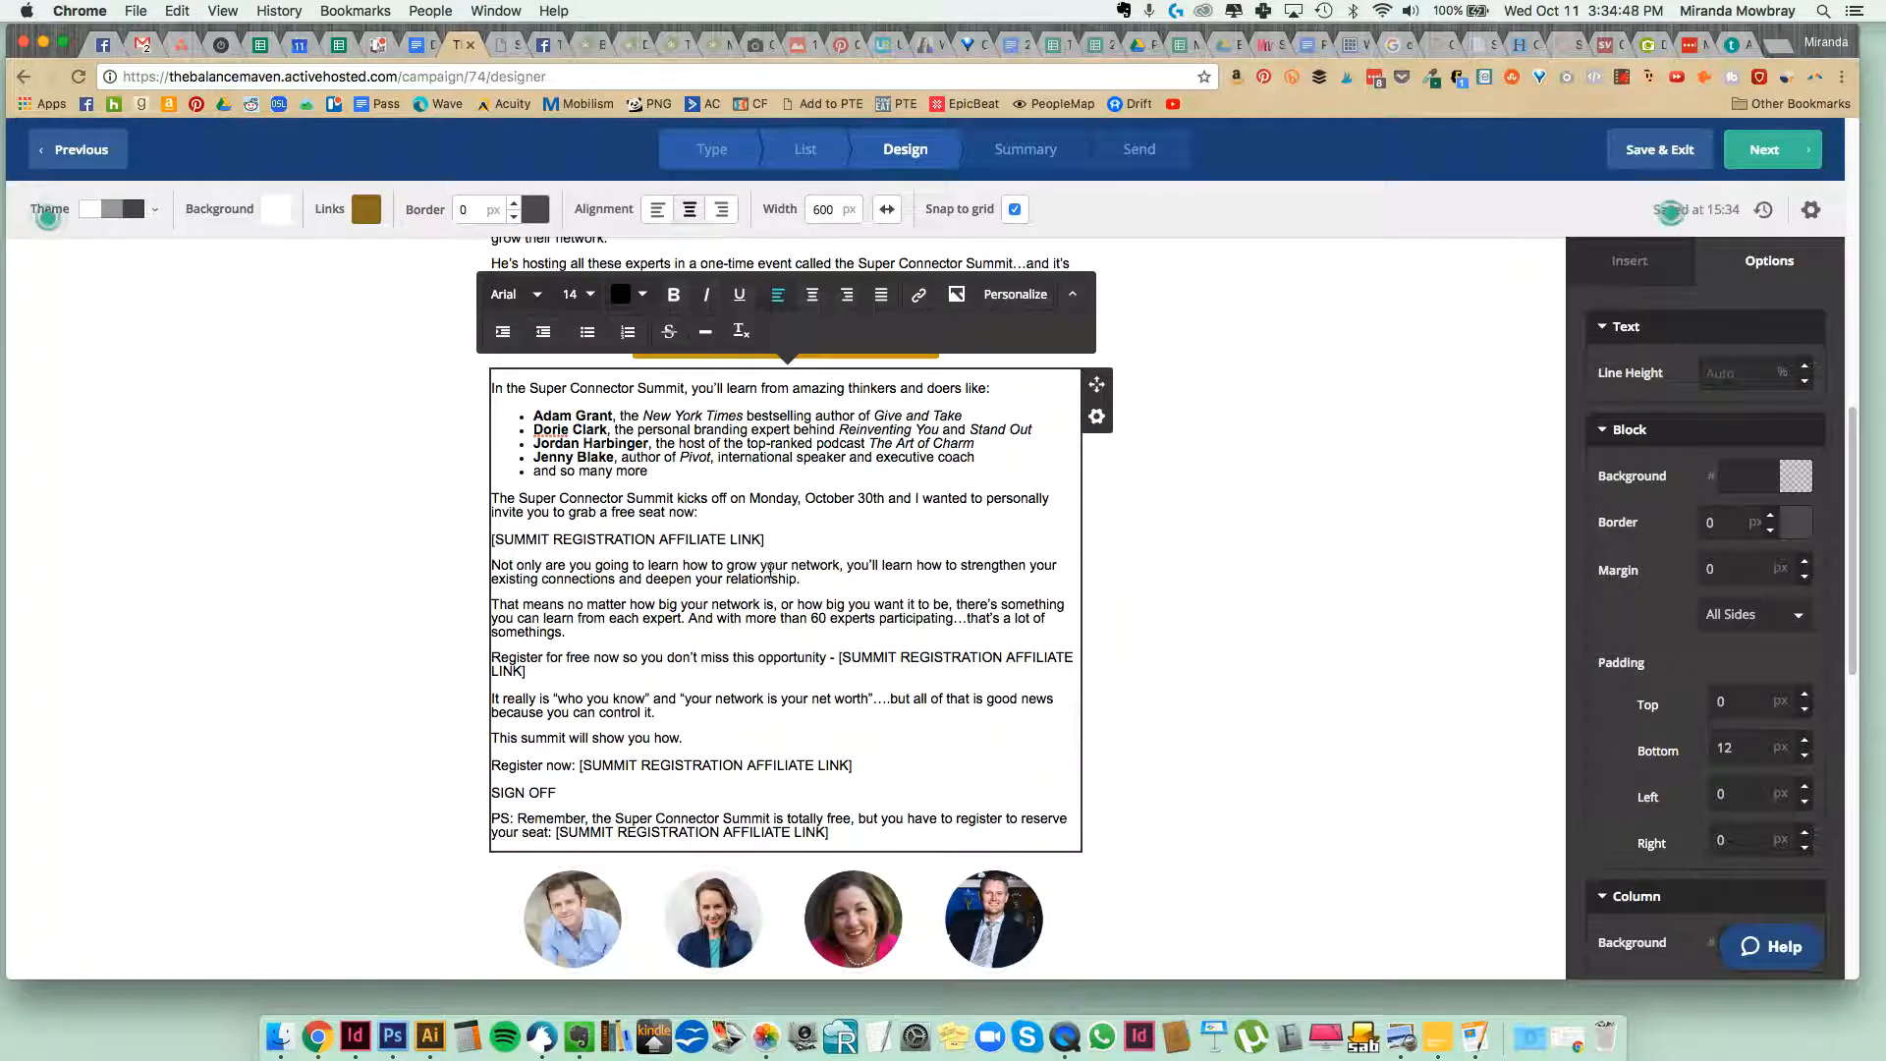
pyautogui.moveTo(785, 539); pyautogui.dragTo(483, 534)
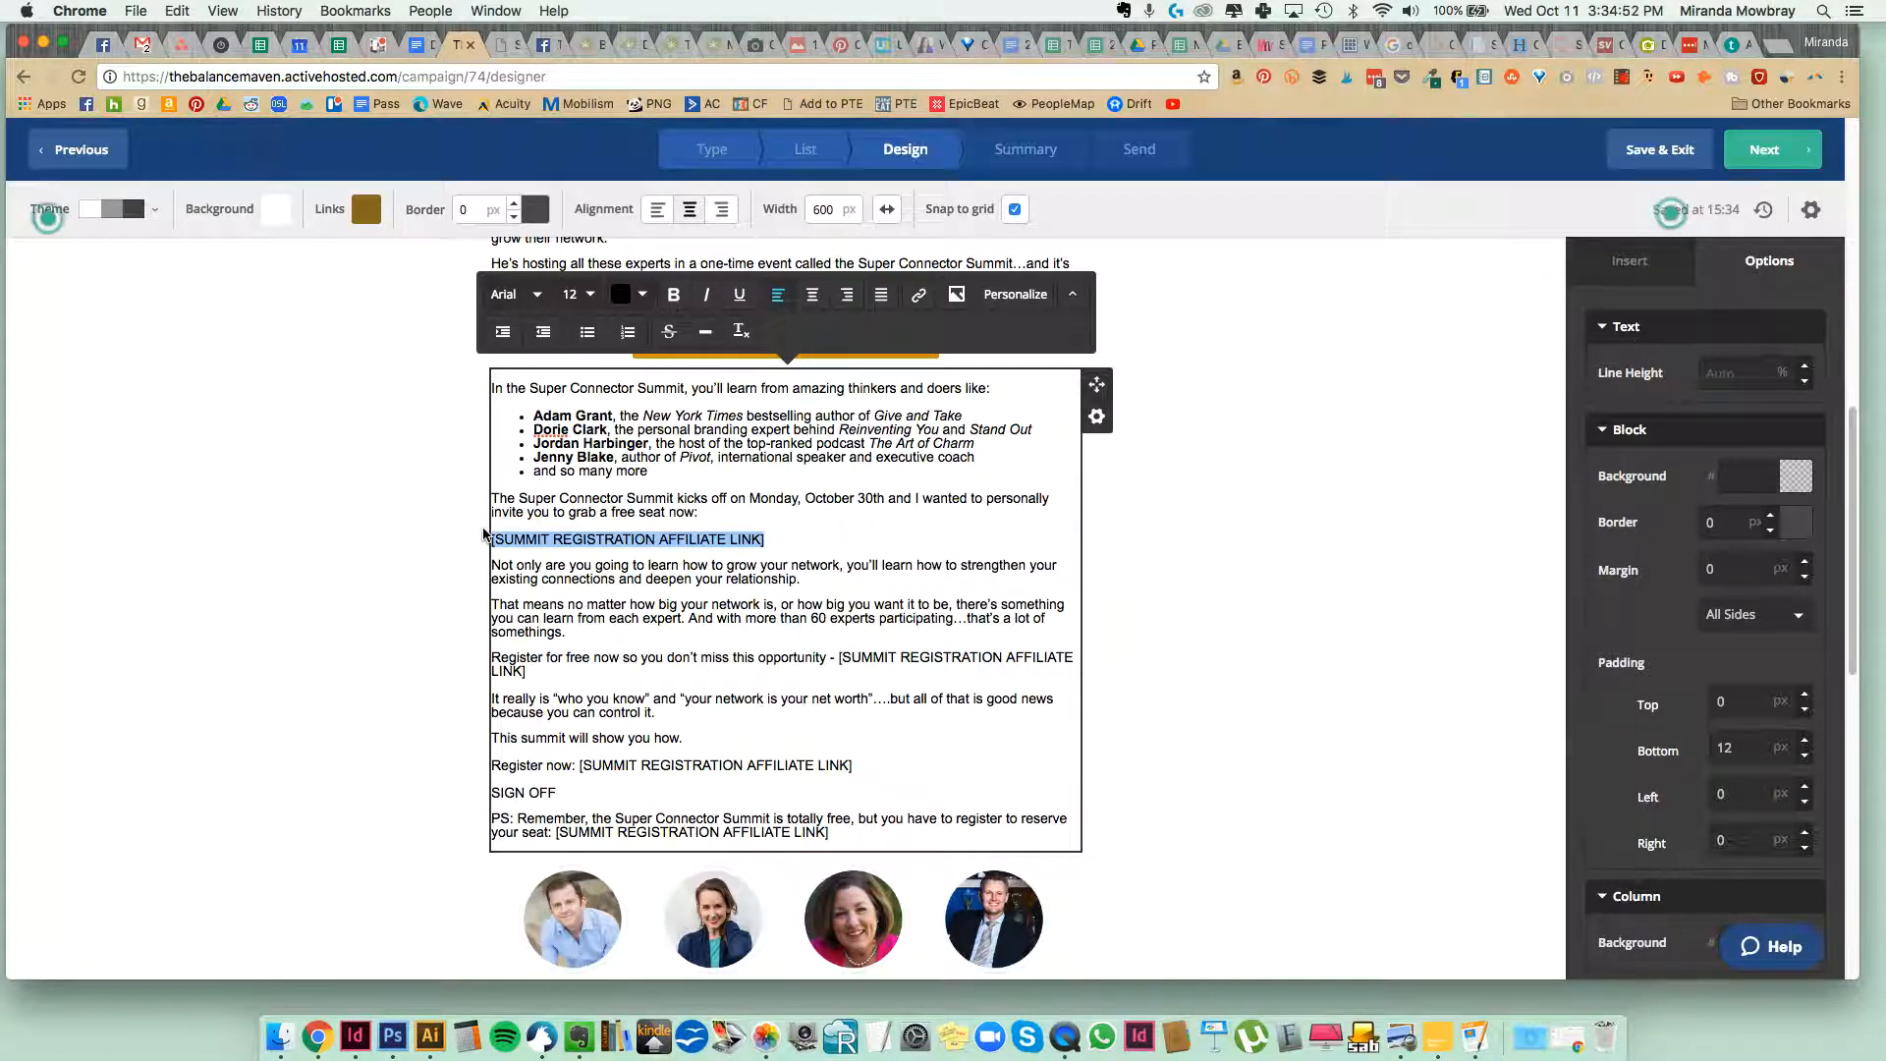
pyautogui.press('BackSpace')
pyautogui.press('BackSpace')
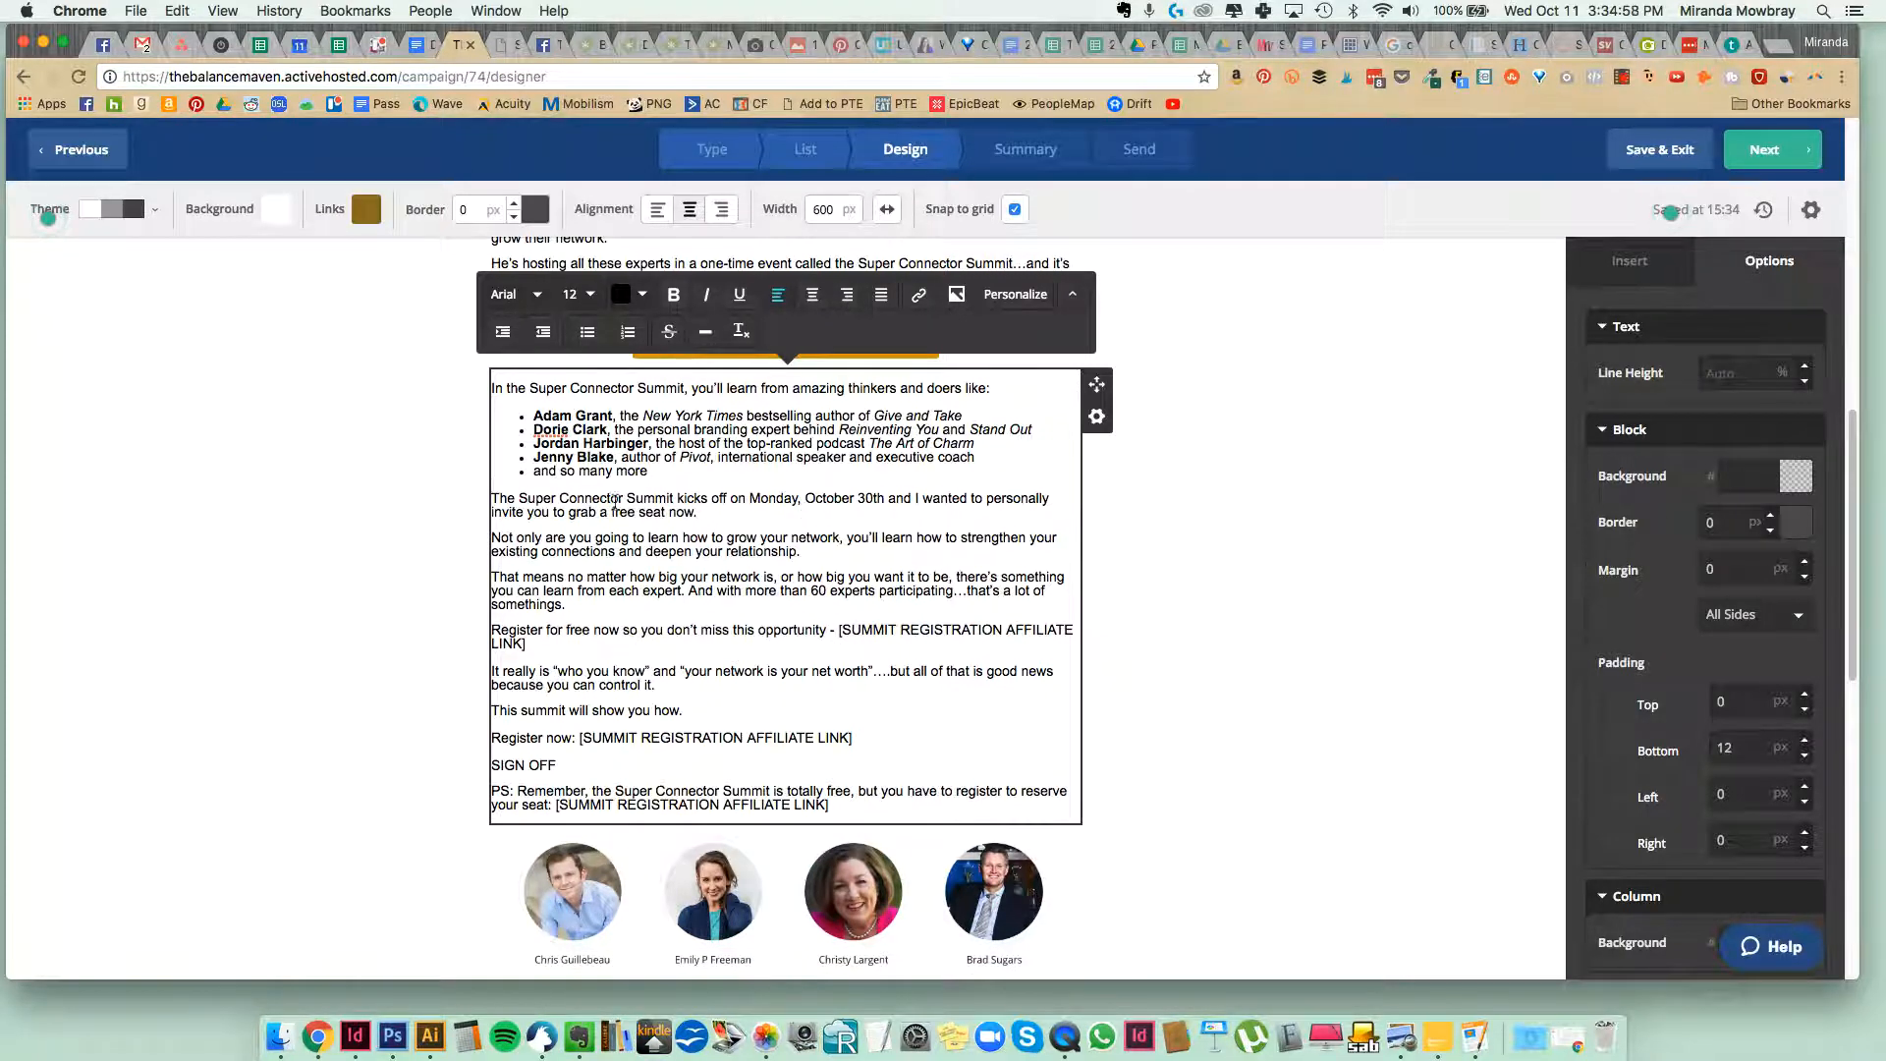
# Link "grab a free seat now" to the copied summit registration URL and make the linked text bold.
pyautogui.moveTo(694, 510); pyautogui.dragTo(565, 510)
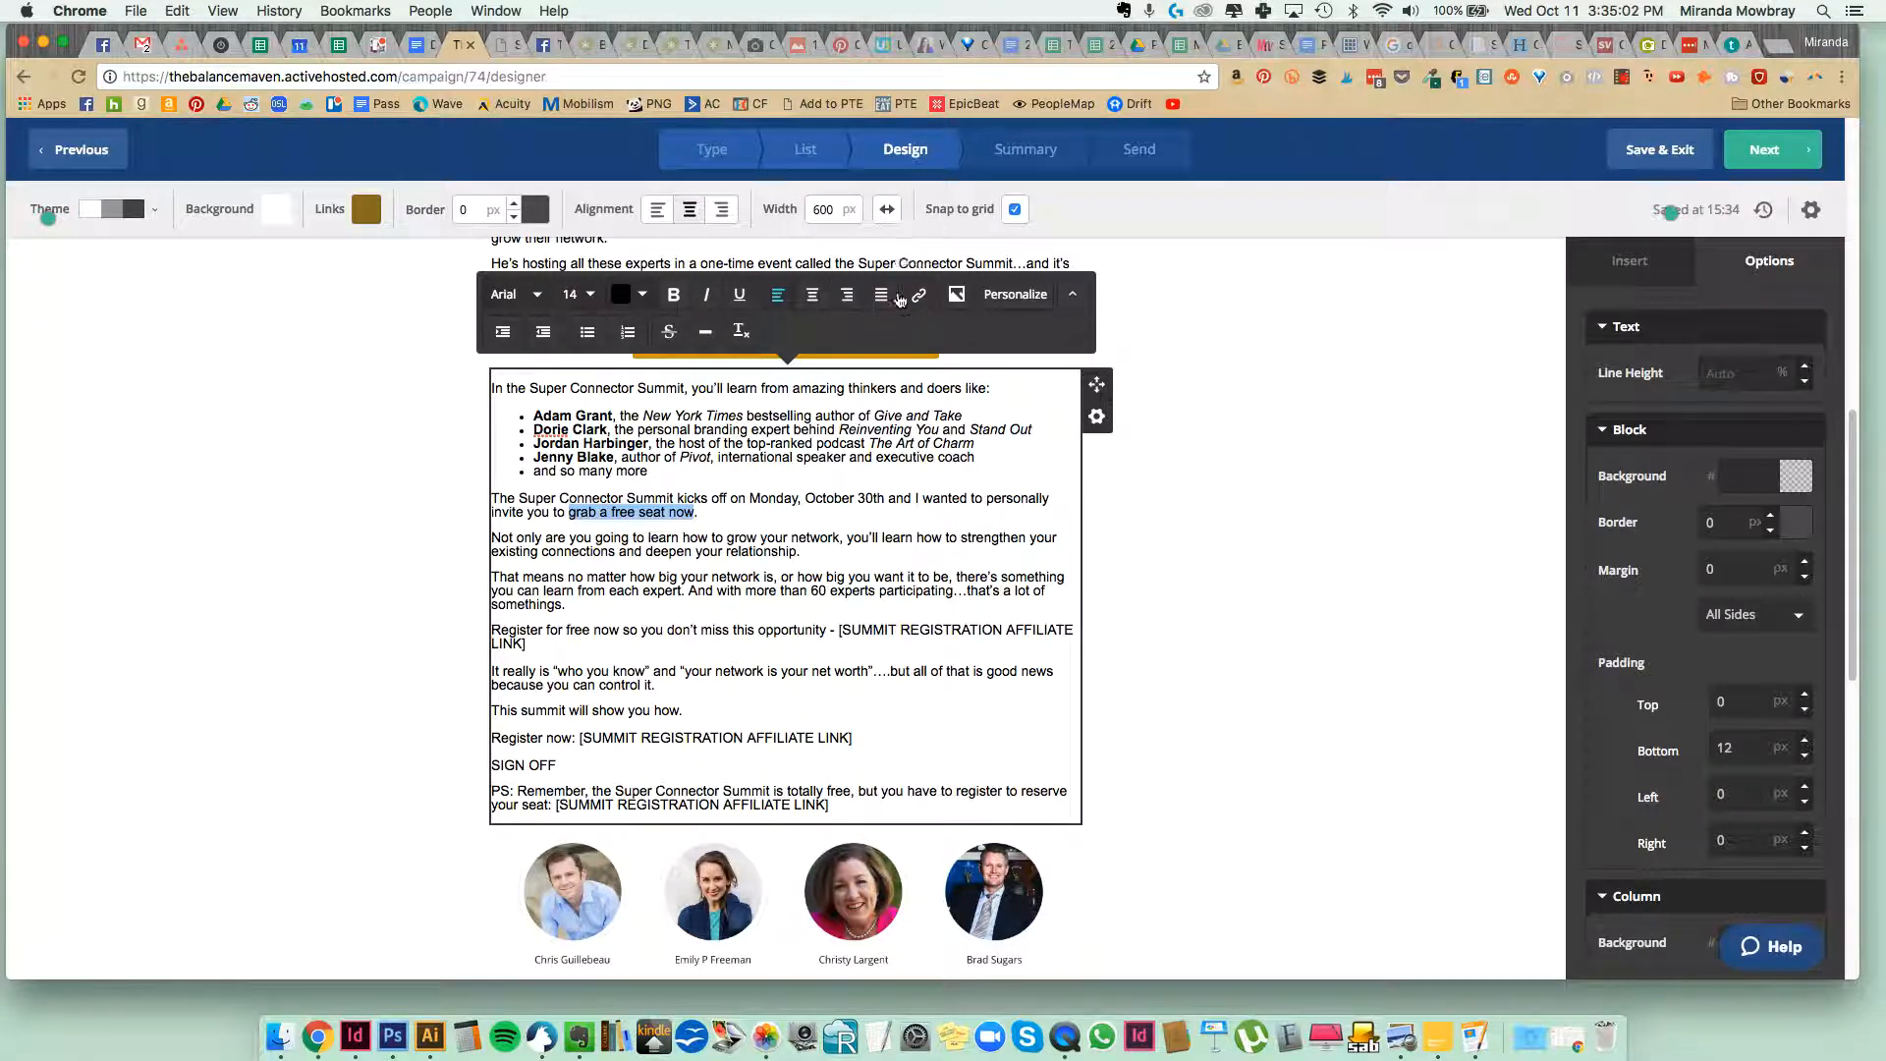
pyautogui.click(912, 296)
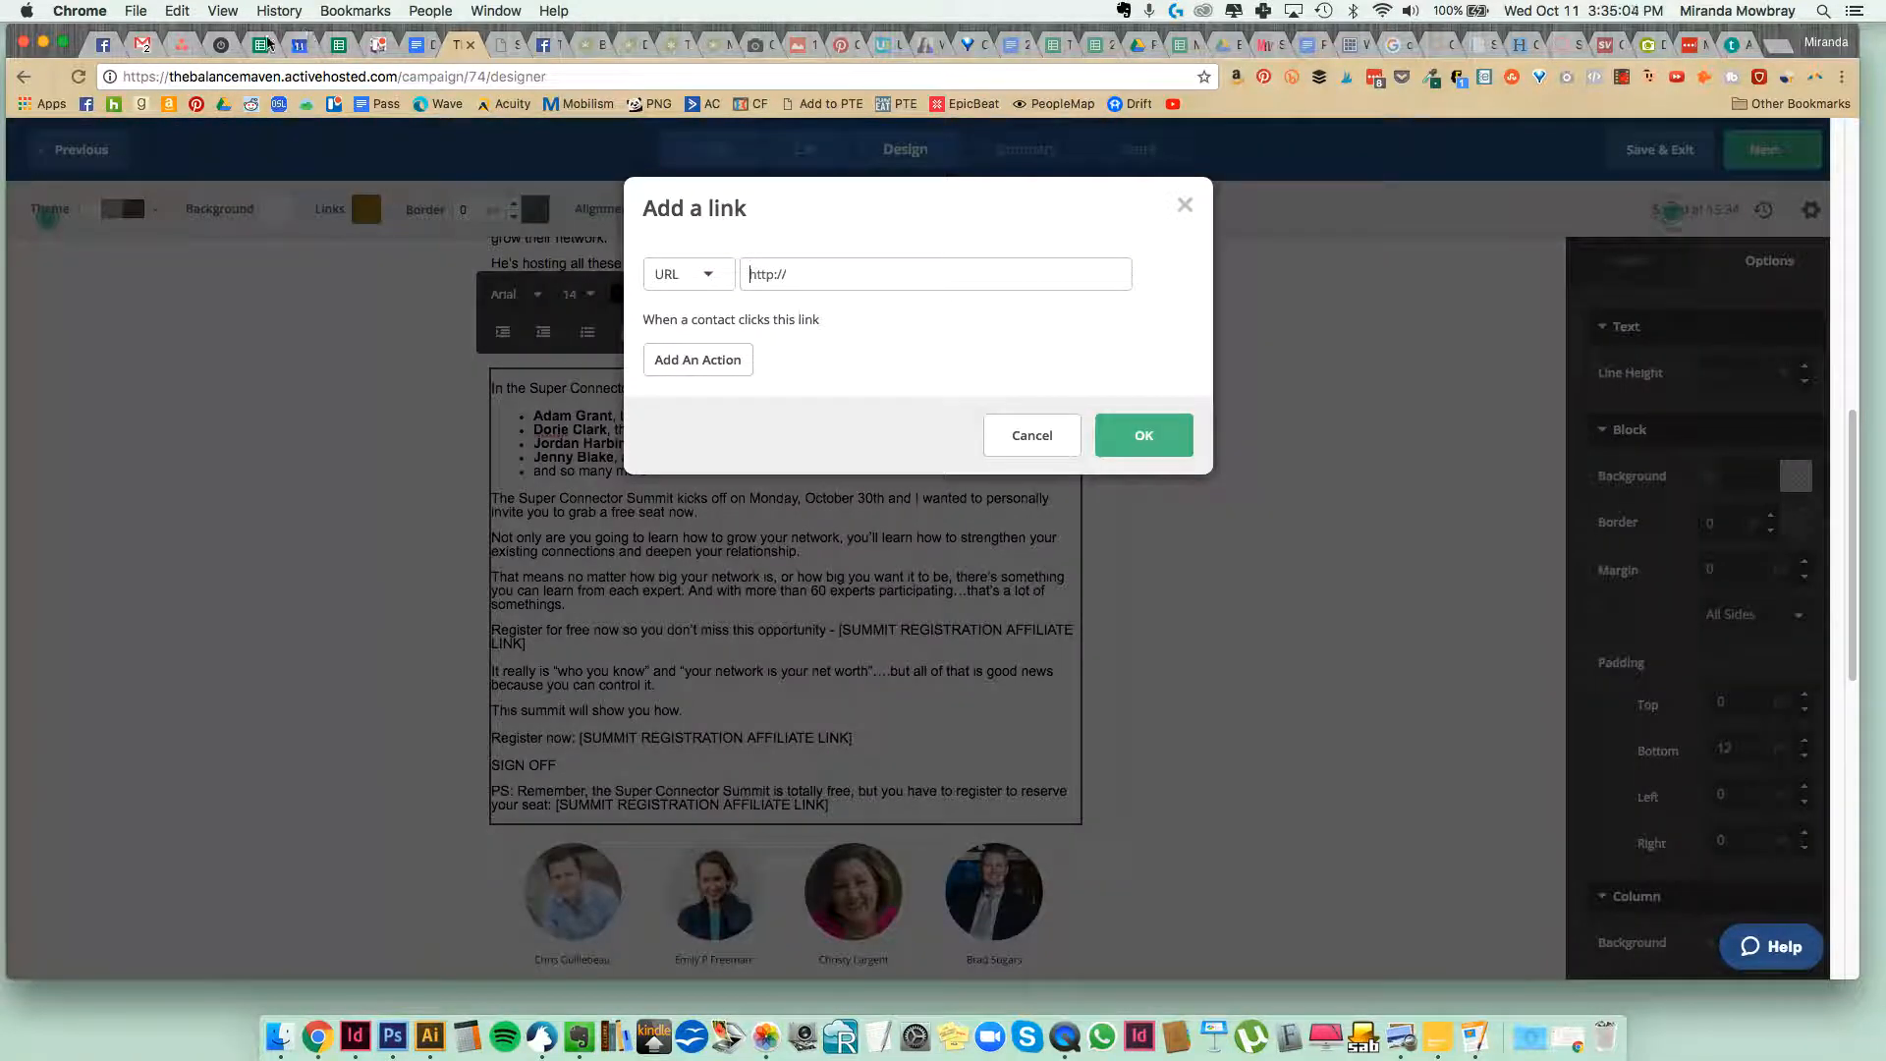
pyautogui.press('super+v')
pyautogui.click(1178, 463)
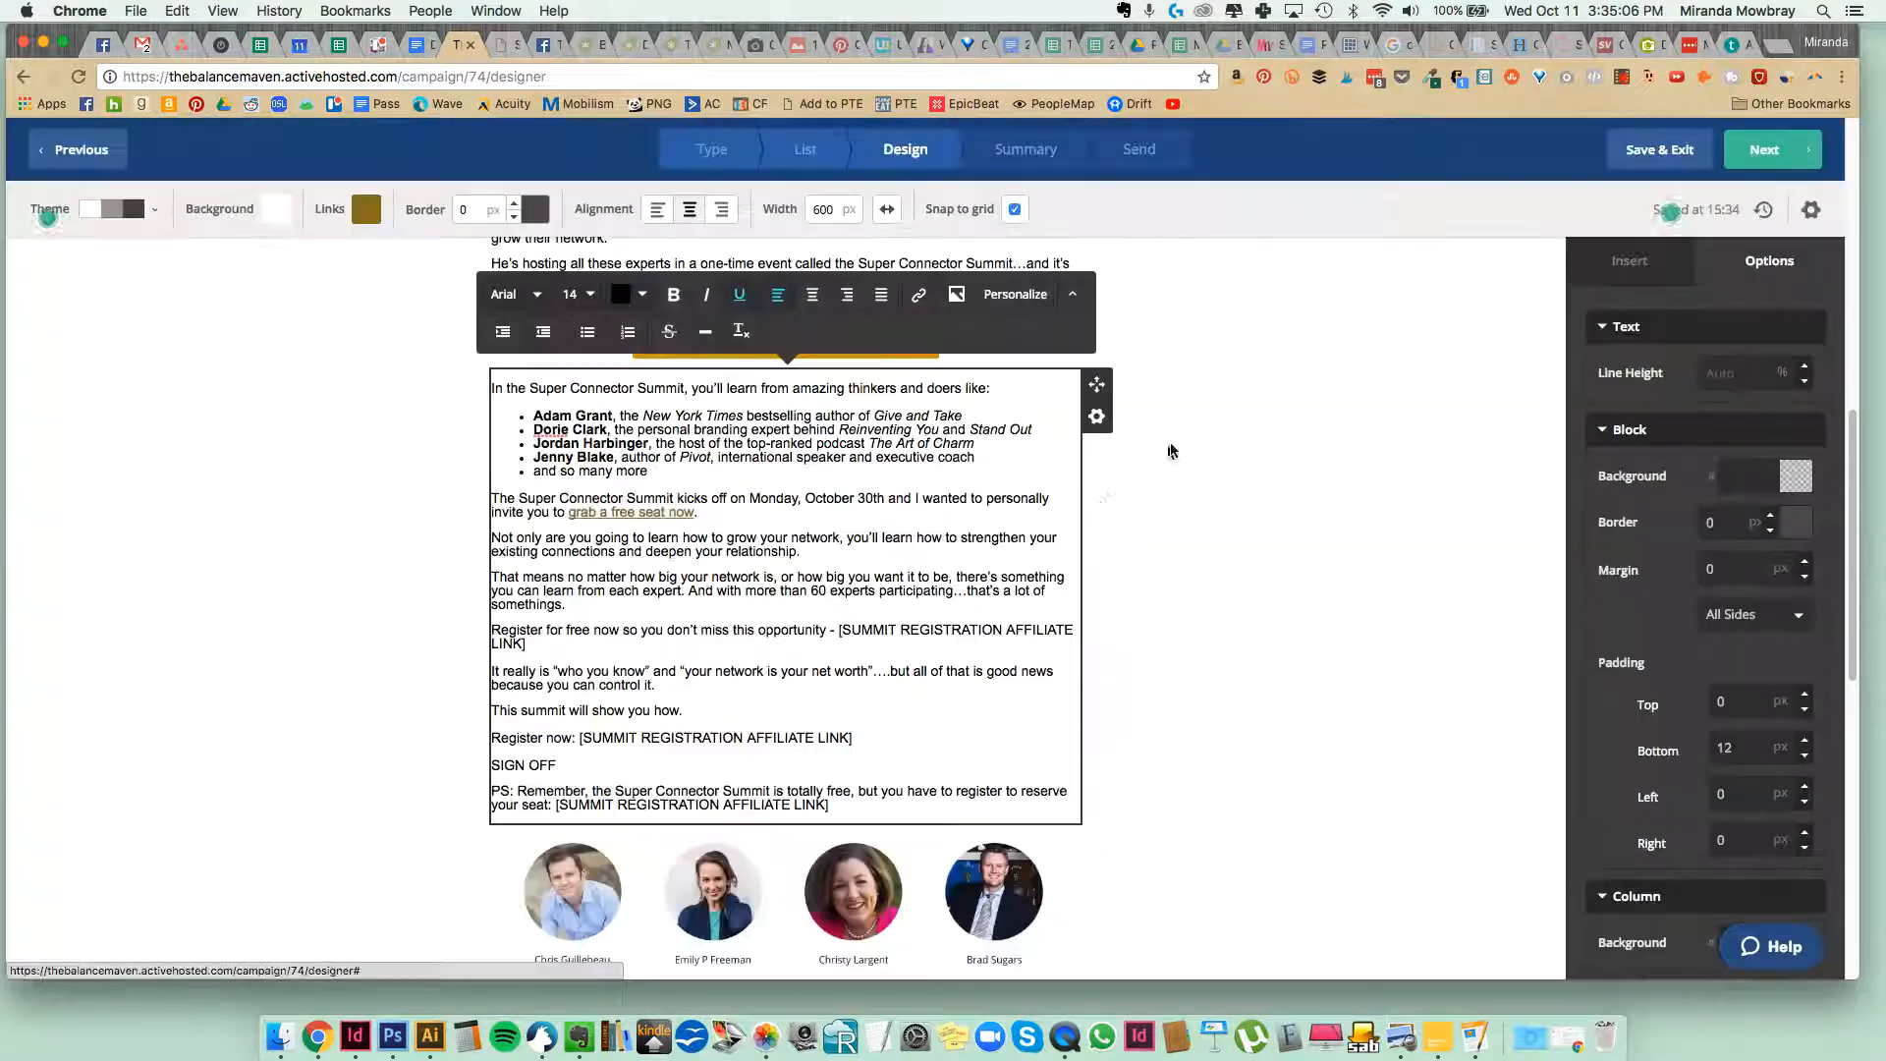
pyautogui.moveTo(693, 511); pyautogui.dragTo(567, 512)
pyautogui.click(672, 294)
pyautogui.click(769, 539)
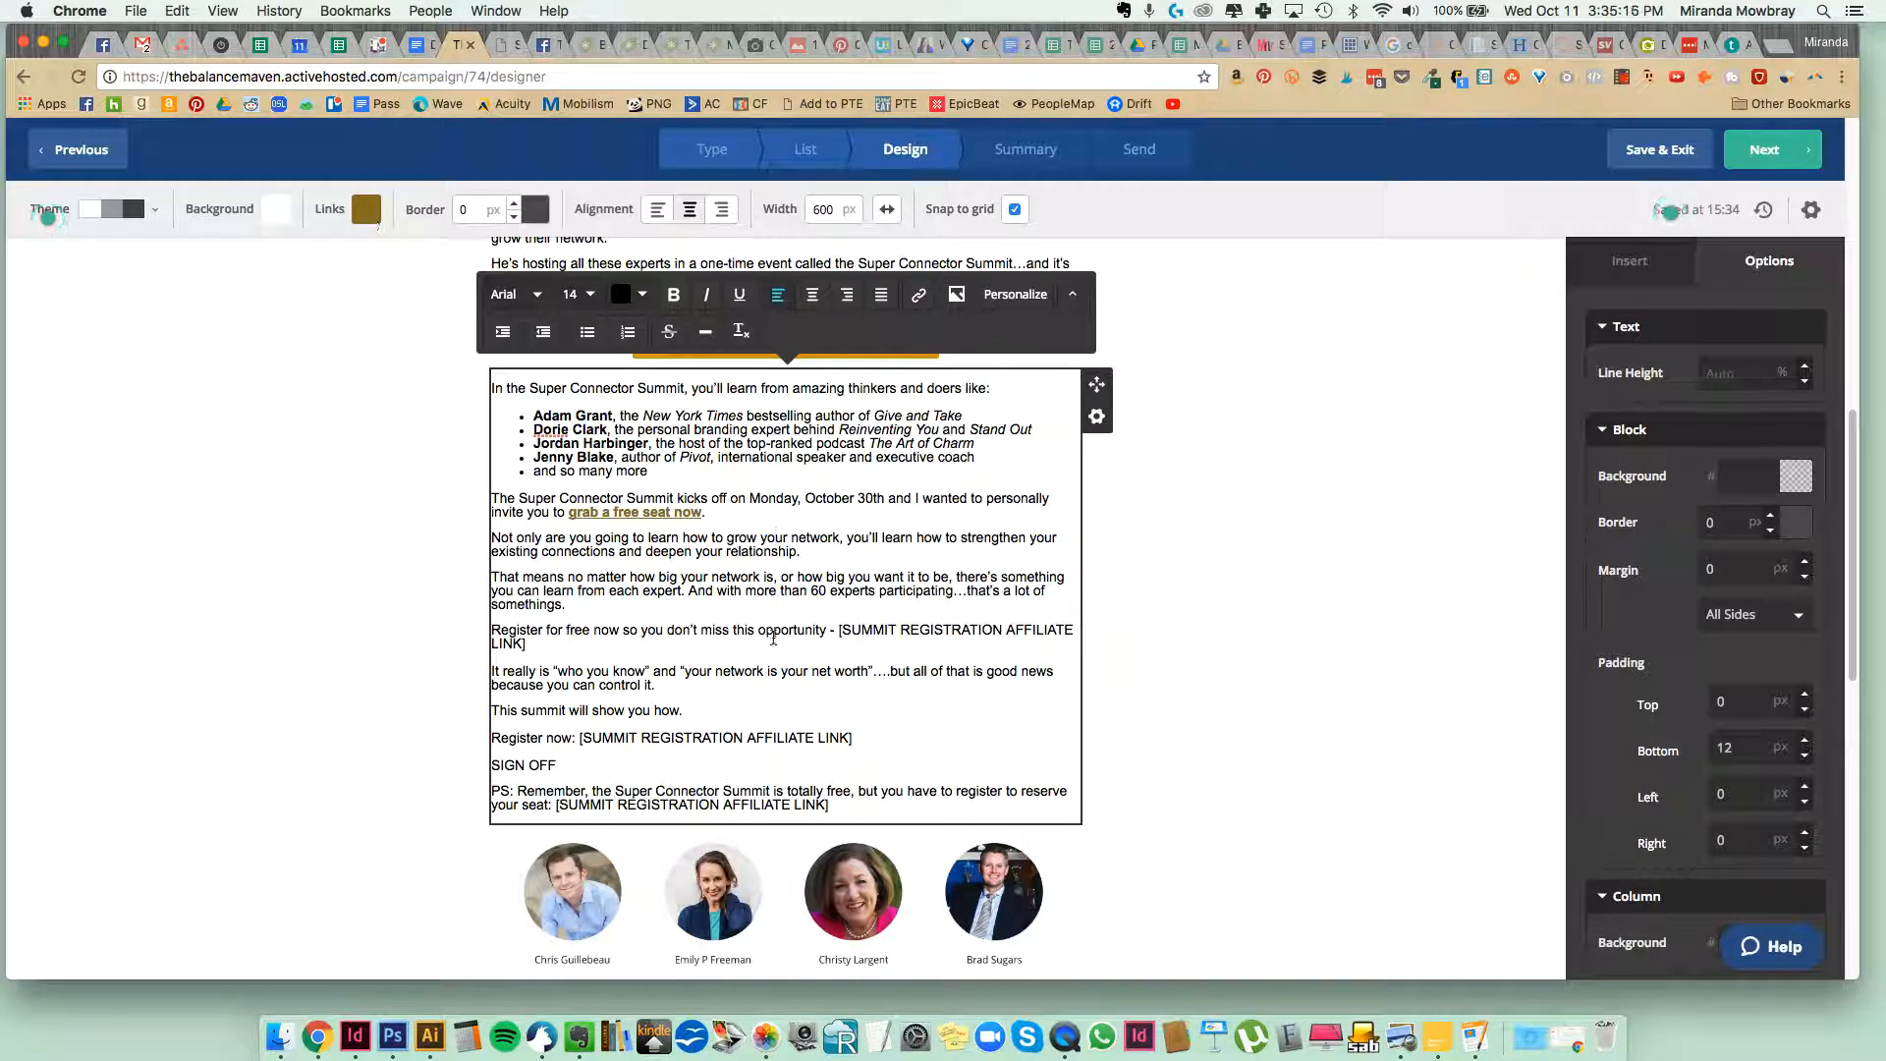
pyautogui.click(414, 608)
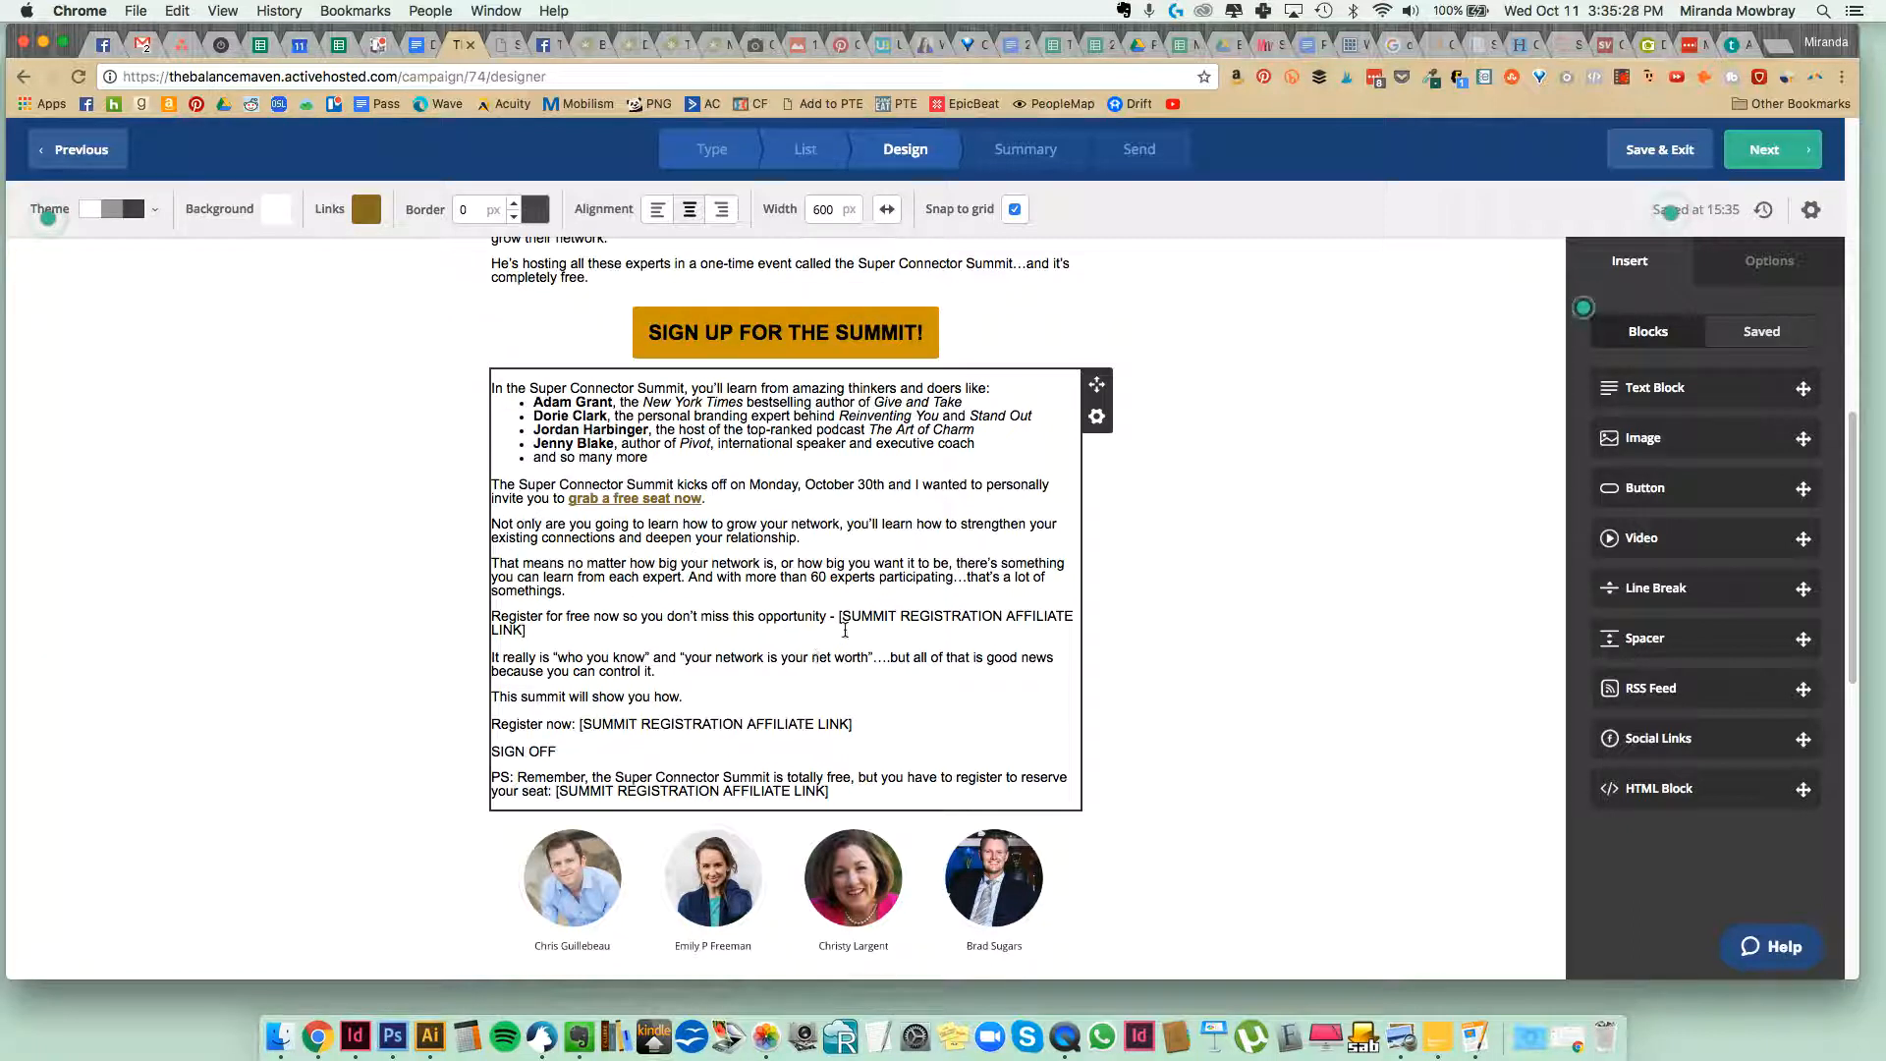
# Replace the hyphen and affiliate link placeholder after "so you don't miss this opportunity" with a period and restore the paragraph break.
pyautogui.moveTo(825, 614)
pyautogui.mouseDown()
pyautogui.moveTo(849, 657)
pyautogui.moveTo(851, 636)
pyautogui.mouseUp()
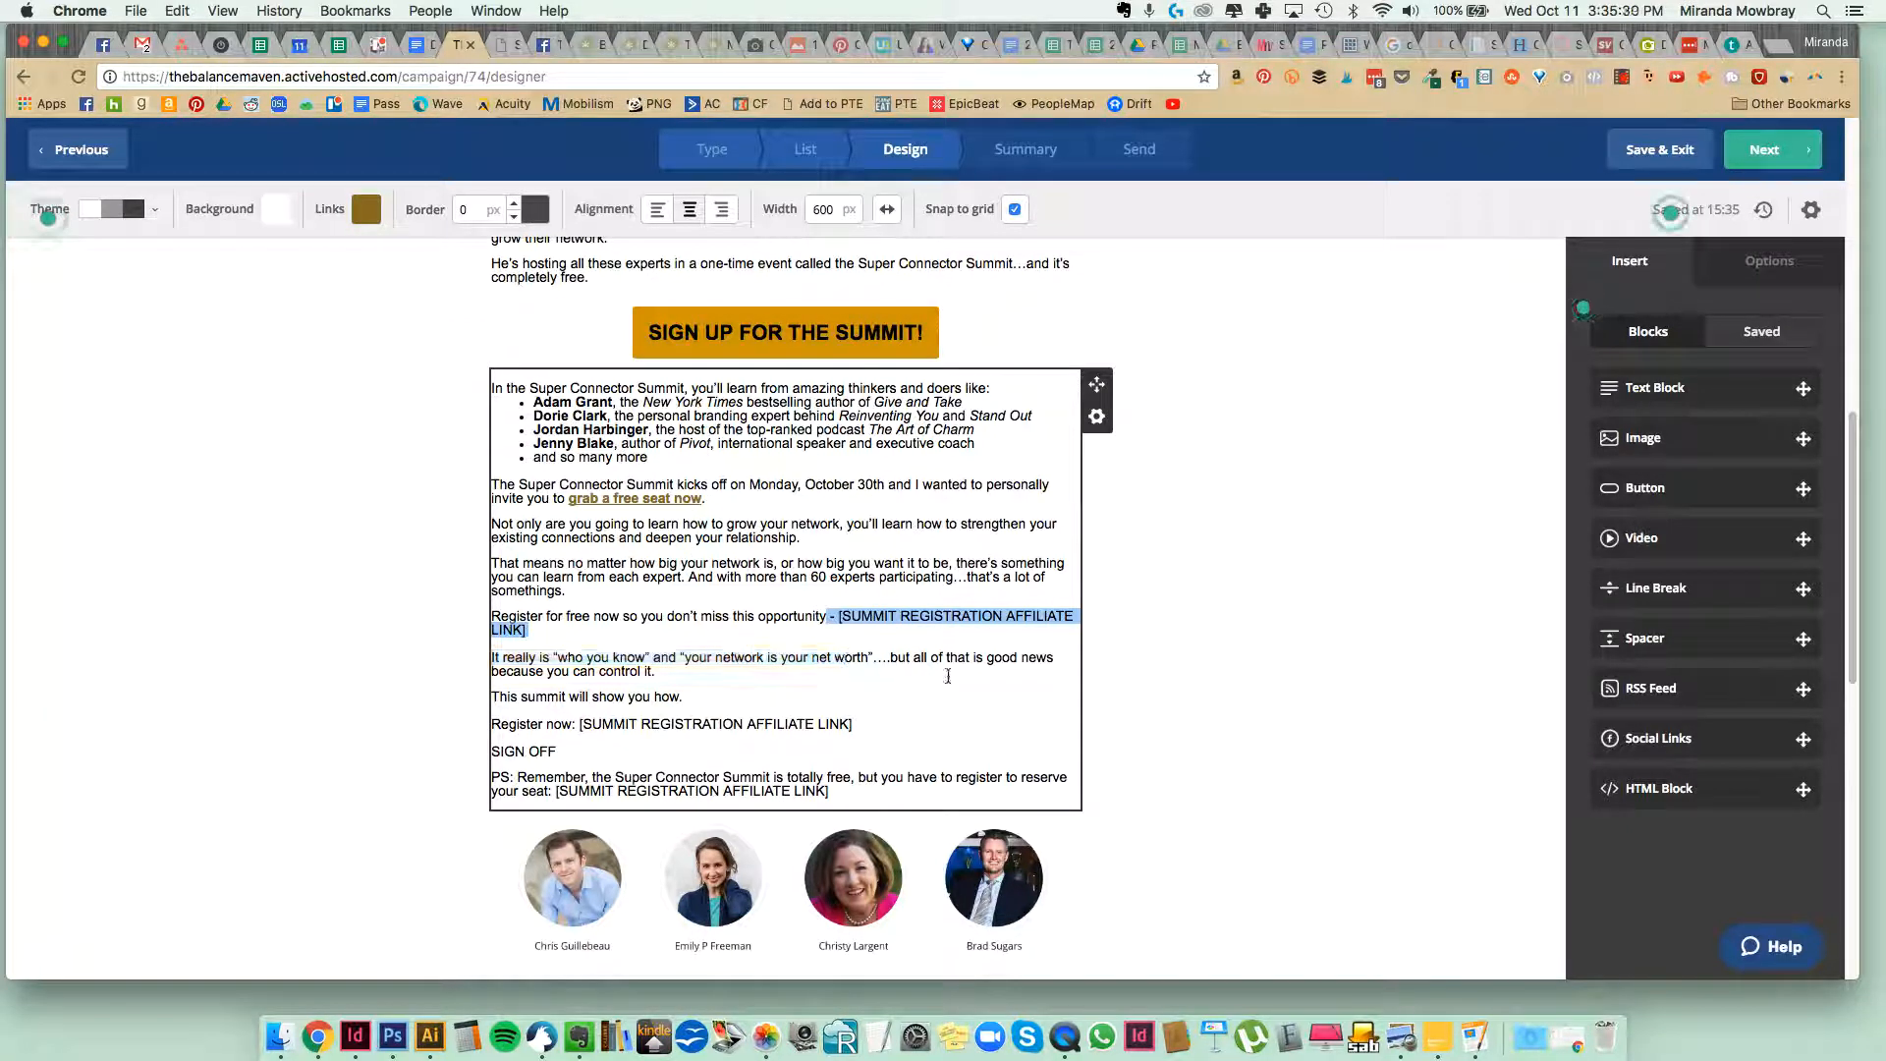
pyautogui.press('BackSpace')
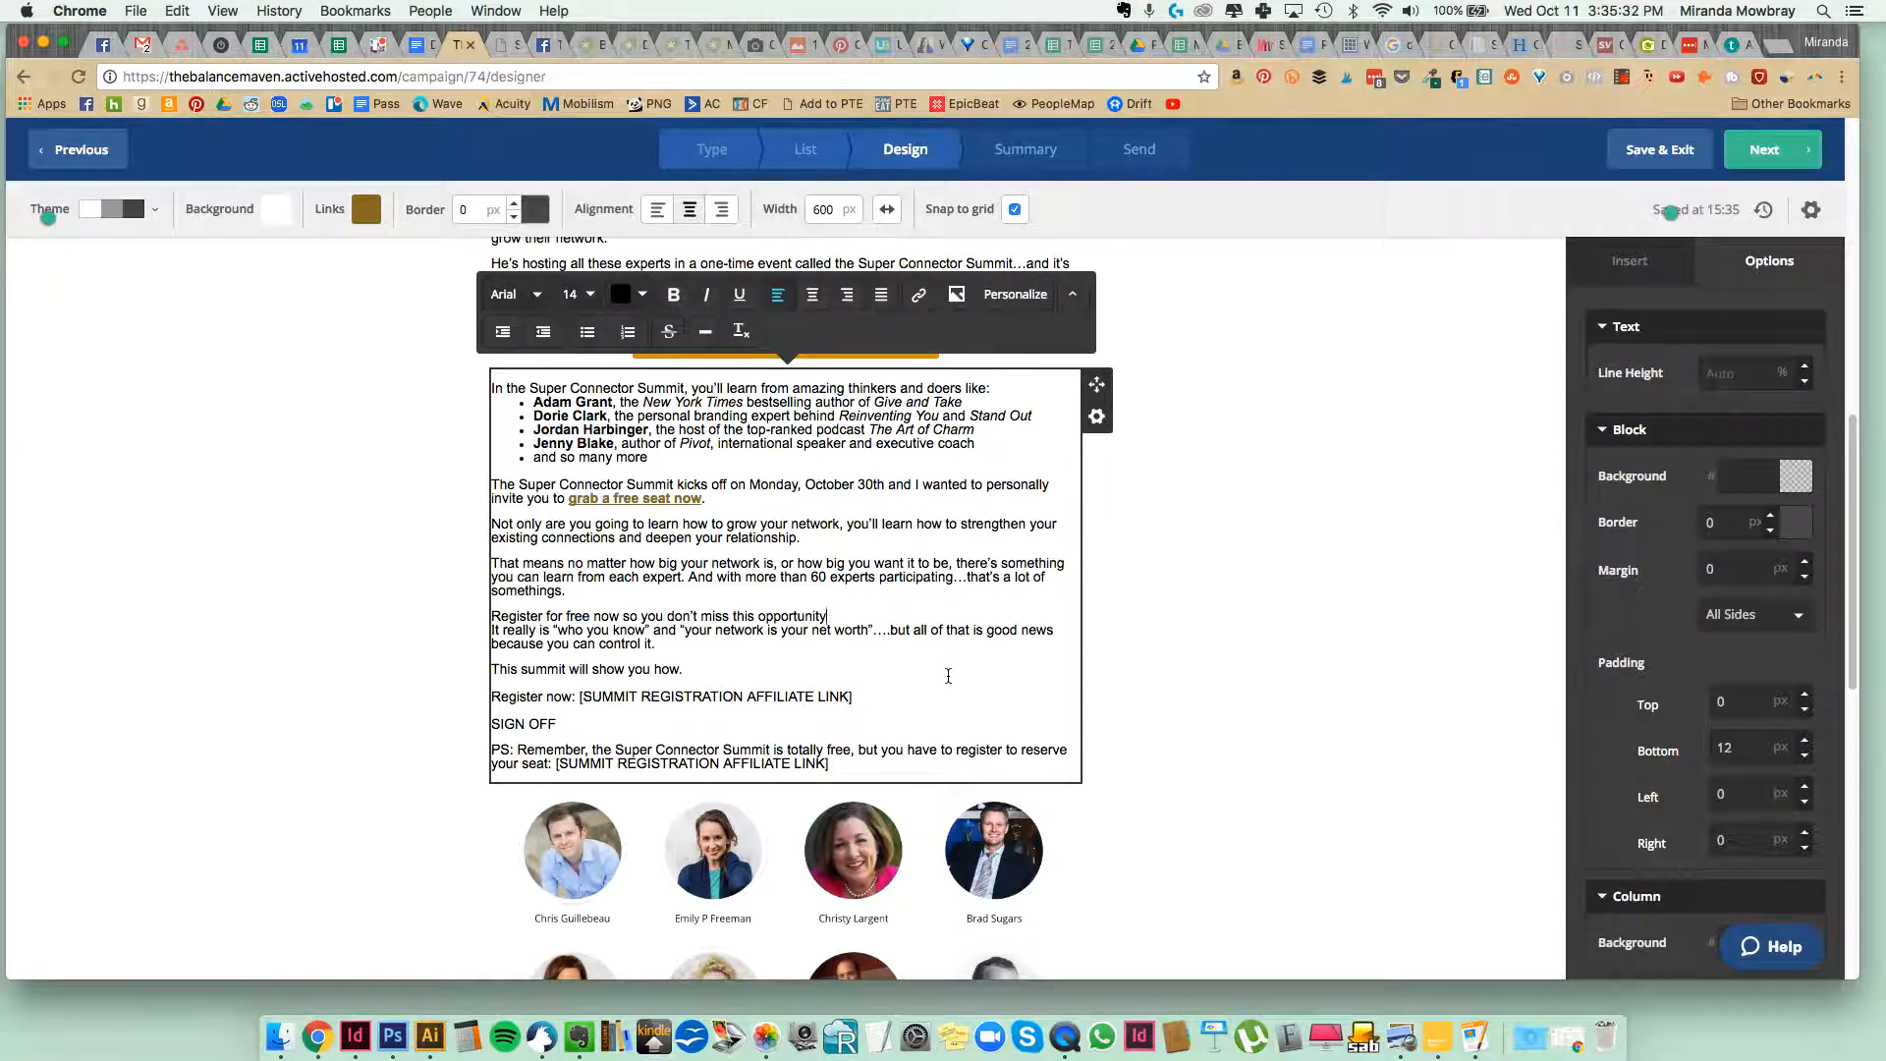
pyautogui.write('.')
pyautogui.press('Return')
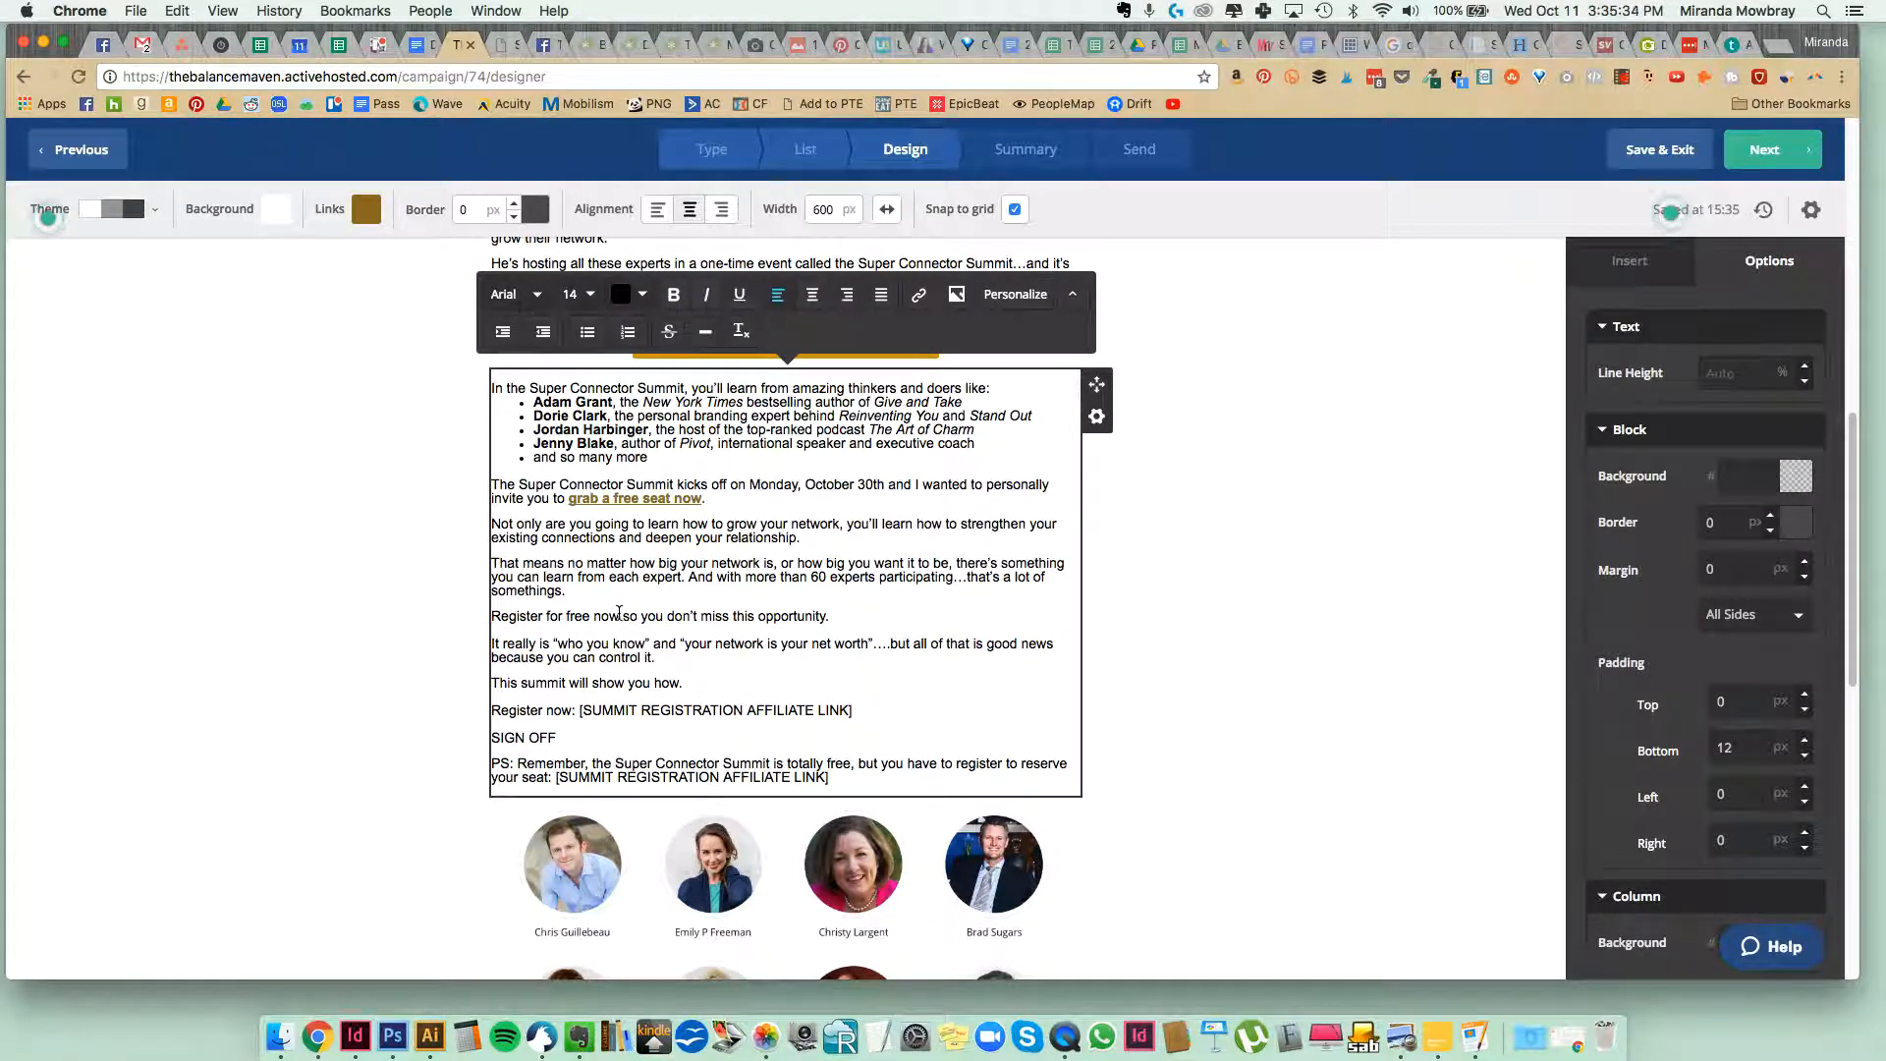
# Link "Register for free now" to the copied summit registration URL and make the linked text bold.
pyautogui.moveTo(620, 615); pyautogui.dragTo(497, 615)
pyautogui.click(919, 294)
pyautogui.press('super+v')
pyautogui.press('Return')
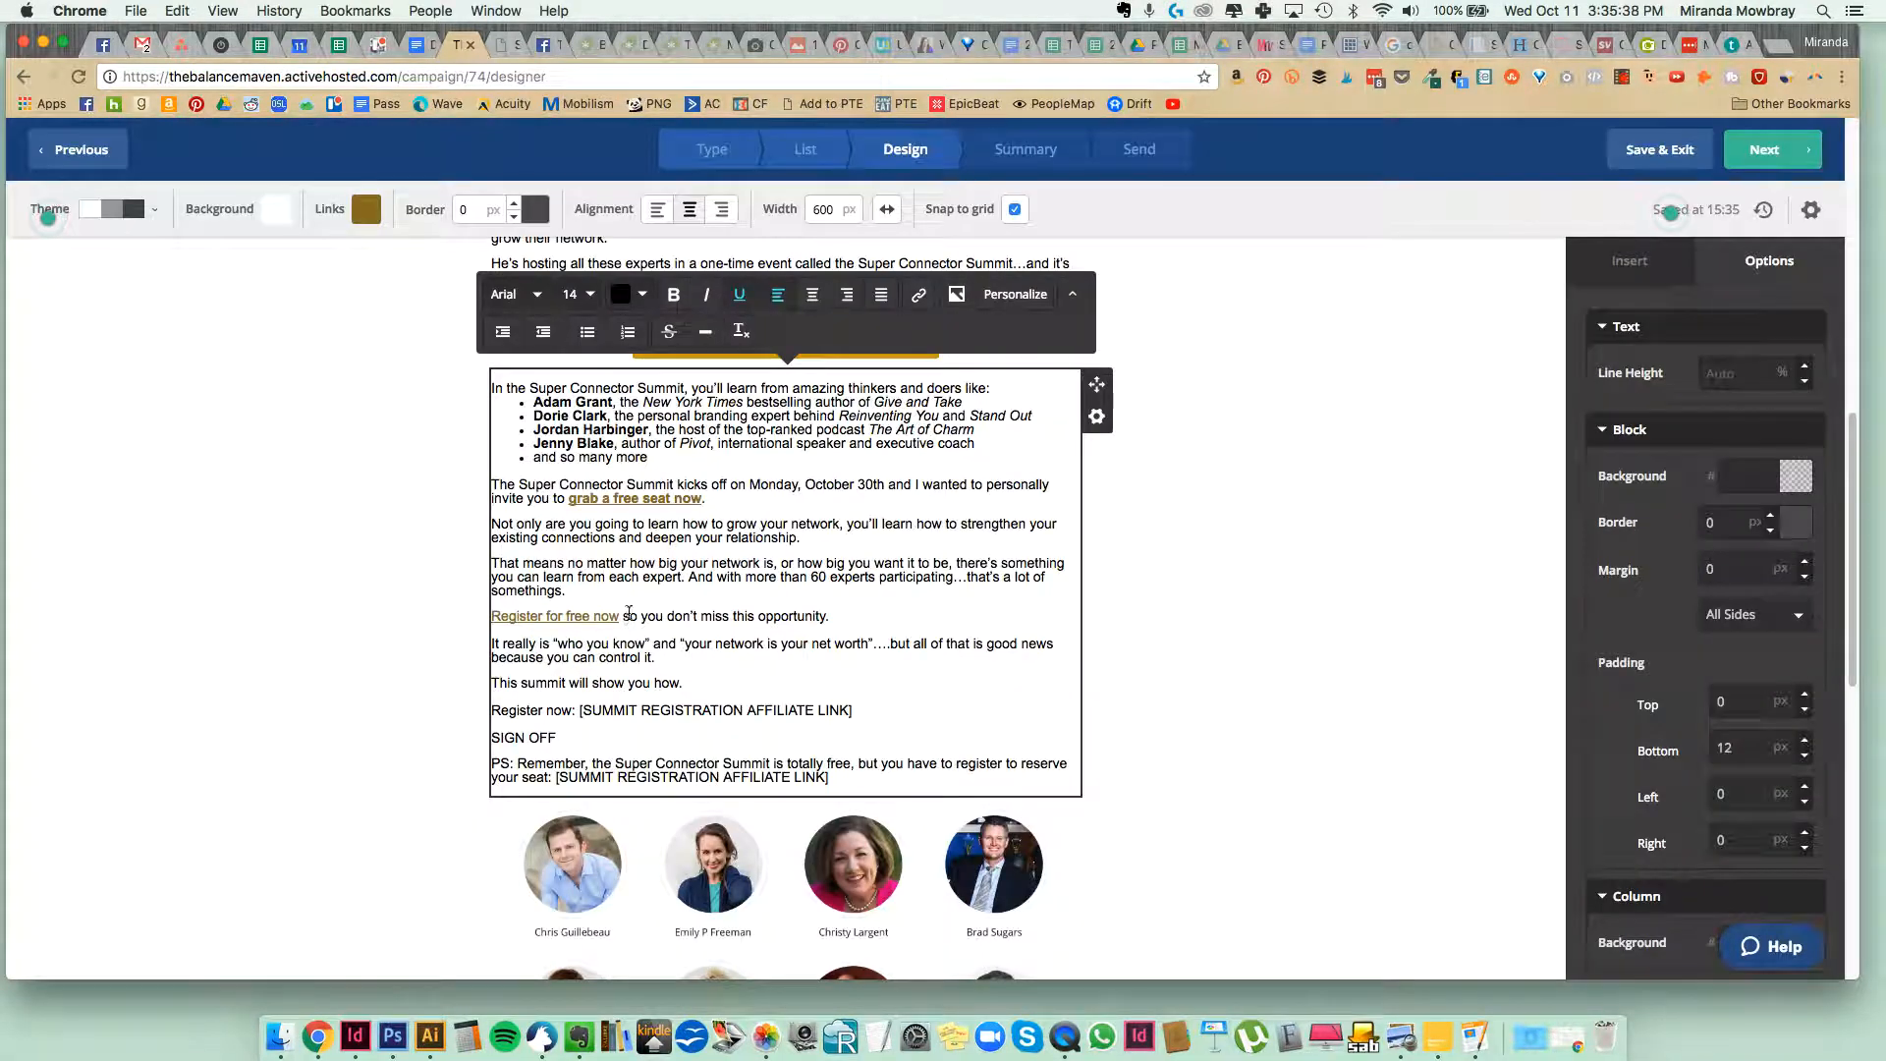
pyautogui.moveTo(618, 615); pyautogui.dragTo(492, 616)
pyautogui.press('super+b')
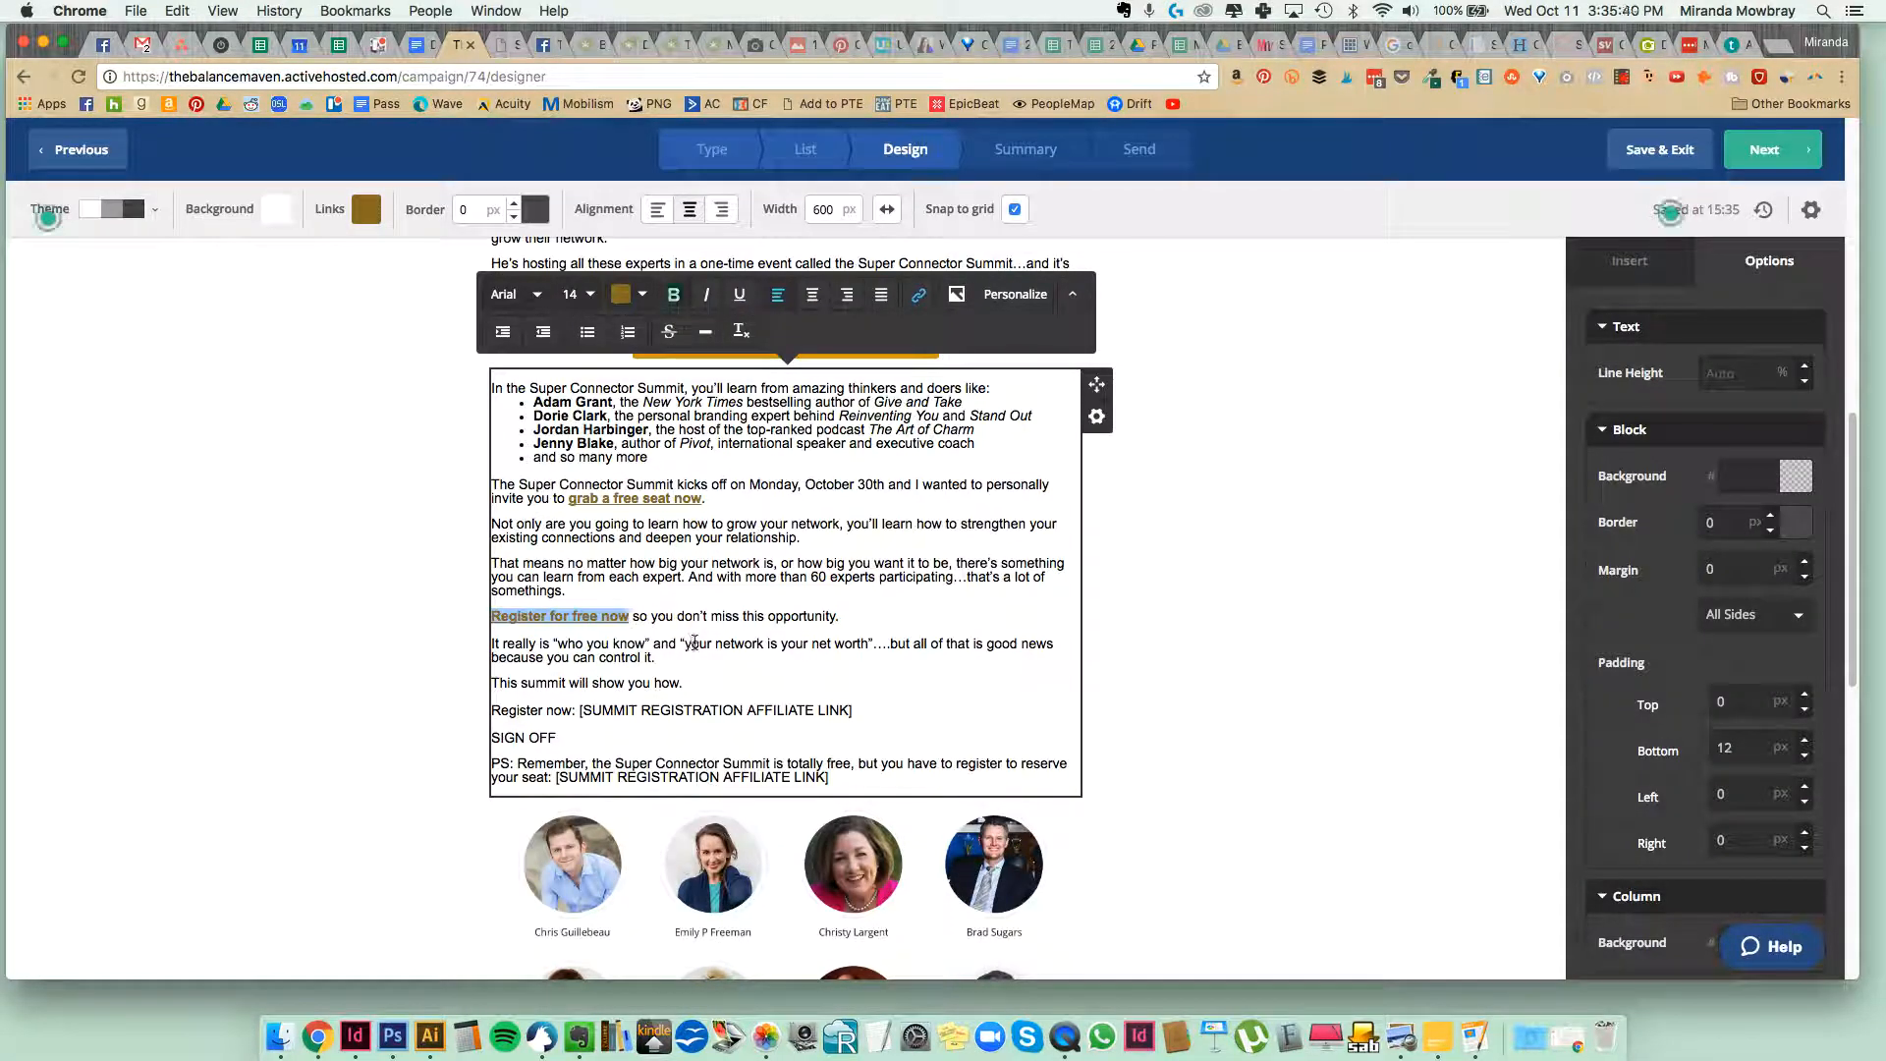
pyautogui.click(694, 642)
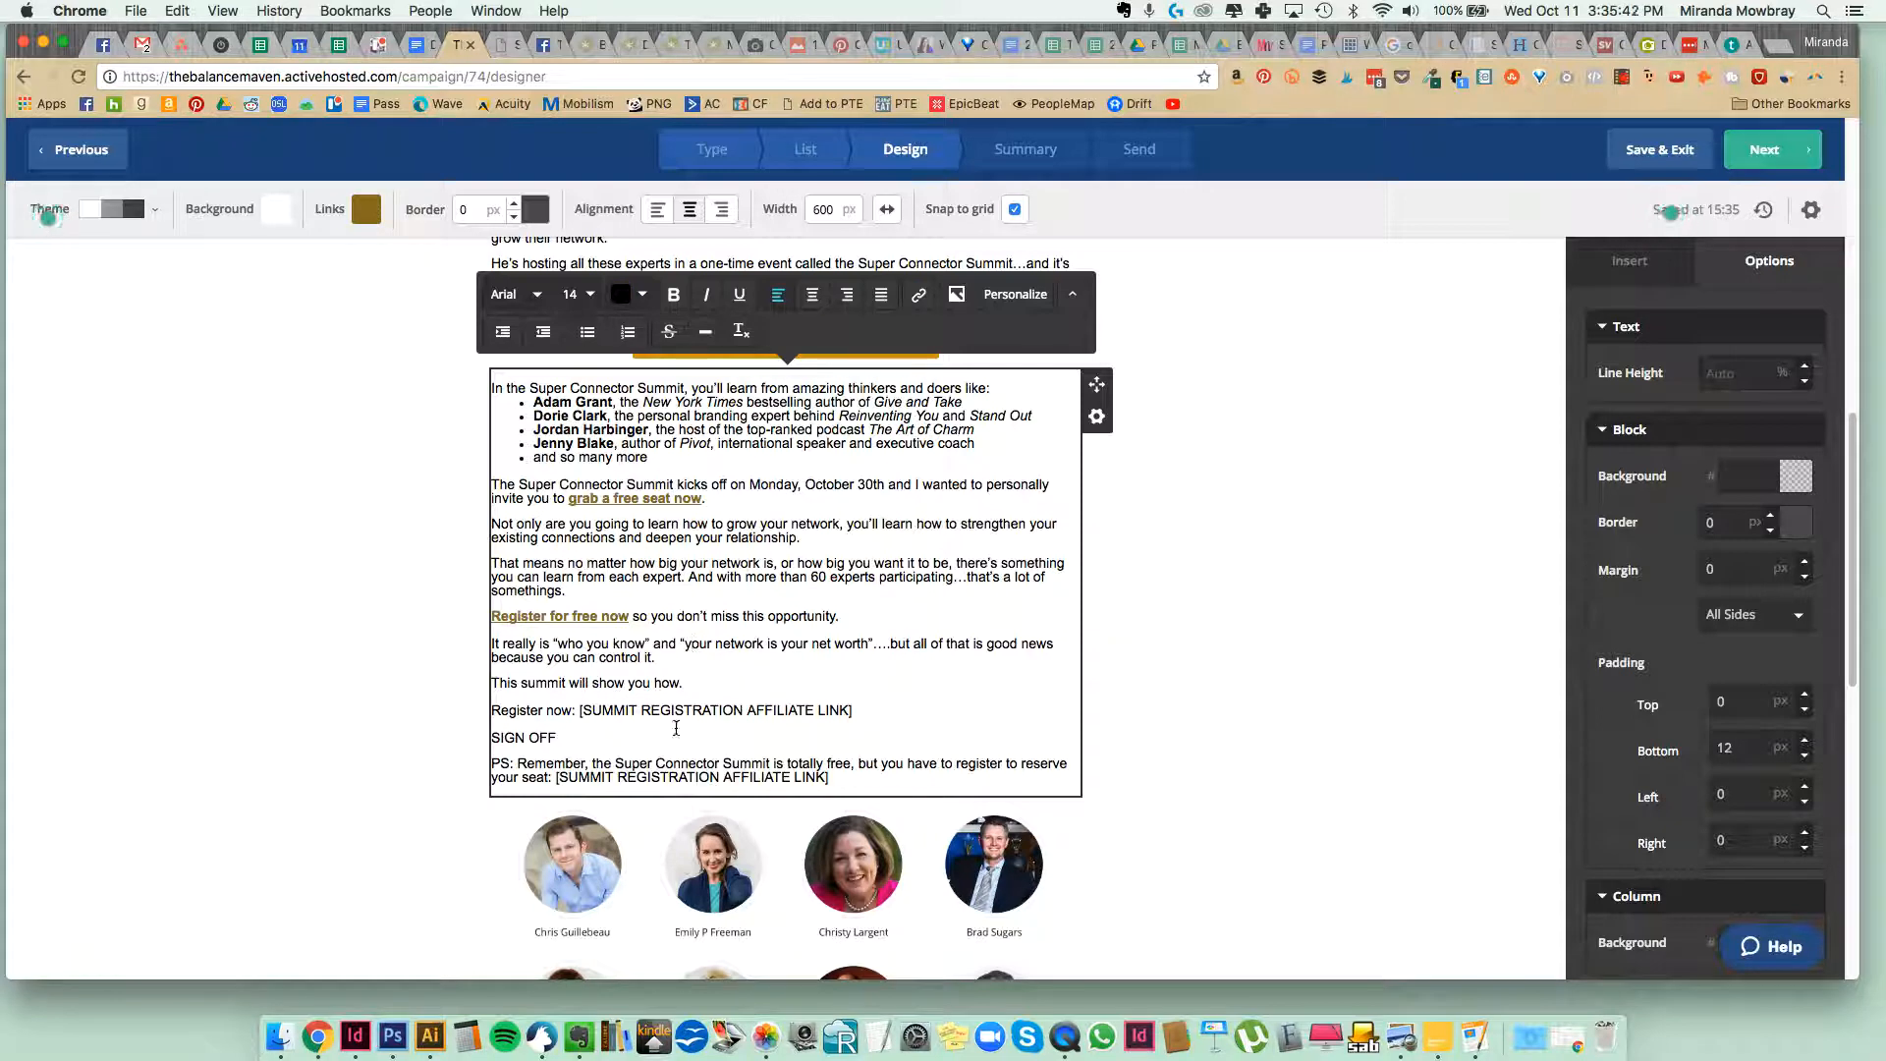
# Delete the "Register now" line, the SIGN OFF line and the PS paragraph at the end of the text block.
pyautogui.moveTo(854, 711); pyautogui.dragTo(482, 714)
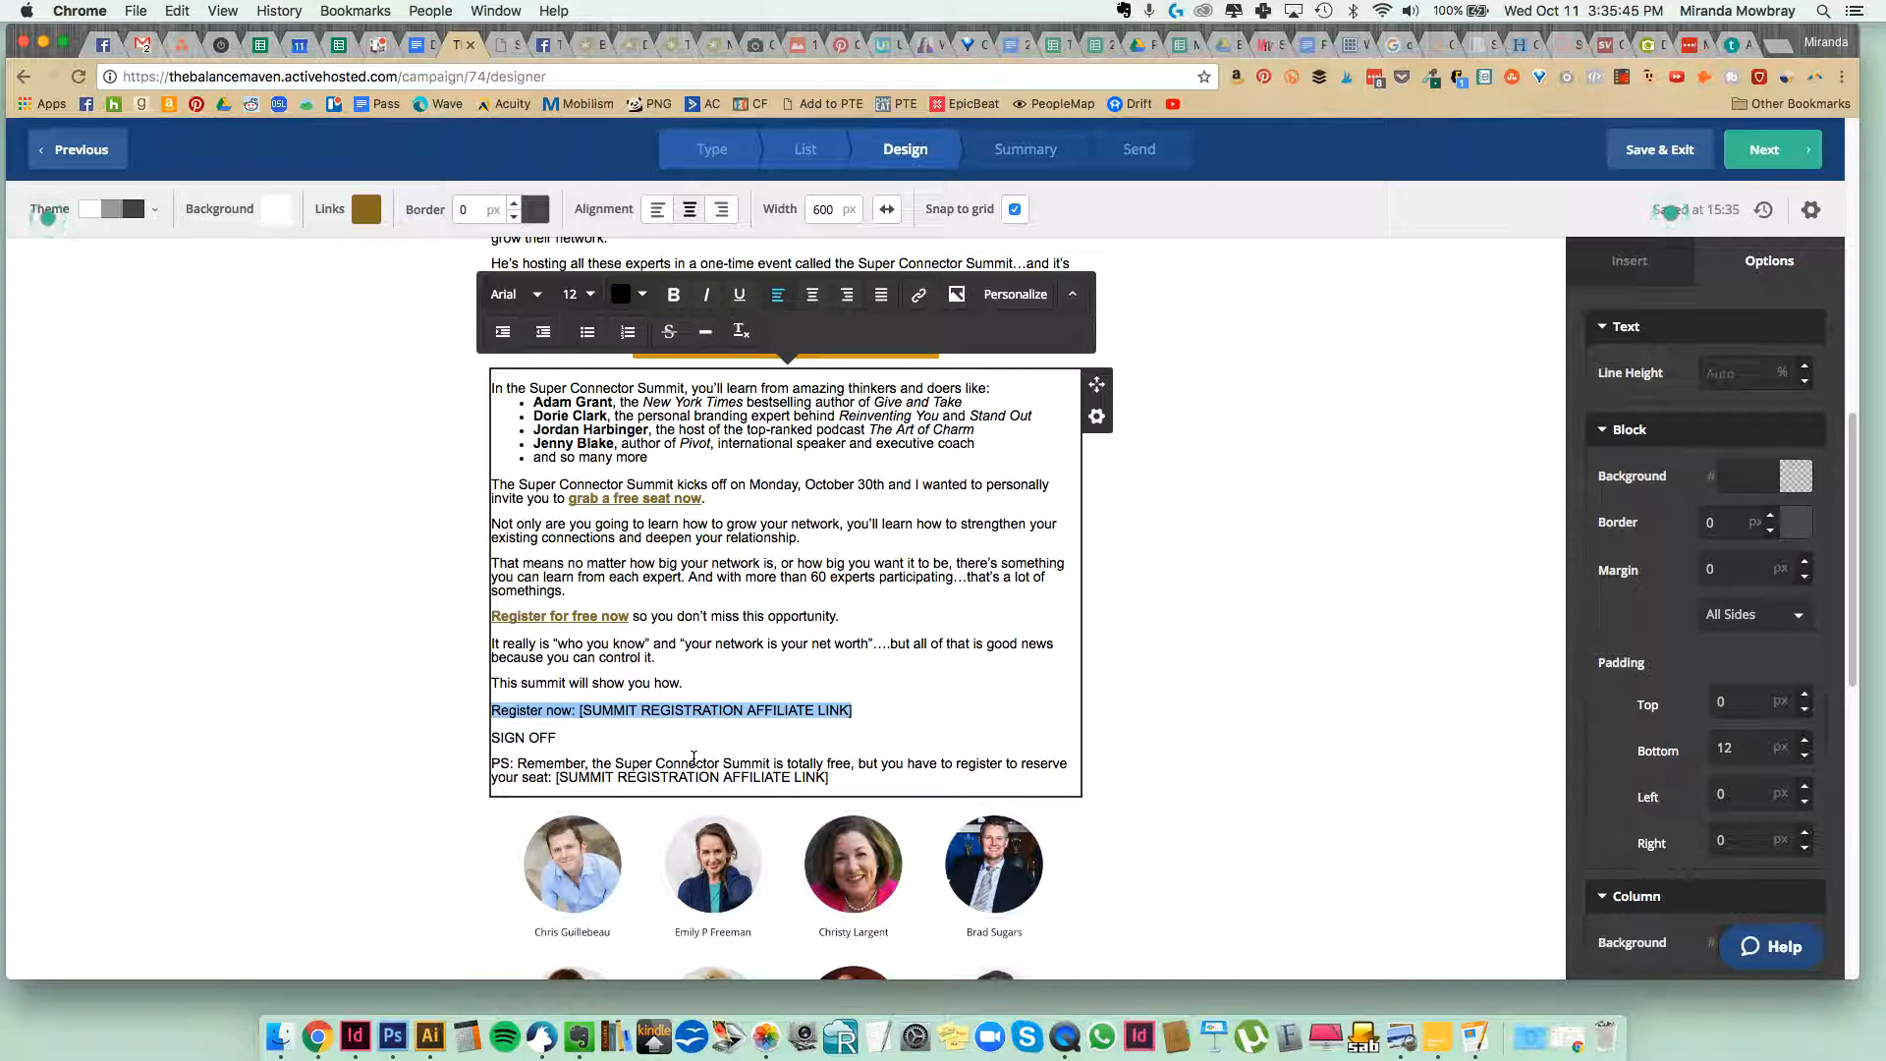
pyautogui.click(760, 741)
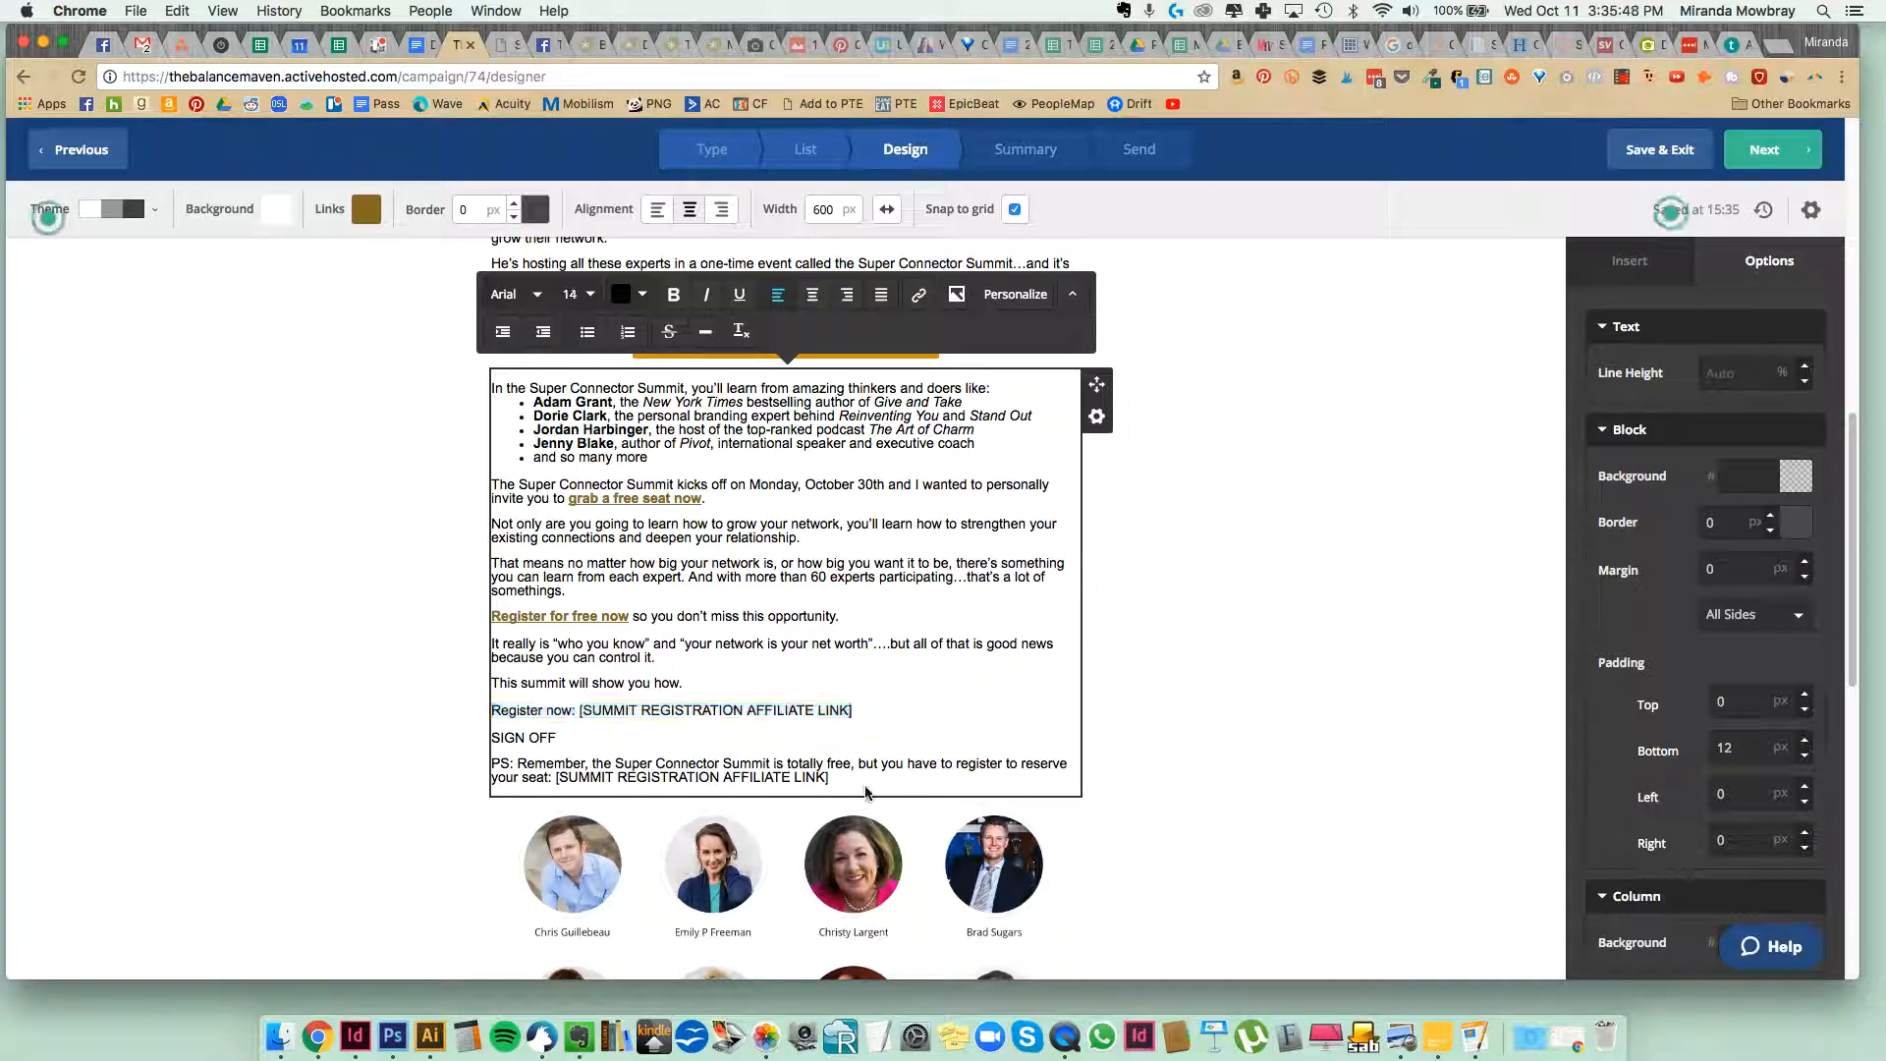
pyautogui.moveTo(860, 777); pyautogui.dragTo(466, 723)
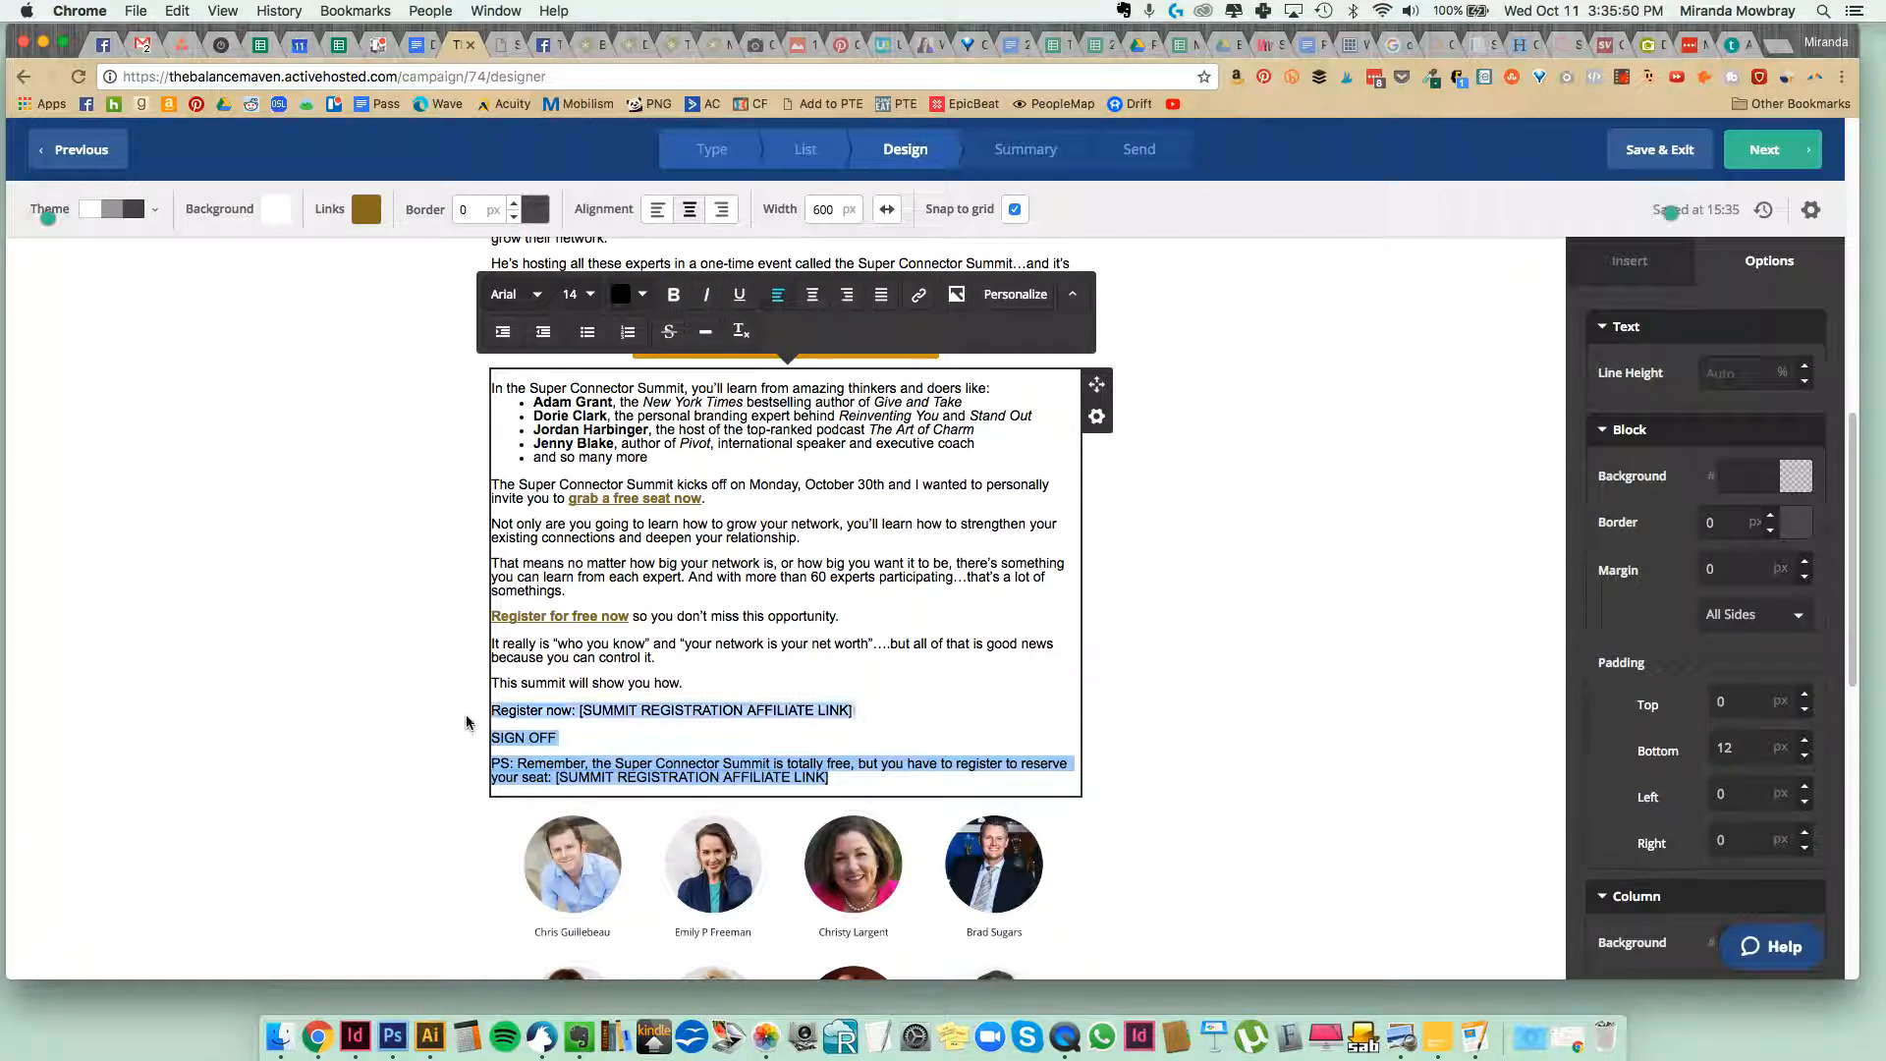
pyautogui.press('BackSpace')
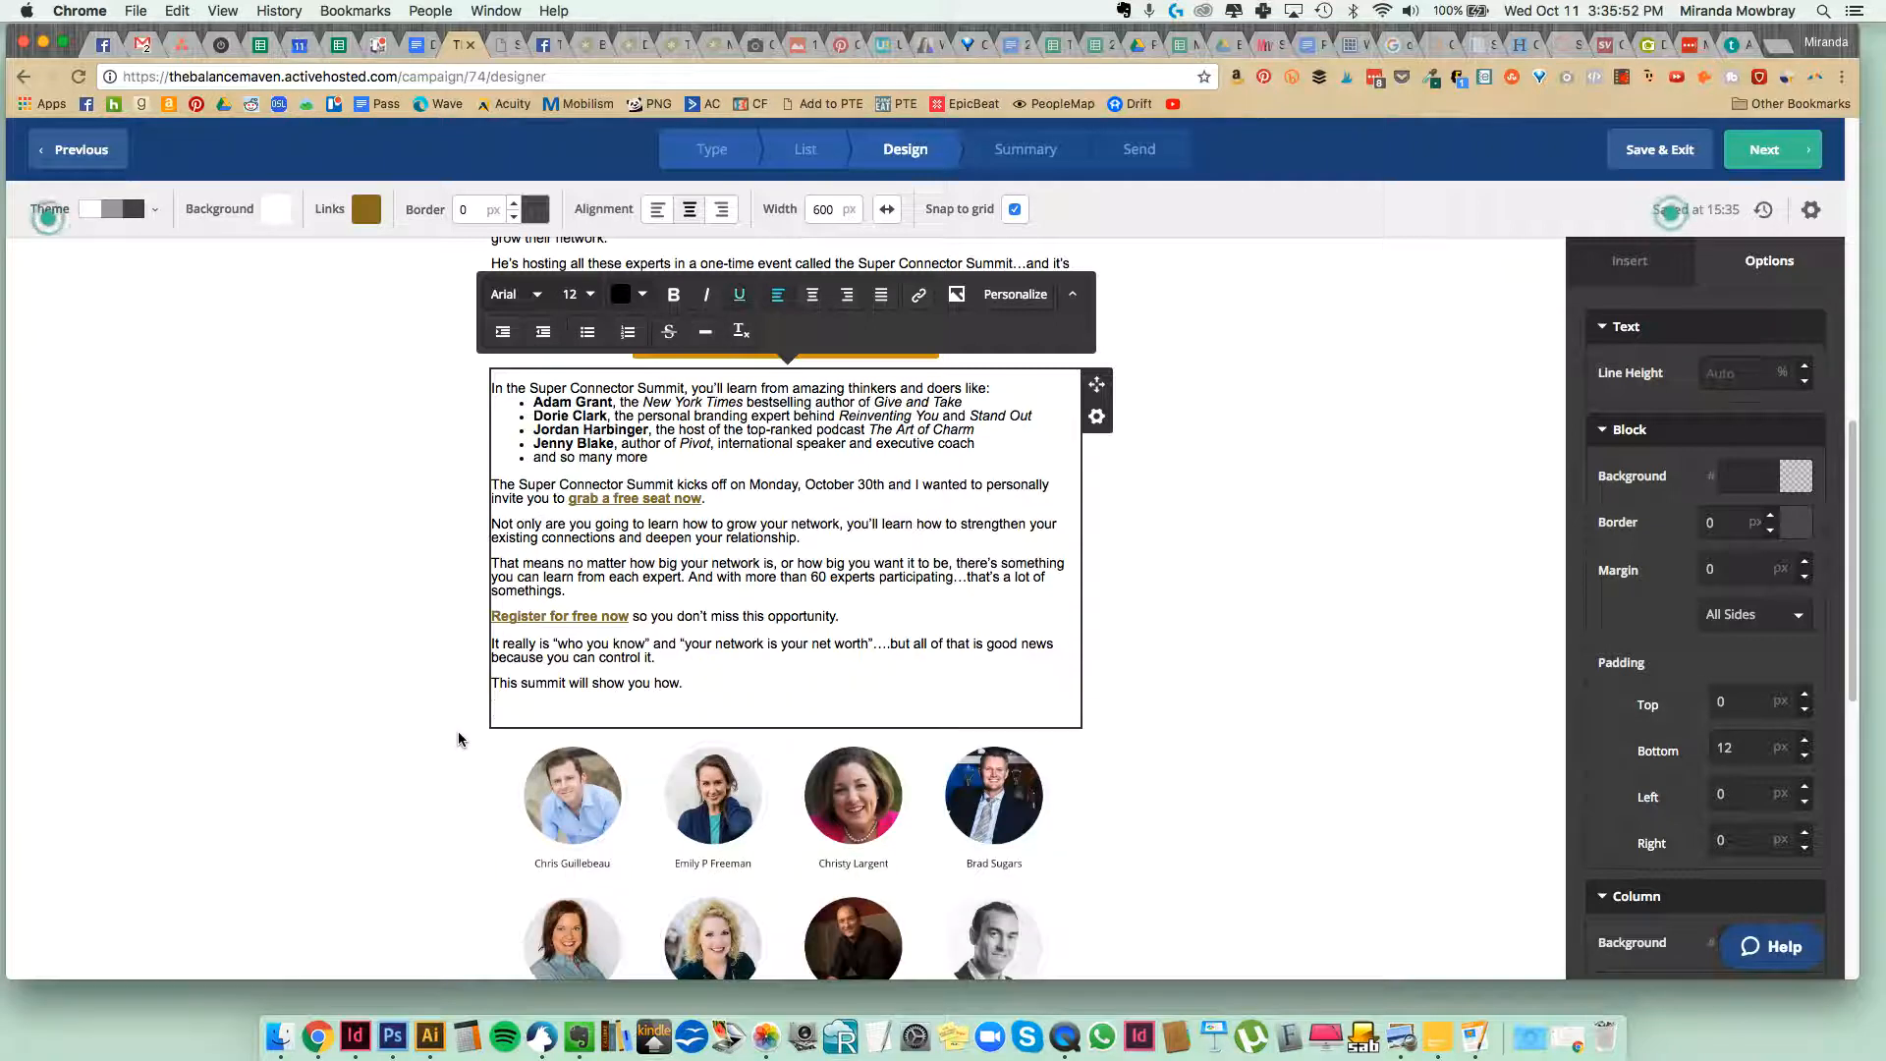
pyautogui.click(1187, 811)
# Delete the speaker photos block and the old closing text block with the P.S. below the email copy.
pyautogui.click(971, 771)
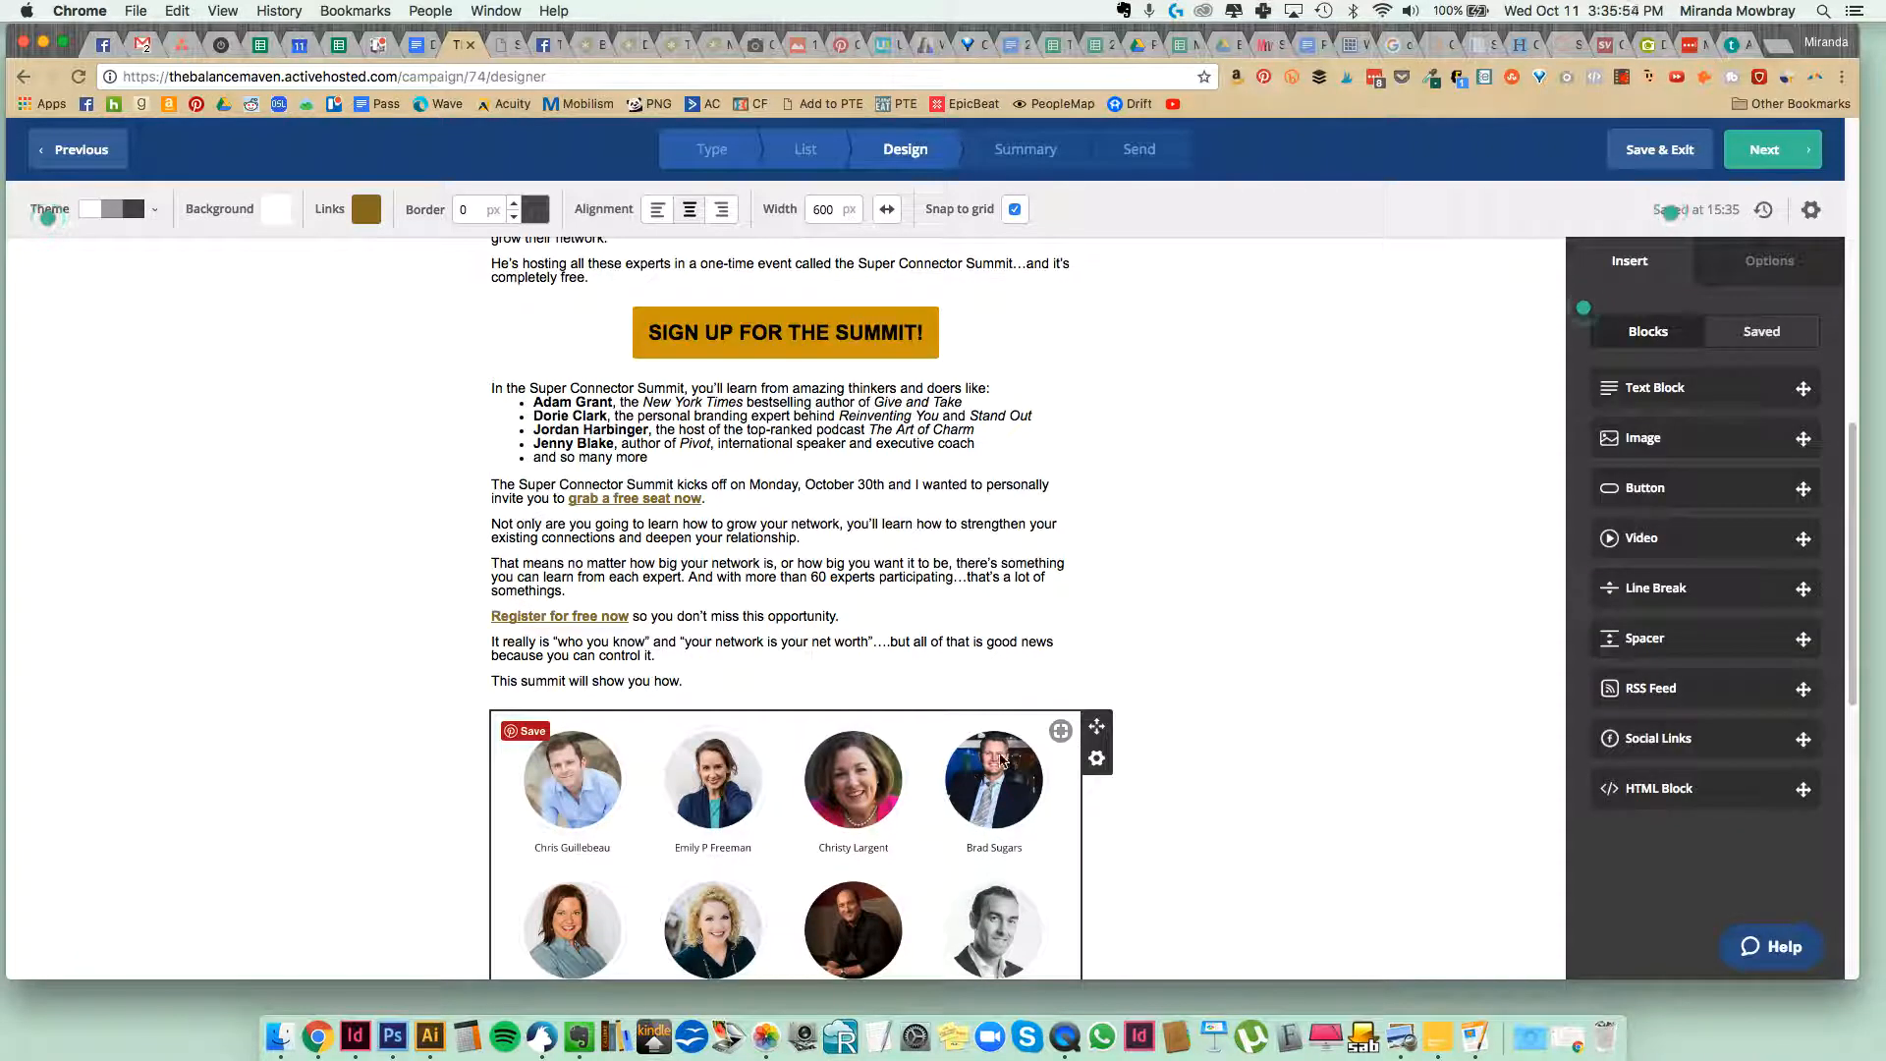
pyautogui.click(1096, 757)
pyautogui.click(1057, 723)
pyautogui.click(1061, 723)
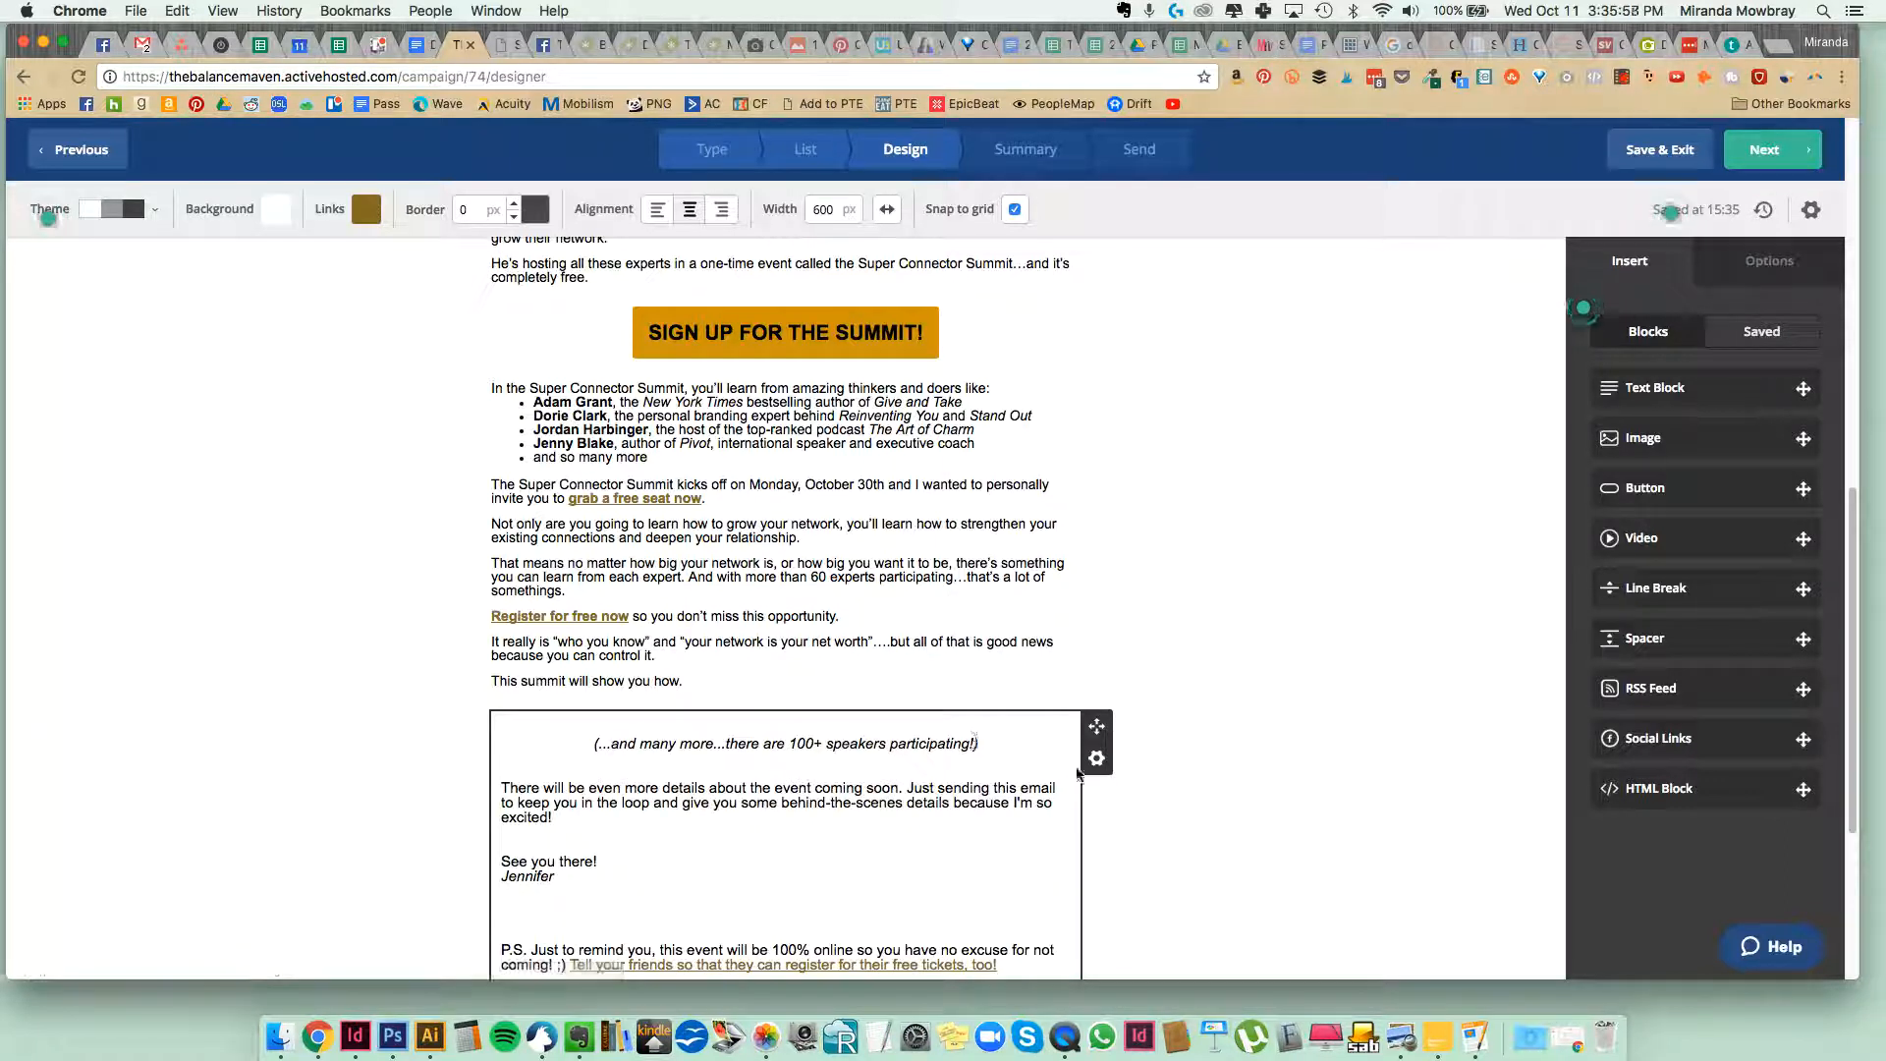
pyautogui.click(1096, 768)
pyautogui.click(1059, 723)
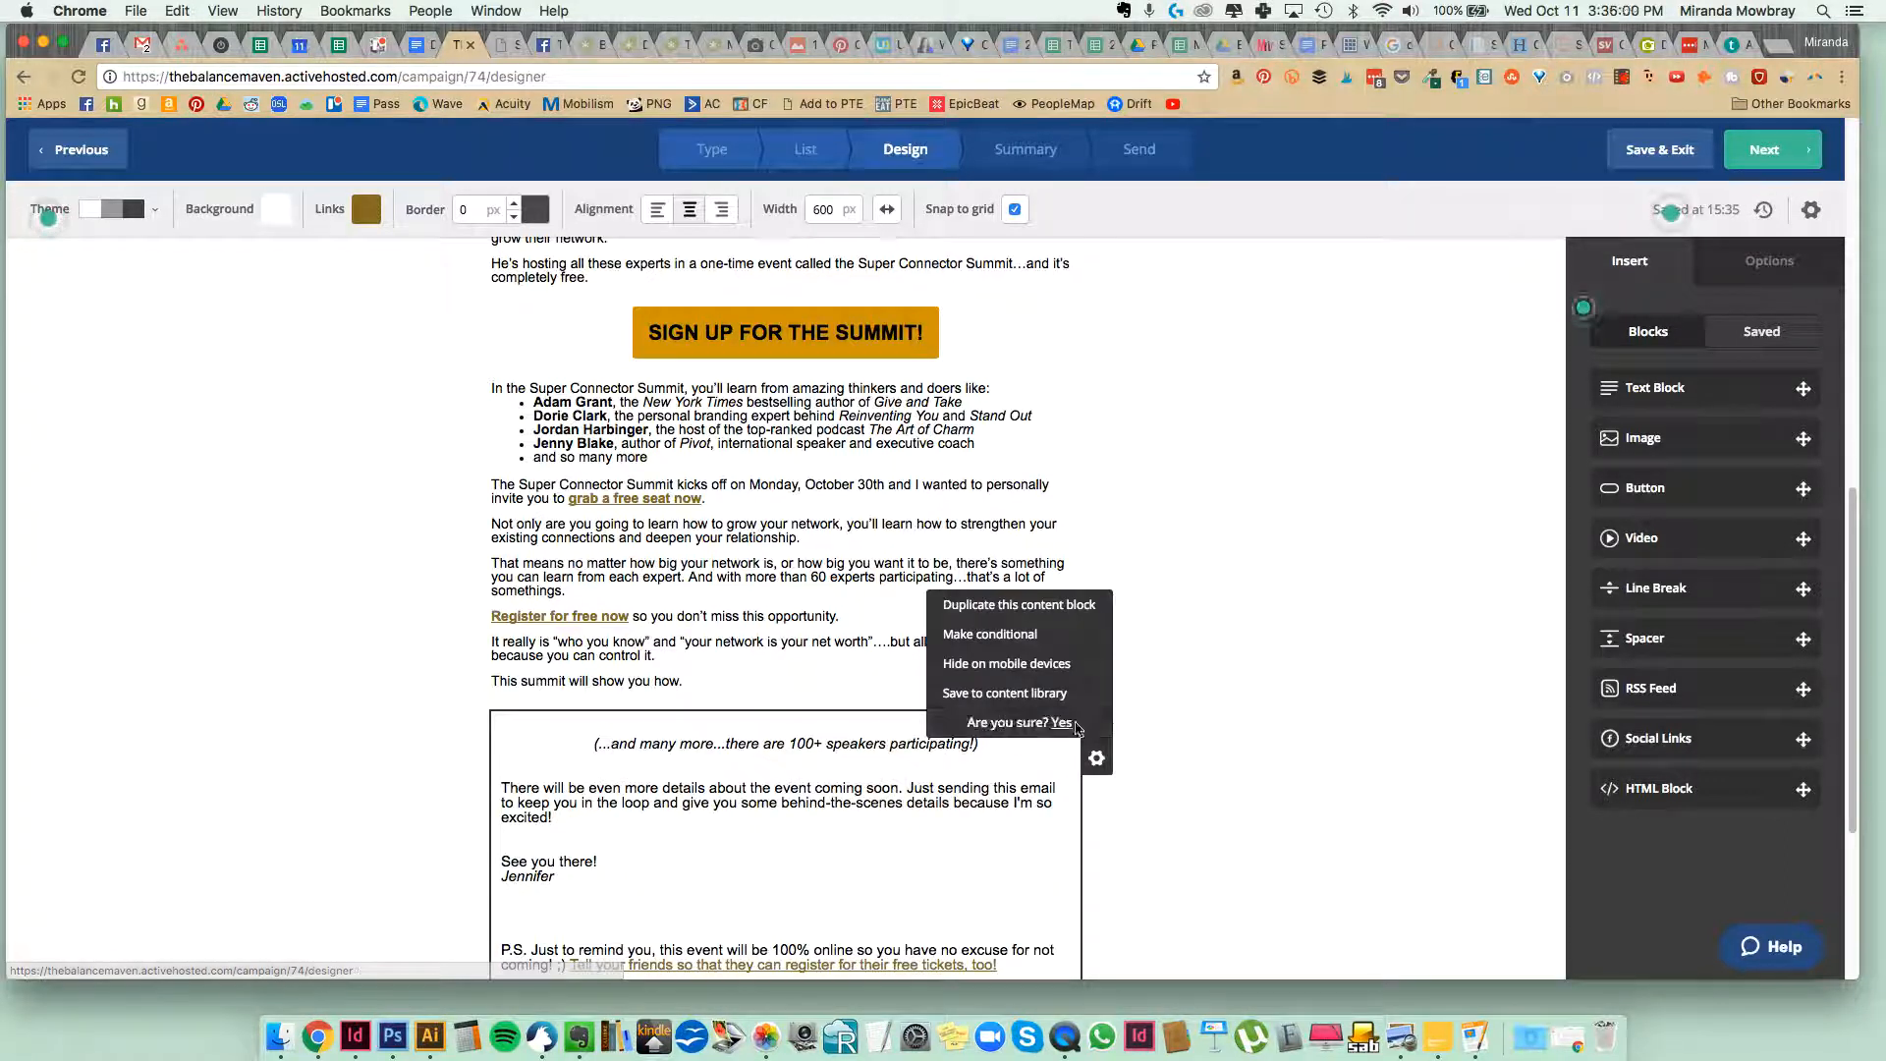
pyautogui.click(1060, 724)
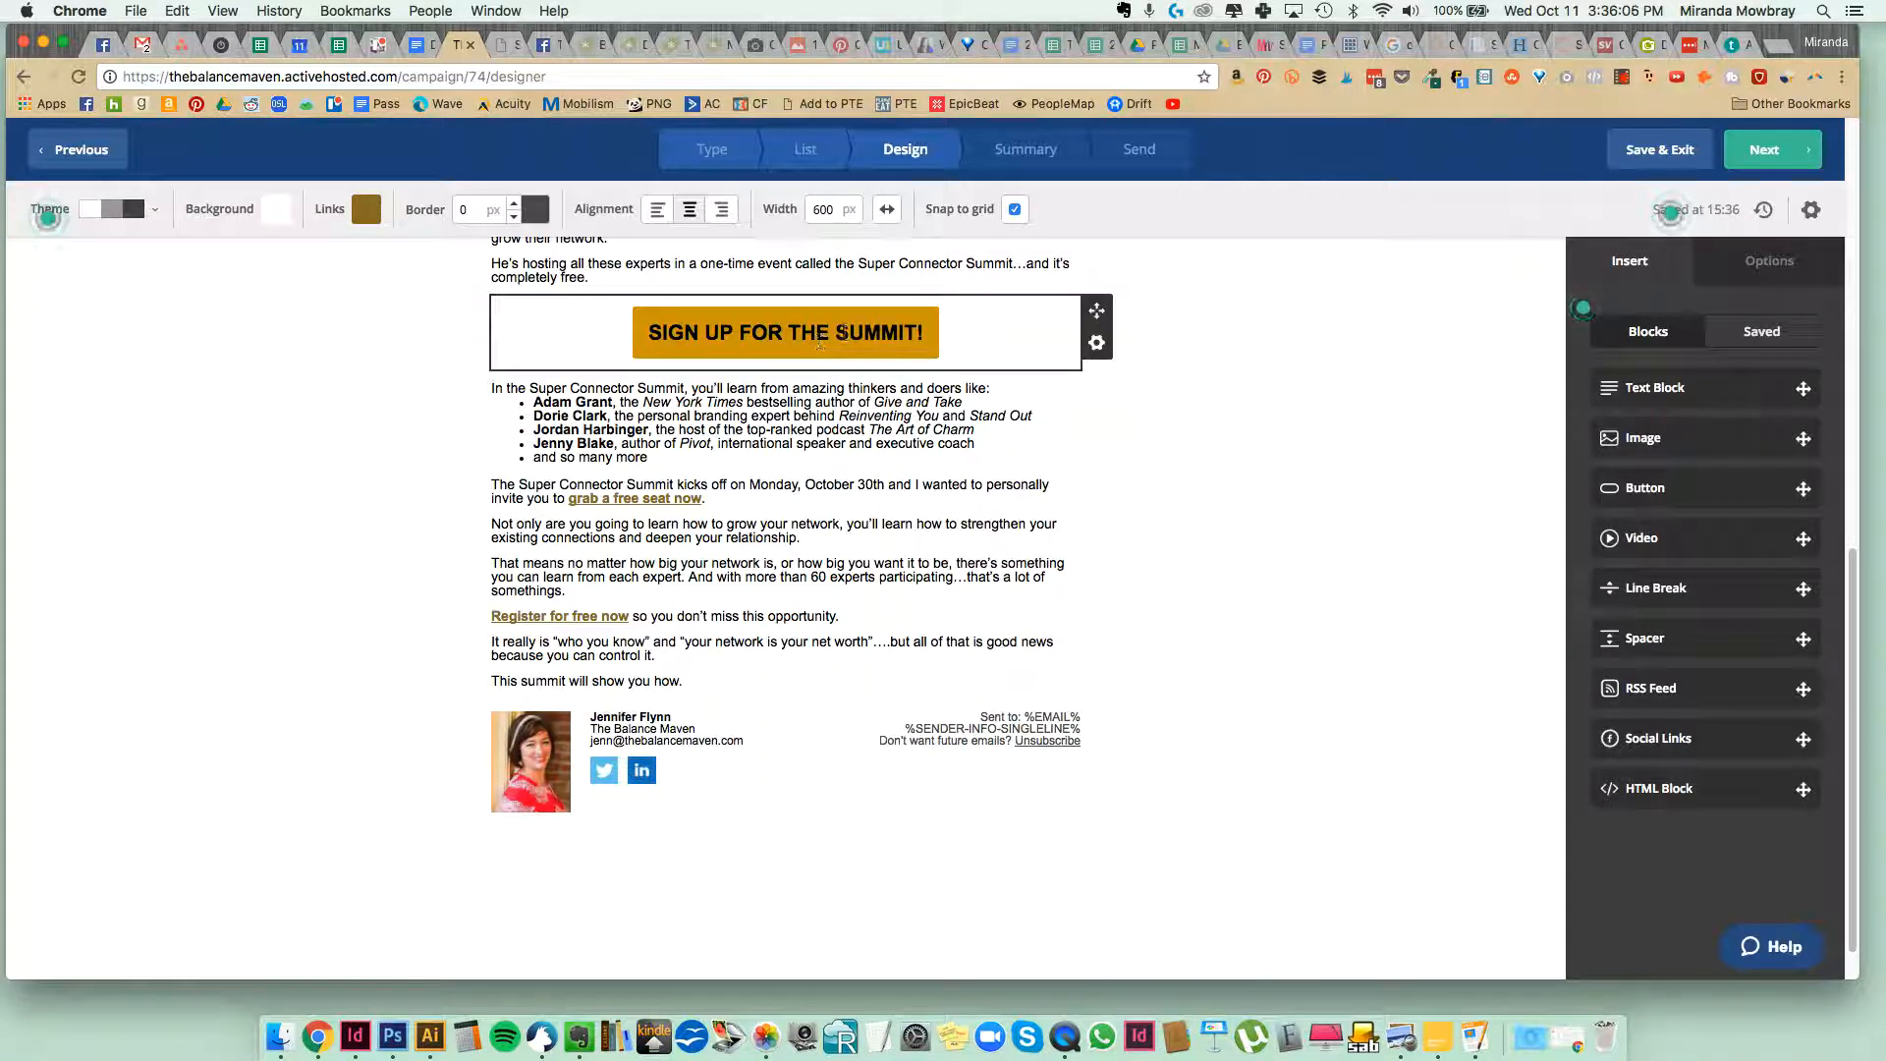
# Duplicate the "SIGN UP FOR THE SUMMIT!" button block and move the copy below "This summit will show you how.".
pyautogui.click(1097, 346)
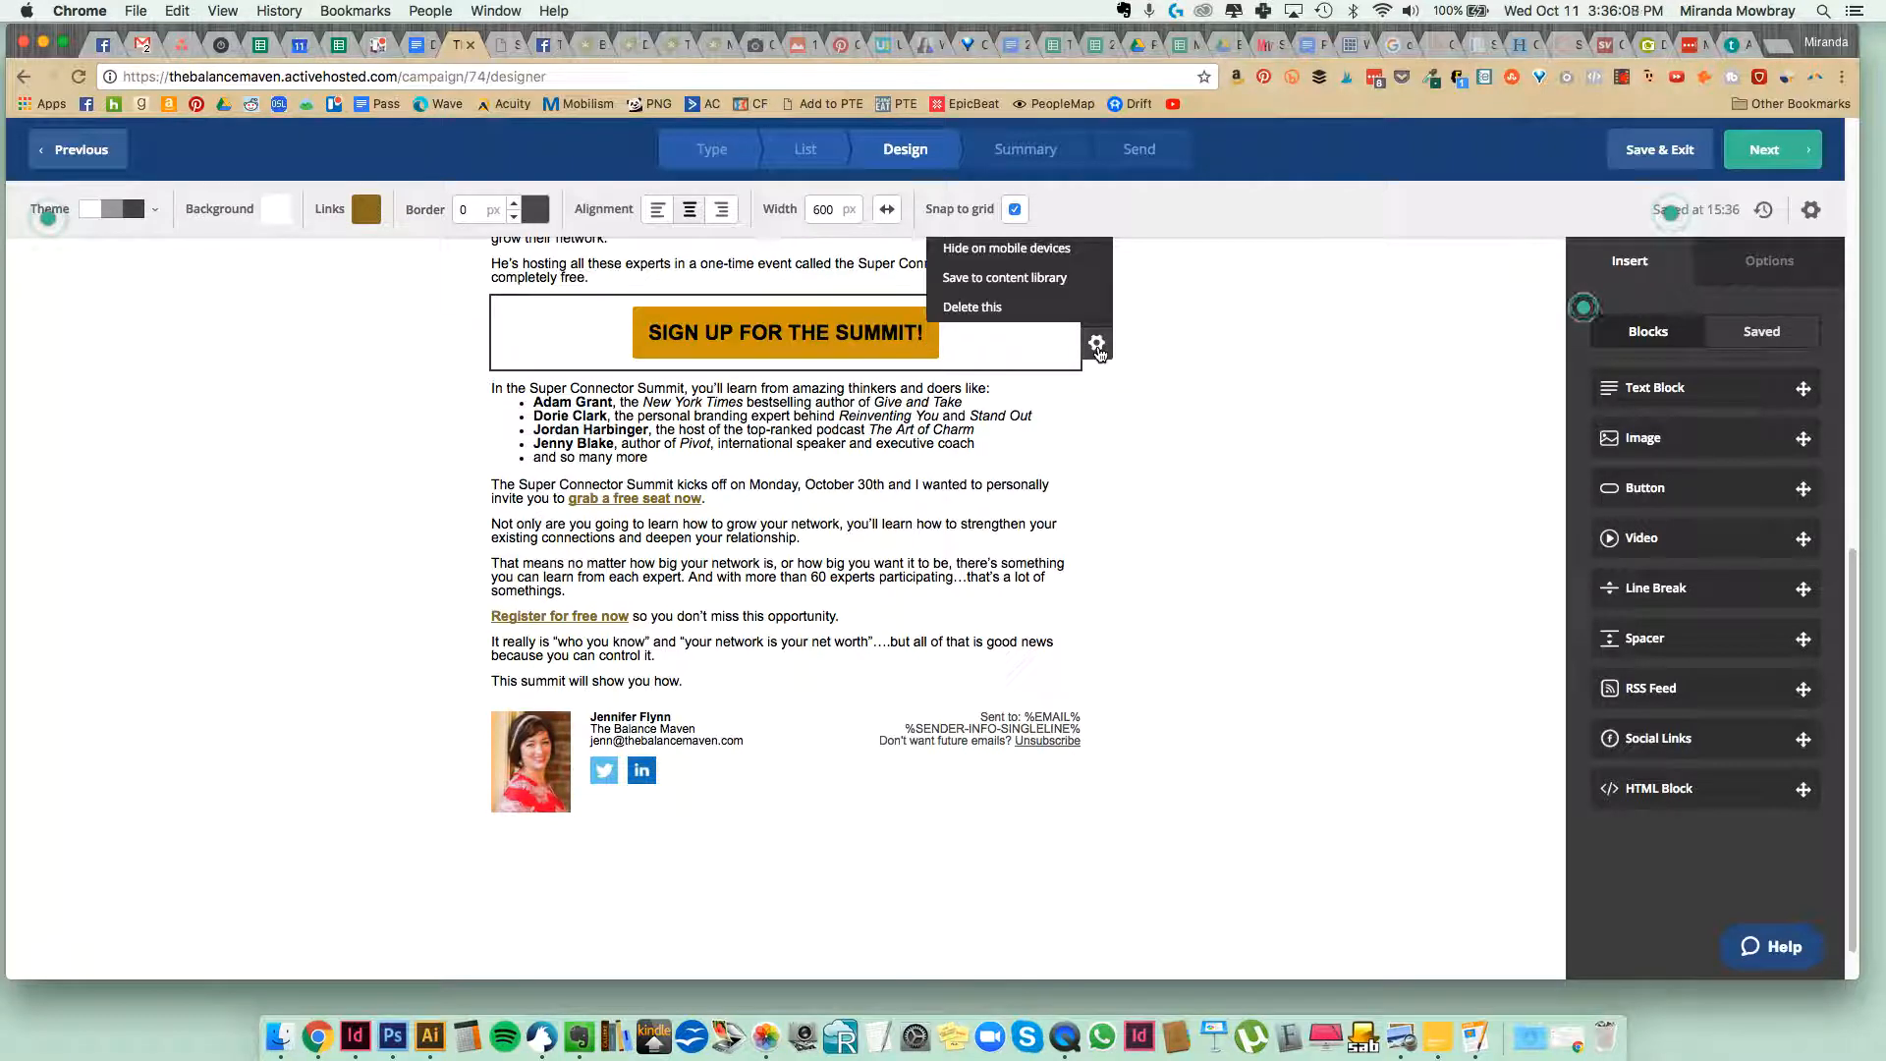
pyautogui.scroll(3, 1098, 352)
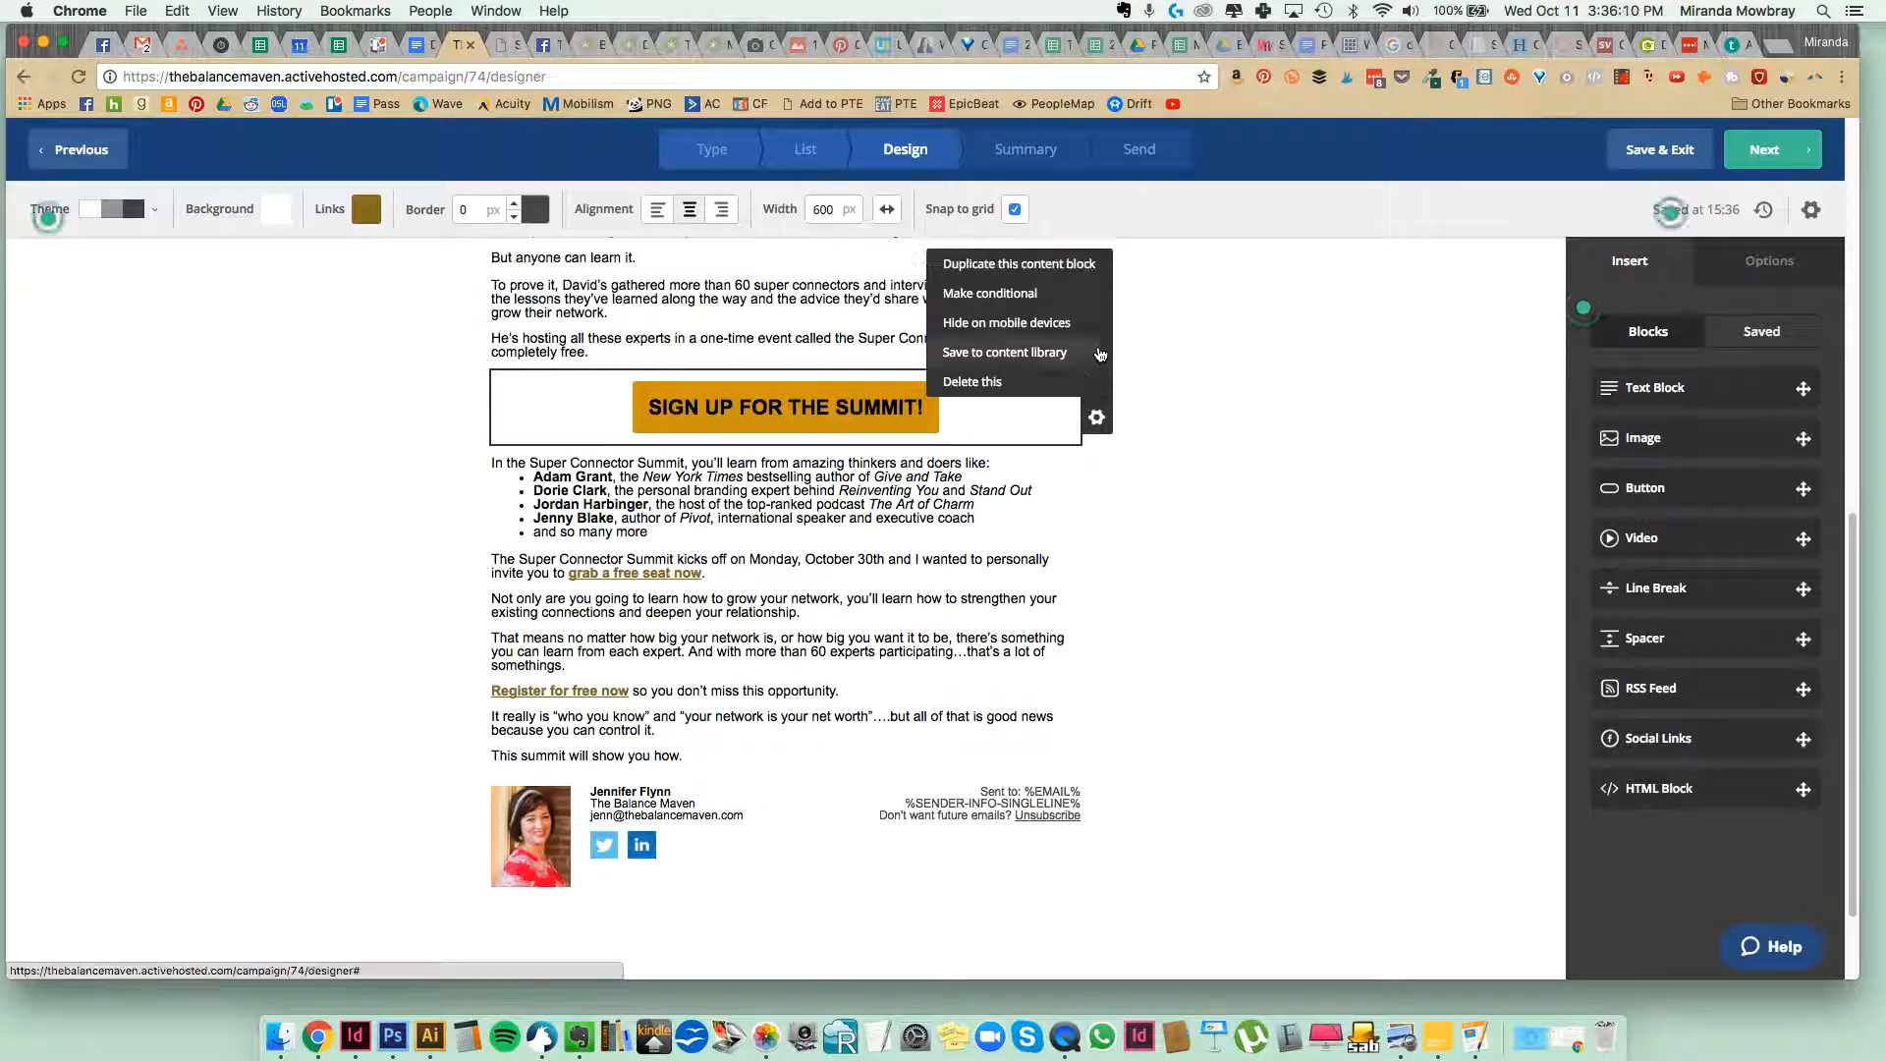
pyautogui.click(1079, 265)
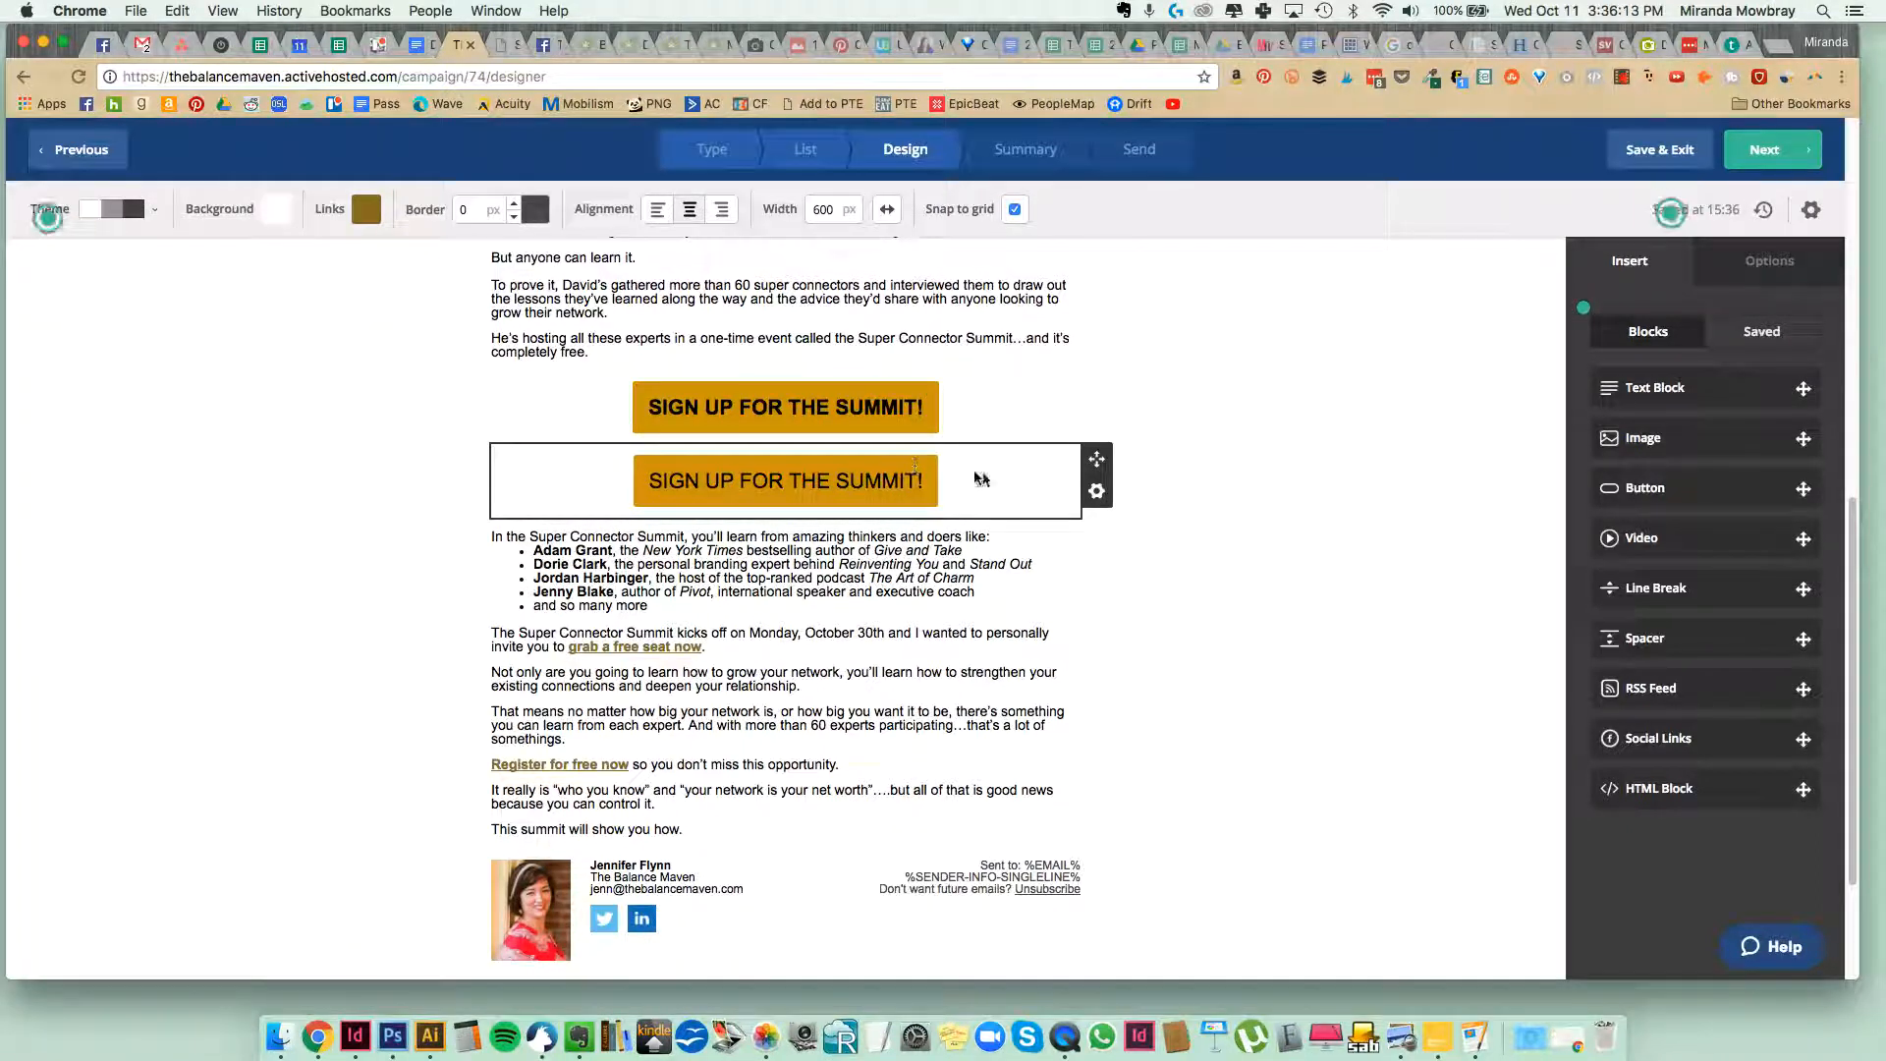
pyautogui.moveTo(1081, 464); pyautogui.dragTo(761, 842)
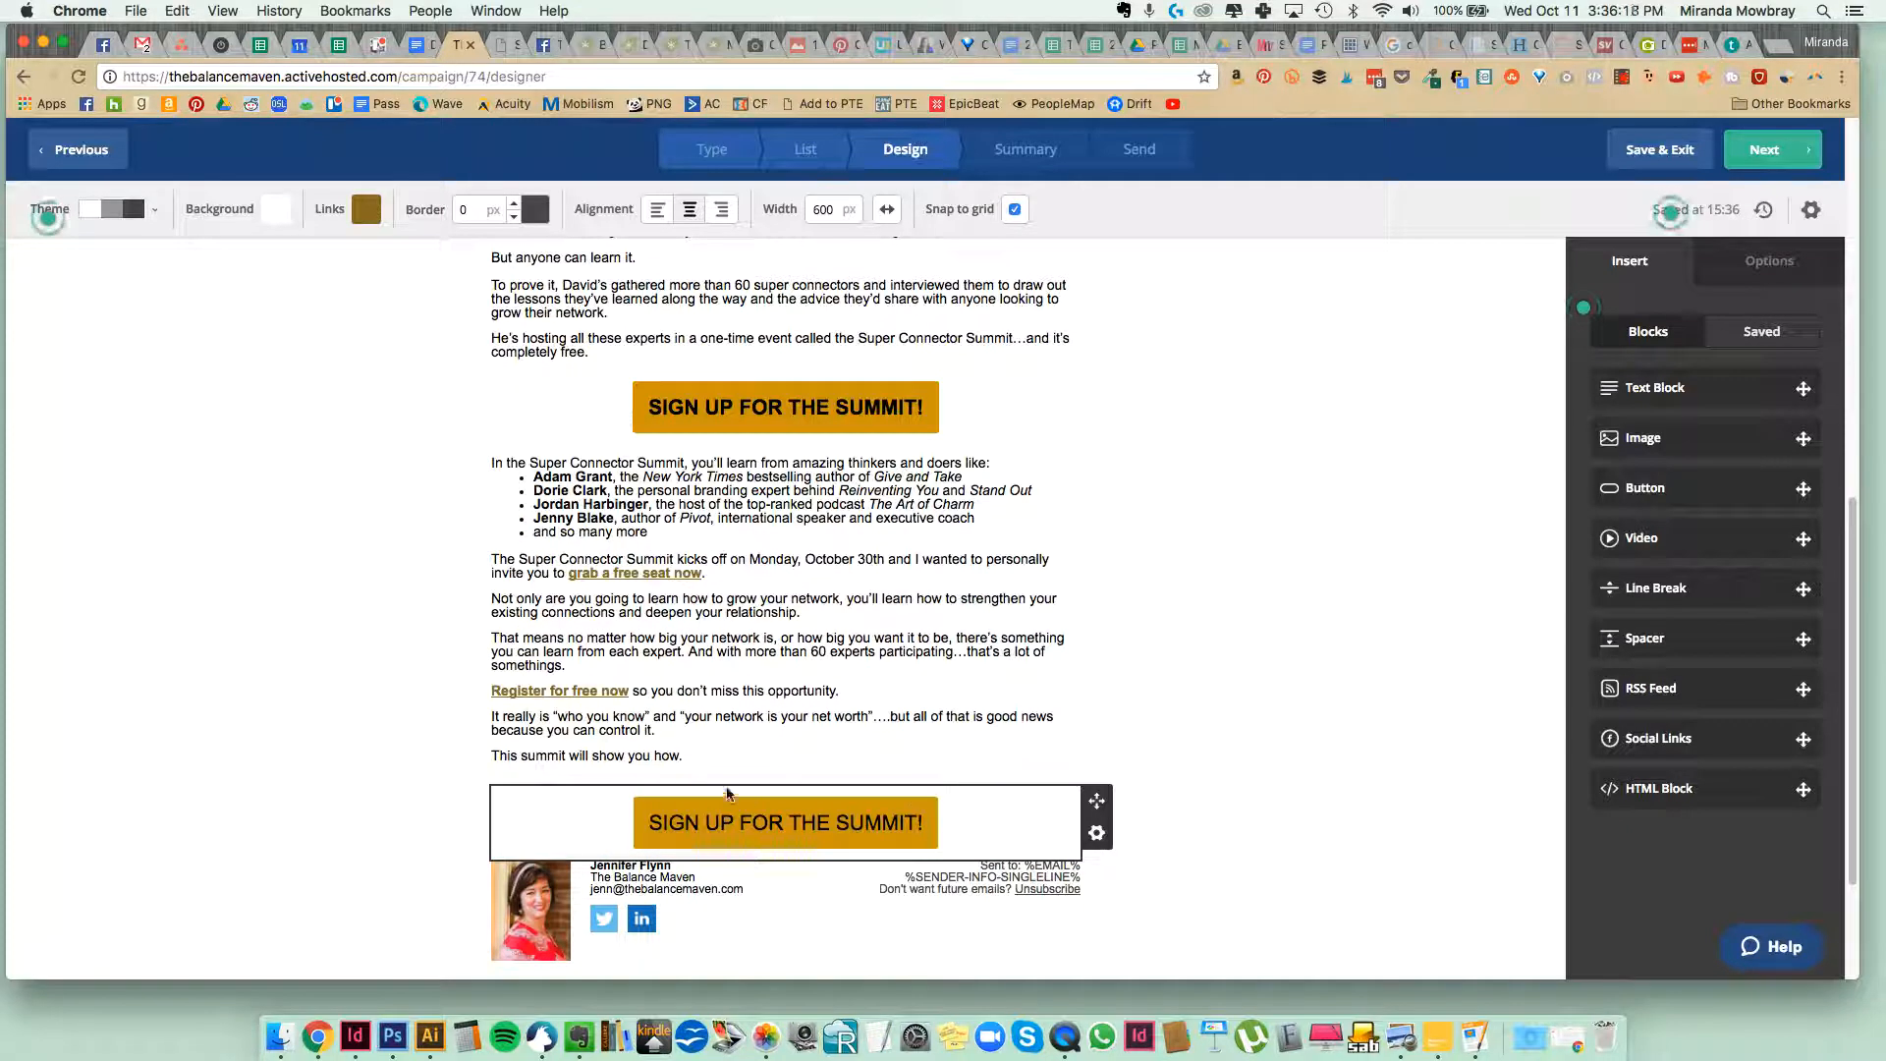
pyautogui.click(691, 758)
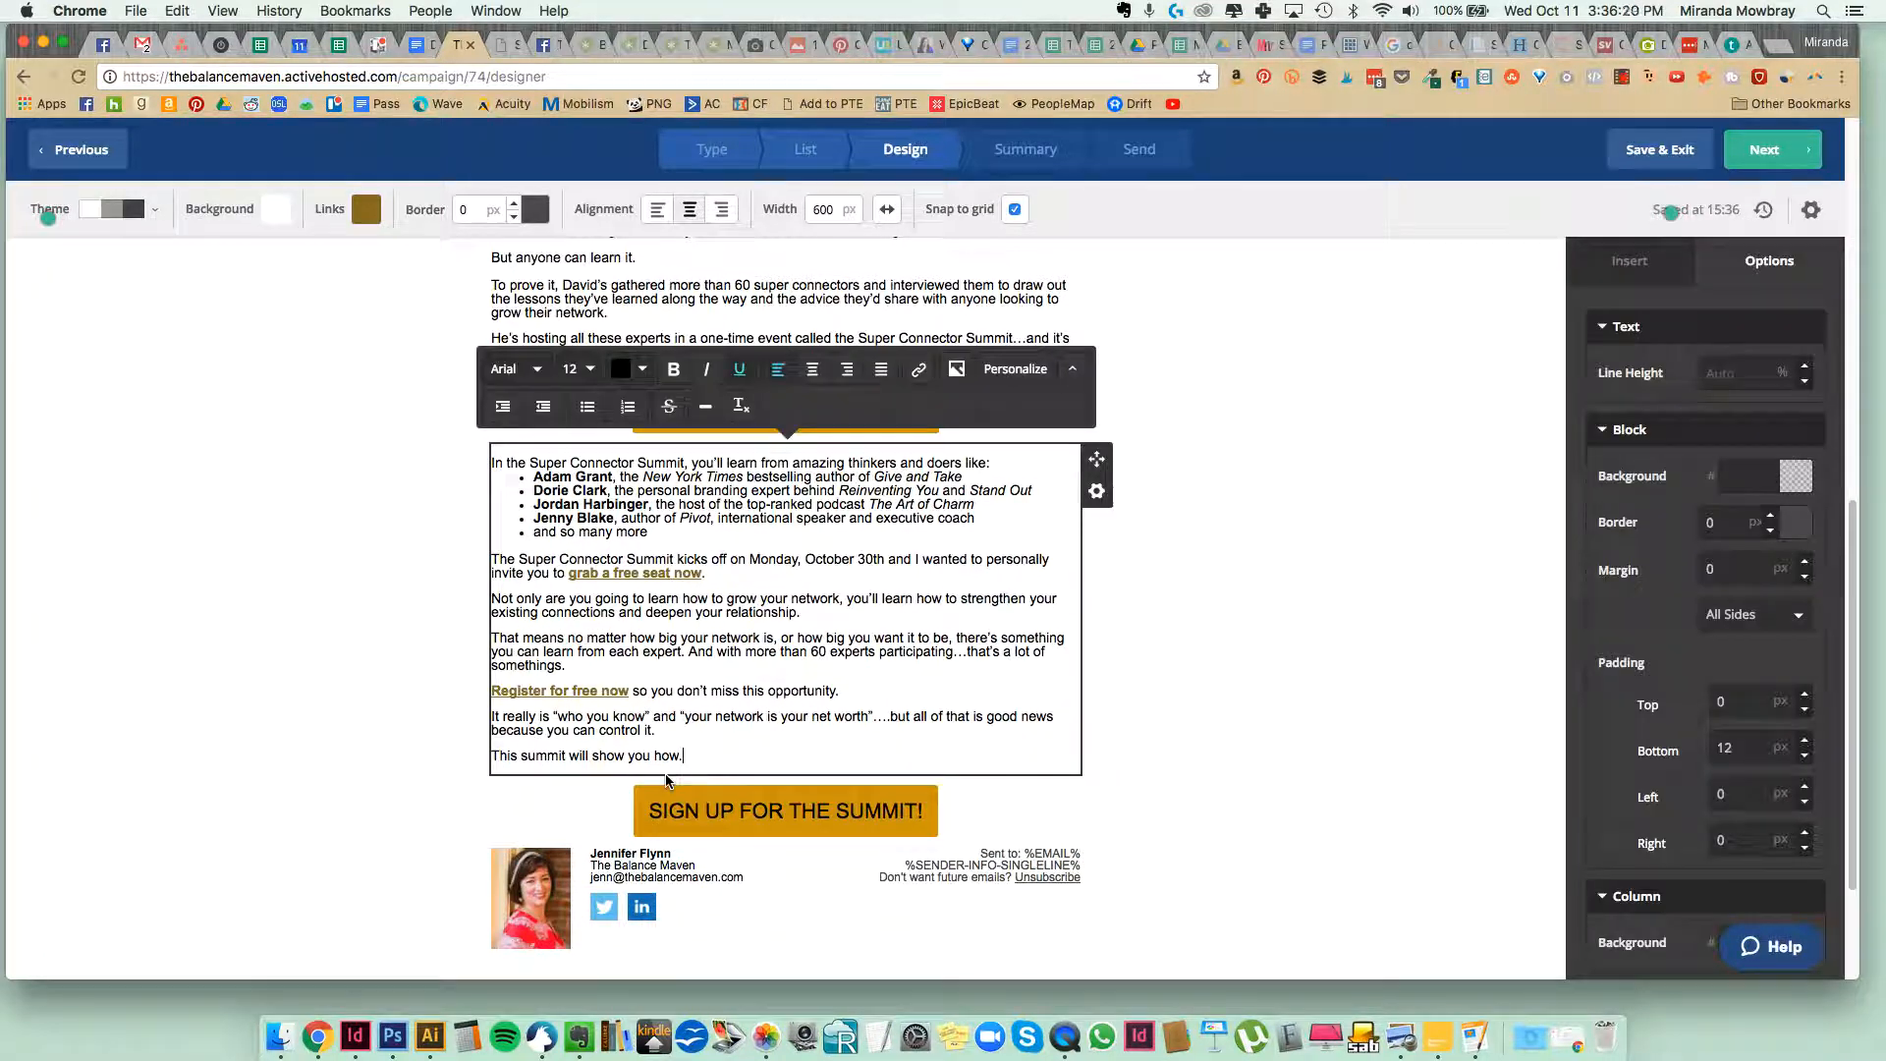
pyautogui.click(664, 766)
pyautogui.click(517, 786)
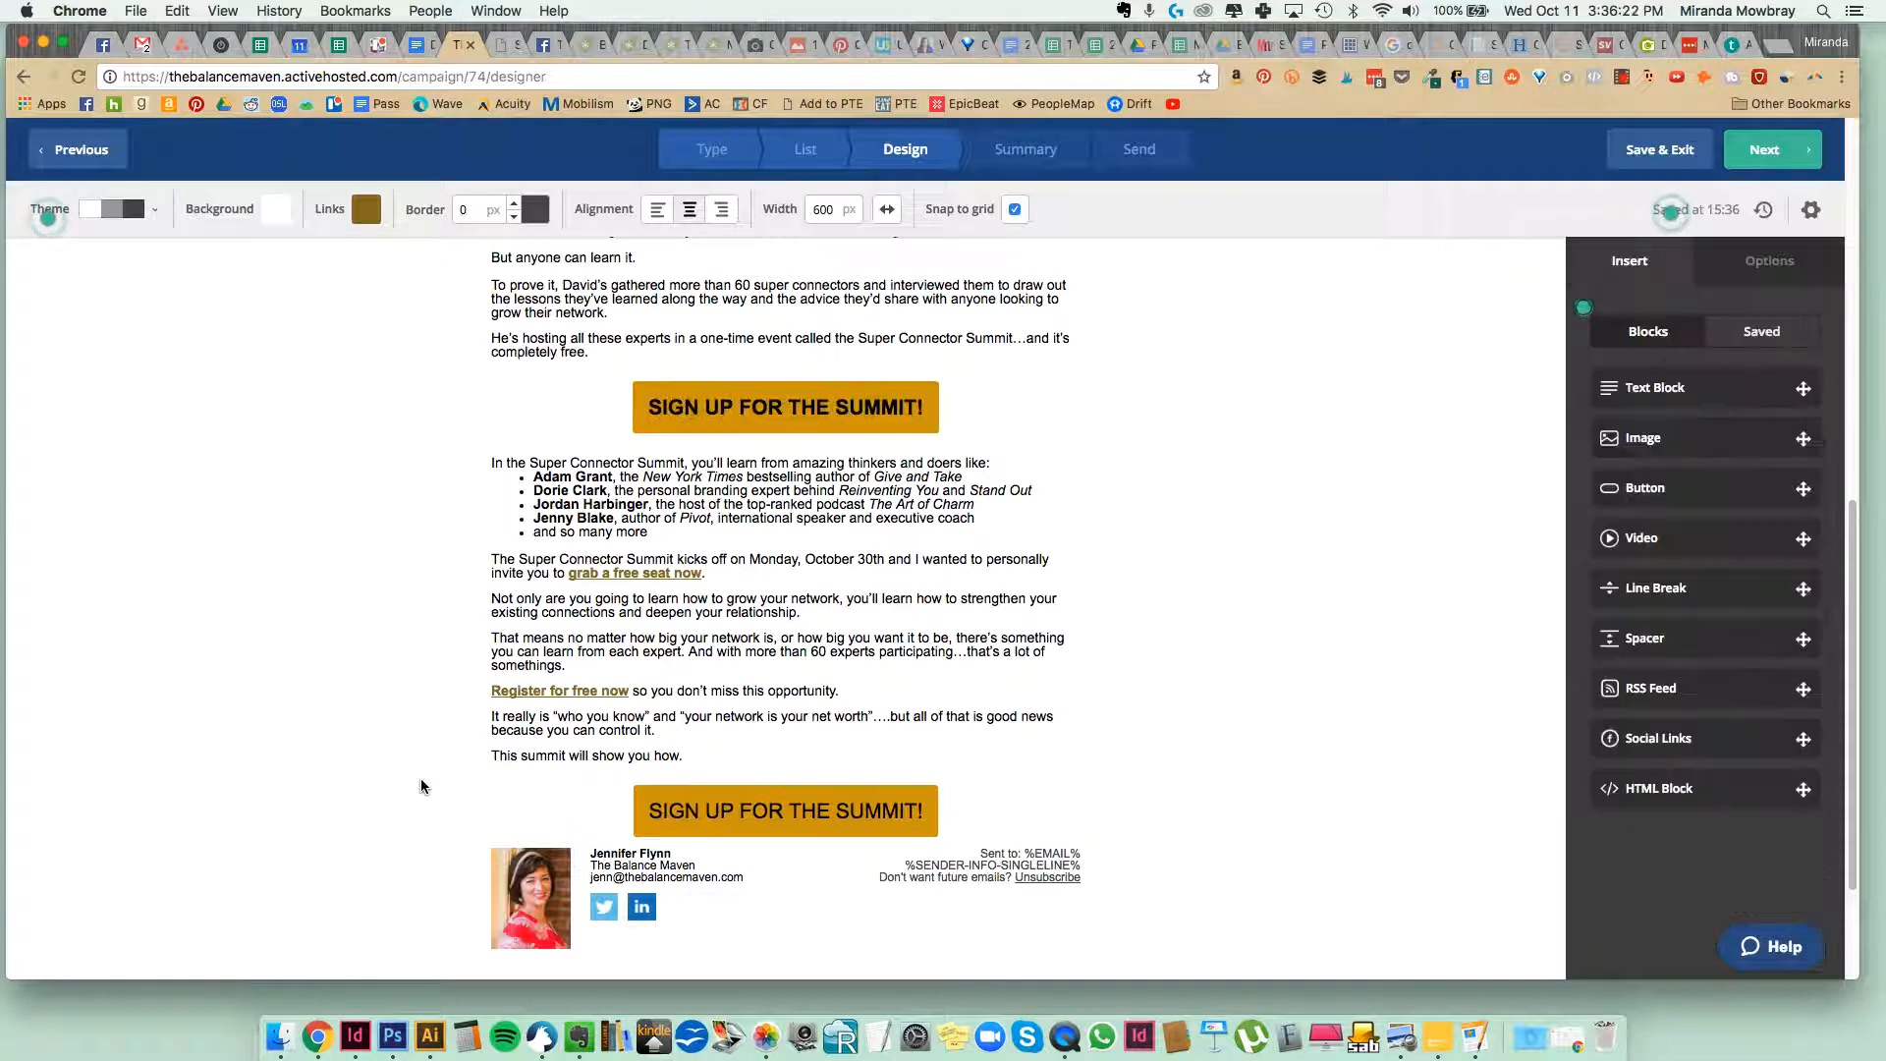
# Set the font style of the sign-up button above the signature to Bold.
pyautogui.scroll(-2, 609, 781)
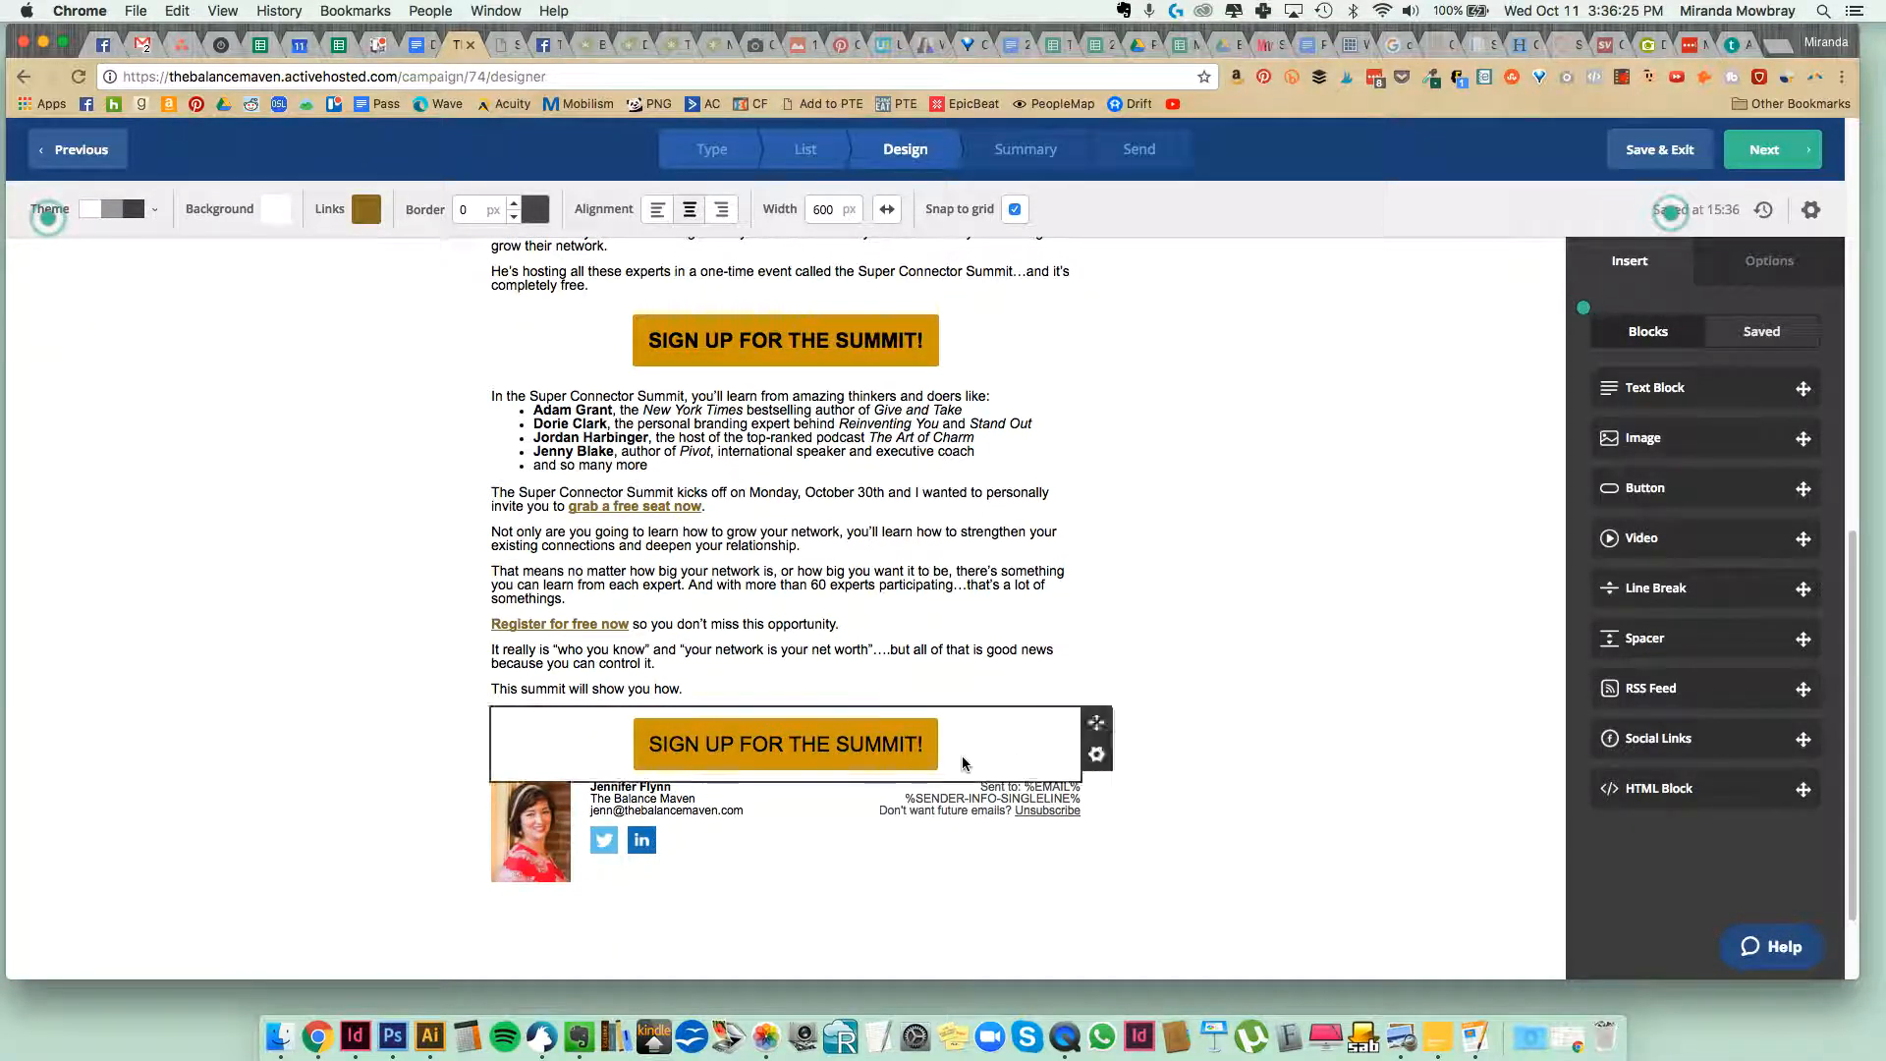
pyautogui.click(922, 747)
pyautogui.click(1753, 511)
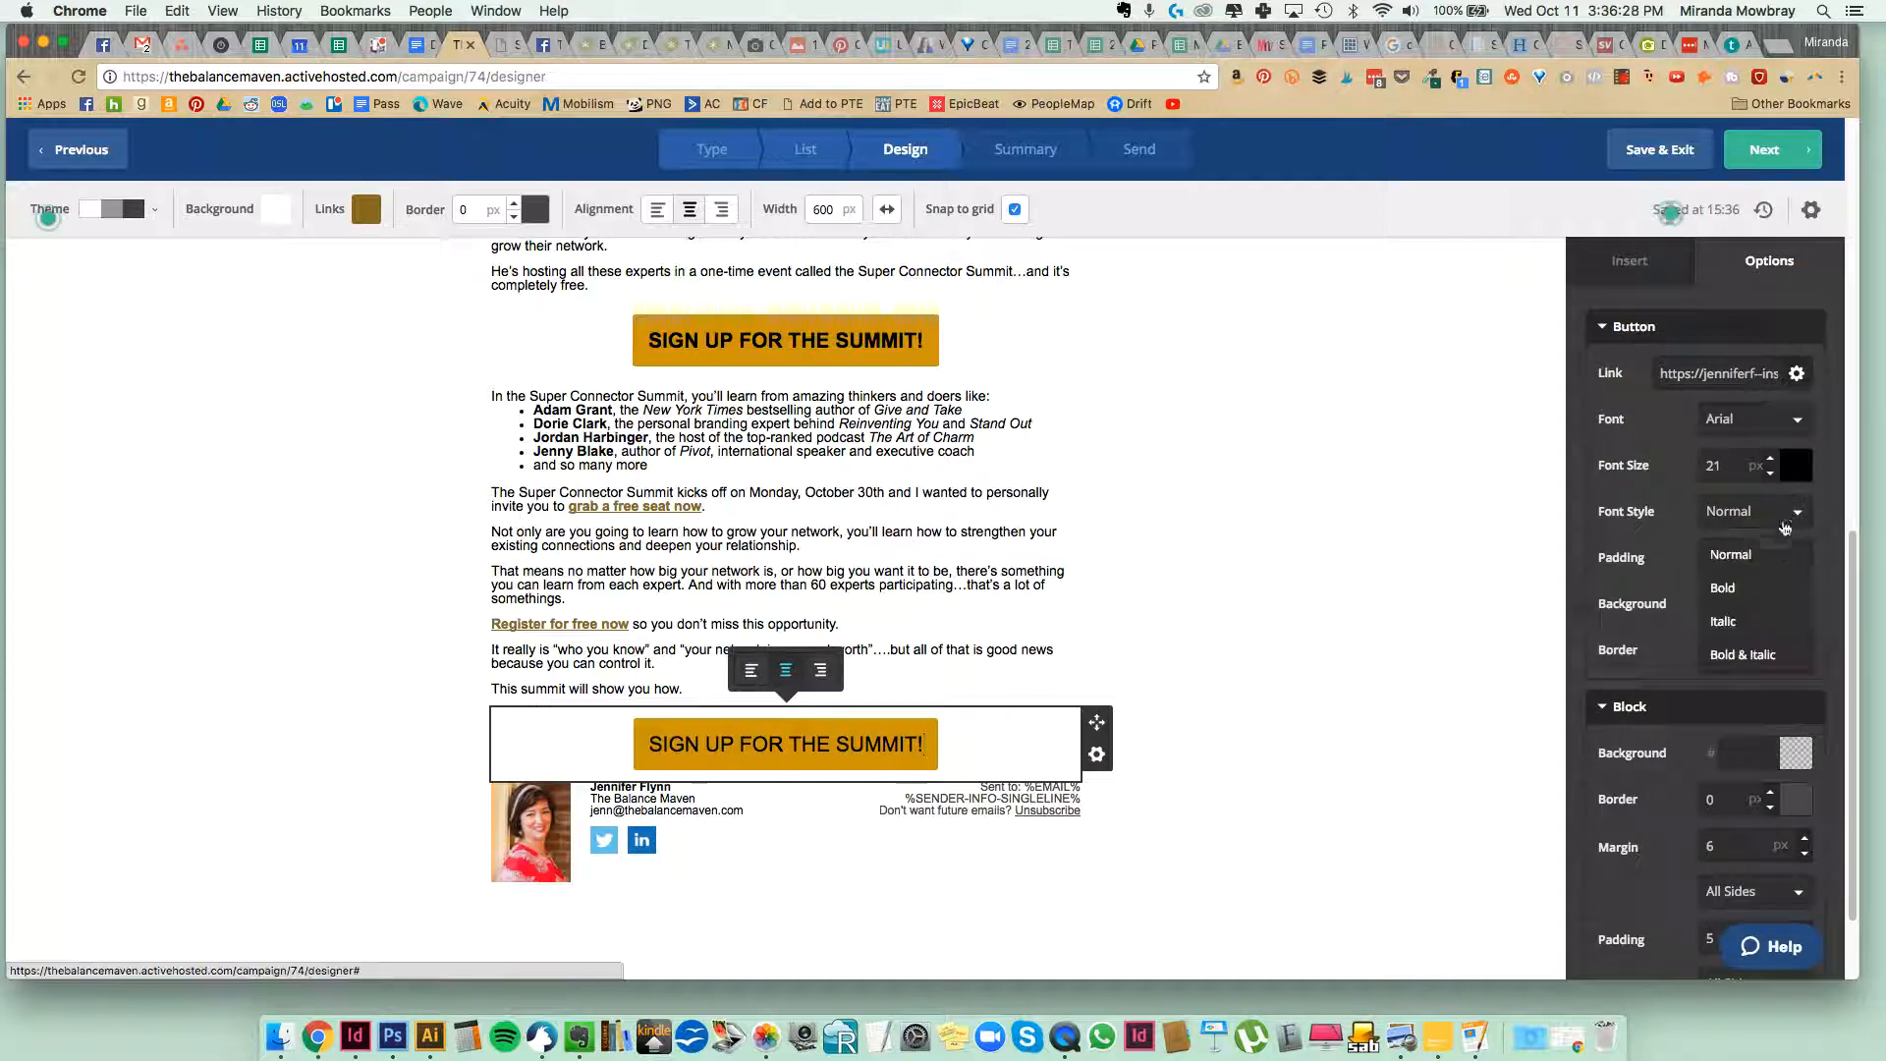
pyautogui.click(1738, 550)
pyautogui.click(1156, 683)
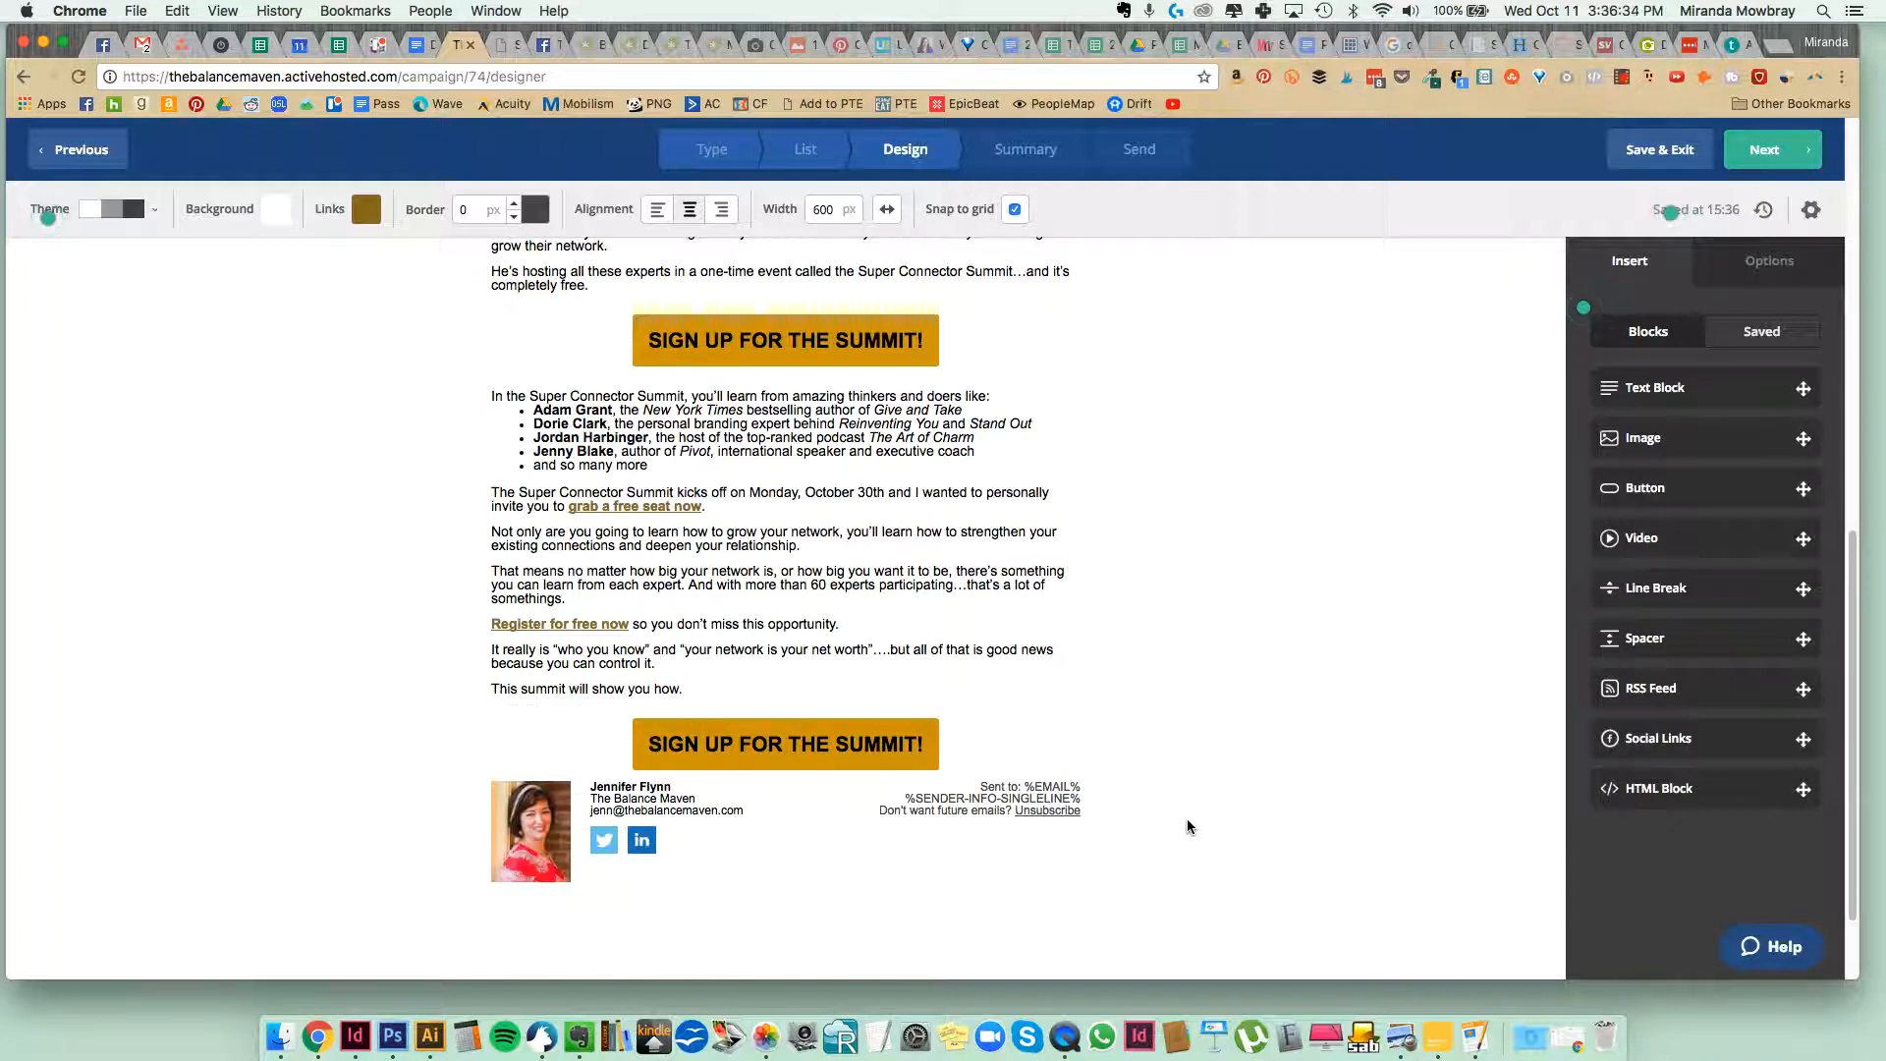
# Switch the lower sign-up button block's padding to custom sides and increase its bottom padding to add space above the signature.
pyautogui.click(871, 761)
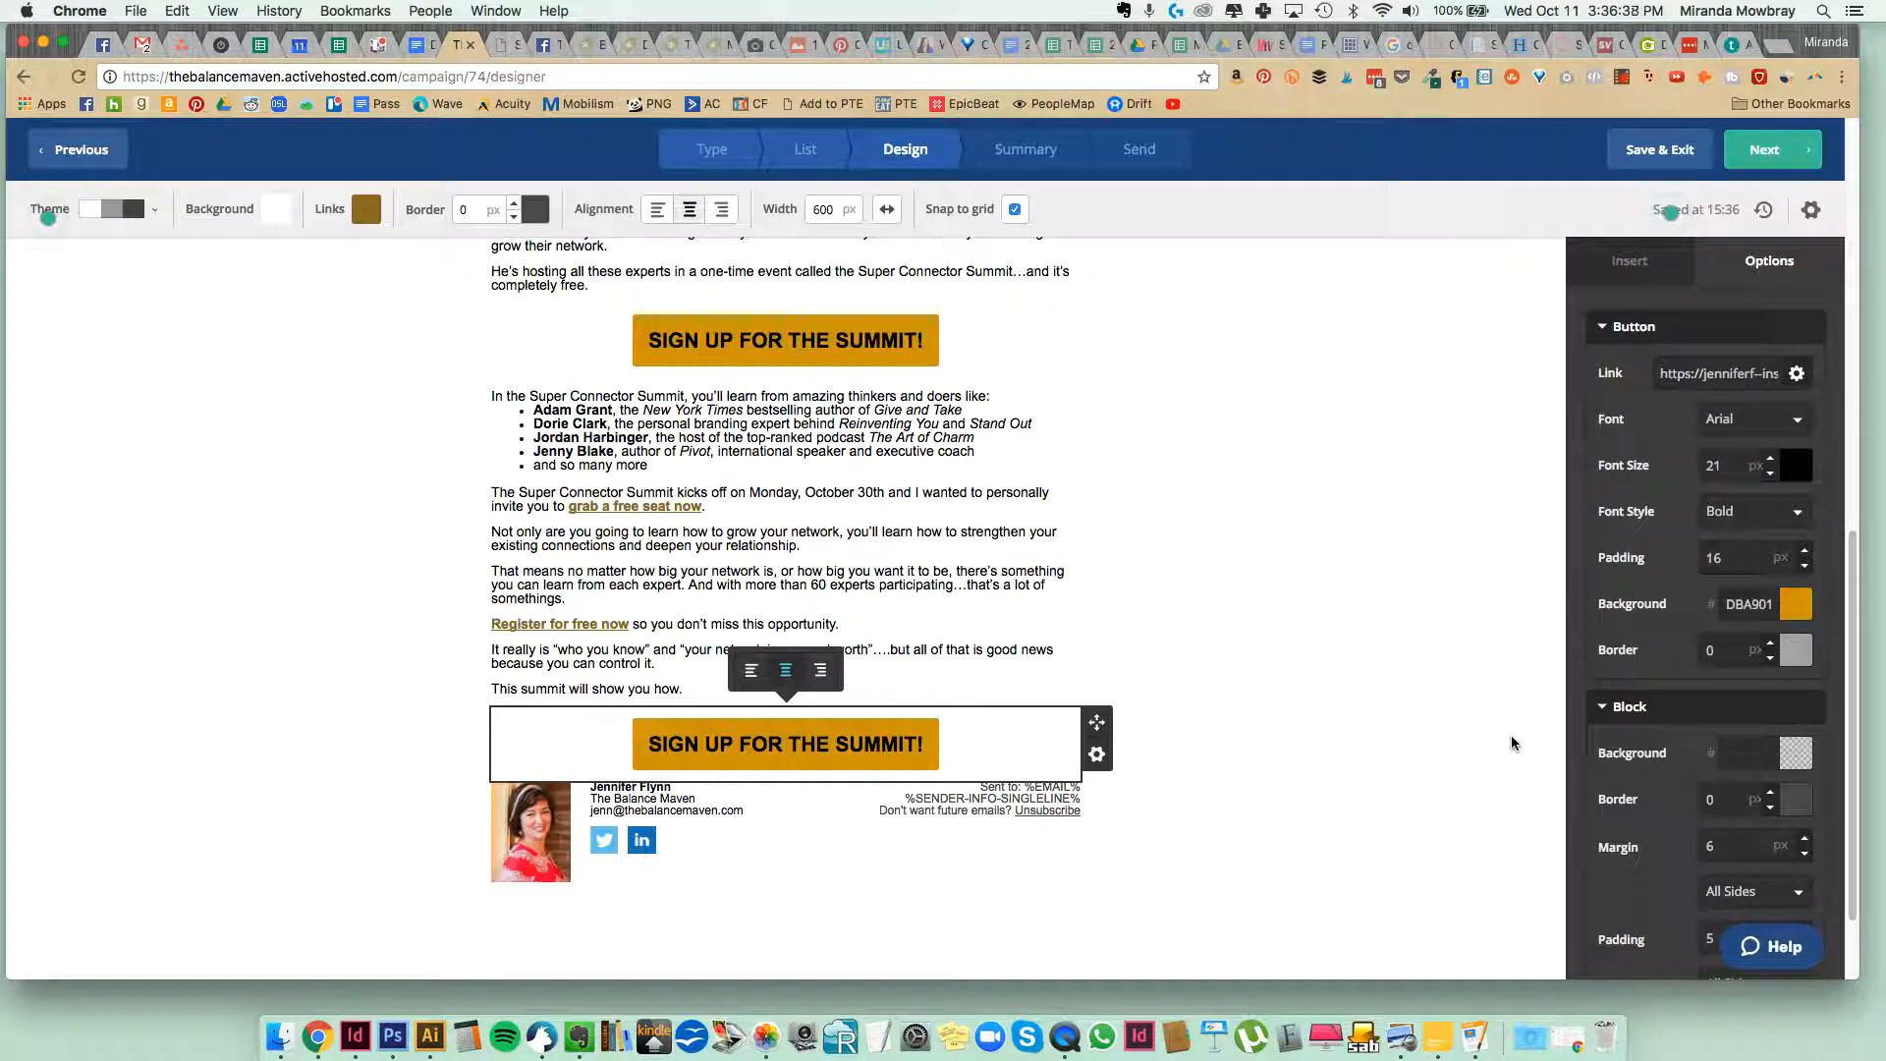
pyautogui.scroll(-3, 1765, 687)
pyautogui.scroll(-2, 1765, 686)
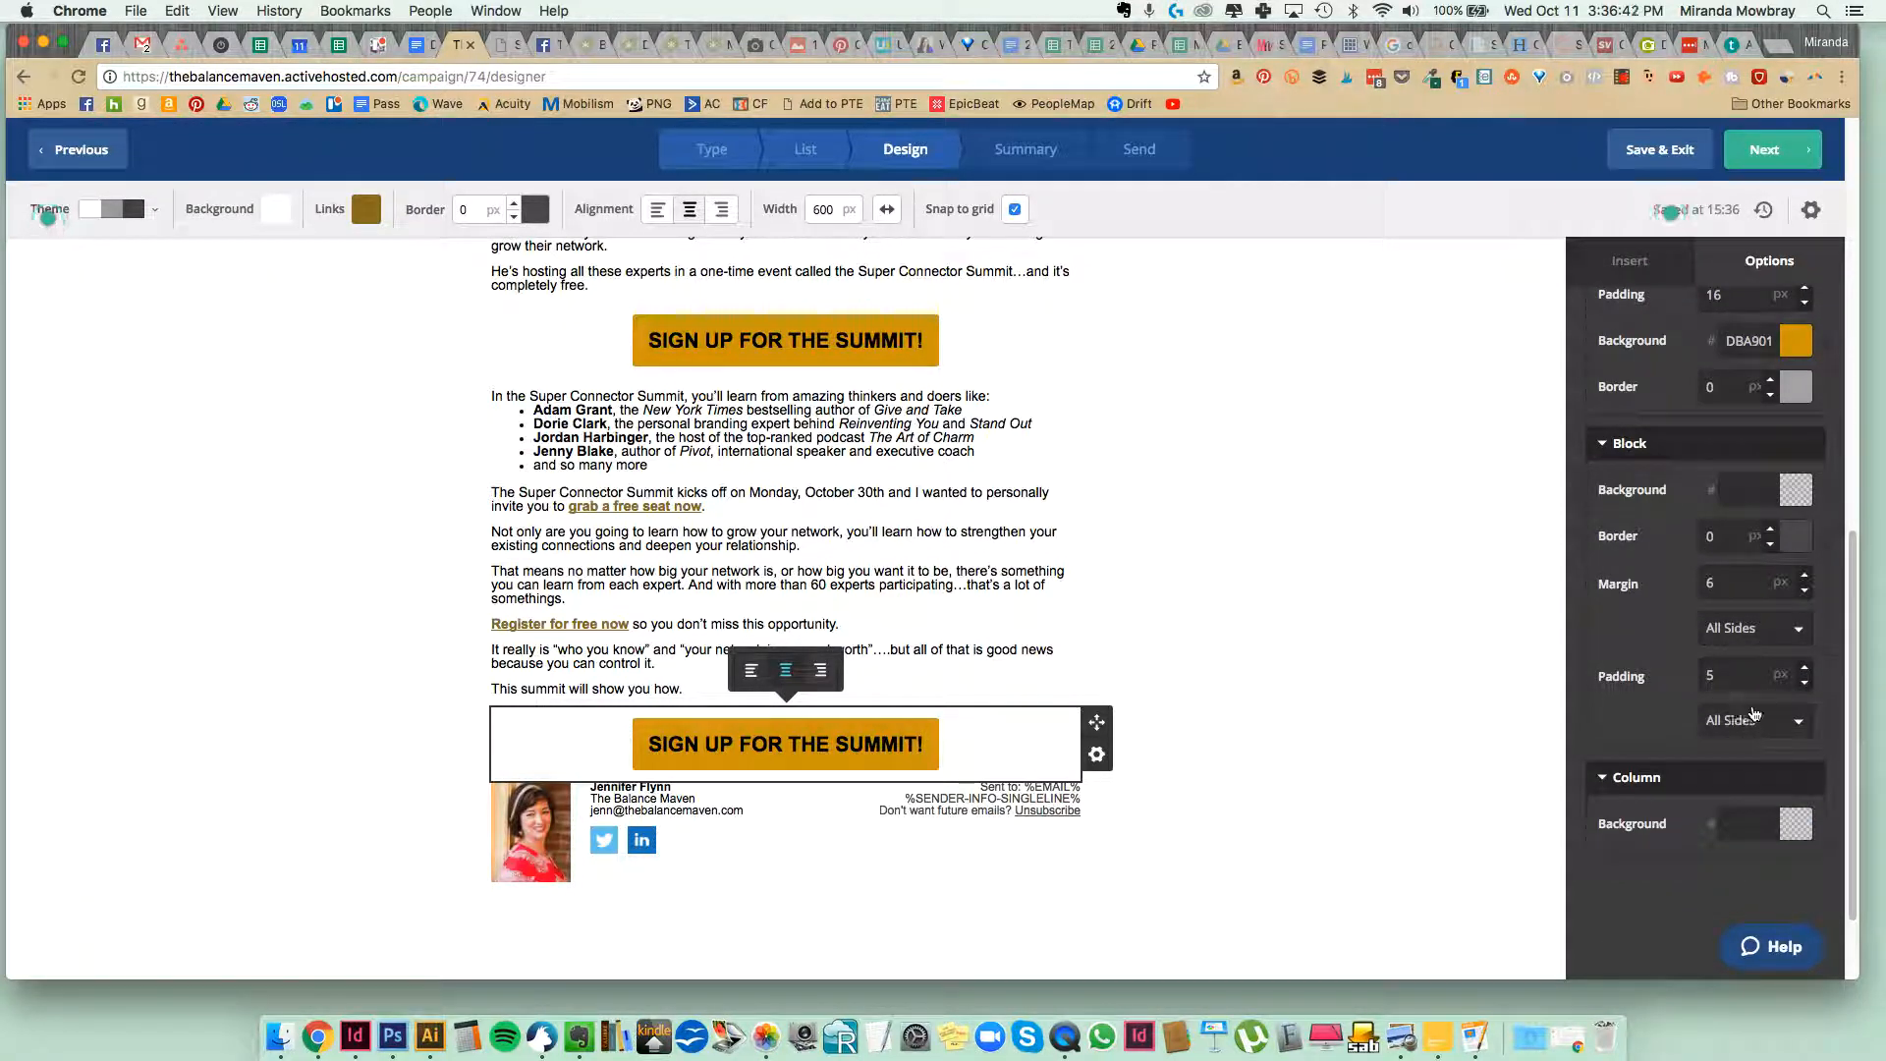
pyautogui.click(1745, 723)
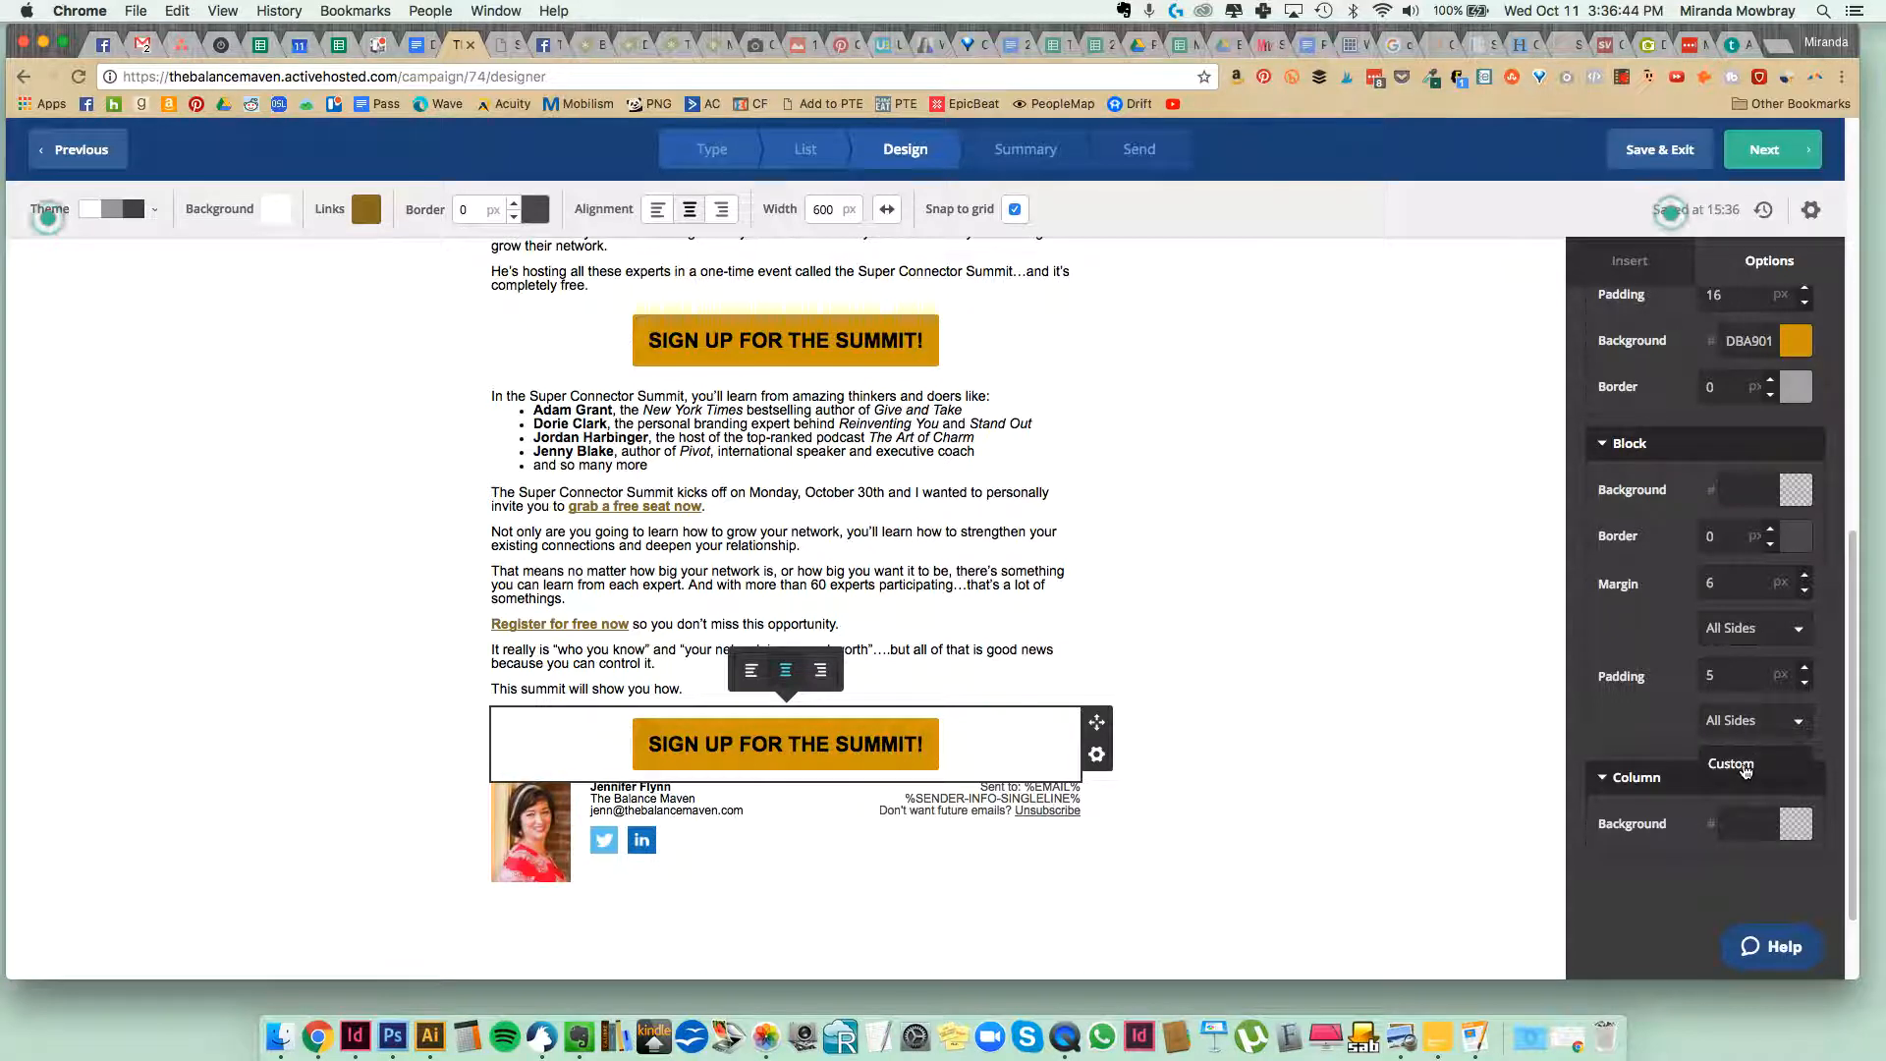
pyautogui.click(1745, 773)
pyautogui.click(1744, 765)
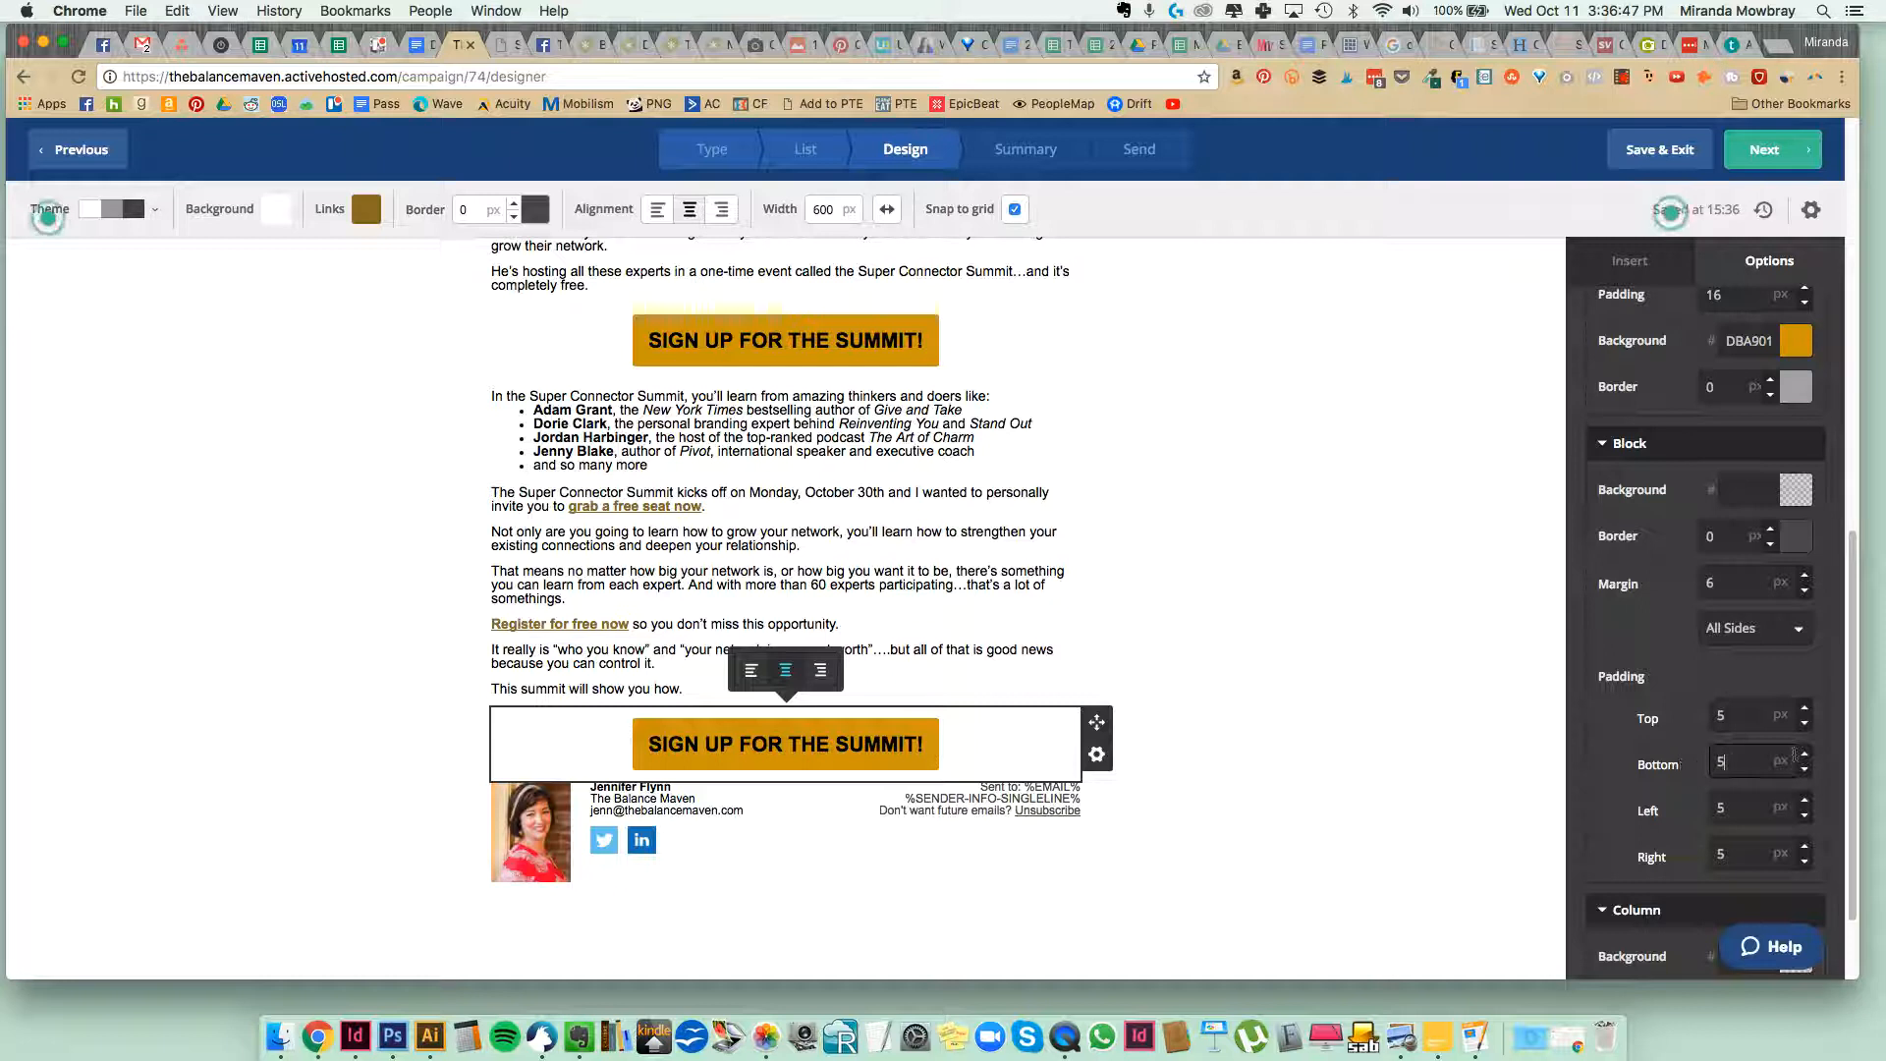
pyautogui.click(1805, 755)
pyautogui.click(1806, 756)
pyautogui.click(1805, 755)
pyautogui.click(1805, 755)
pyautogui.click(1806, 755)
pyautogui.click(1806, 755)
pyautogui.click(1805, 755)
pyautogui.click(1806, 755)
pyautogui.click(1806, 756)
pyautogui.click(1806, 755)
pyautogui.click(1805, 755)
pyautogui.click(1805, 755)
pyautogui.click(1805, 755)
pyautogui.click(1805, 755)
pyautogui.tripleClick(1805, 755)
pyautogui.tripleClick(1805, 756)
pyautogui.tripleClick(1805, 755)
pyautogui.doubleClick(1806, 755)
pyautogui.click(1805, 755)
pyautogui.click(1806, 755)
pyautogui.click(1223, 762)
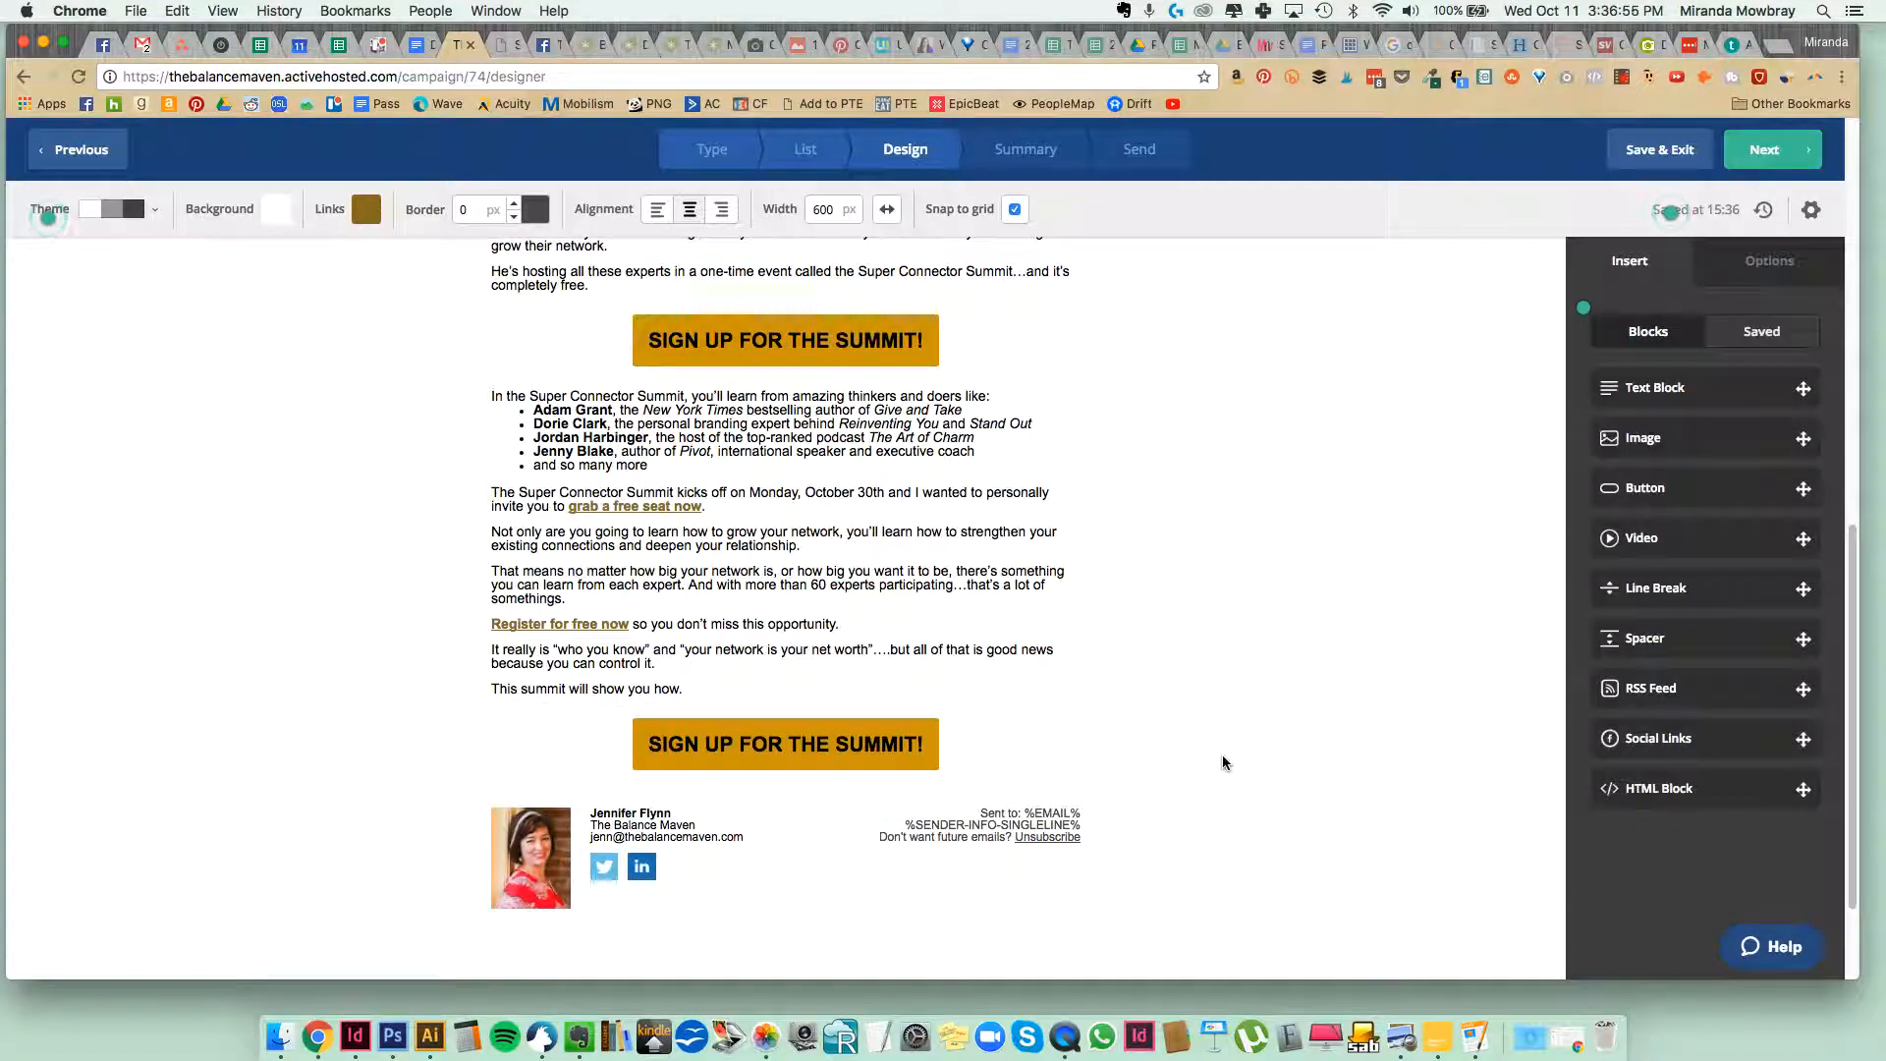
pyautogui.click(921, 739)
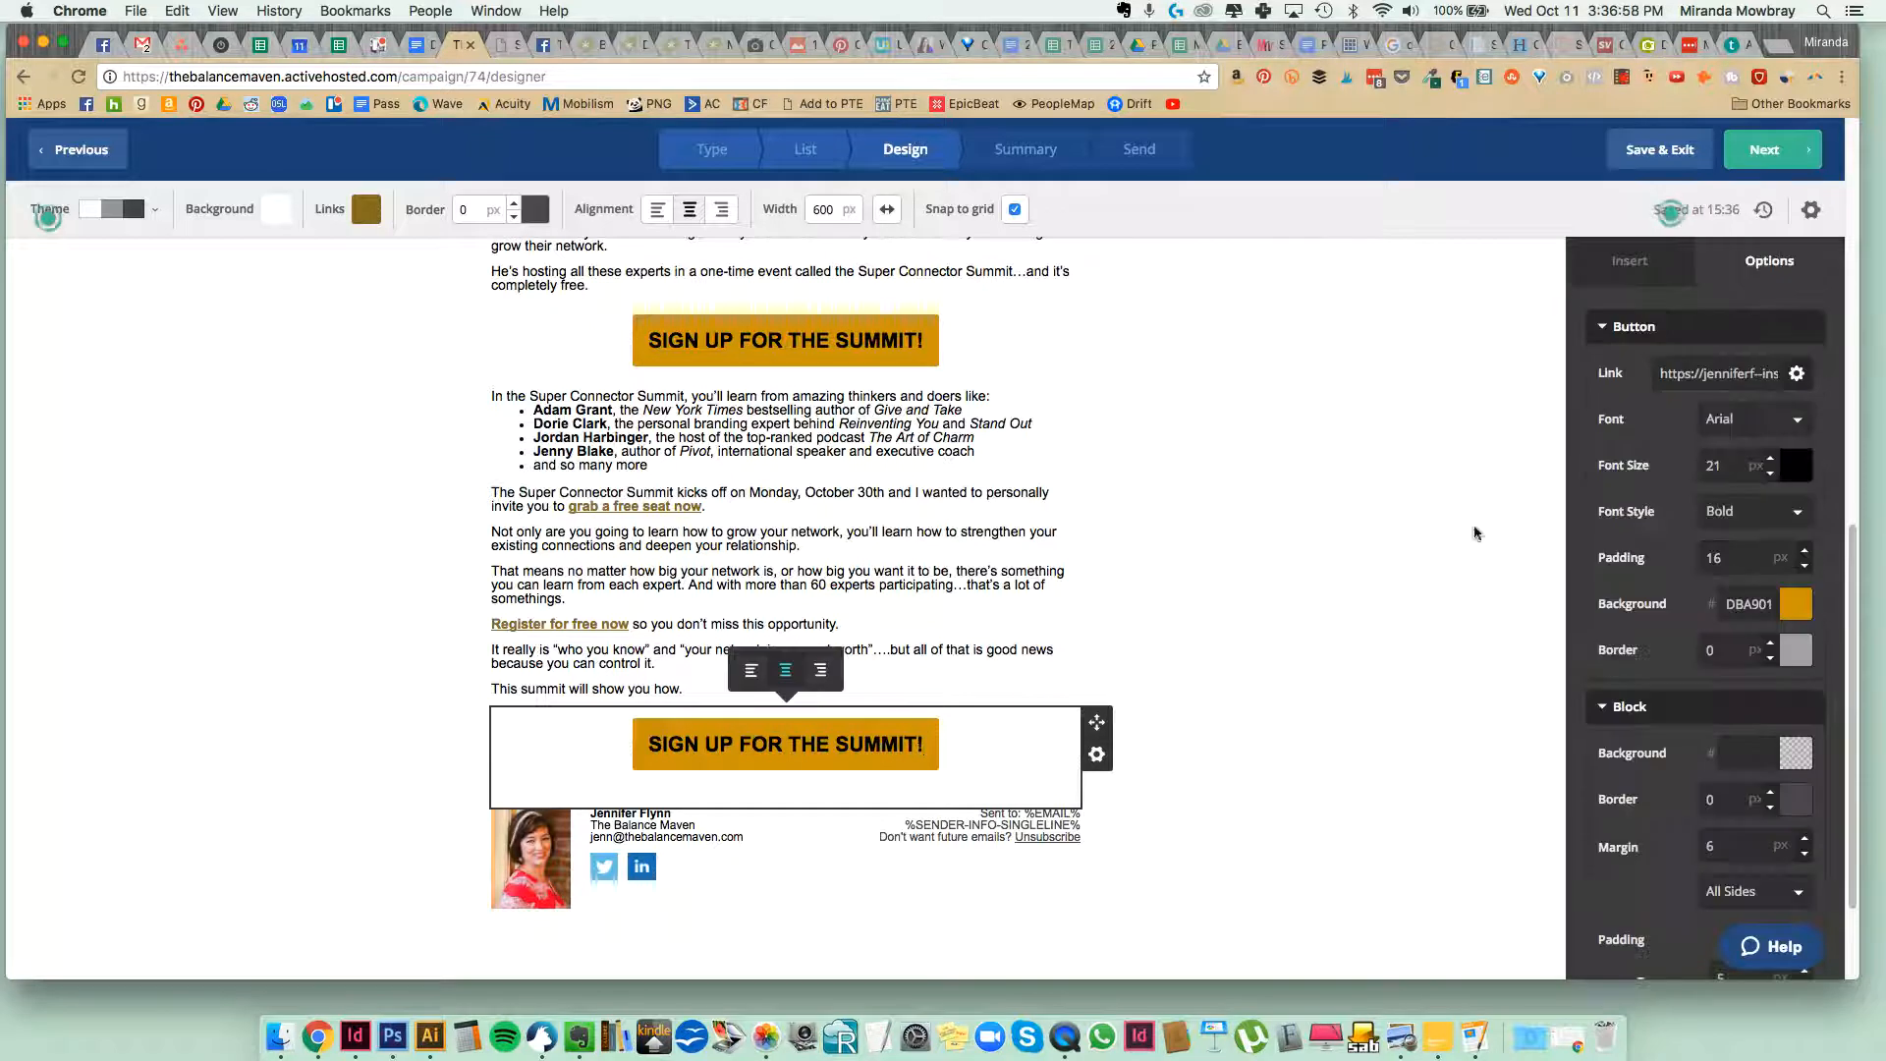
pyautogui.click(1306, 606)
# Insert a blank line before "You know that having and keeping a robust network is important." to separate it from the logo.
pyautogui.scroll(15, 1304, 614)
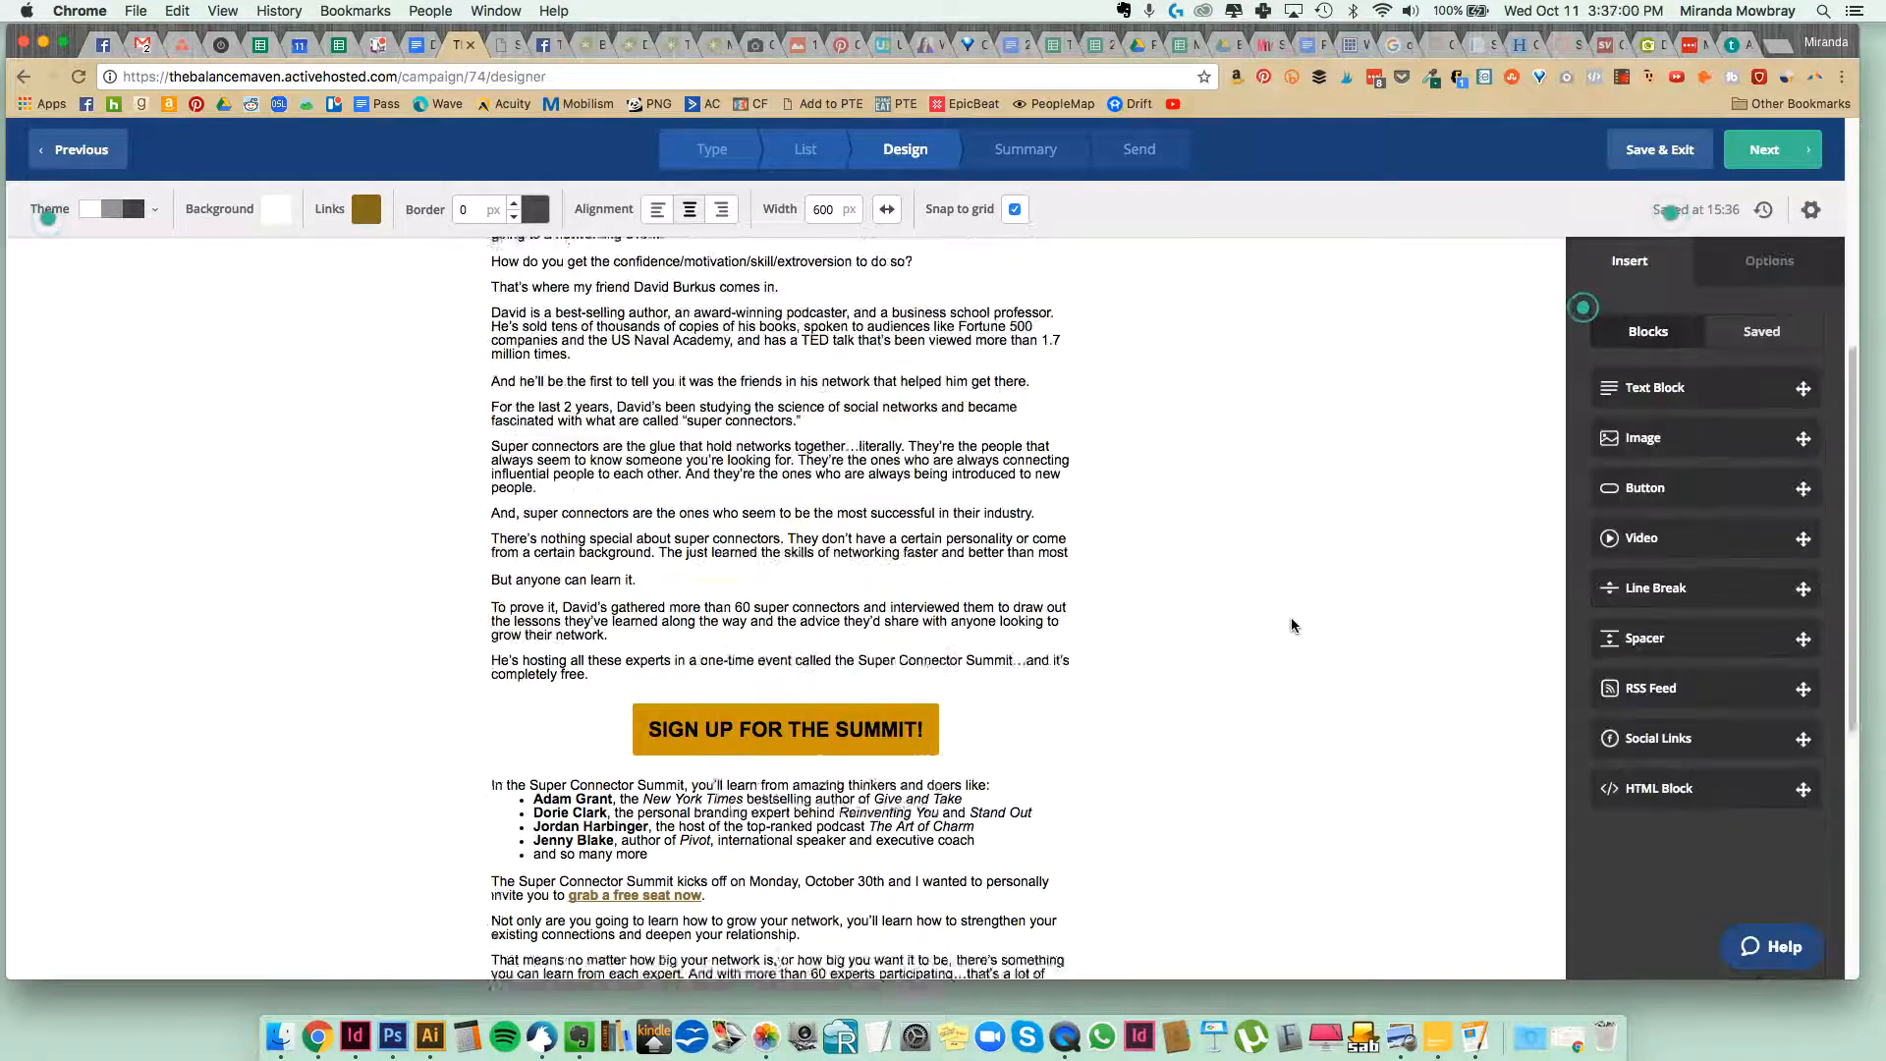
pyautogui.scroll(3, 1298, 639)
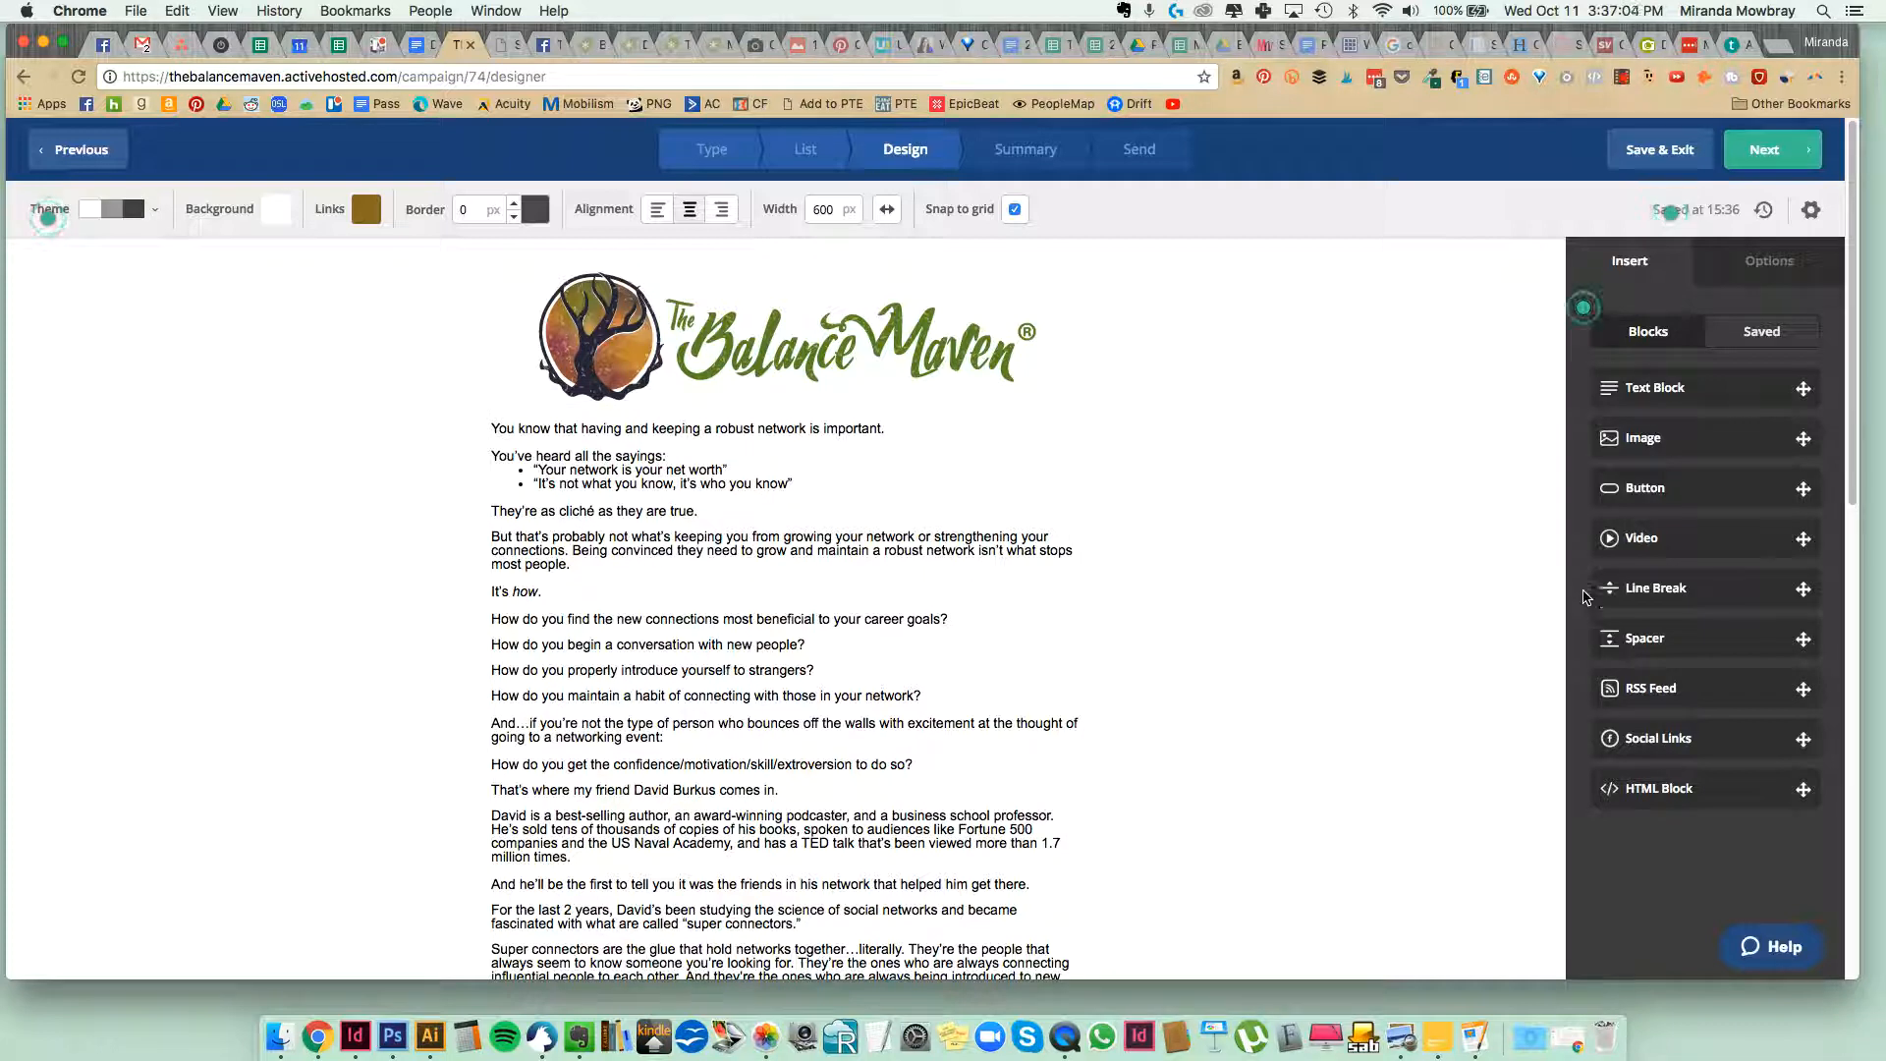
pyautogui.click(999, 551)
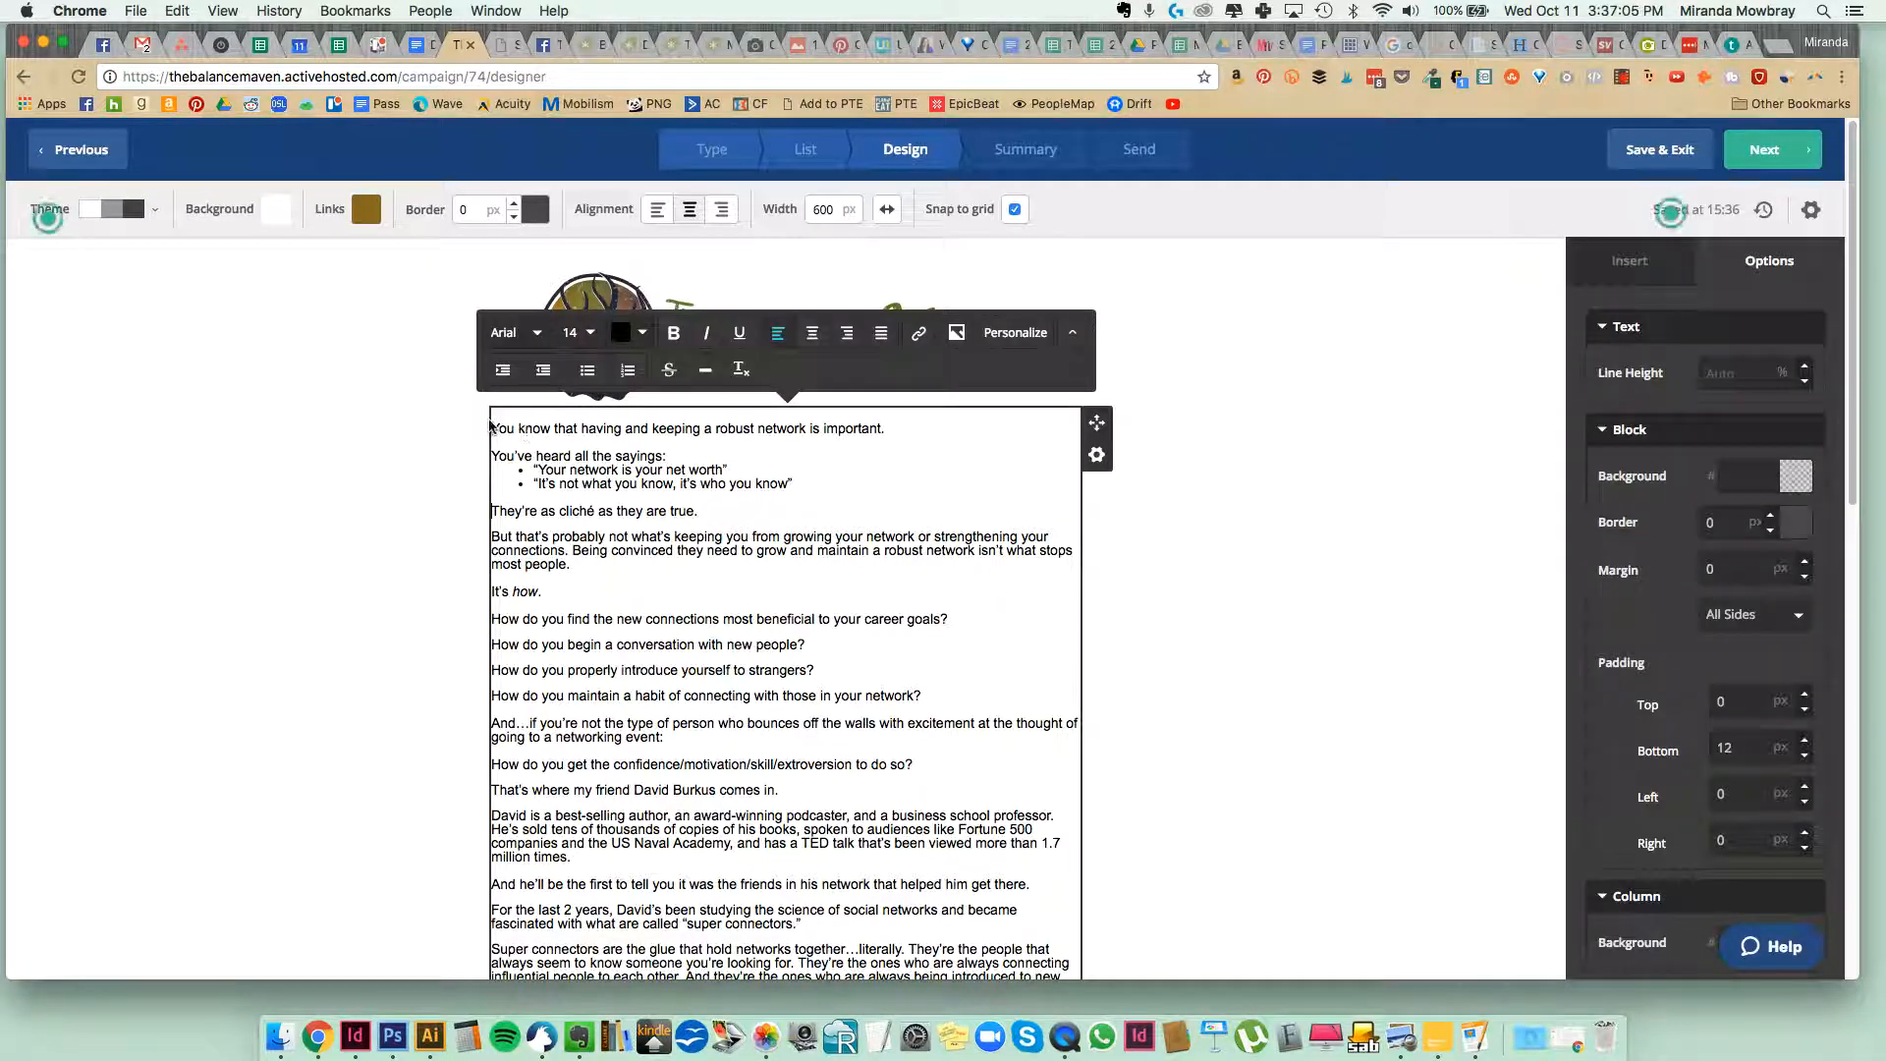
pyautogui.click(489, 427)
pyautogui.click(496, 430)
pyautogui.press('Return')
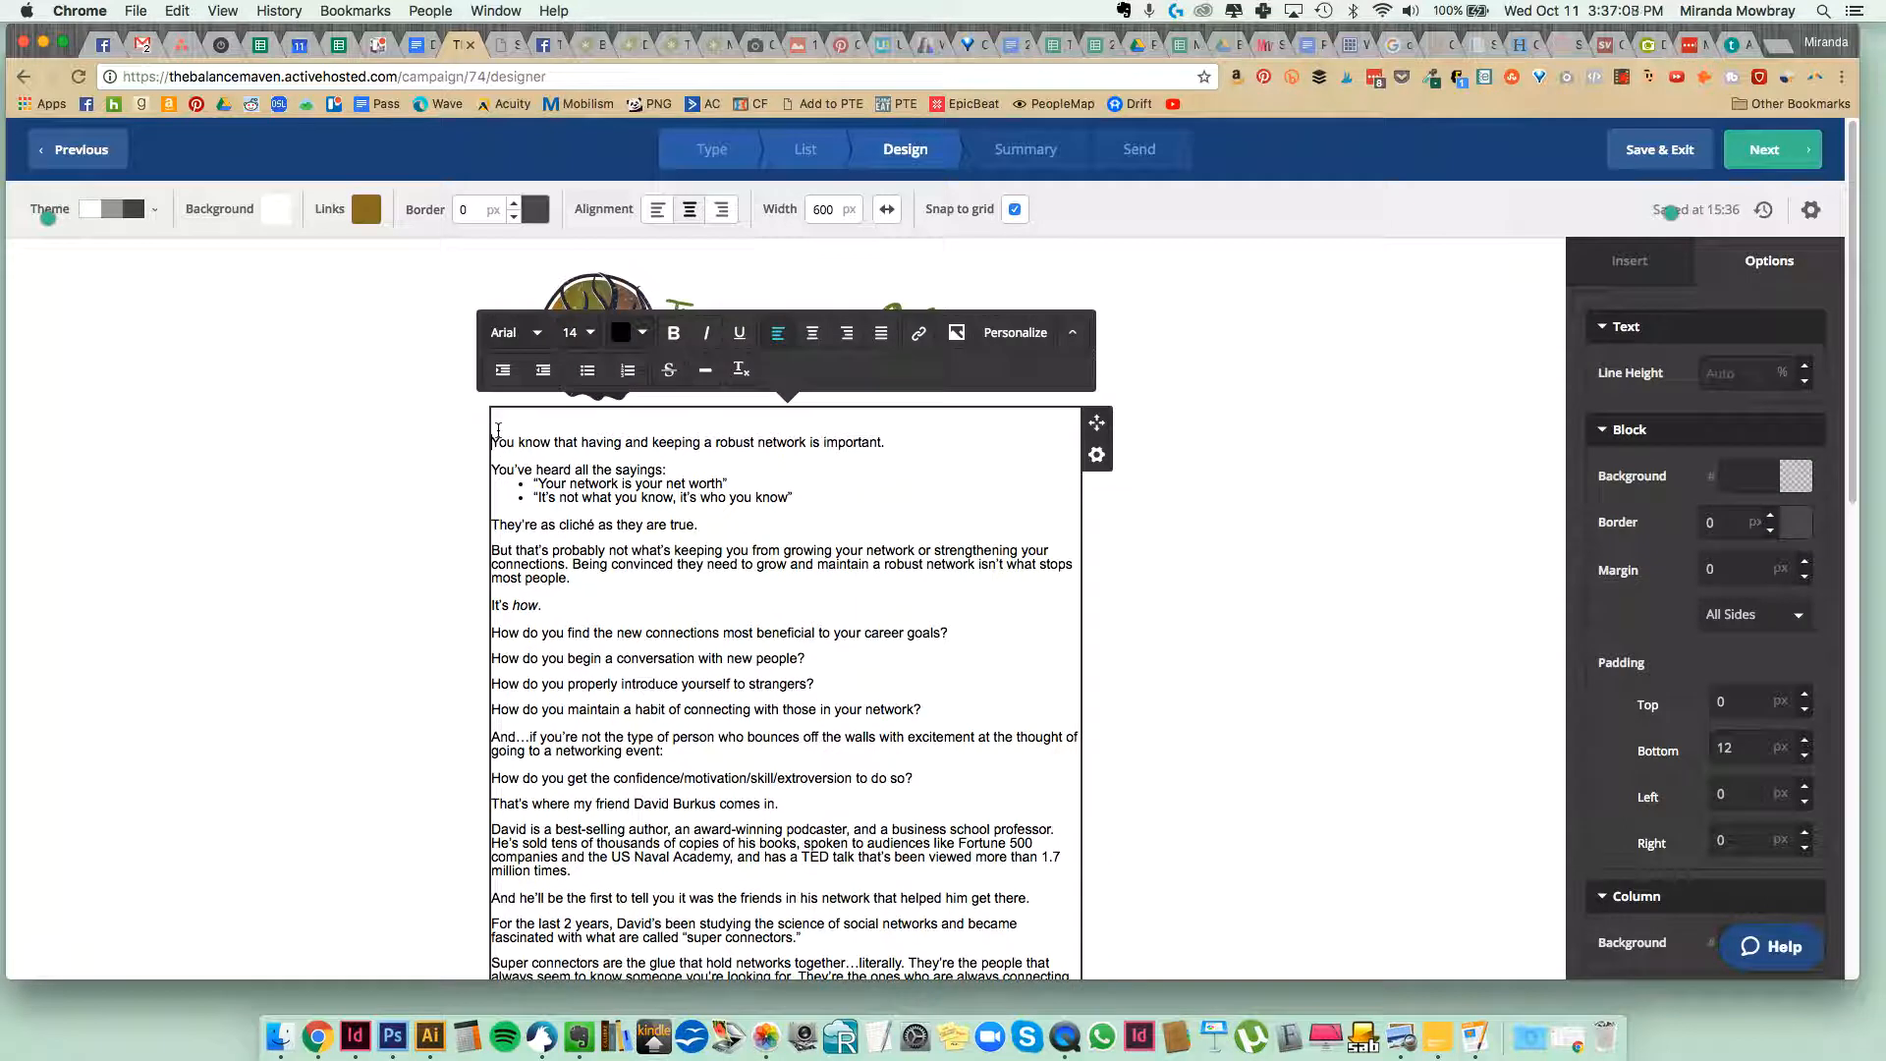
pyautogui.click(316, 475)
# Check the finished email layout, then continue to the campaign summary and review its list, tracking and delivery settings.
pyautogui.scroll(-10, 373, 461)
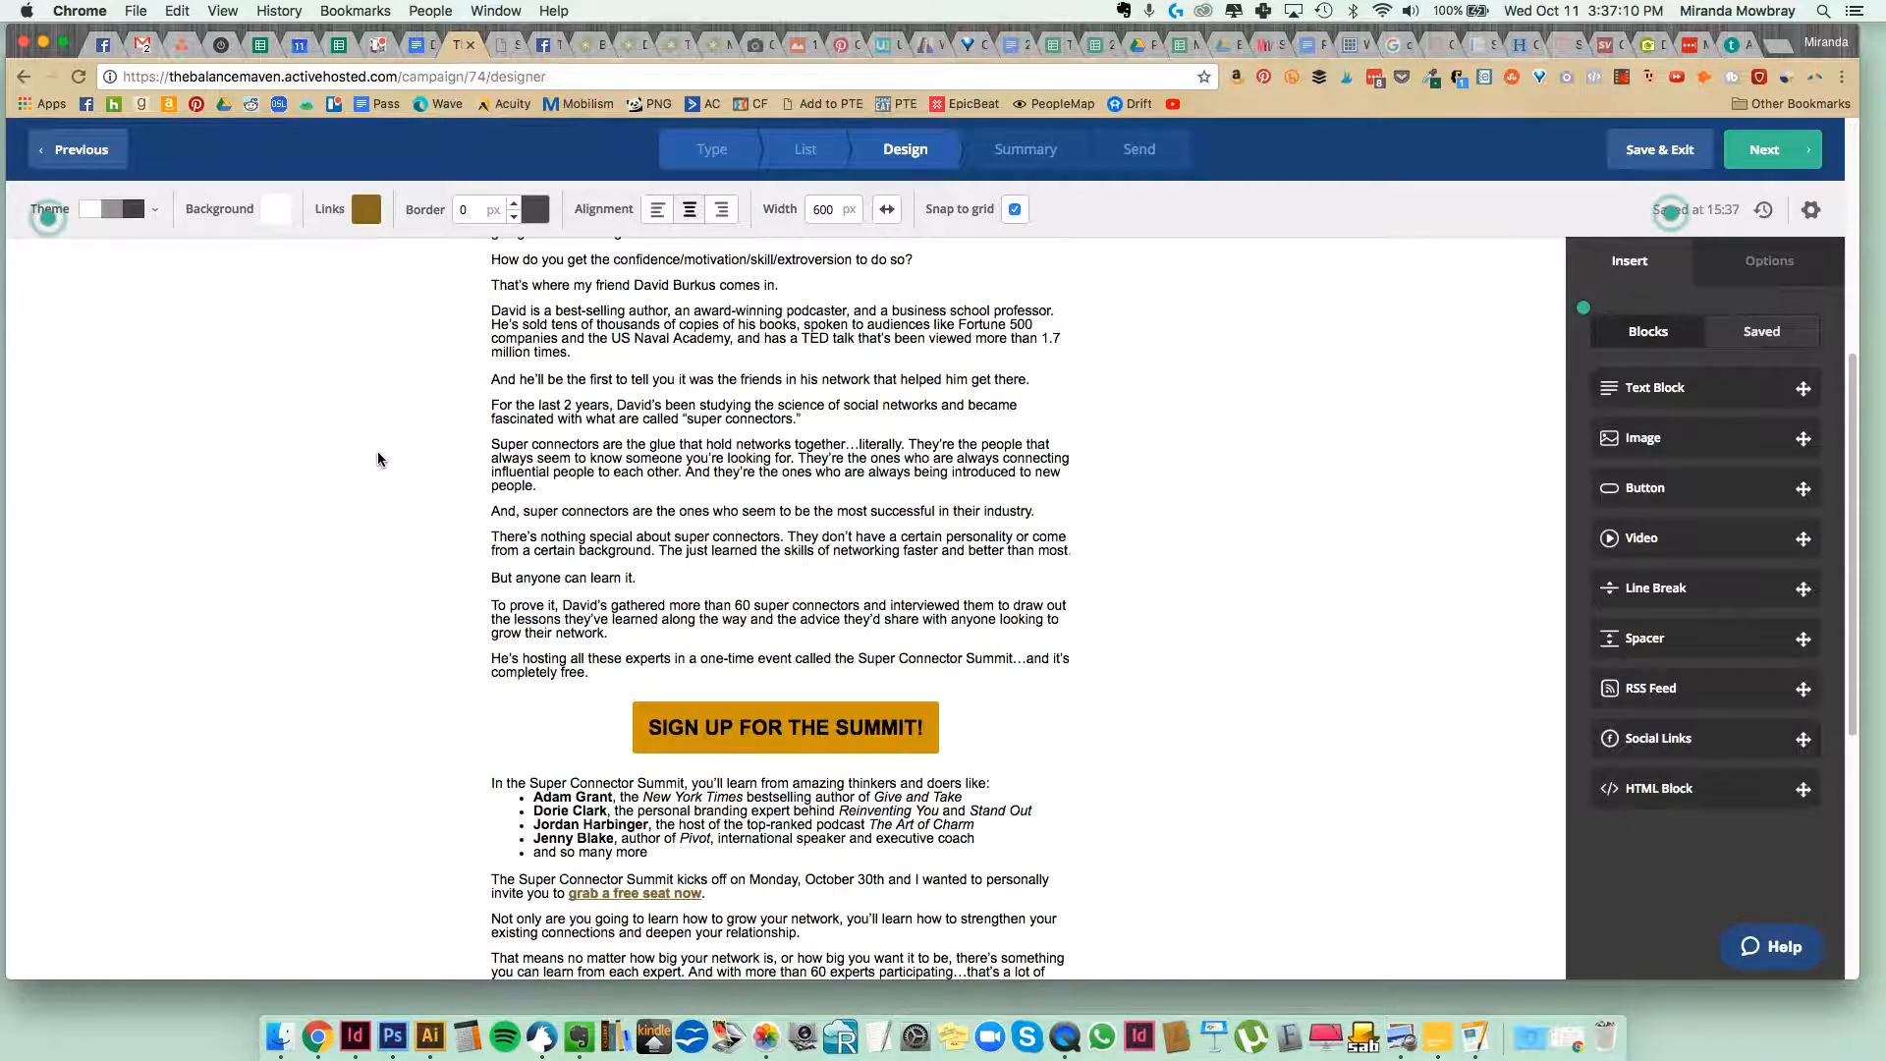
pyautogui.scroll(10, 378, 459)
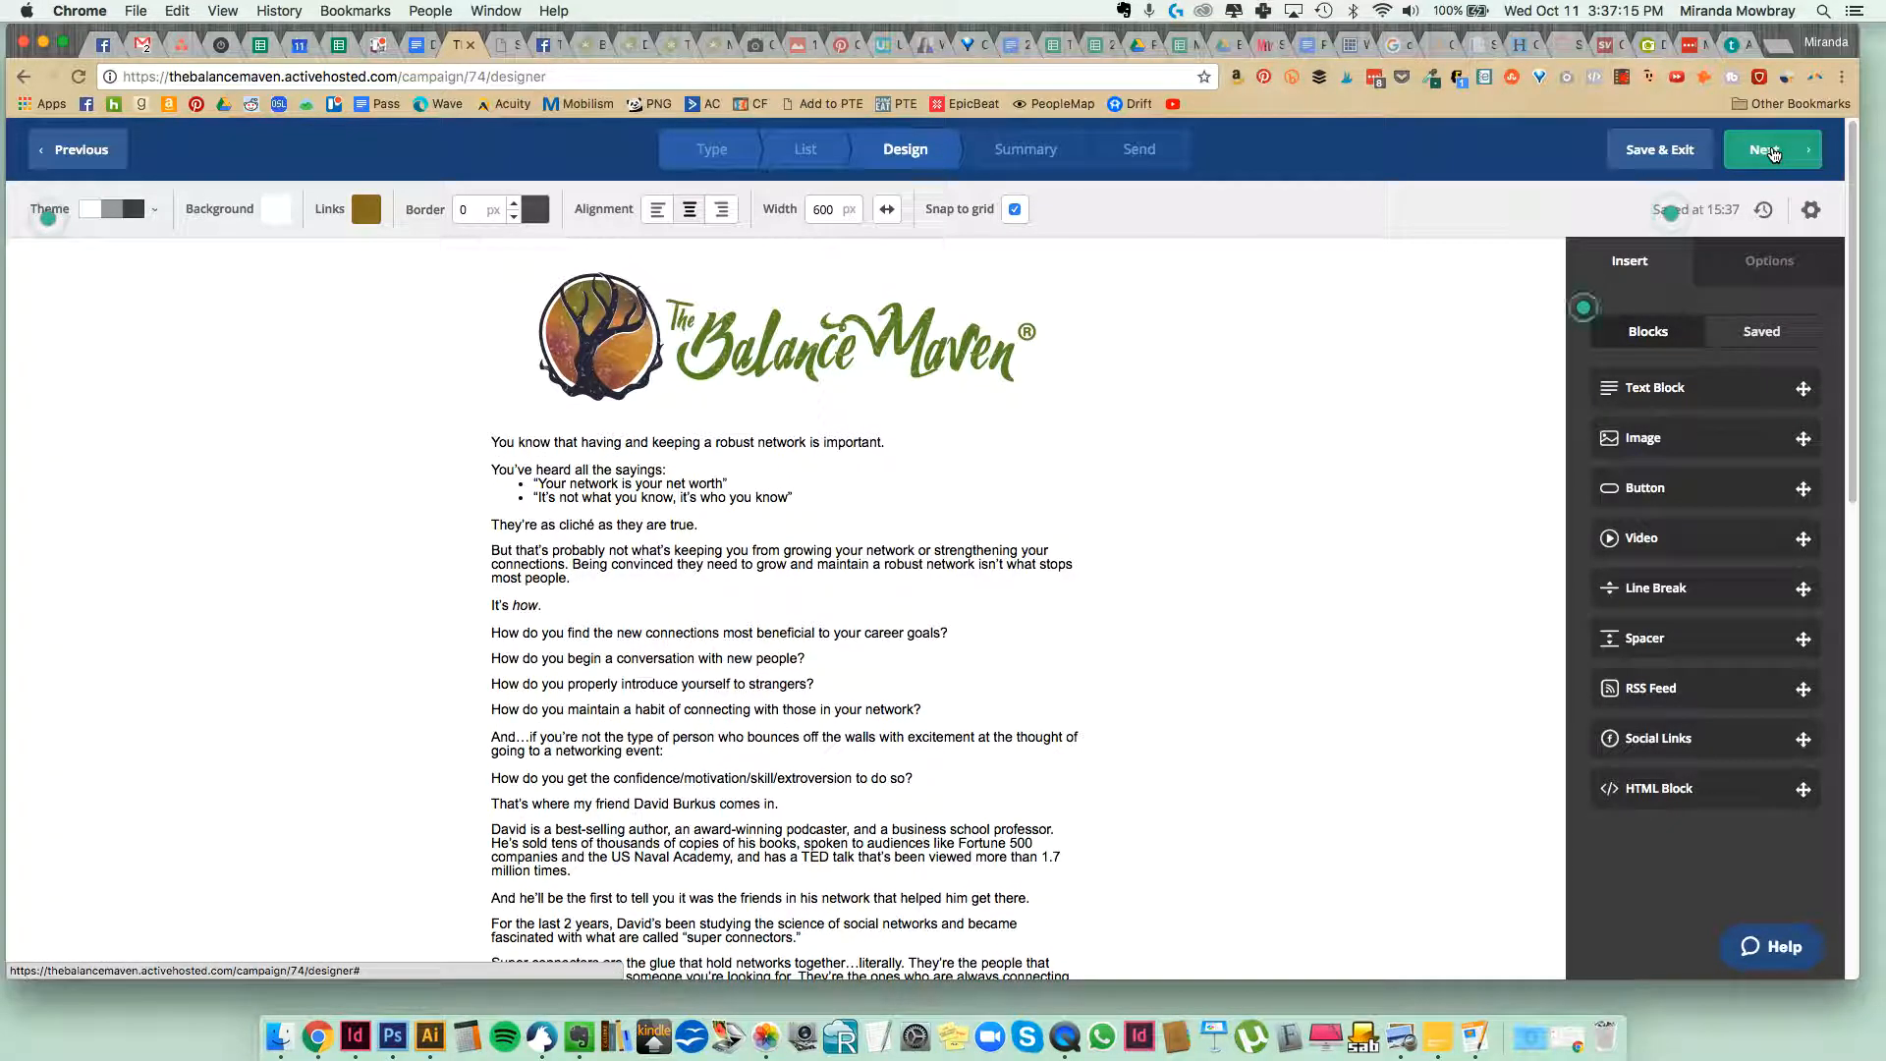
pyautogui.click(1773, 154)
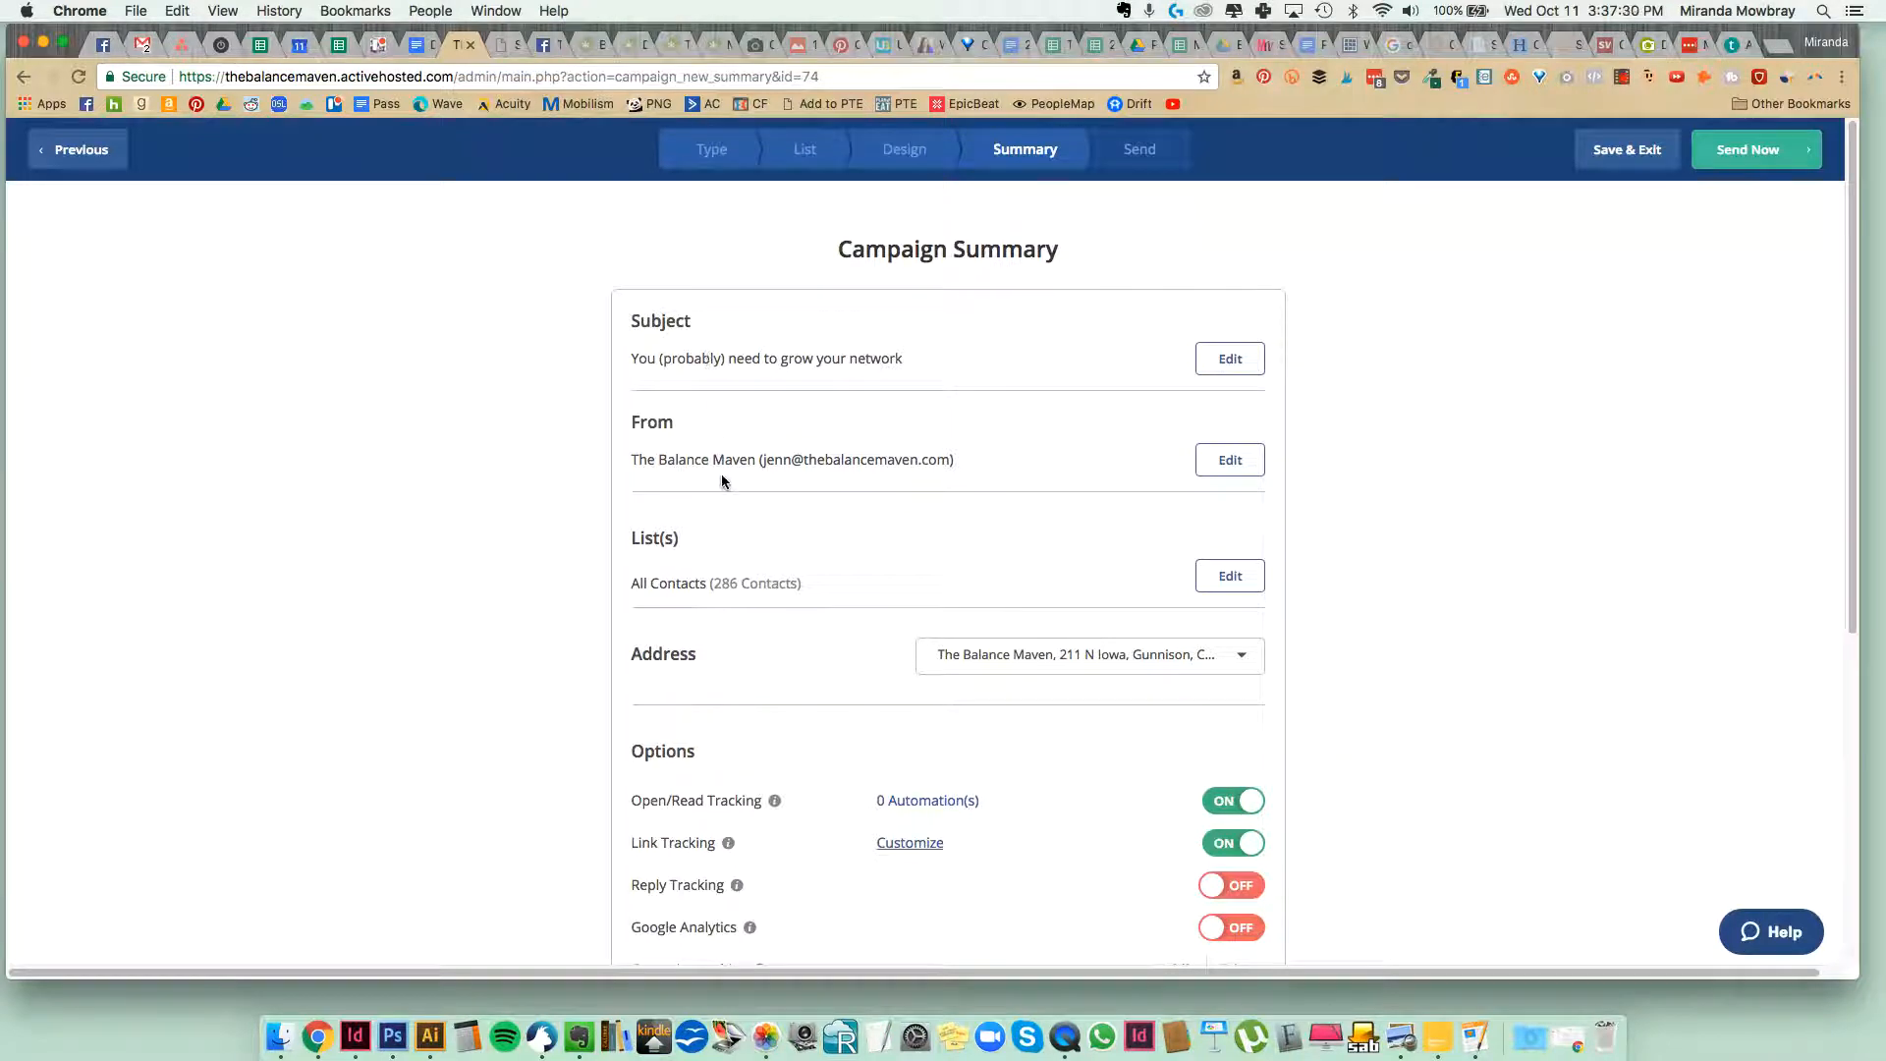
pyautogui.scroll(-3, 721, 480)
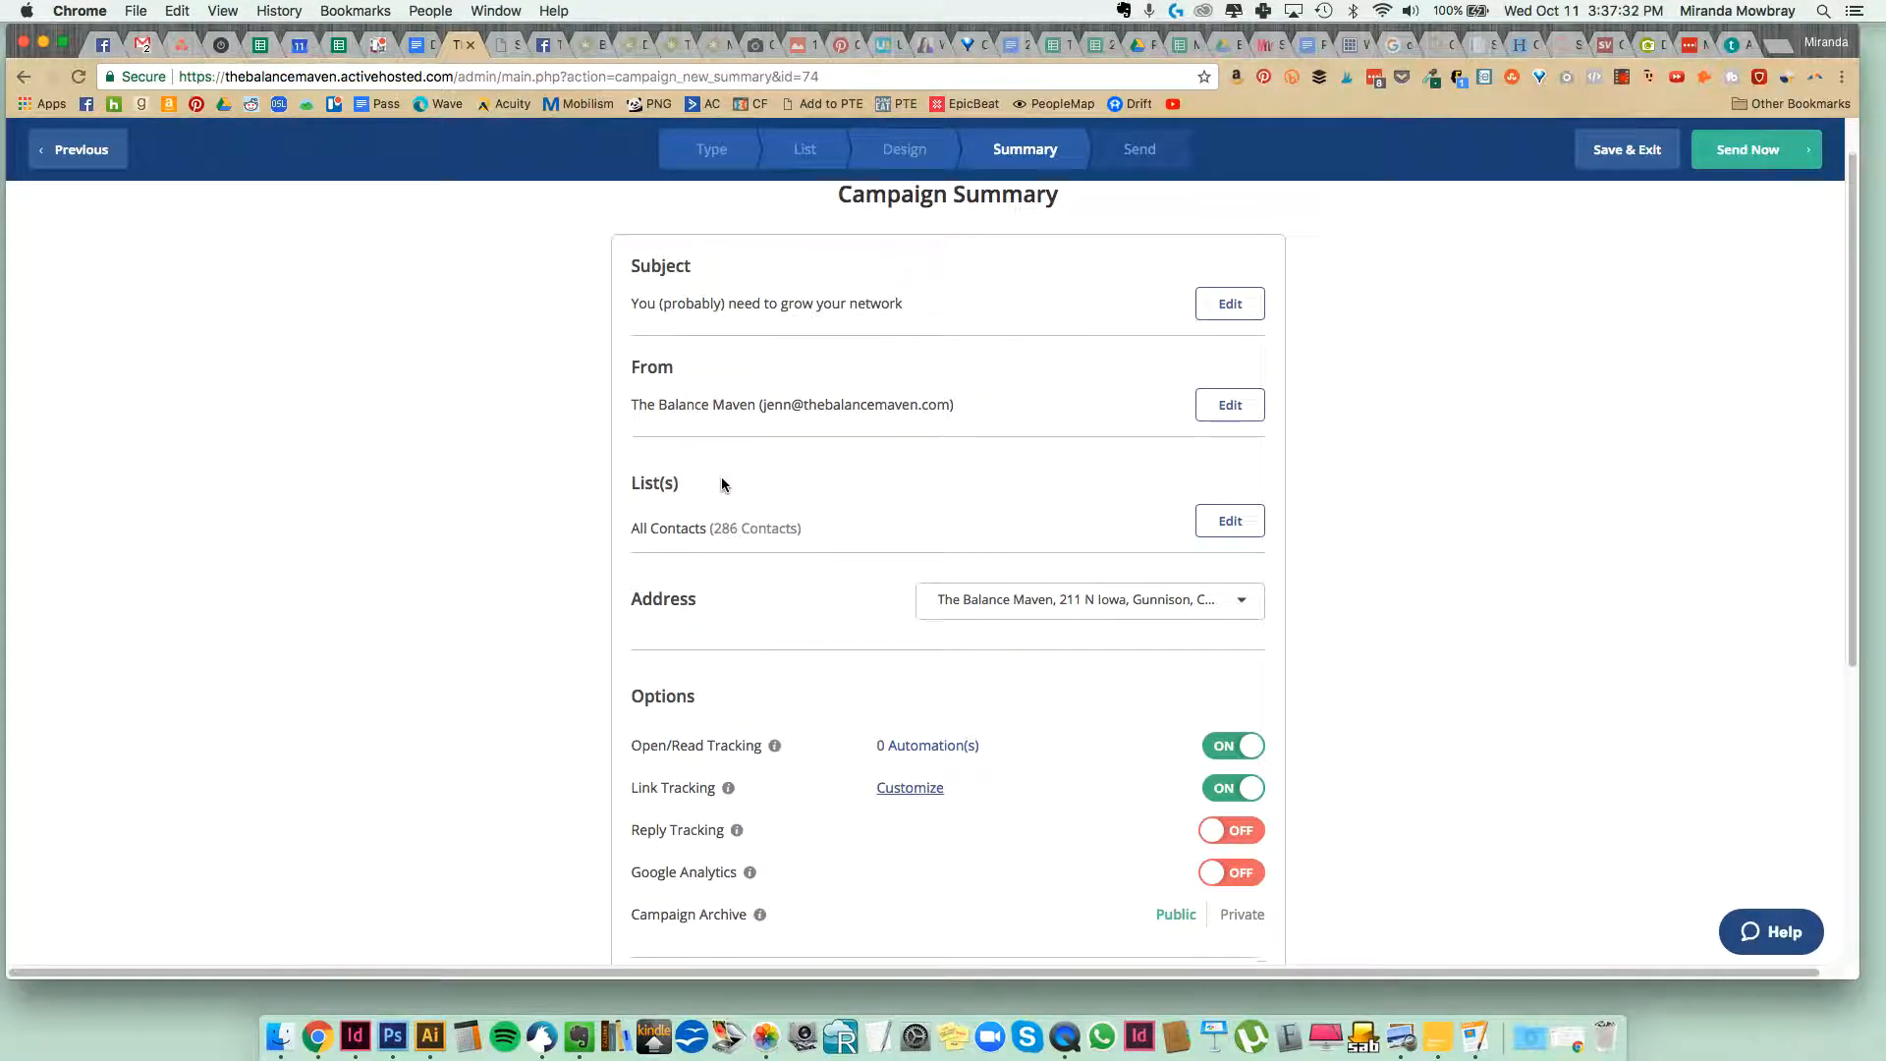
pyautogui.scroll(-5, 1058, 501)
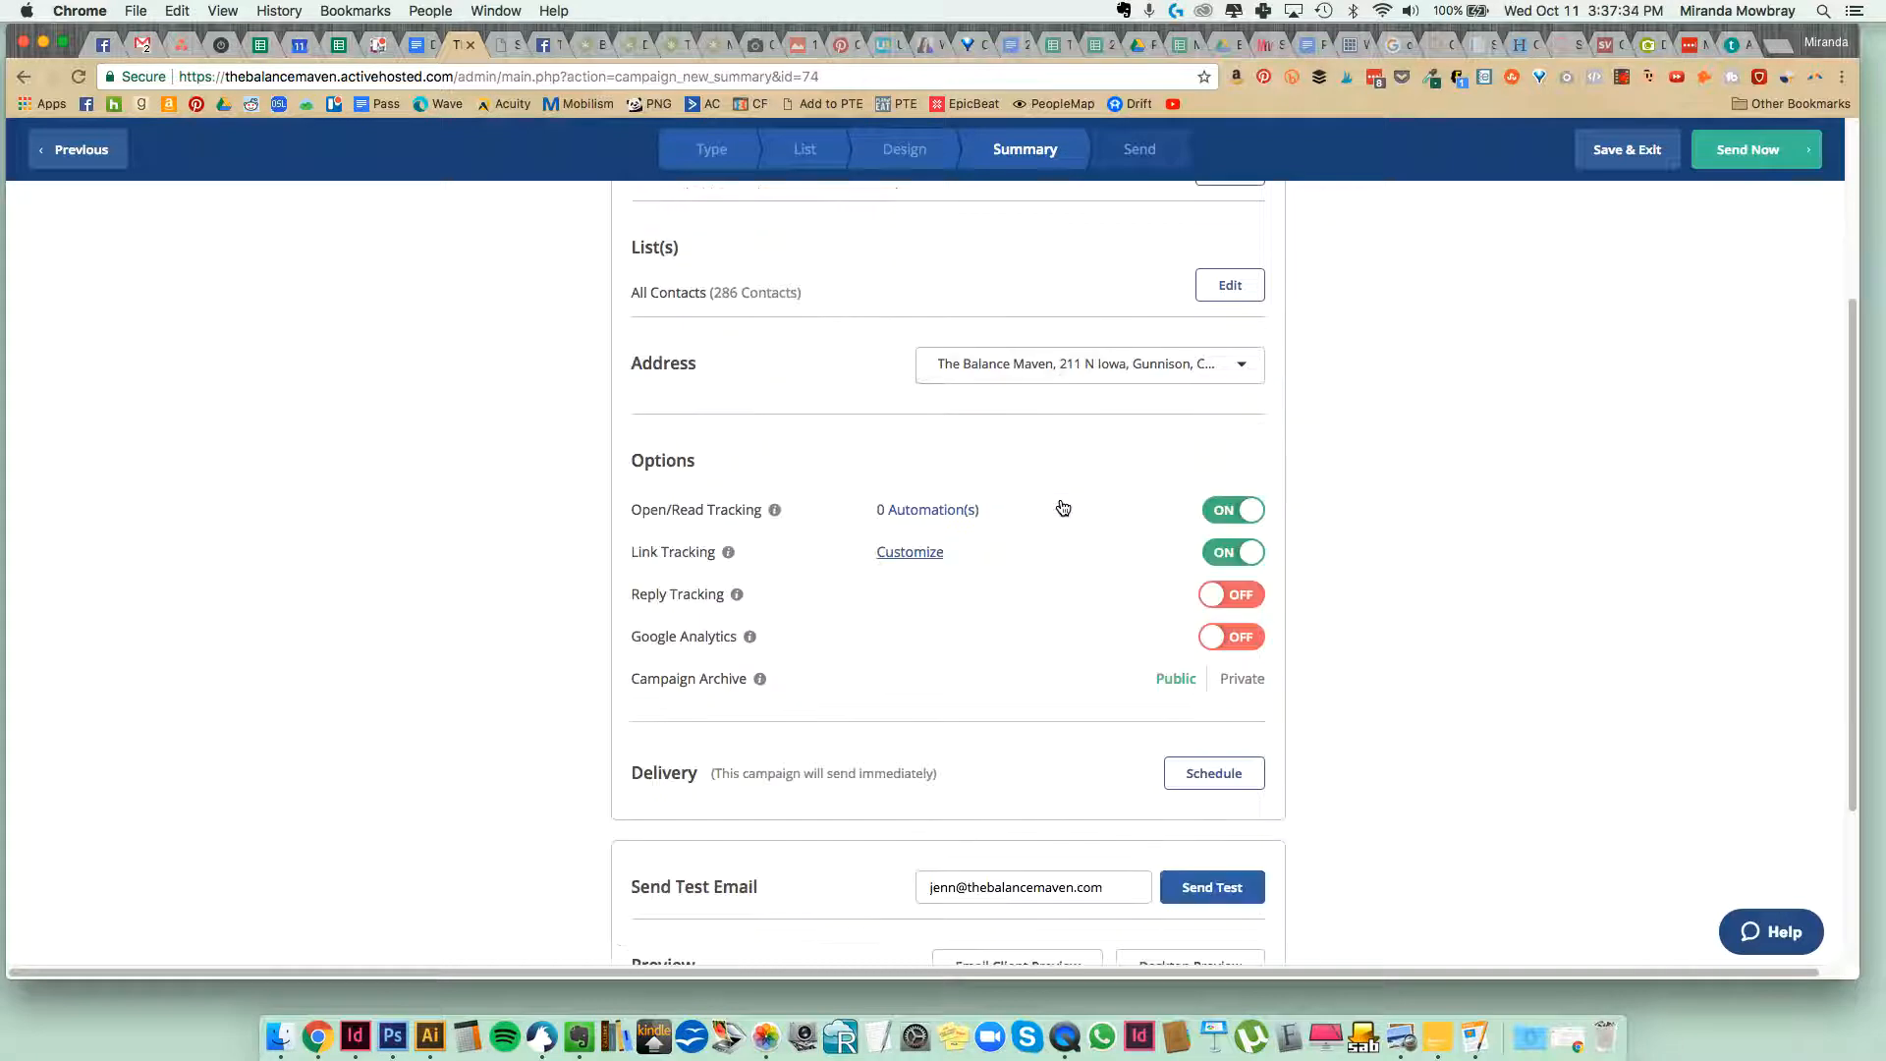
pyautogui.scroll(-2, 1057, 498)
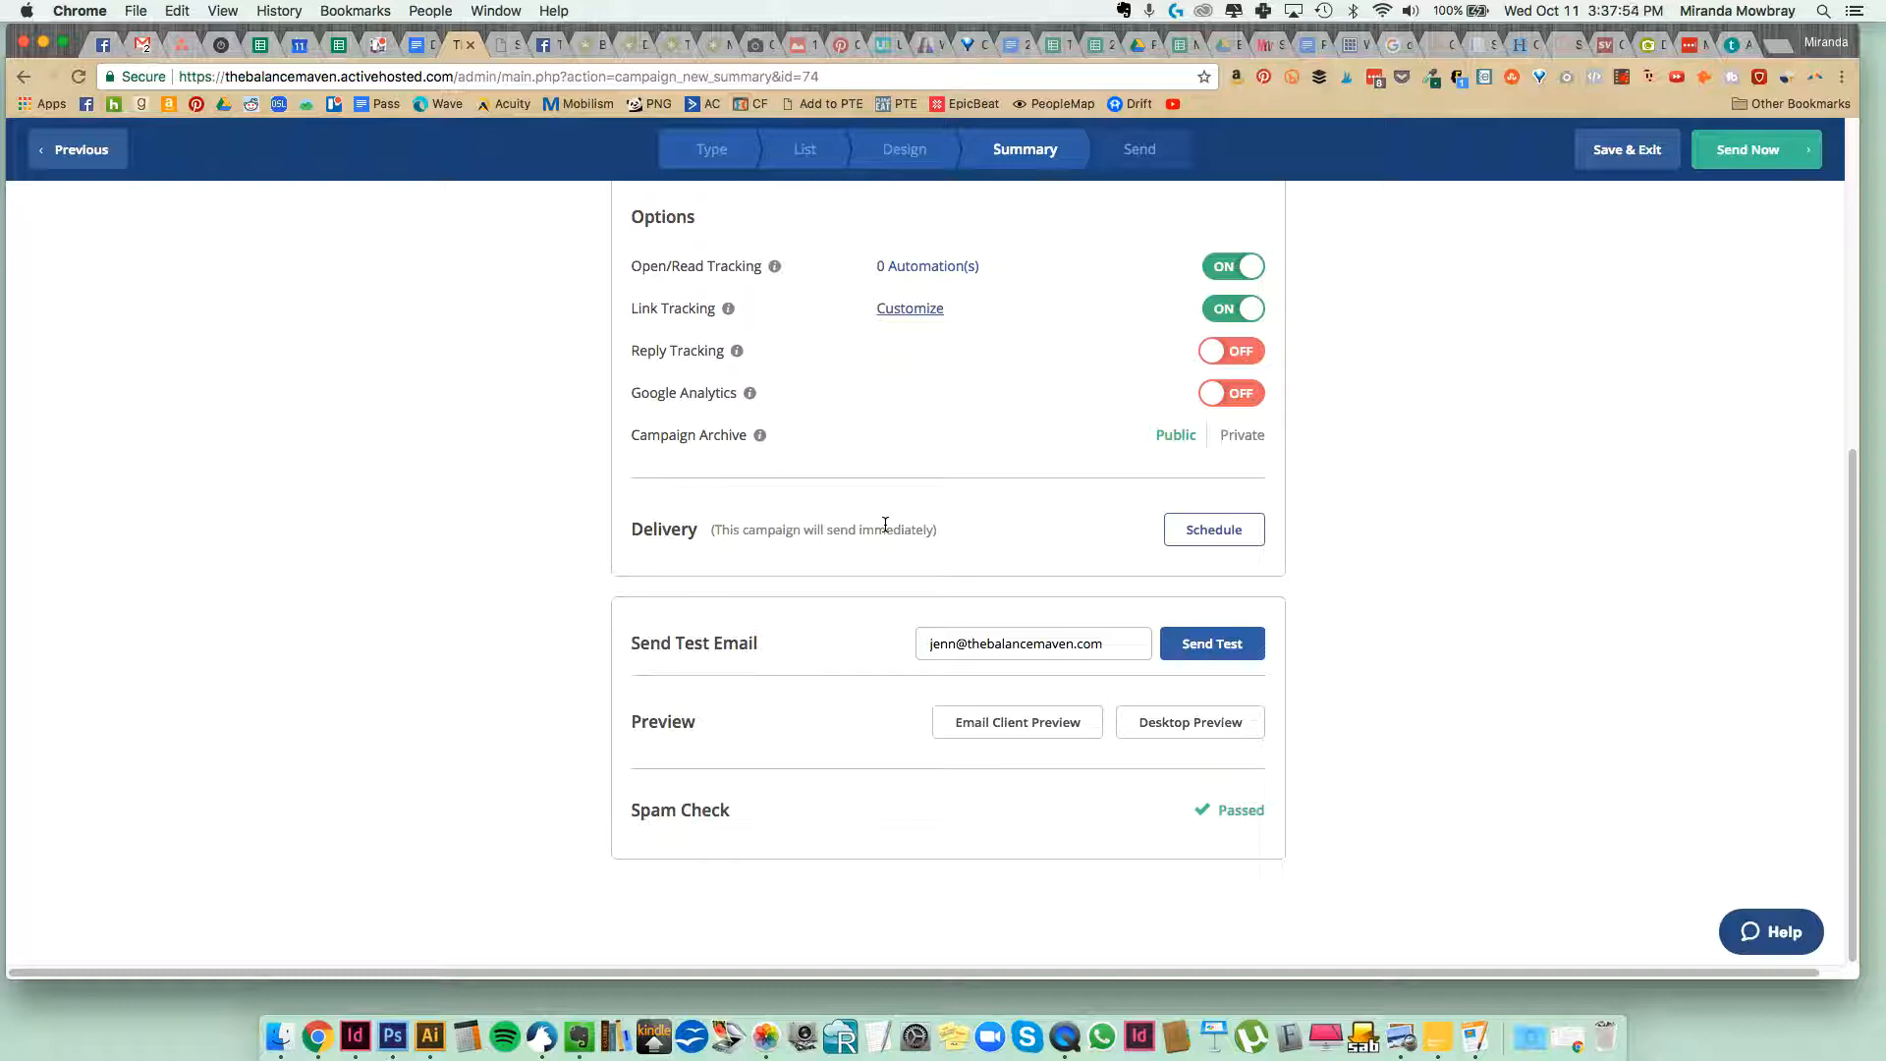
# Schedule the campaign delivery for 10/16/2017, checking the Email #01 date in the Google Docs swipe copy.
pyautogui.click(1210, 539)
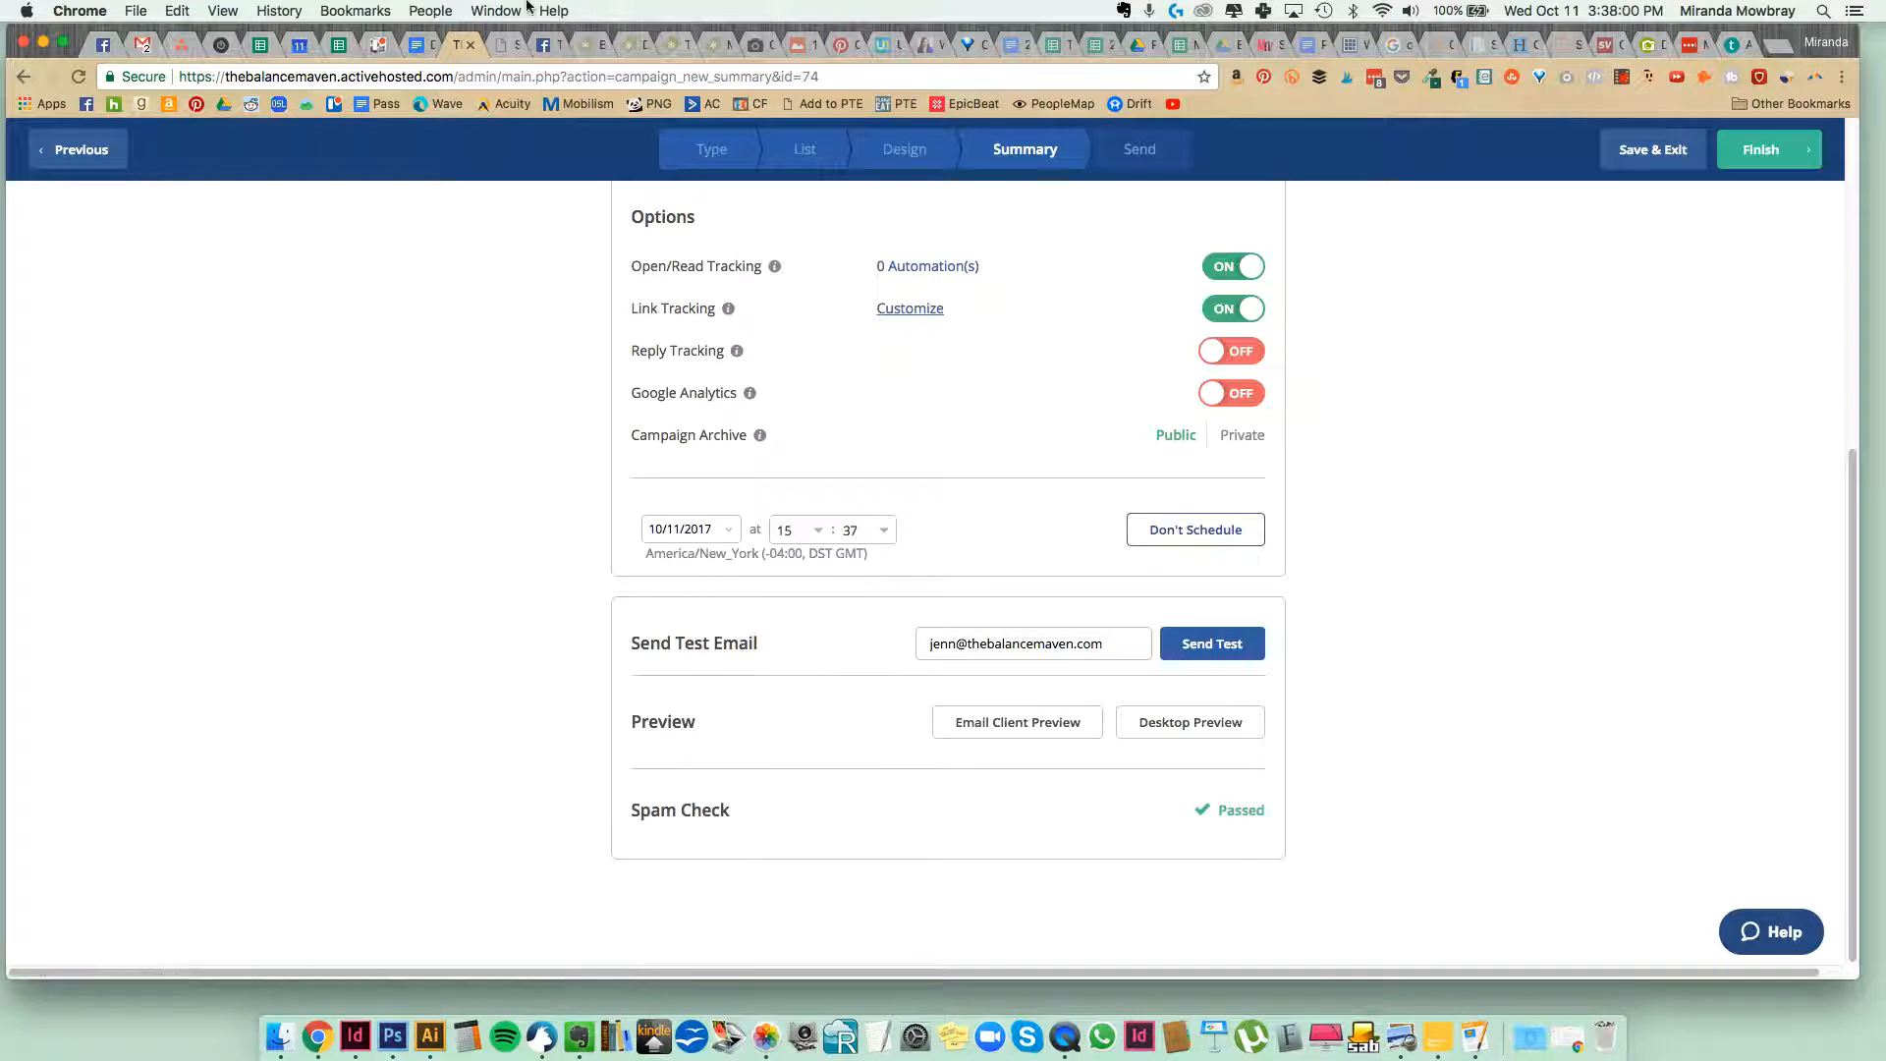
pyautogui.click(415, 46)
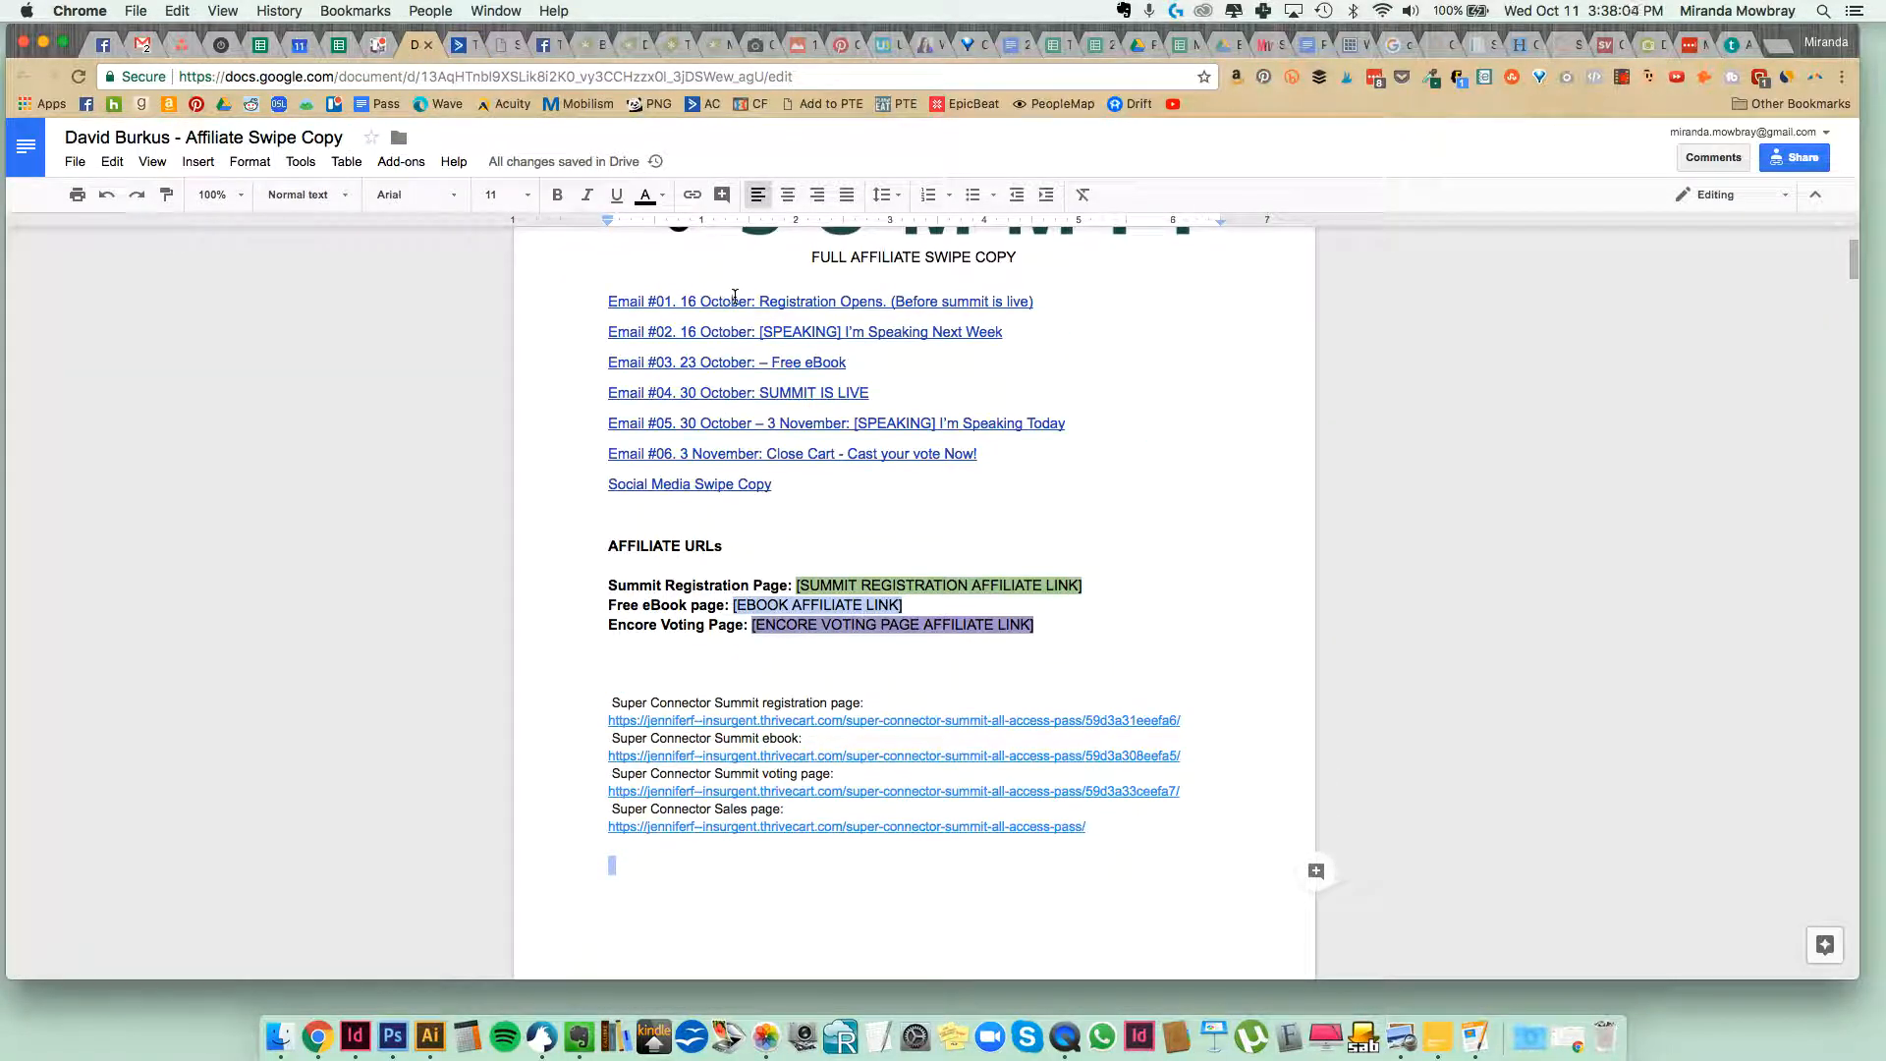
pyautogui.click(461, 46)
pyautogui.click(706, 524)
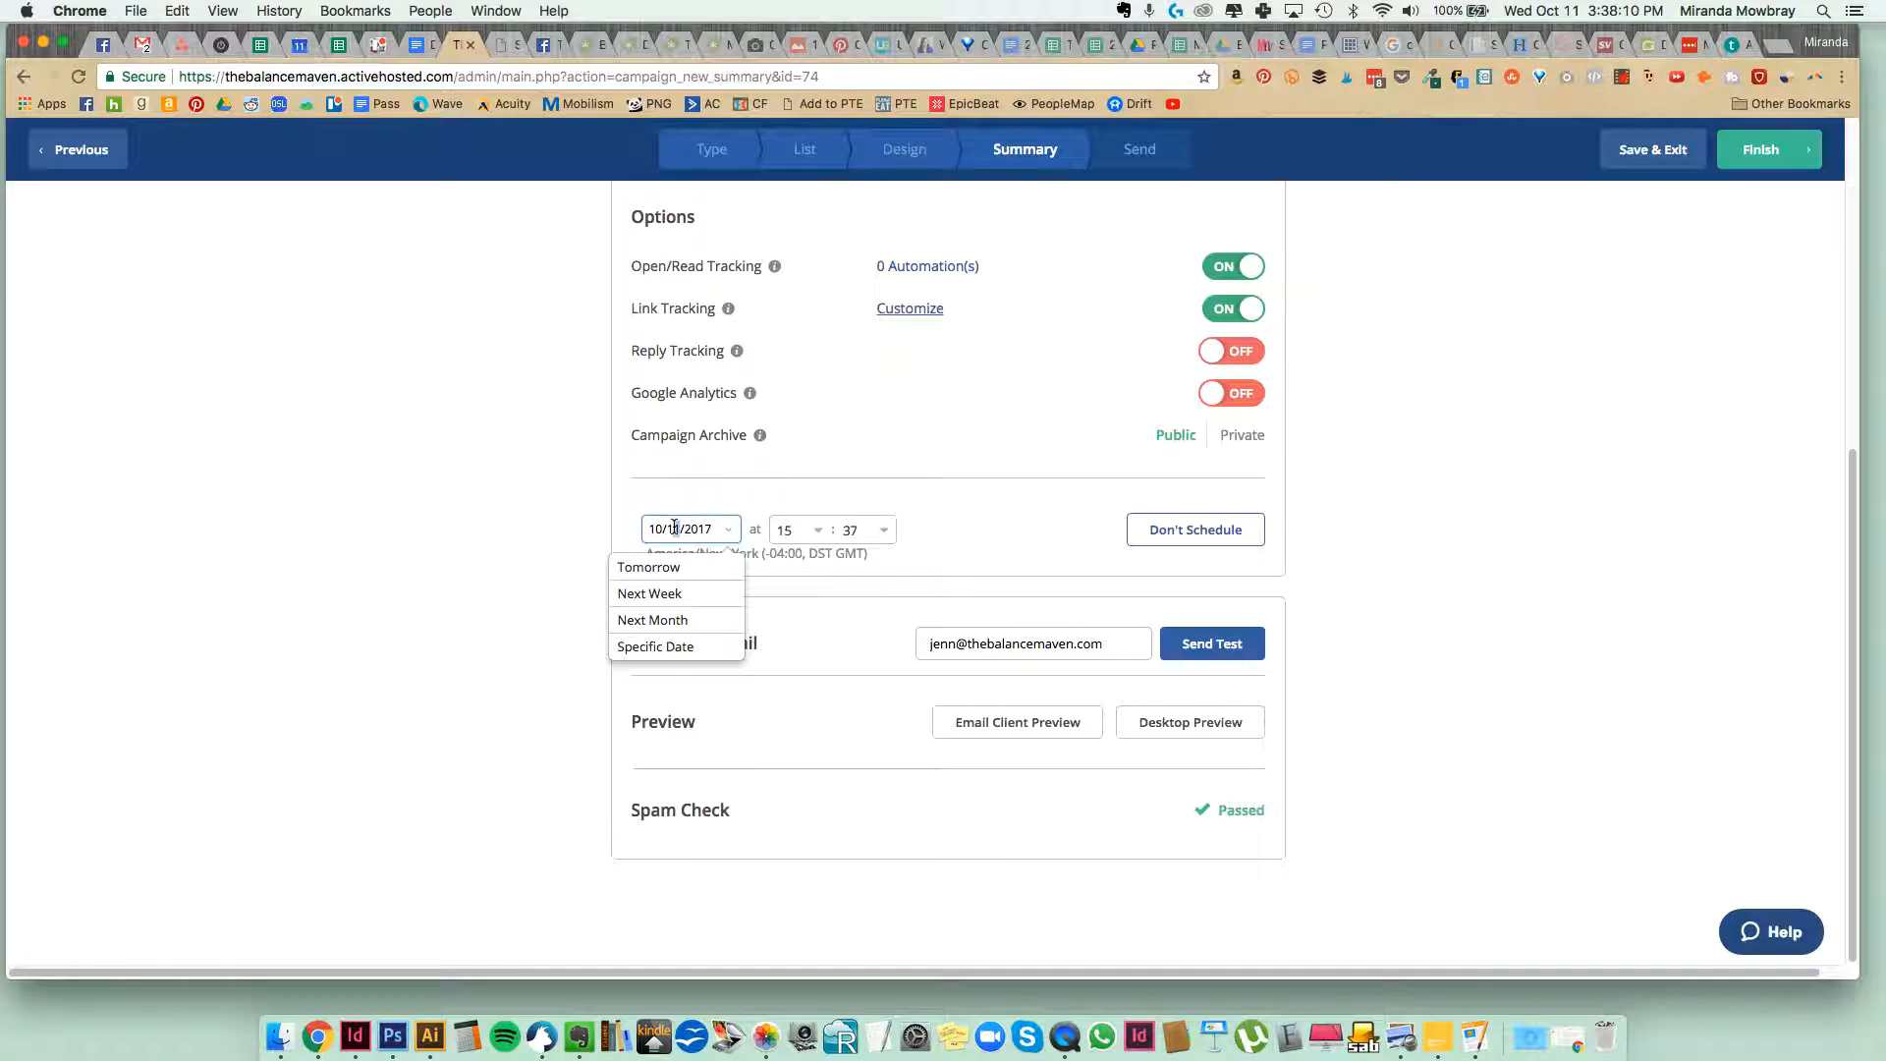
pyautogui.write('6')
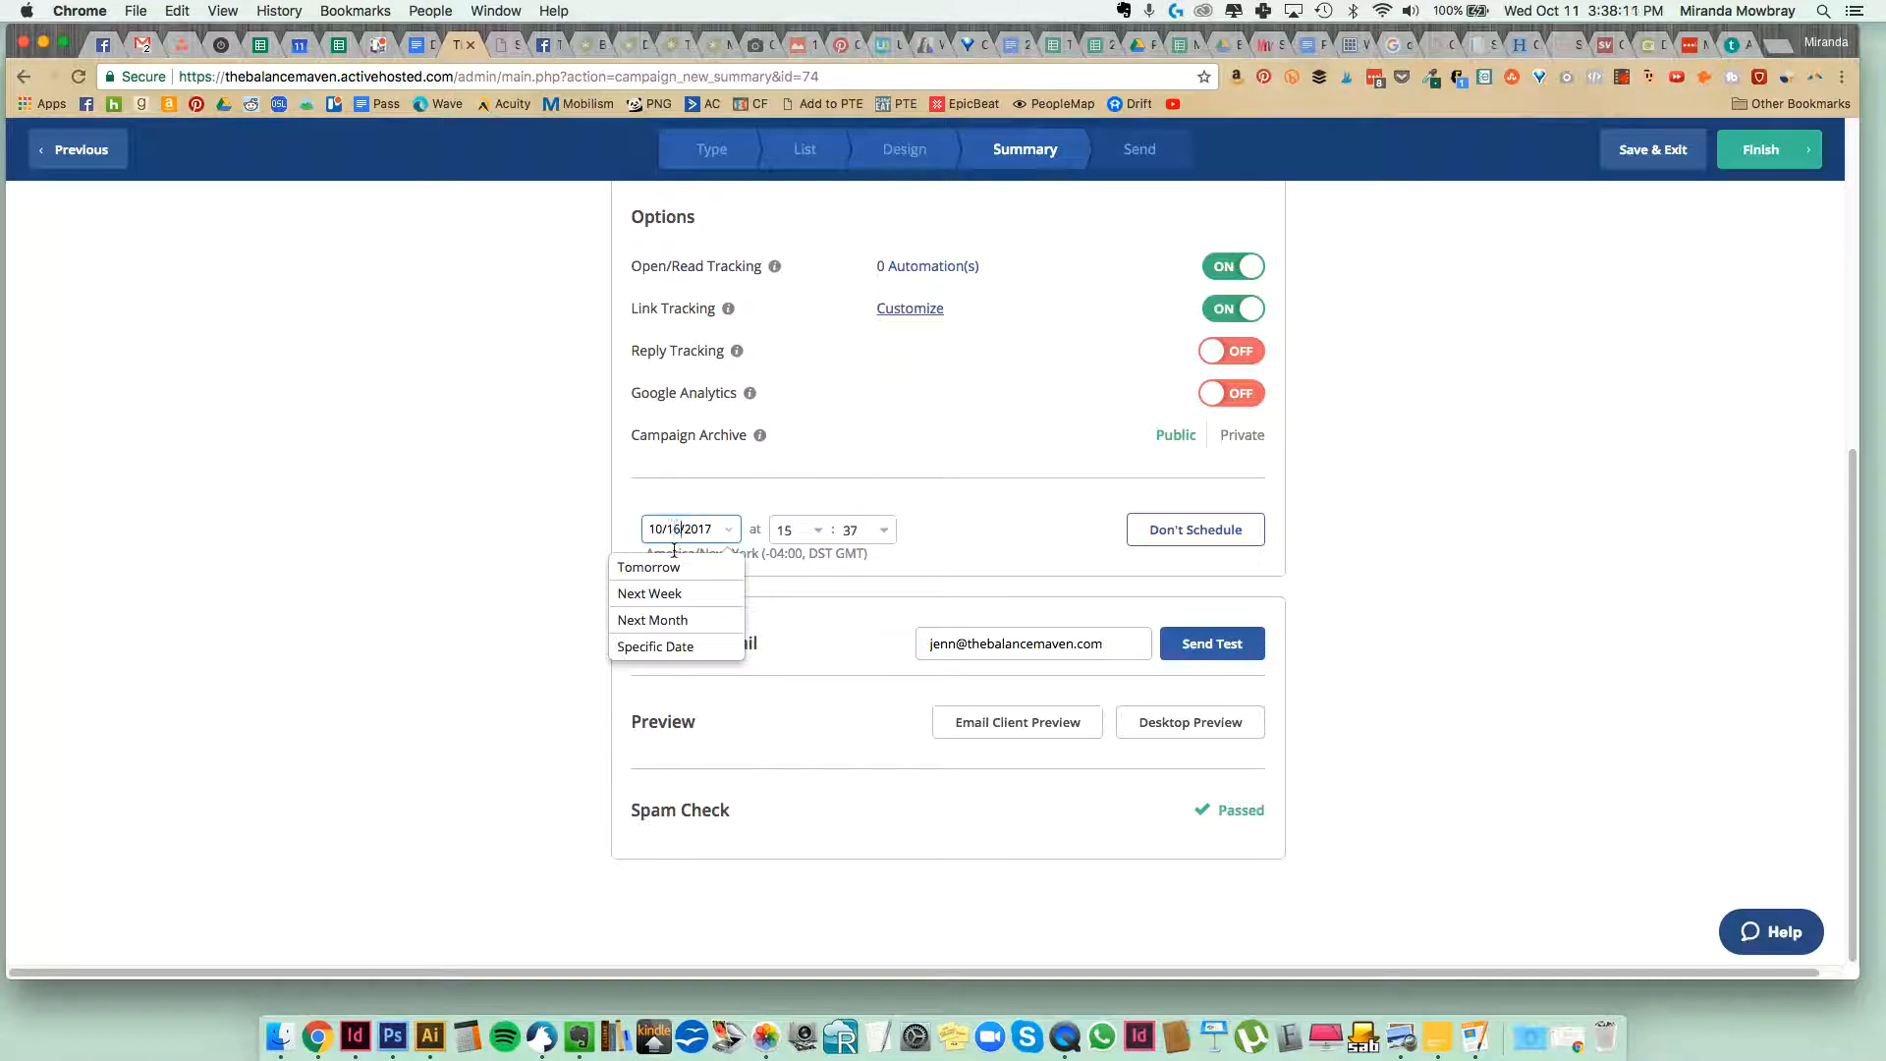
# Set the scheduled send hour to 12 and finish the campaign.
pyautogui.click(804, 530)
pyautogui.scroll(-3, 786, 644)
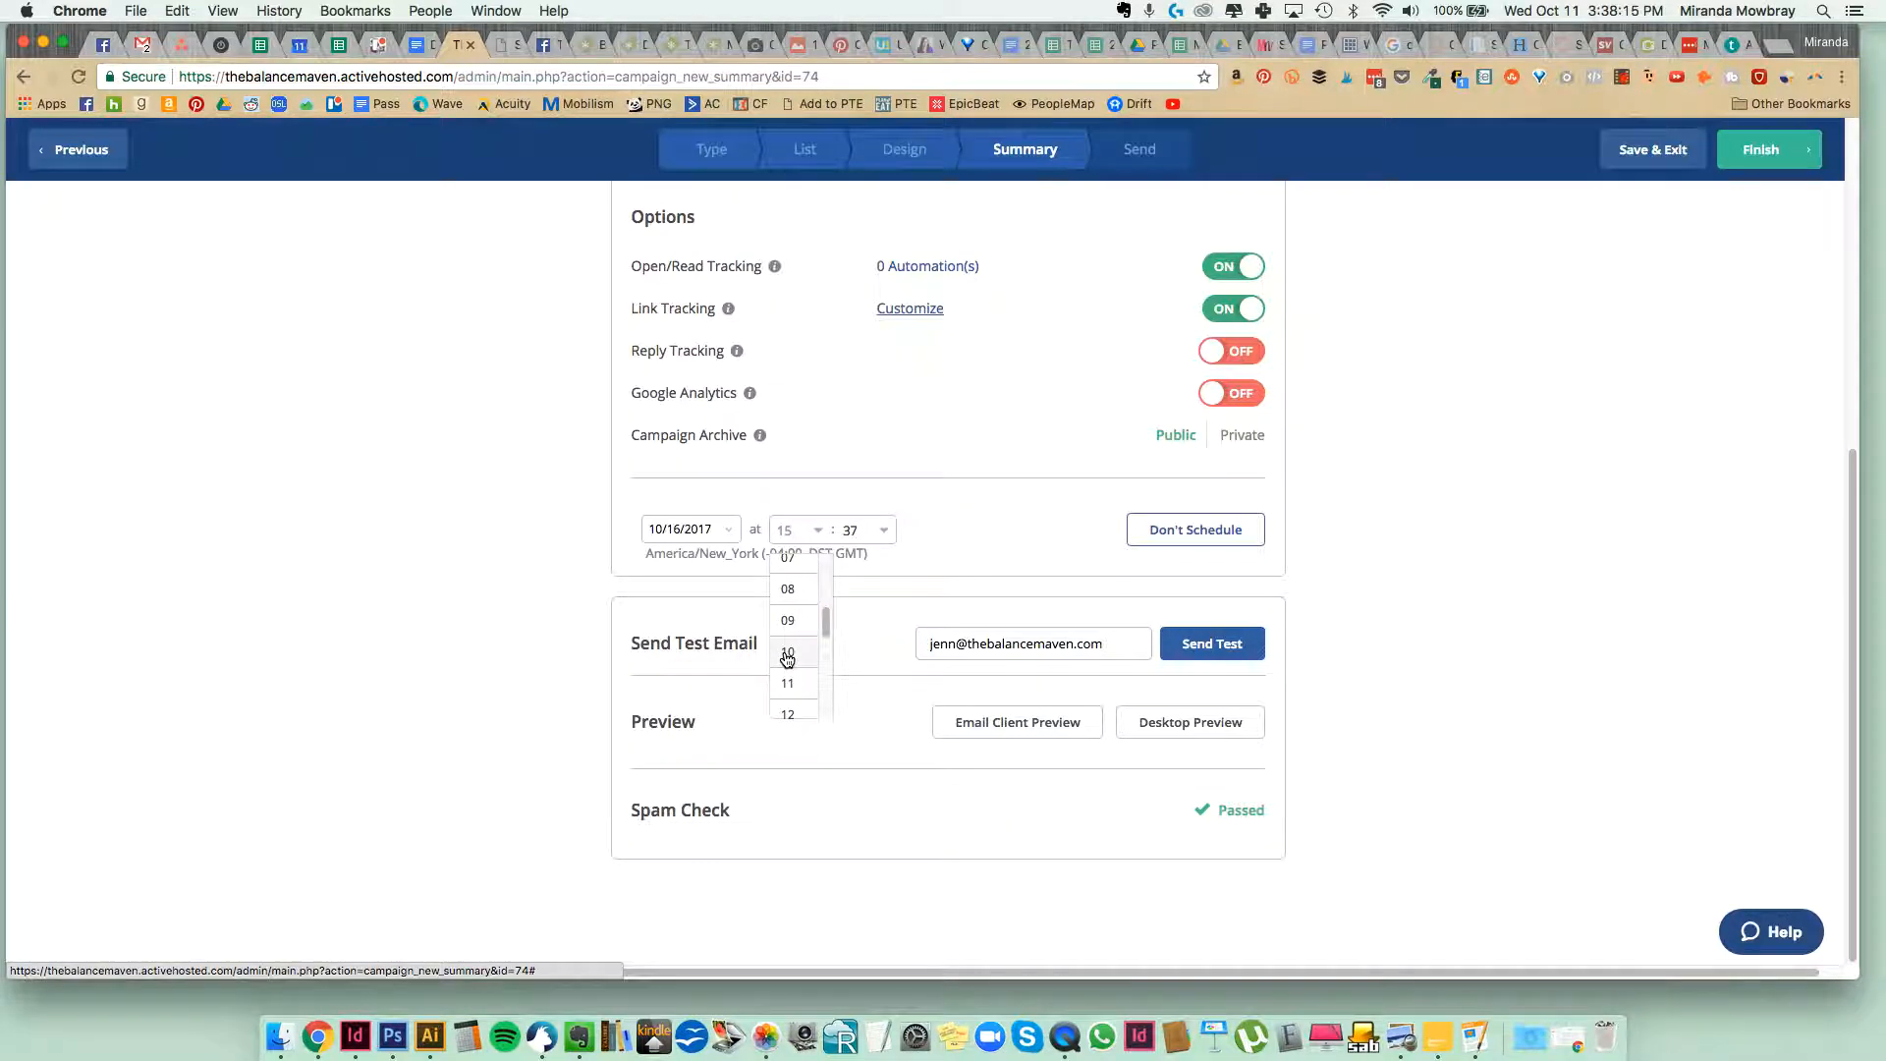
pyautogui.click(792, 629)
pyautogui.click(815, 532)
pyautogui.click(799, 640)
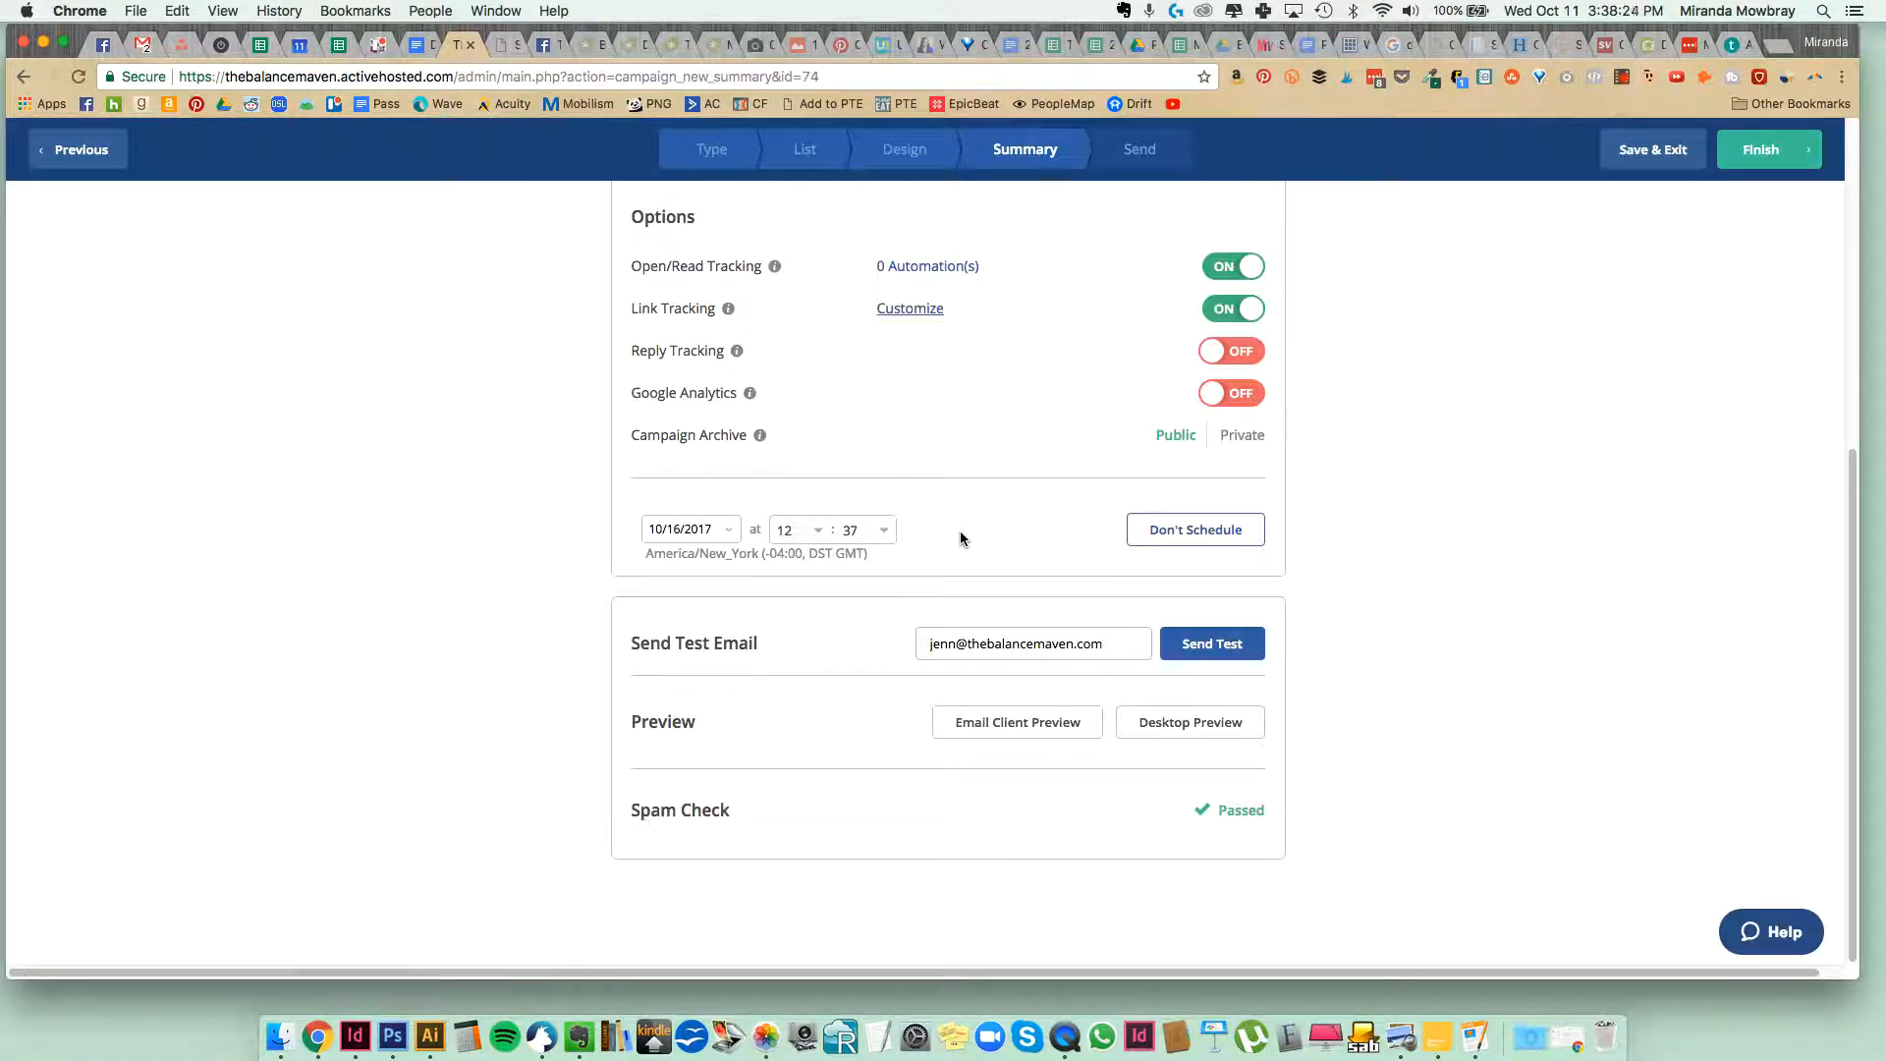
pyautogui.scroll(5, 901, 535)
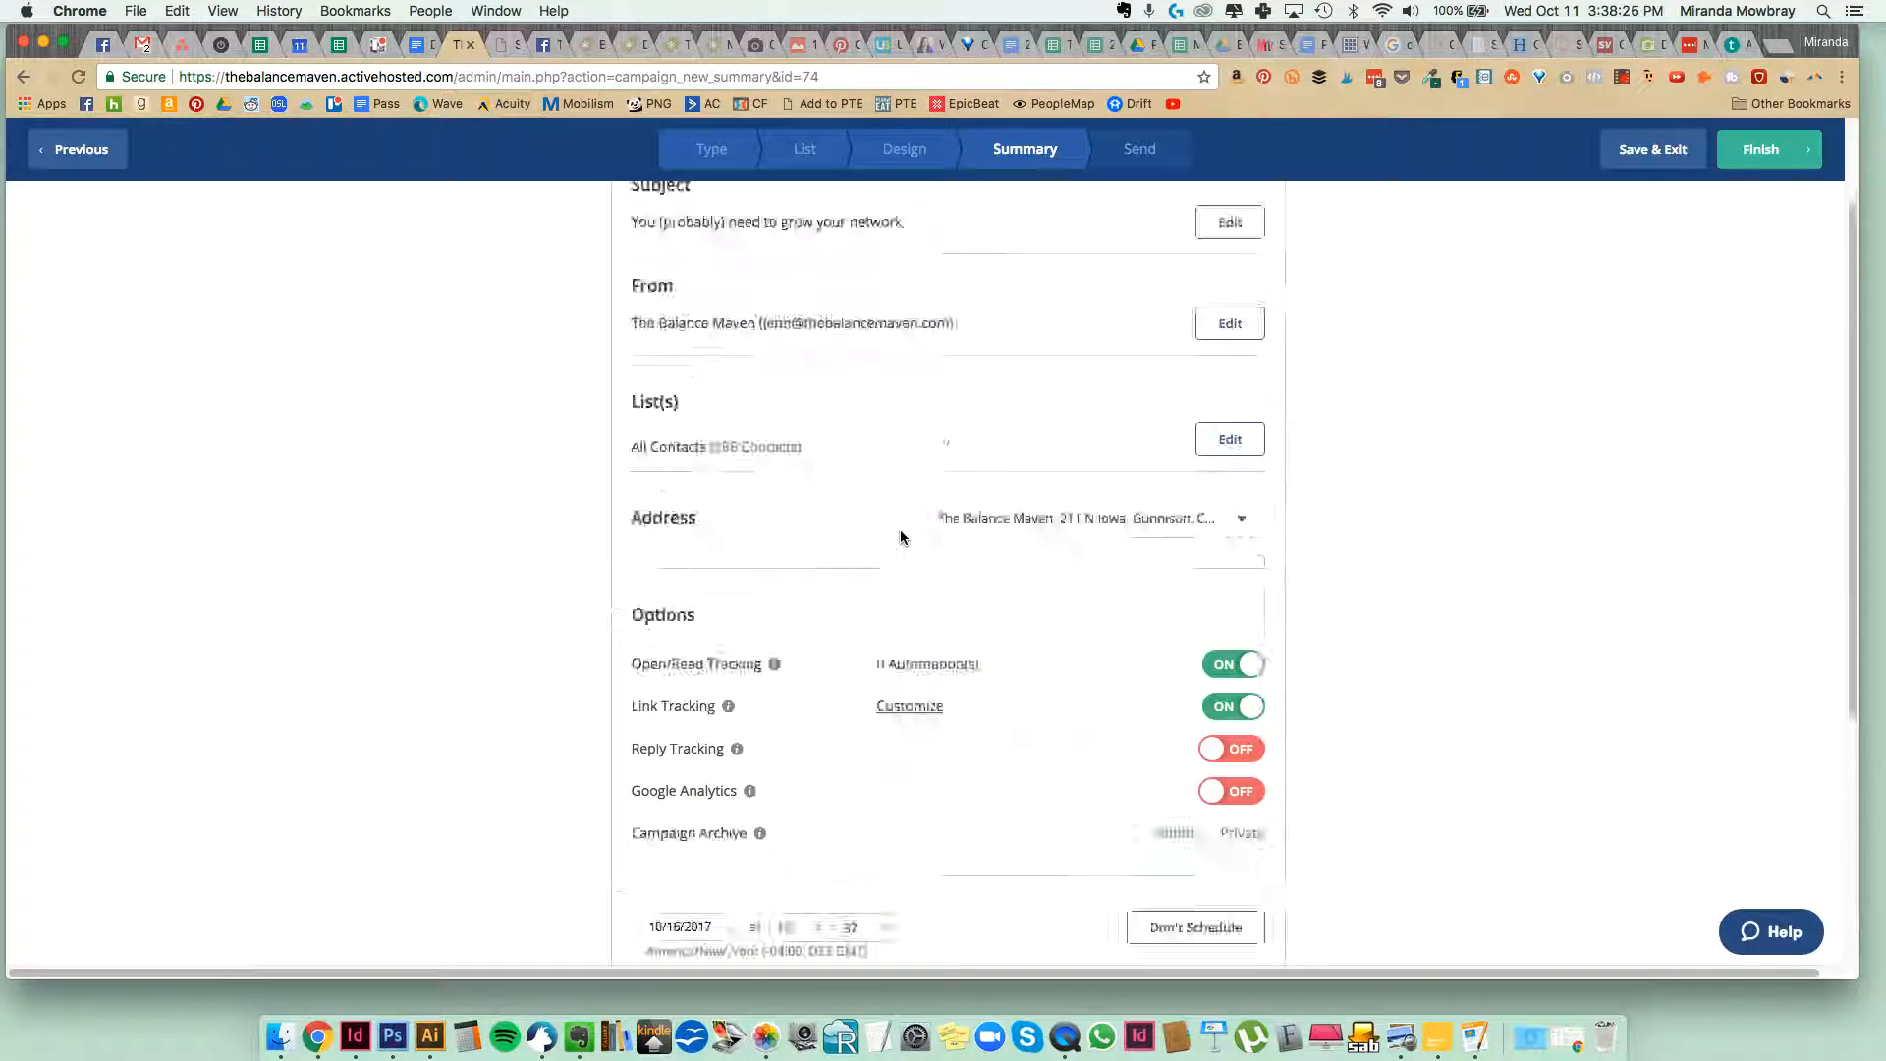
pyautogui.click(1756, 149)
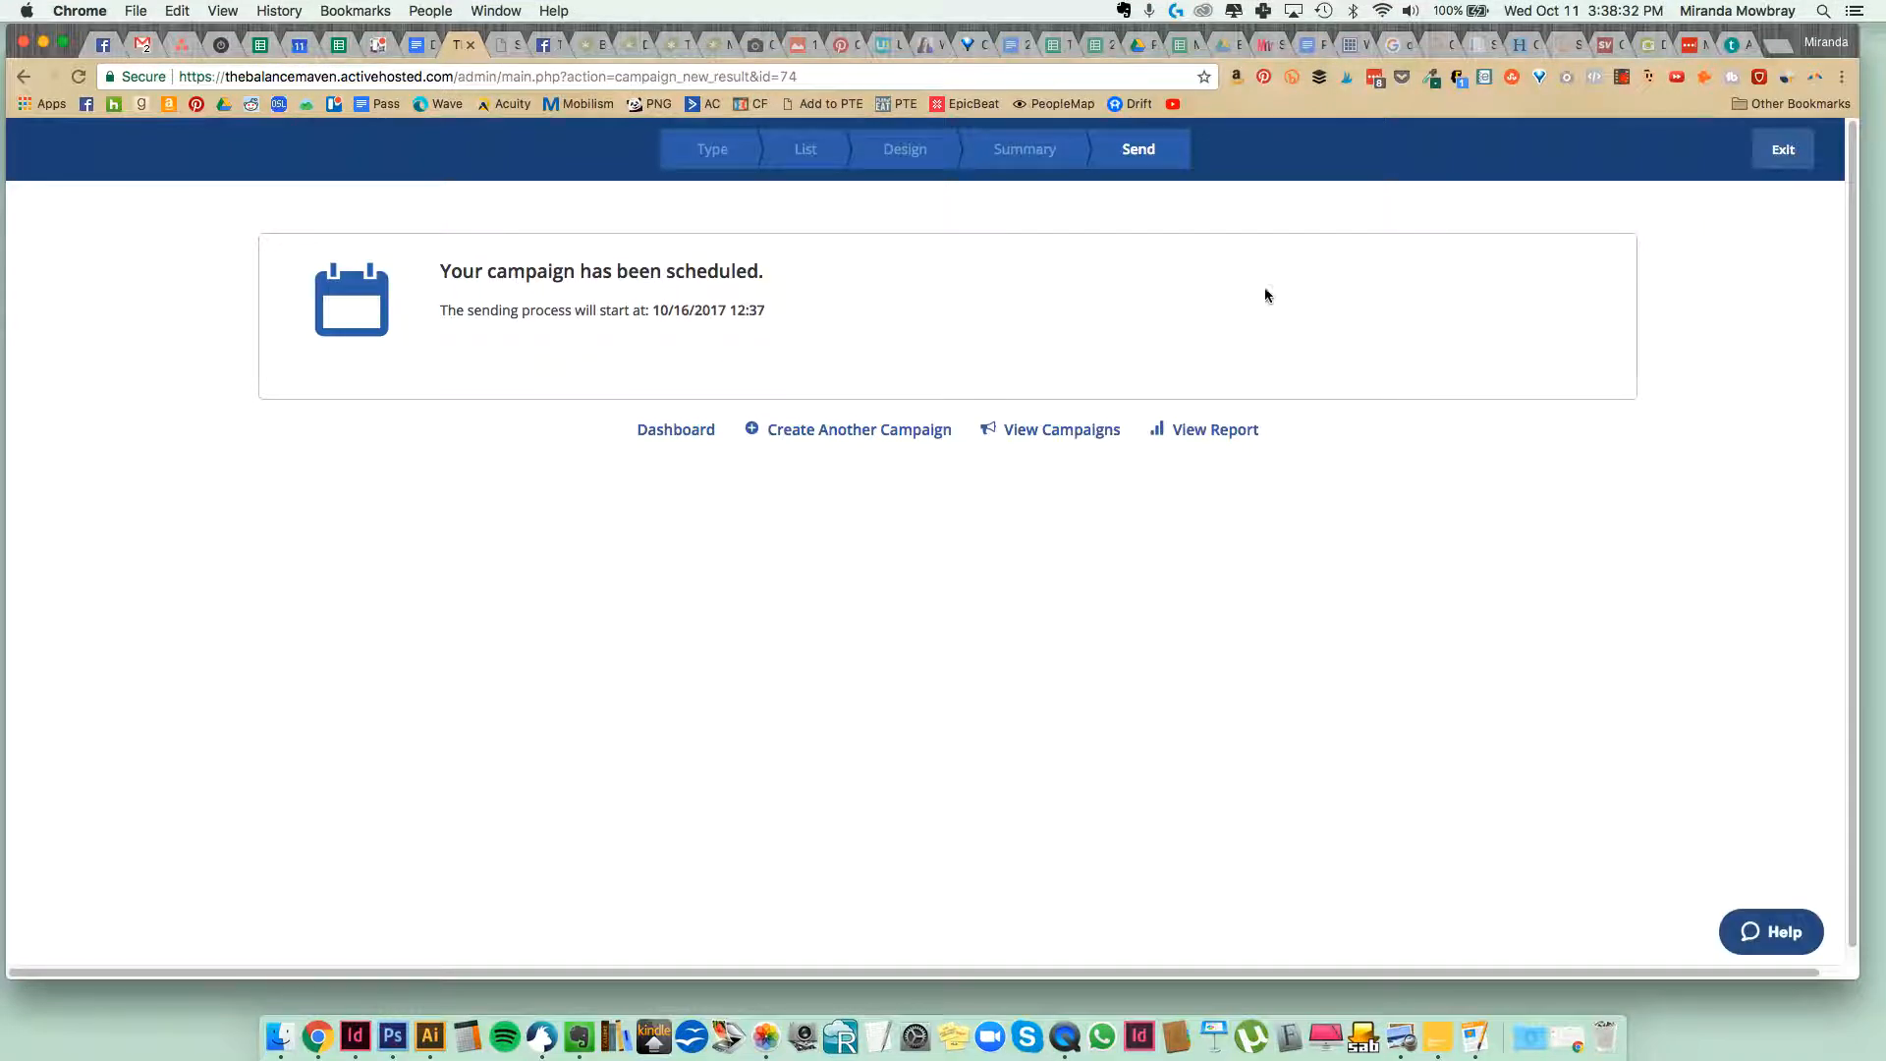
pyautogui.click(1623, 78)
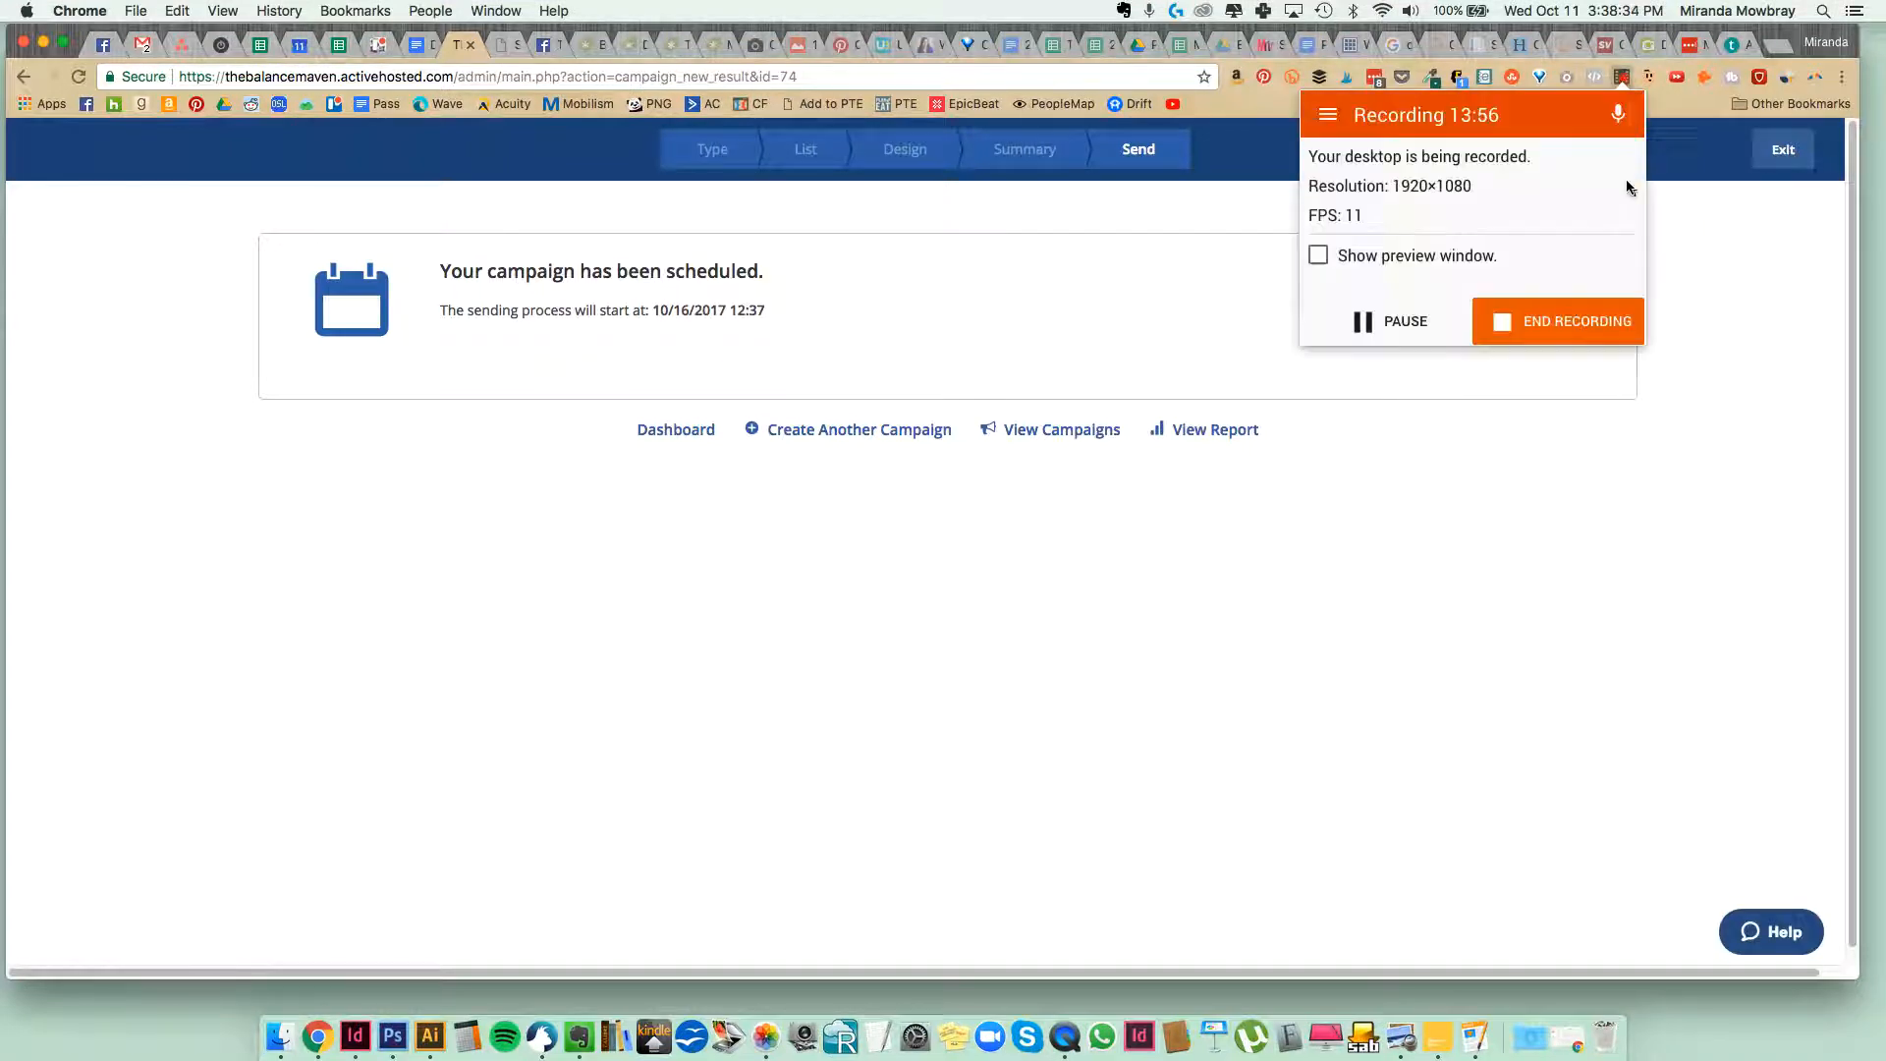